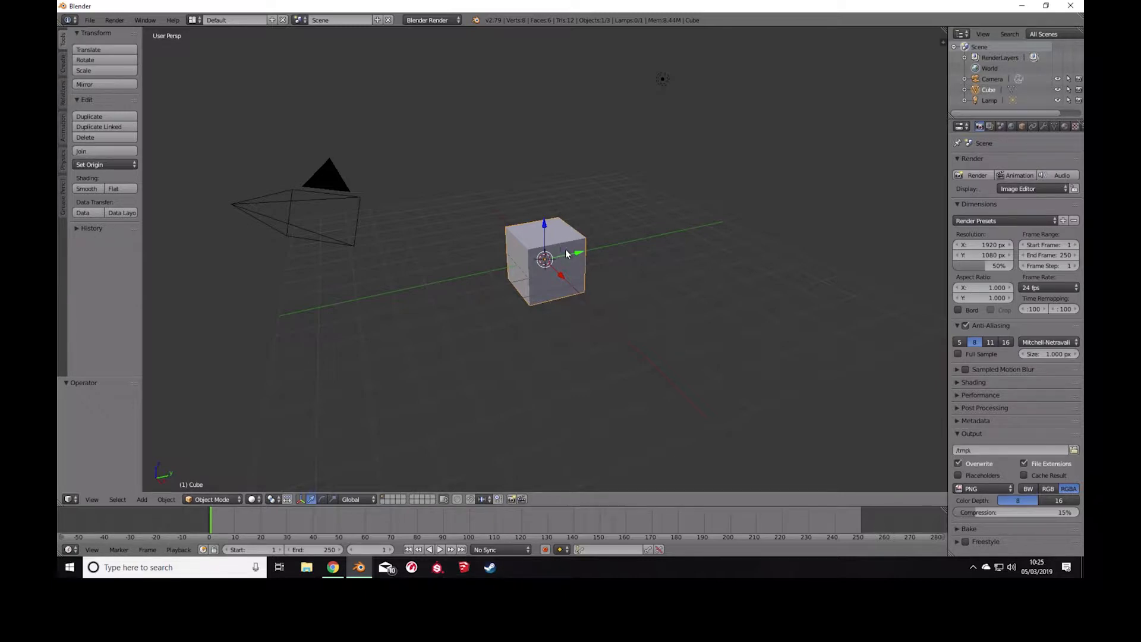
# Scale the default cube along the Z axis by a factor of 0.05 to flatten it into a thin slab.
pyautogui.scroll(5, 565, 255)
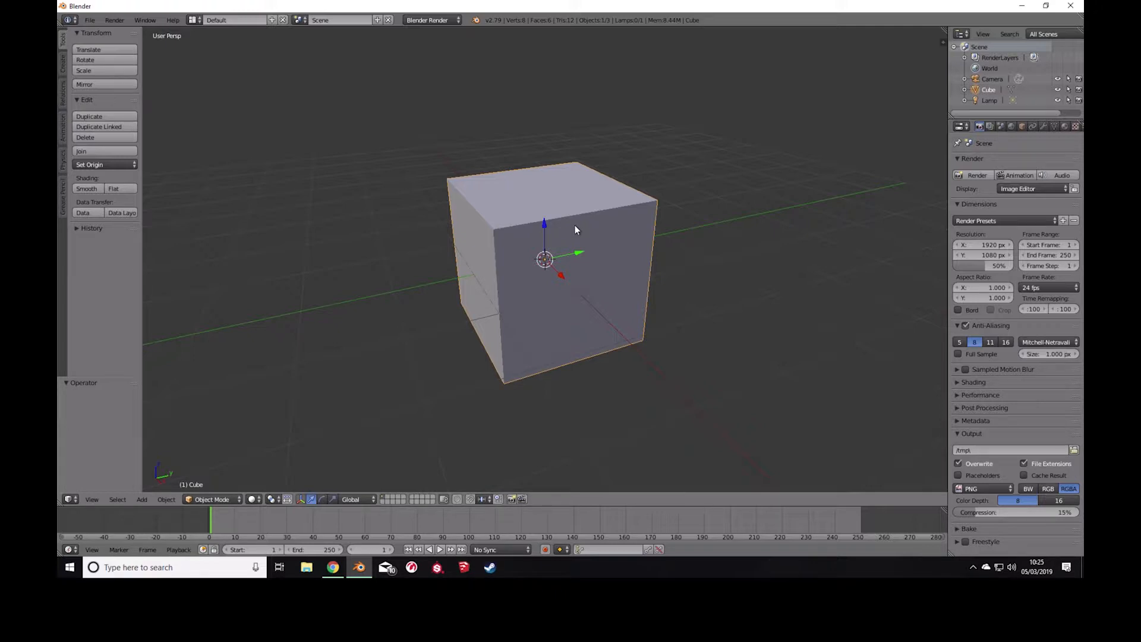
pyautogui.press('s')
pyautogui.moveTo(567, 239)
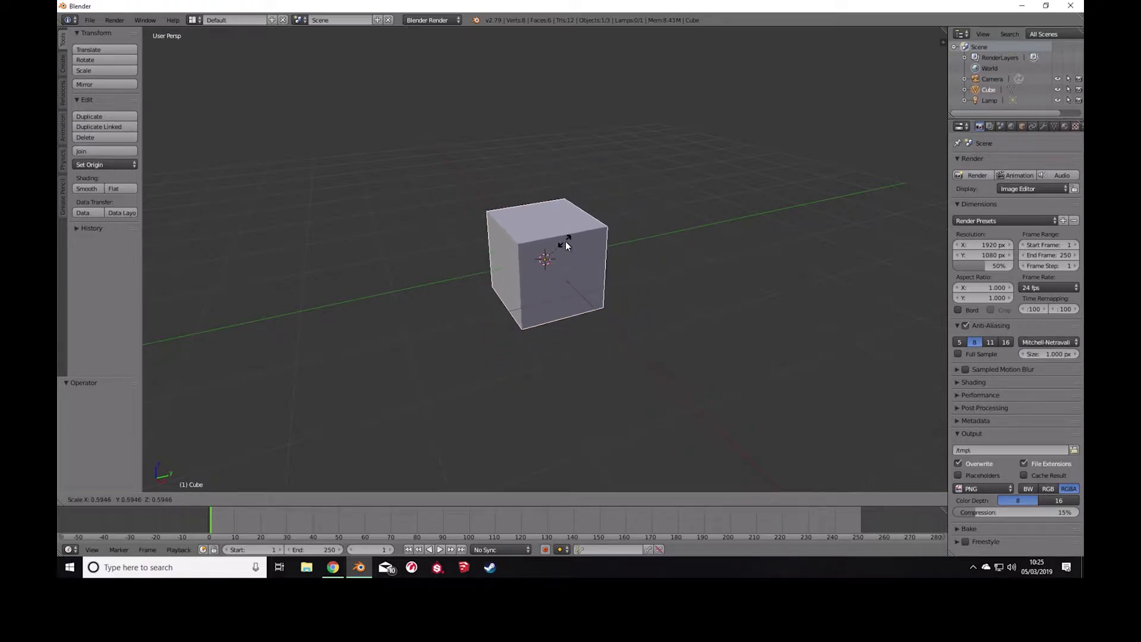
pyautogui.press('z')
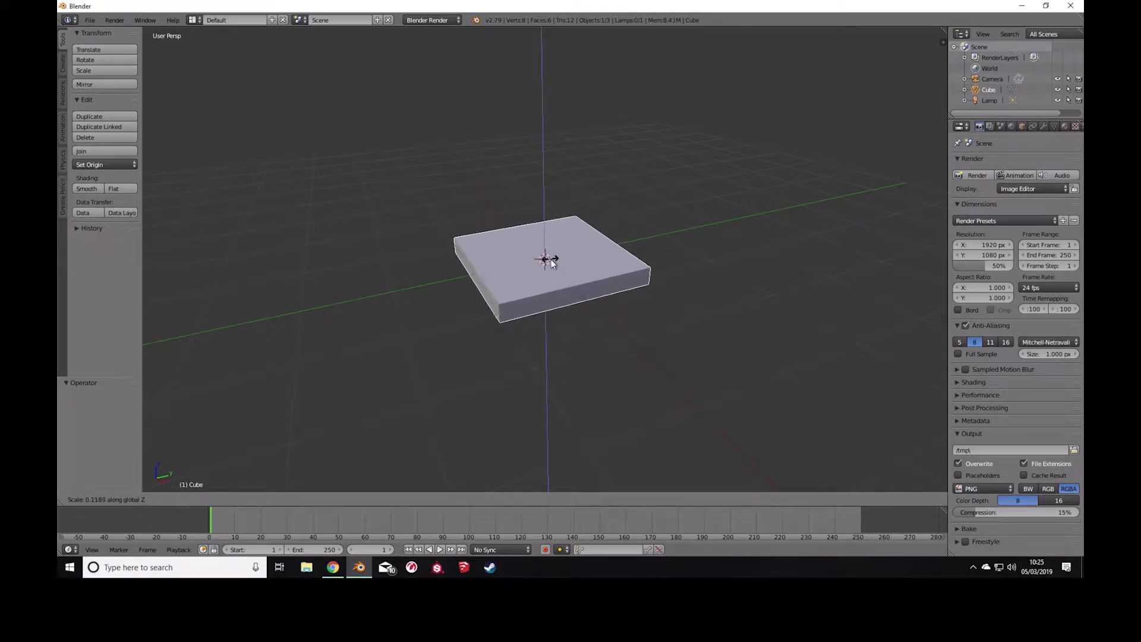
pyautogui.write('0.0502')
pyautogui.press('Return')
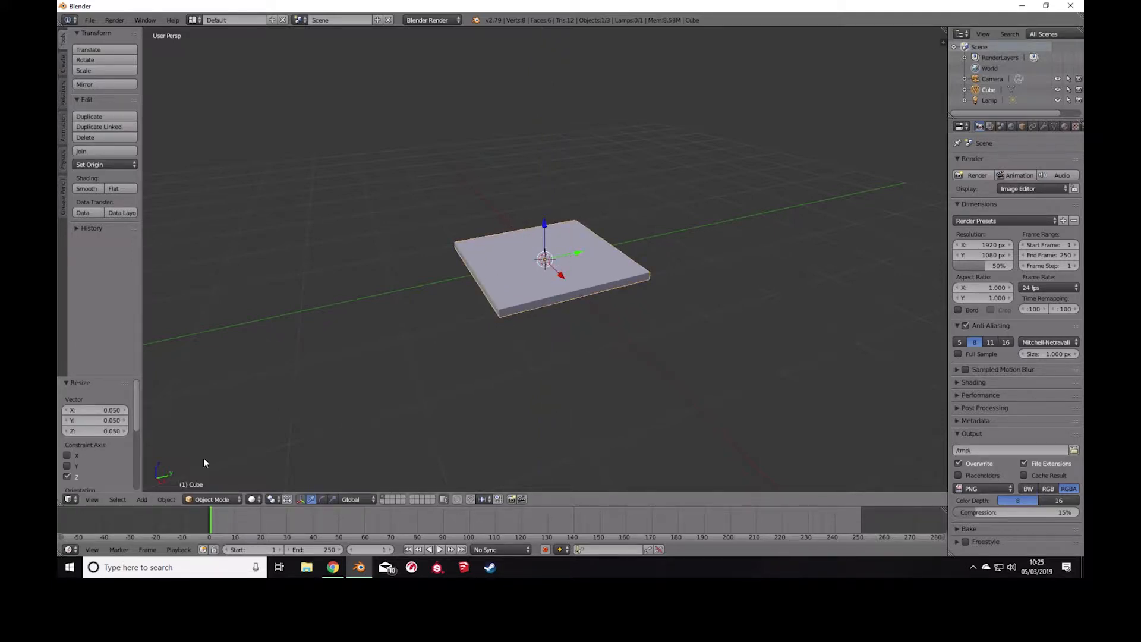
# Apply the rotation and scale transforms to the flattened cube.
pyautogui.click(164, 499)
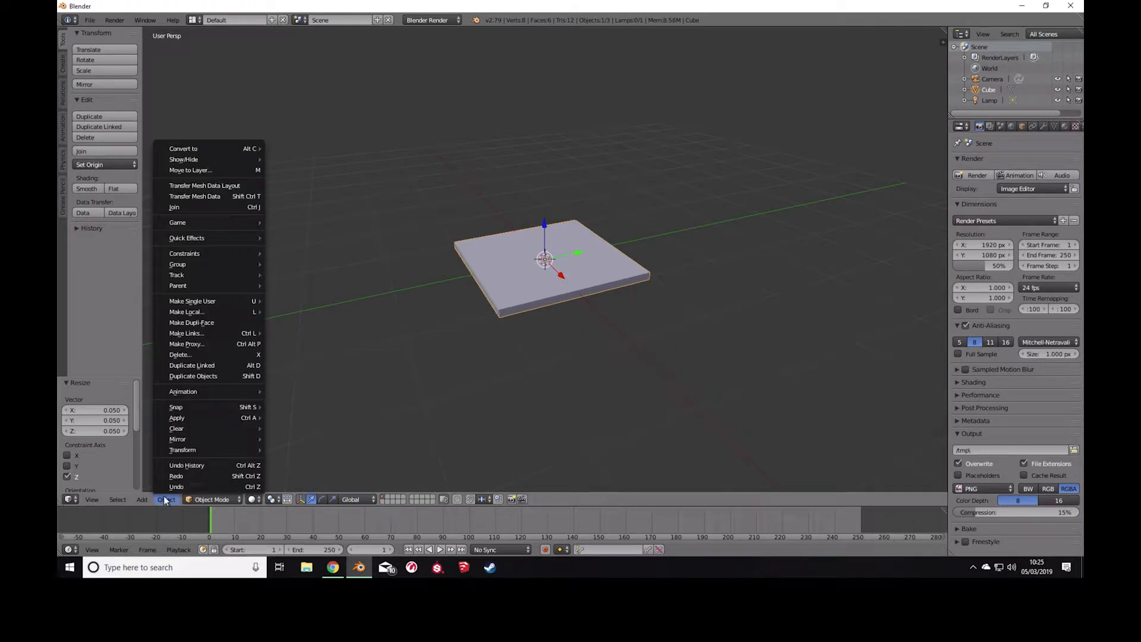
pyautogui.moveTo(205, 417)
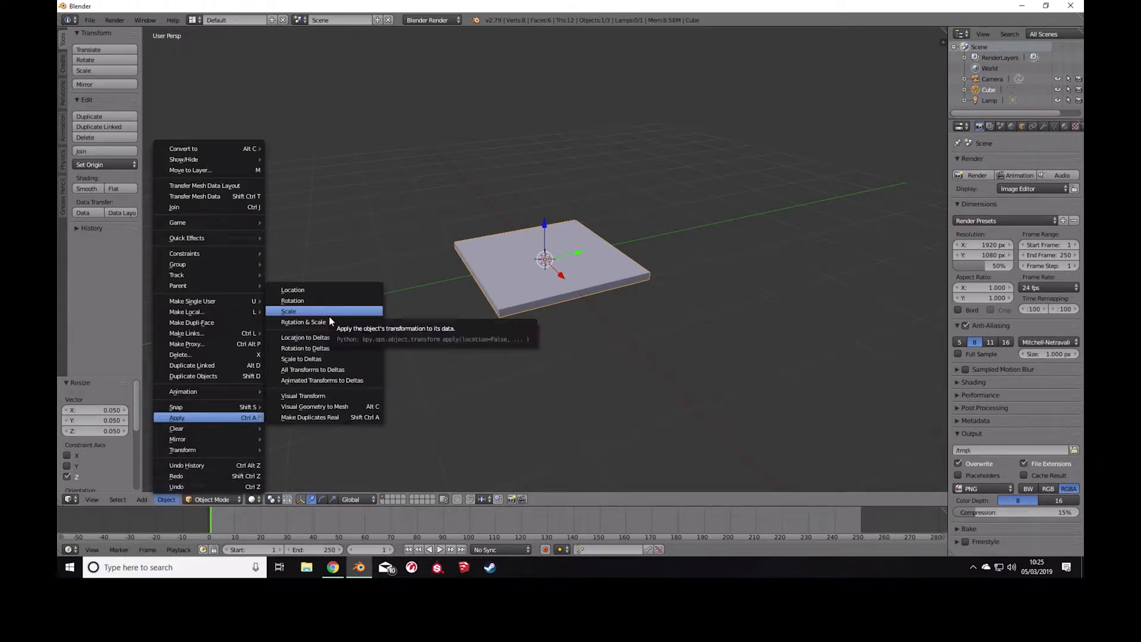
pyautogui.click(164, 499)
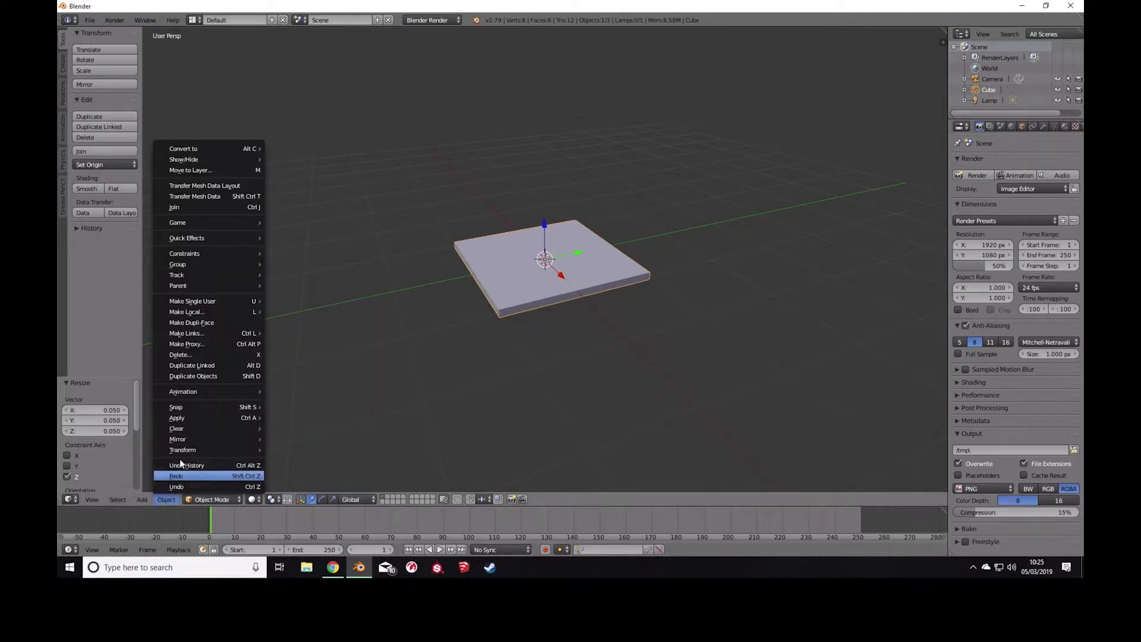
pyautogui.moveTo(202, 417)
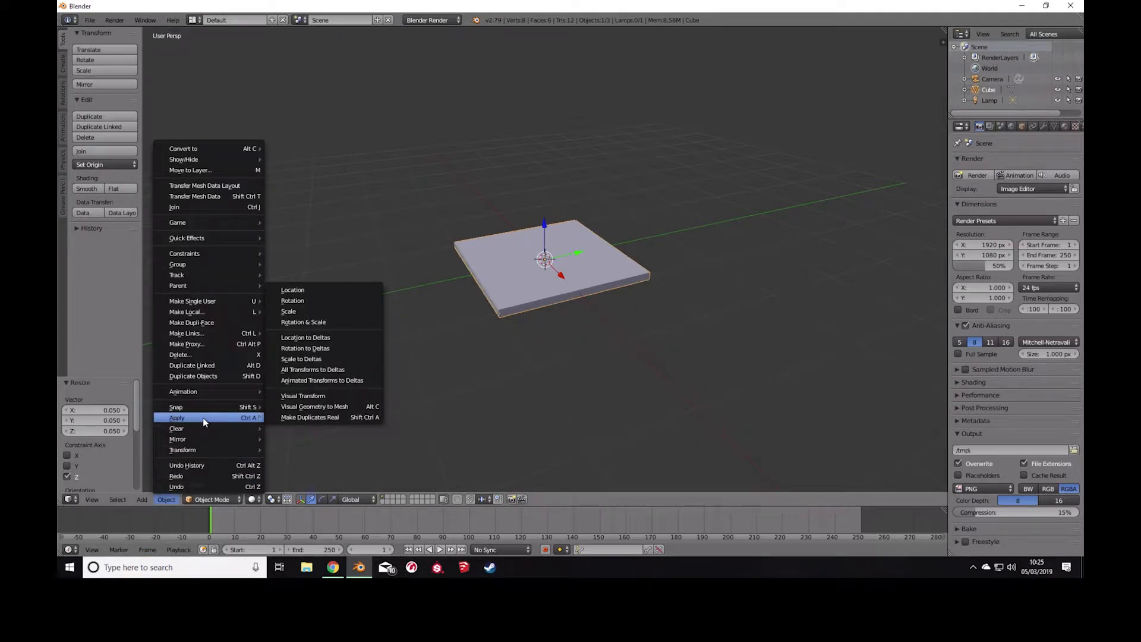
pyautogui.click(331, 321)
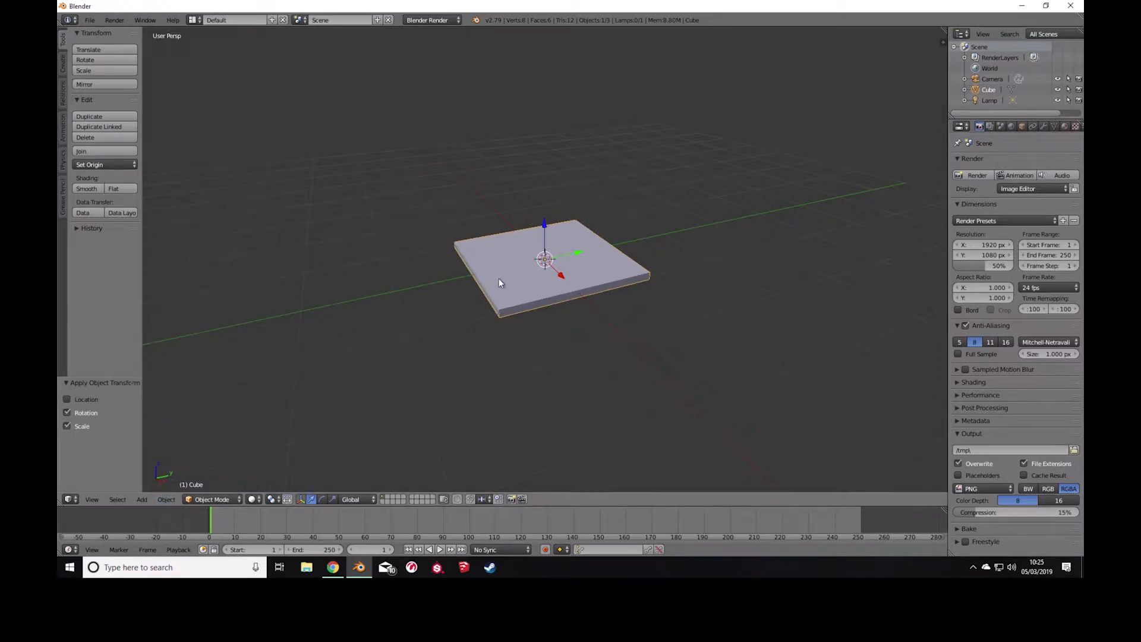
# Switch the flattened cube to Edit Mode.
pyautogui.press('Tab')
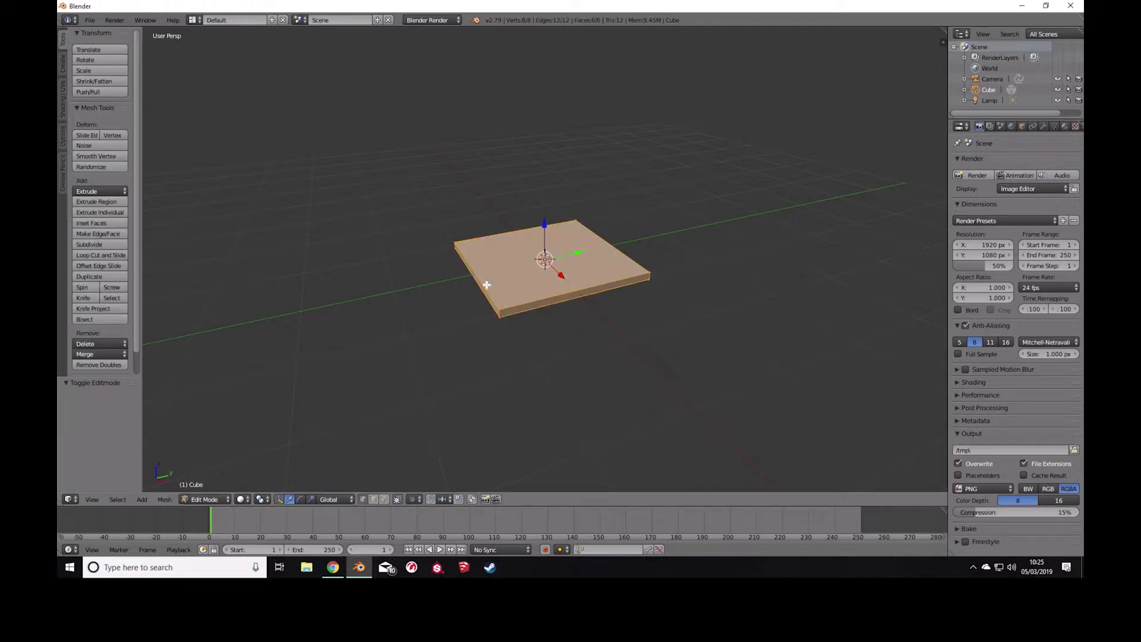
pyautogui.press('Tab')
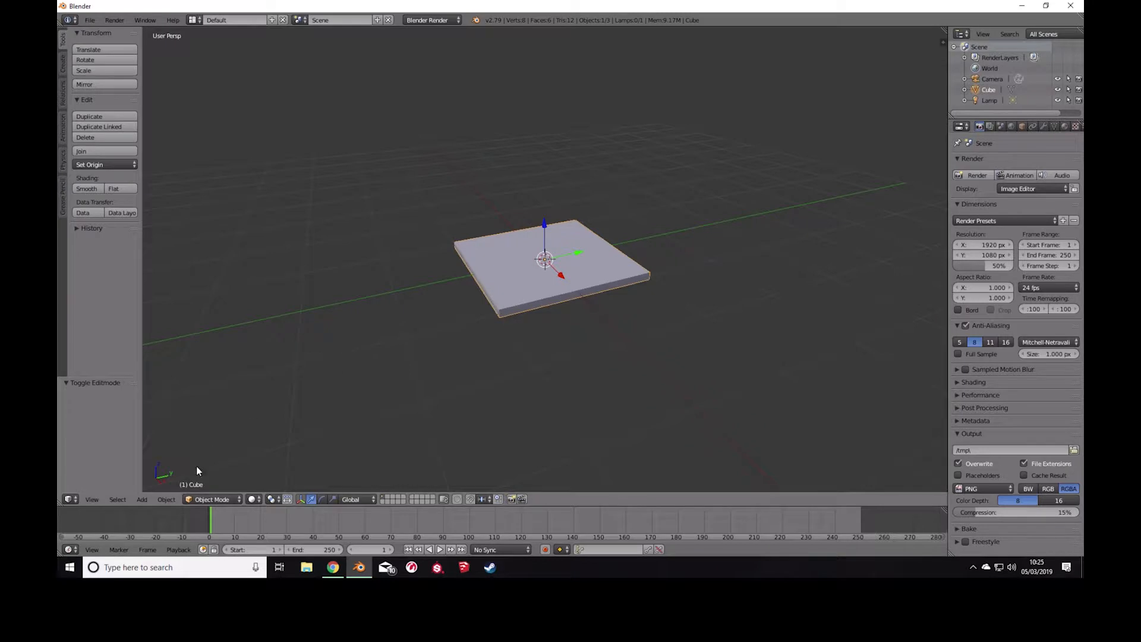
pyautogui.click(225, 501)
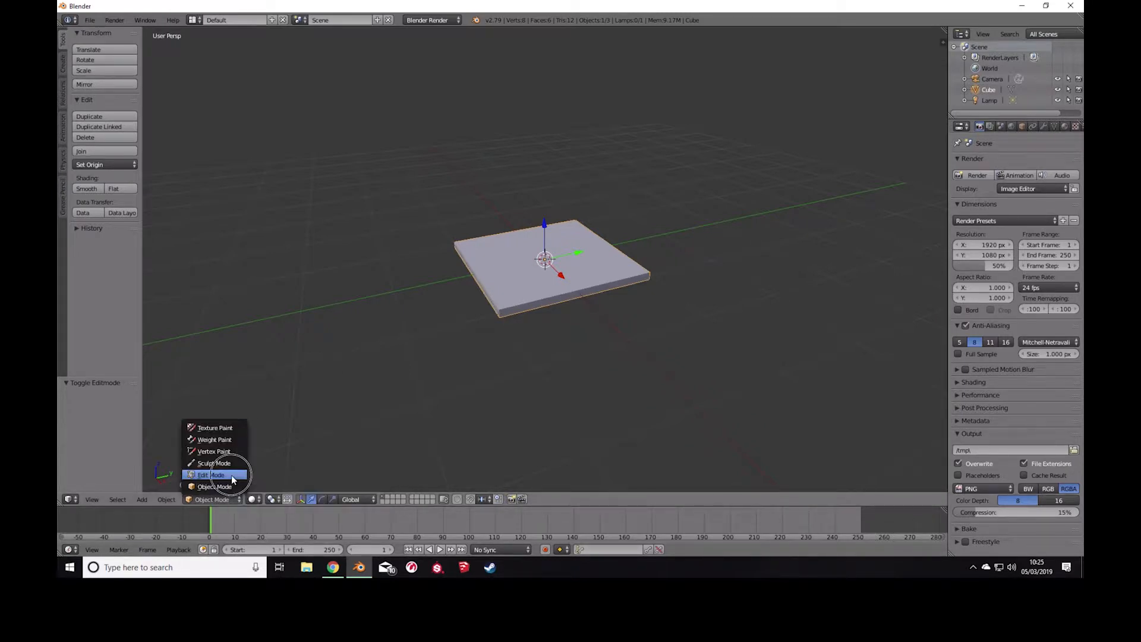
pyautogui.click(231, 476)
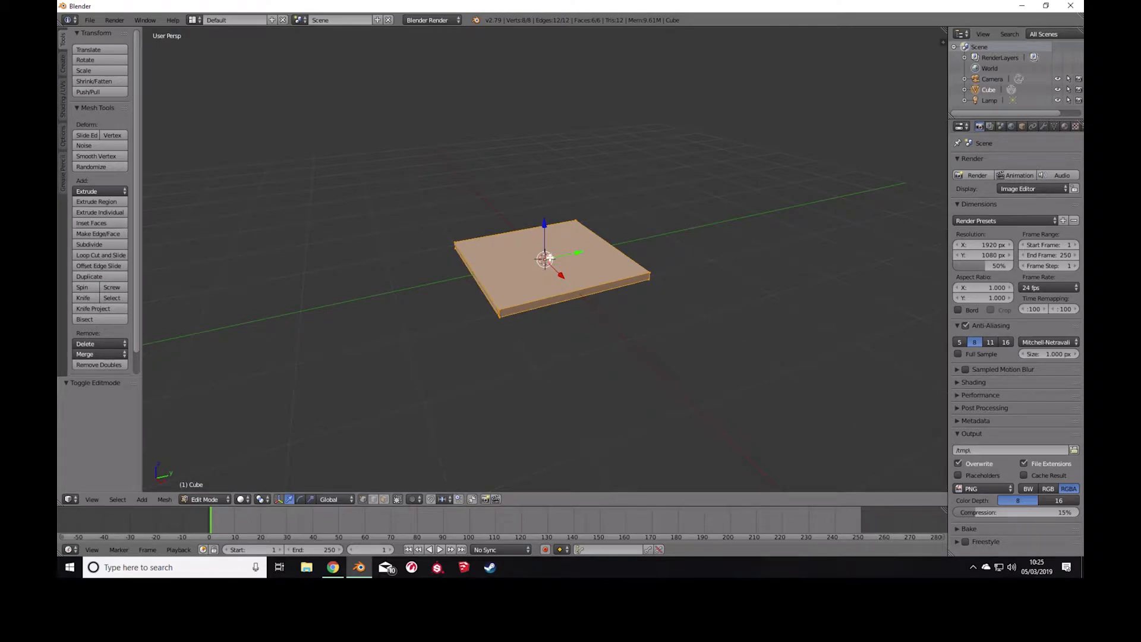
# Add two evenly spaced loop cuts running along the slab's X direction, without sliding them.
pyautogui.scroll(4, 550, 258)
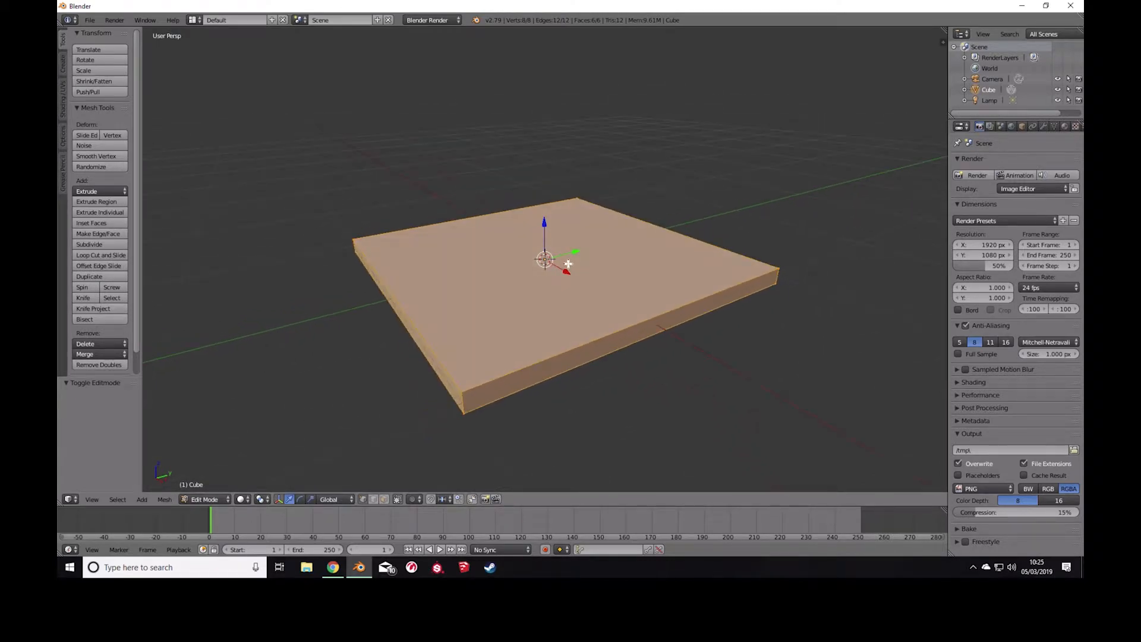
pyautogui.moveTo(568, 263); pyautogui.dragTo(573, 260, button='middle')
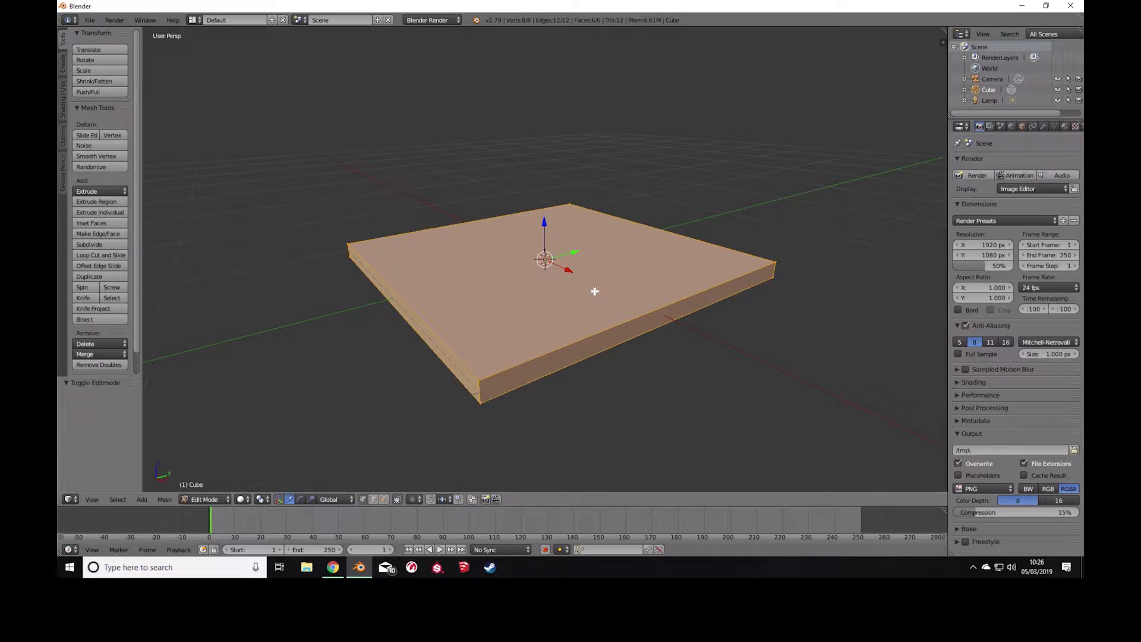
pyautogui.hotkey('ctrl', 'r')
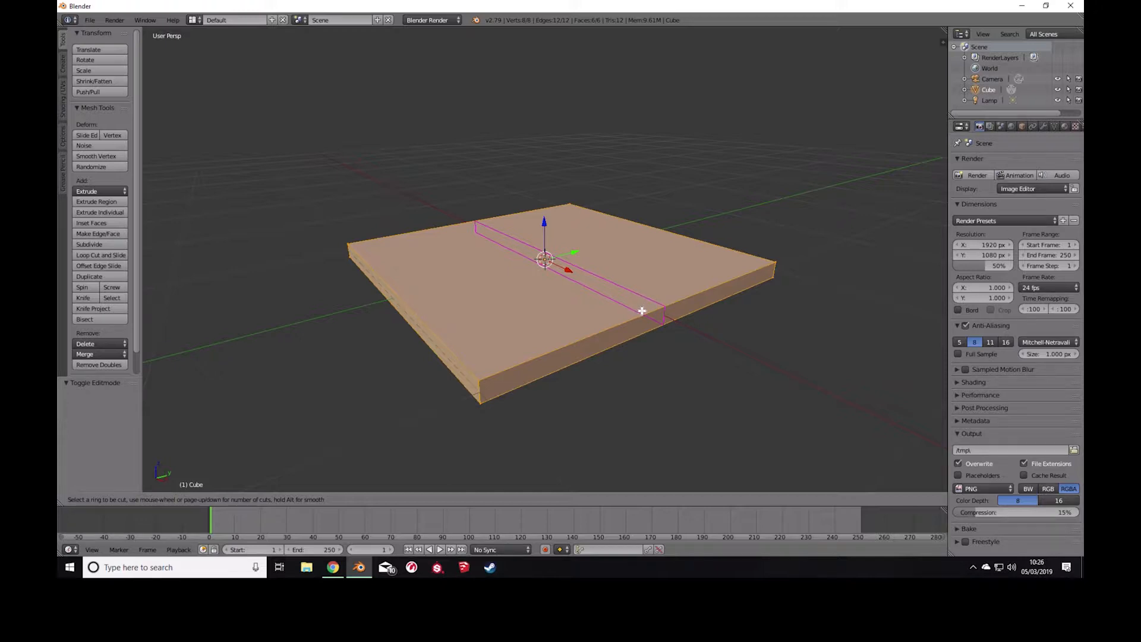
pyautogui.scroll(1, 642, 311)
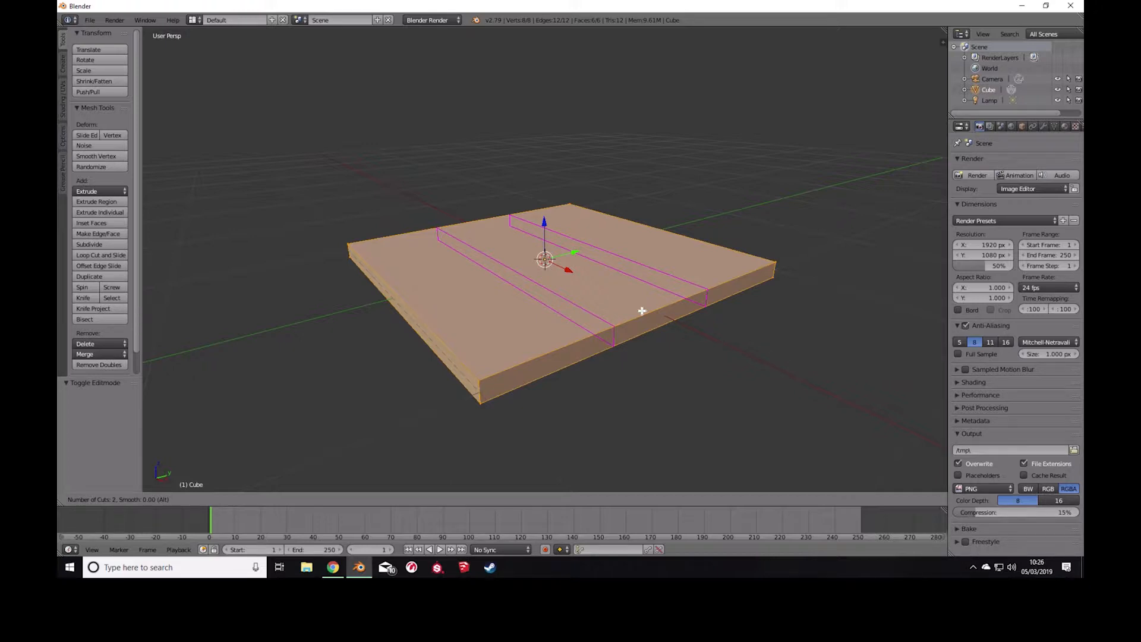
pyautogui.click(642, 311)
pyautogui.rightClick(641, 311)
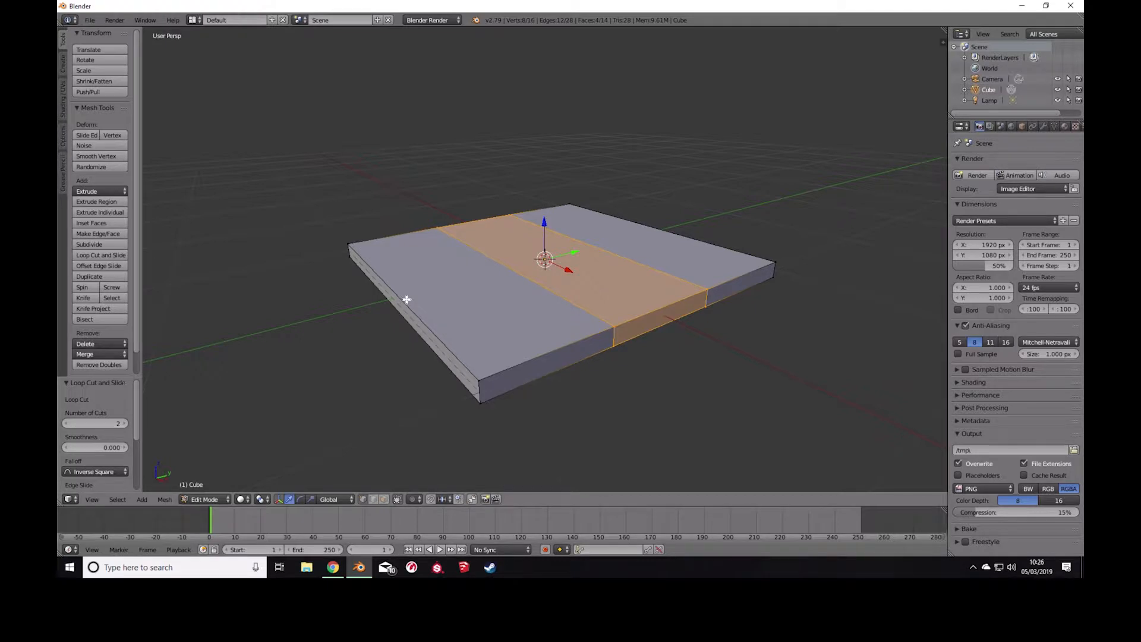
# Add two evenly spaced loop cuts along the slab's Y direction to divide it into a three-by-three grid.
pyautogui.hotkey('ctrl', 'r')
pyautogui.scroll(1, 406, 299)
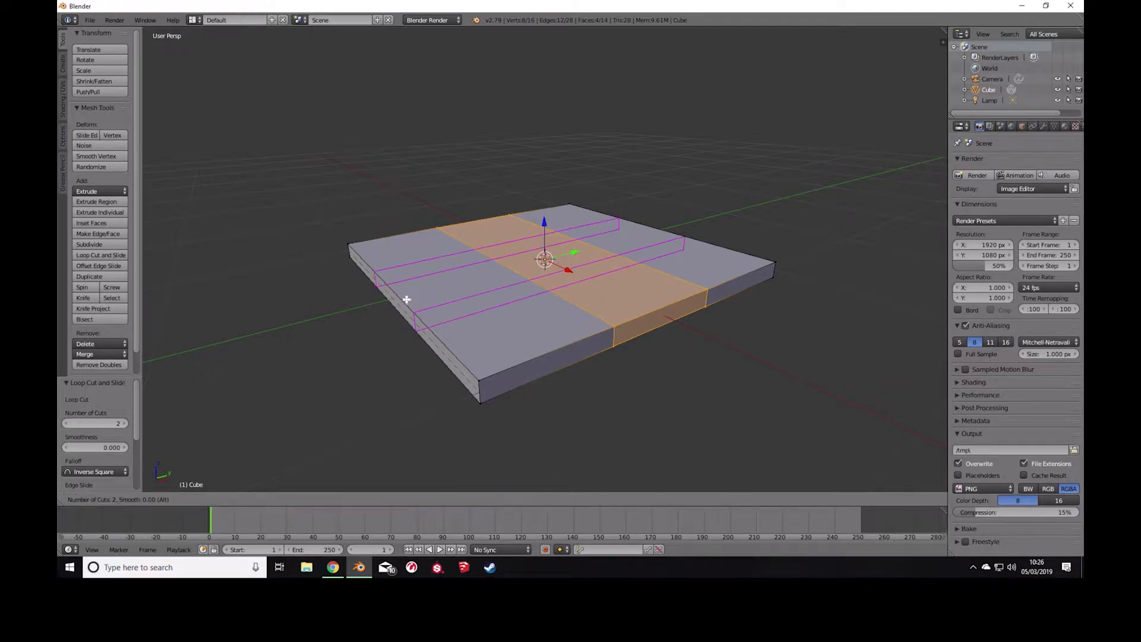
pyautogui.click(407, 300)
pyautogui.rightClick(407, 299)
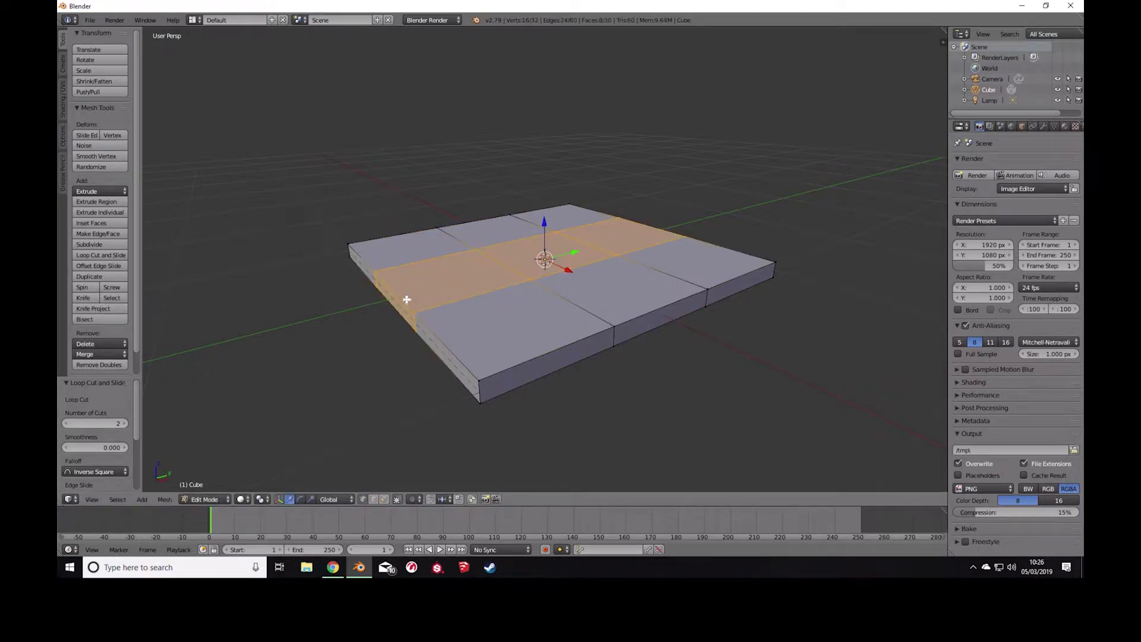
# Using face selection, extrude the four corner faces on the slab's underside downward about 1.44 units to form the legs.
pyautogui.moveTo(381, 301); pyautogui.dragTo(394, 222, button='middle')
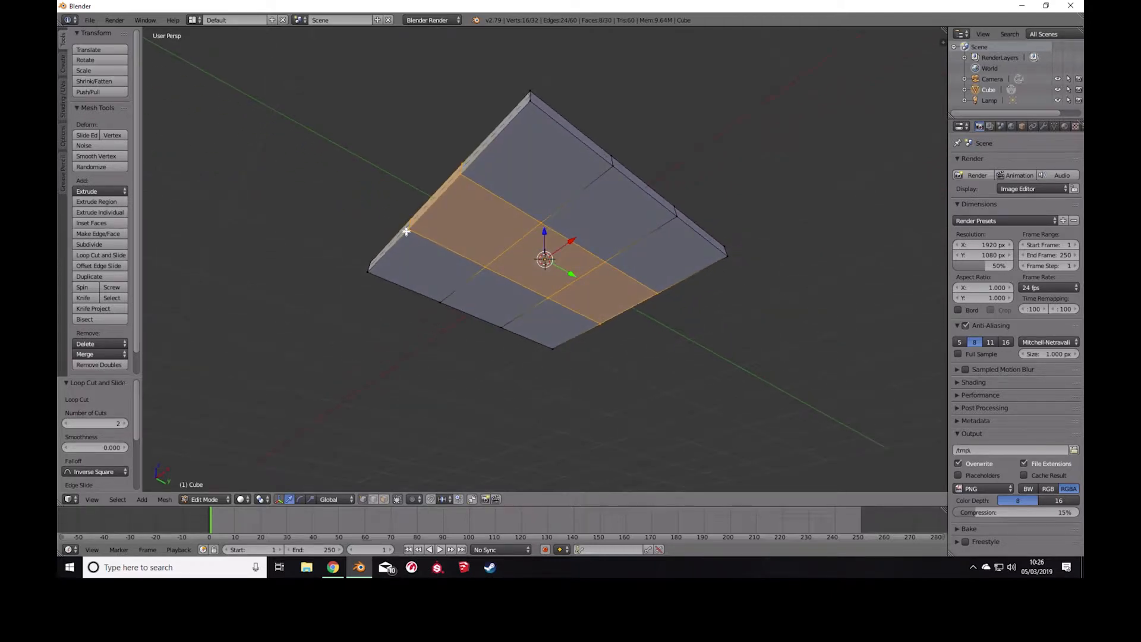
pyautogui.moveTo(417, 189); pyautogui.dragTo(416, 200, button='middle')
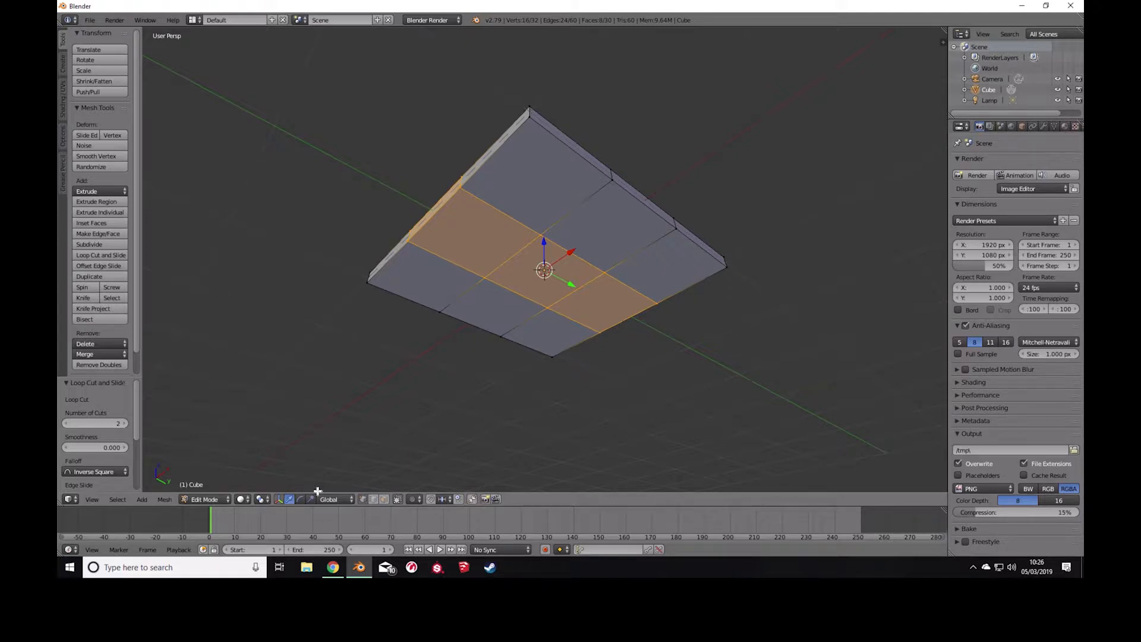
pyautogui.click(384, 499)
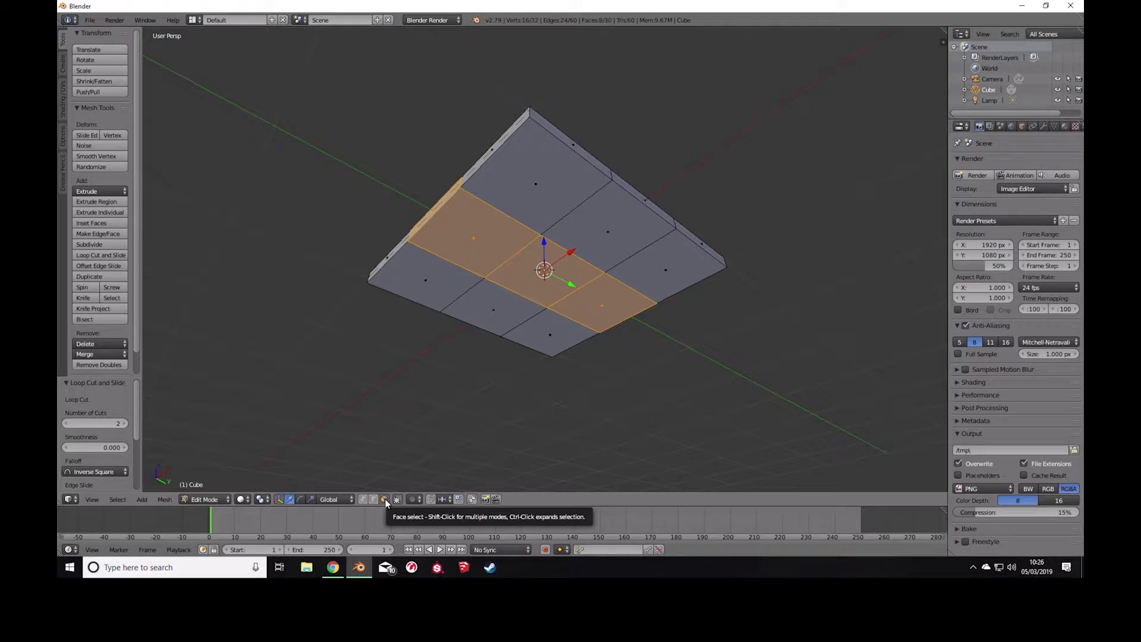
pyautogui.rightClick(428, 280)
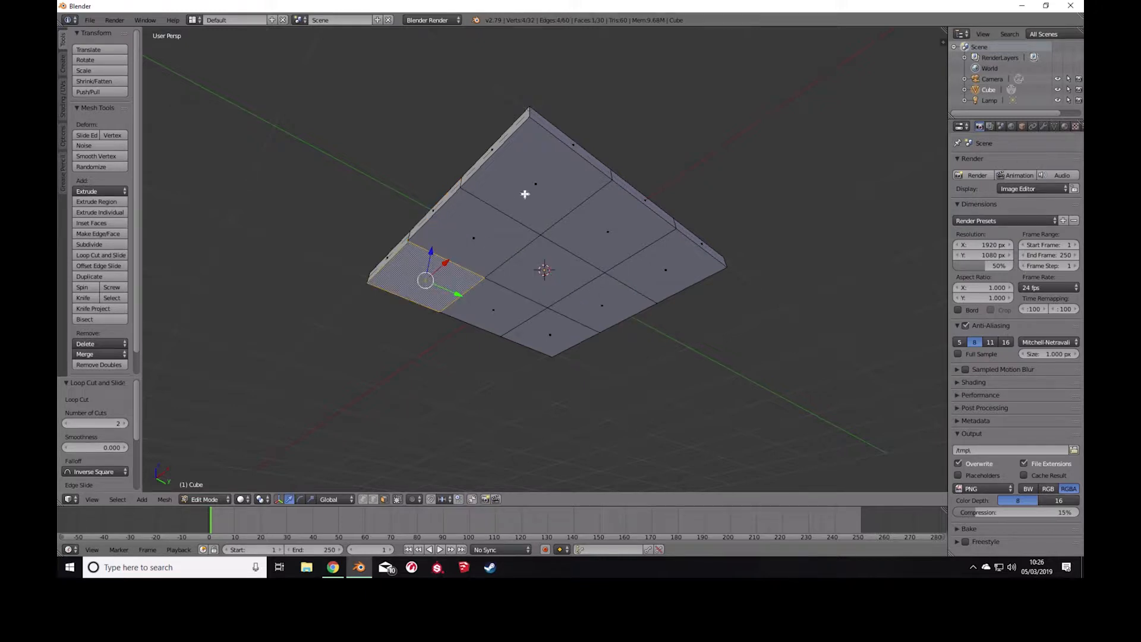
pyautogui.keyDown('shift'); pyautogui.rightClick(539, 184); pyautogui.keyUp('shift')
pyautogui.keyDown('shift'); pyautogui.rightClick(666, 271); pyautogui.keyUp('shift')
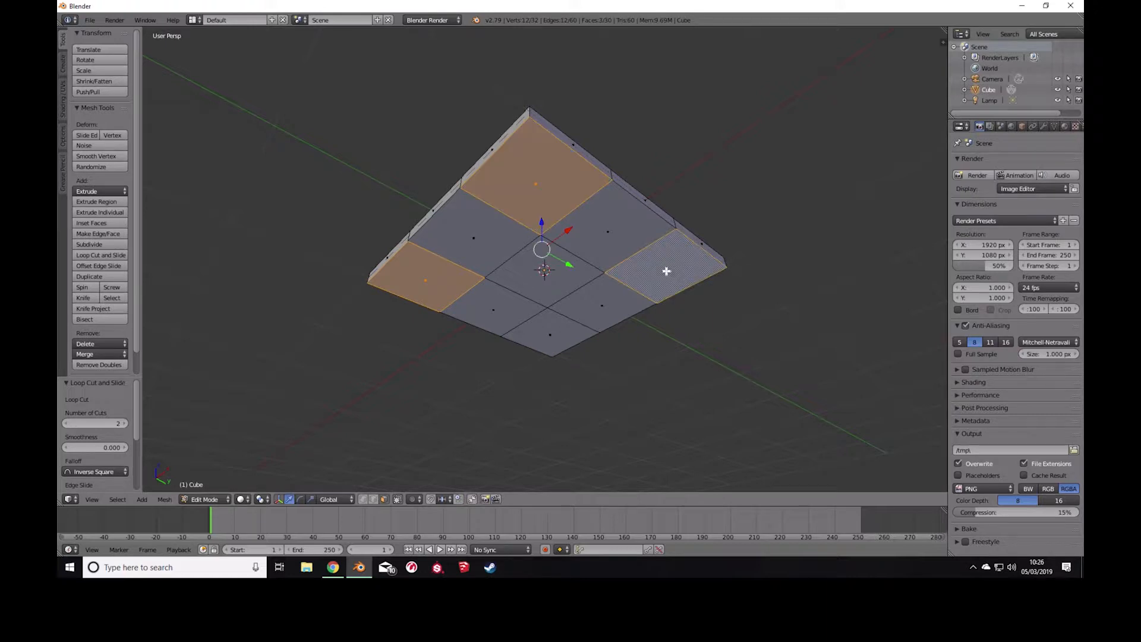
pyautogui.keyDown('shift'); pyautogui.rightClick(555, 335); pyautogui.keyUp('shift')
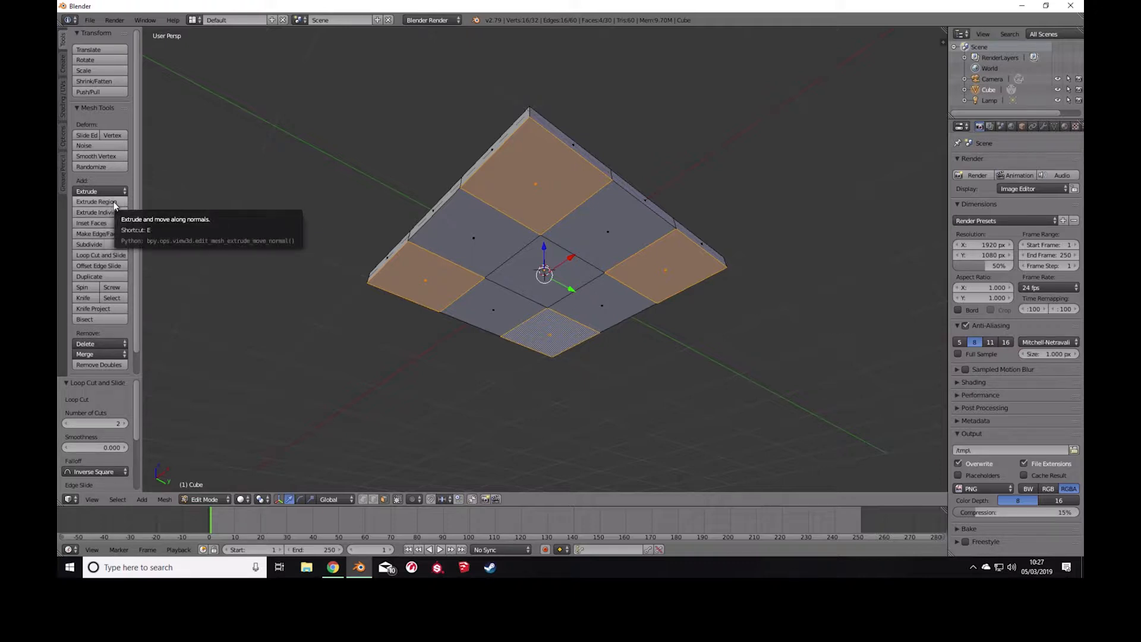
pyautogui.press('e')
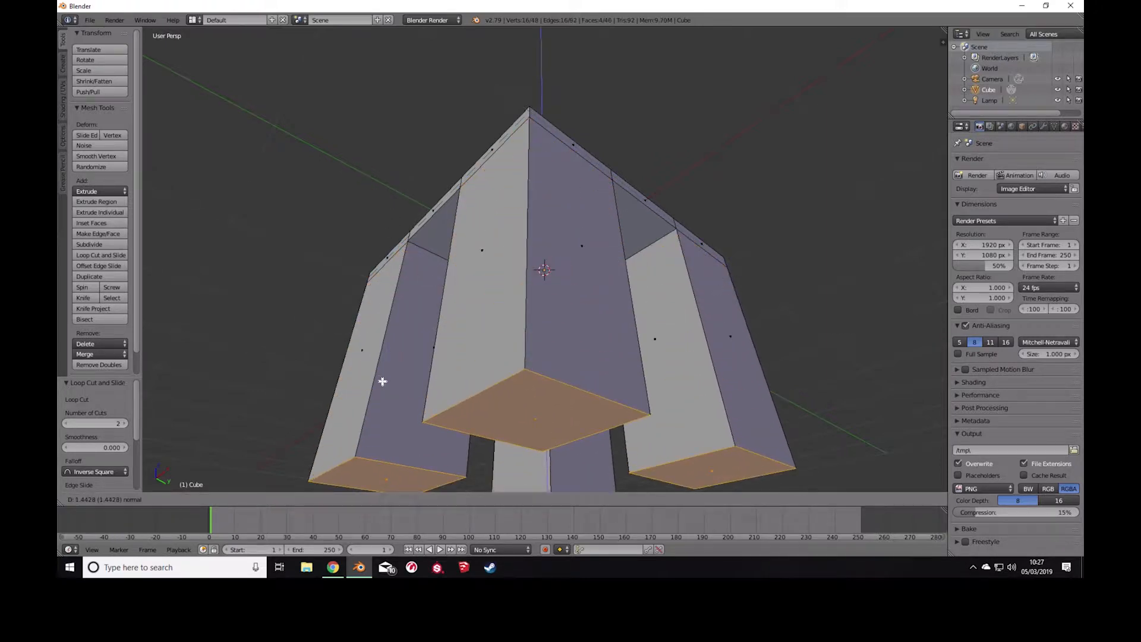
pyautogui.click(382, 384)
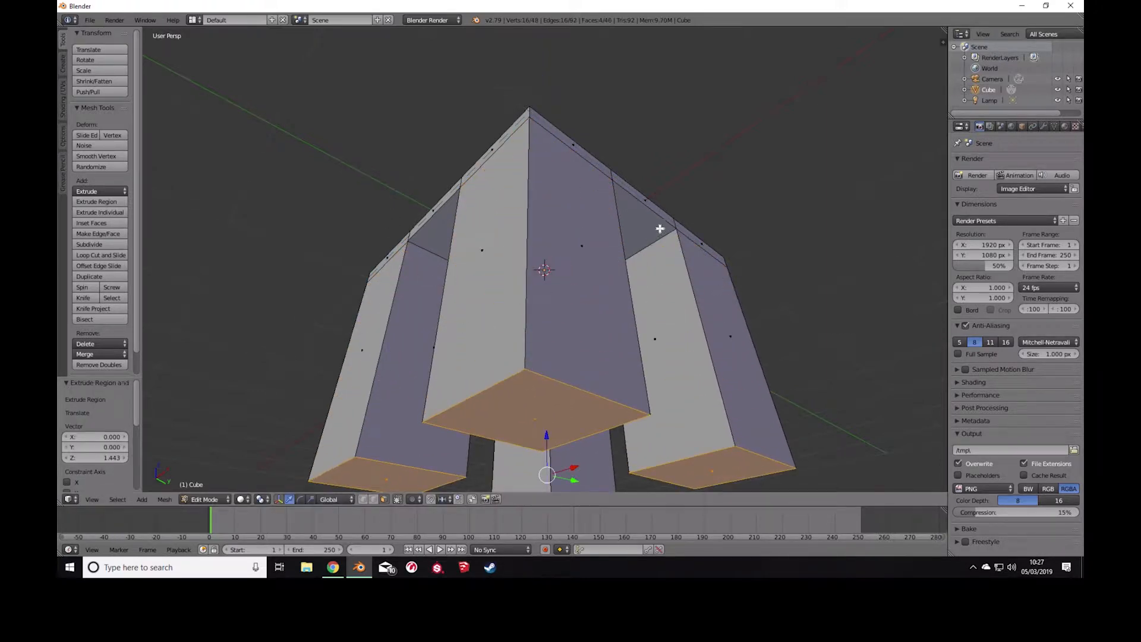
# Set the viewport shading of the table model to Wireframe, viewed from below.
pyautogui.moveTo(691, 175); pyautogui.dragTo(662, 180, button='middle')
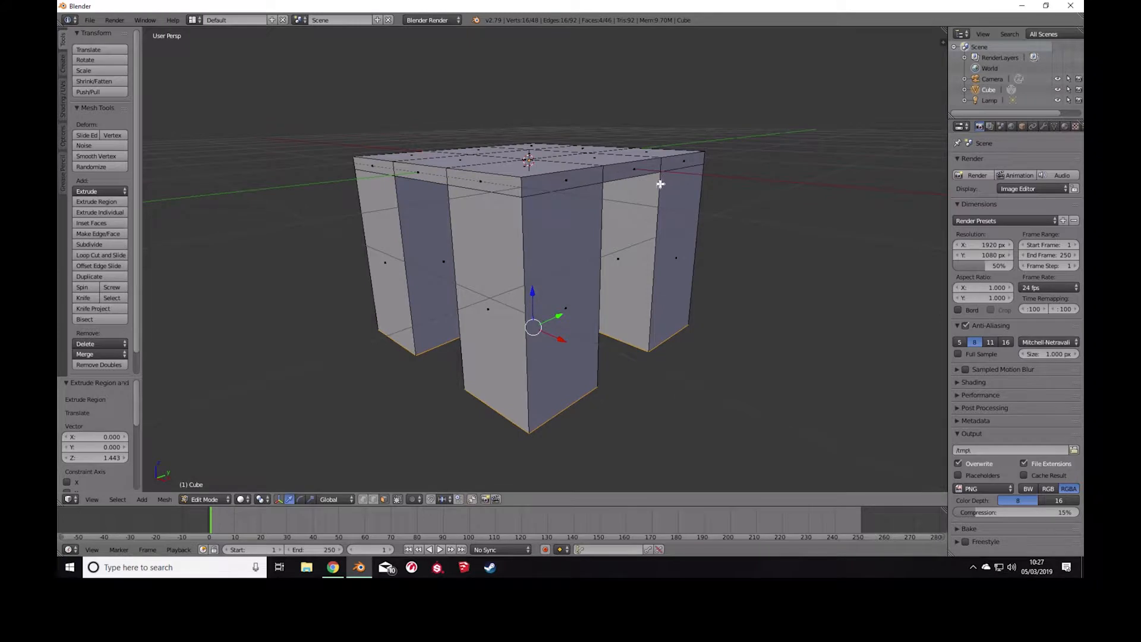
pyautogui.moveTo(631, 279); pyautogui.dragTo(633, 207, button='middle')
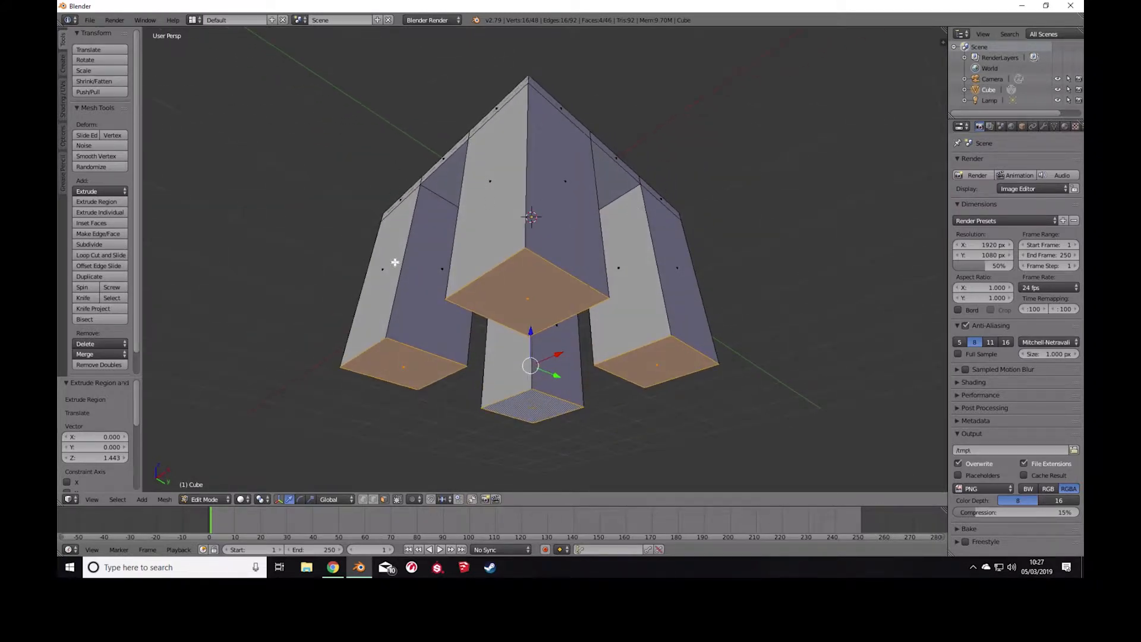
pyautogui.click(247, 498)
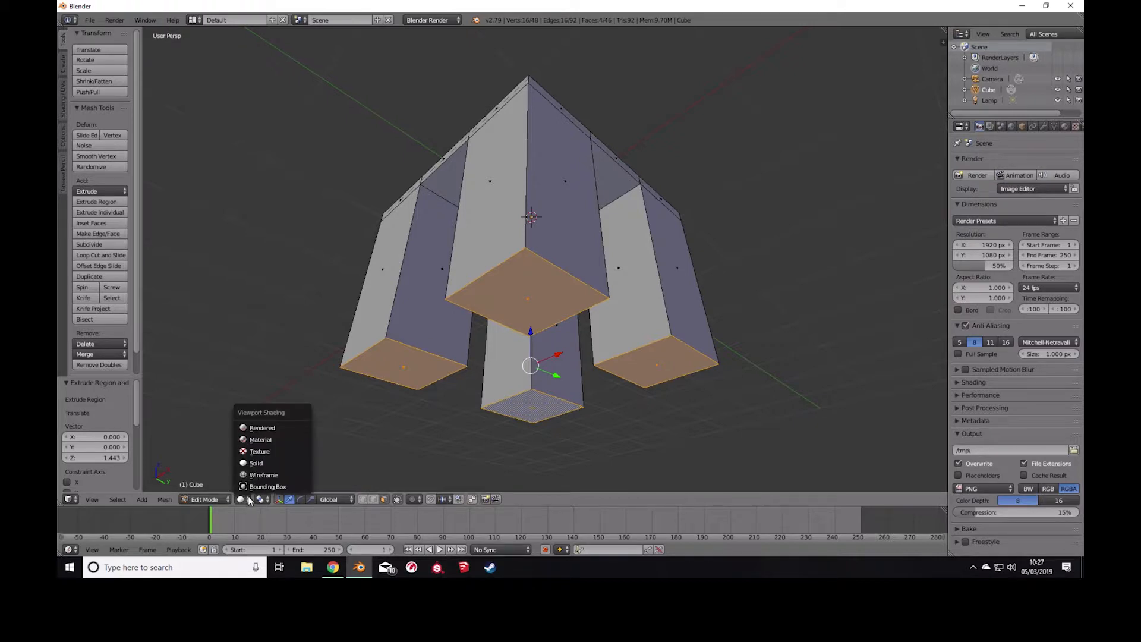
pyautogui.click(287, 473)
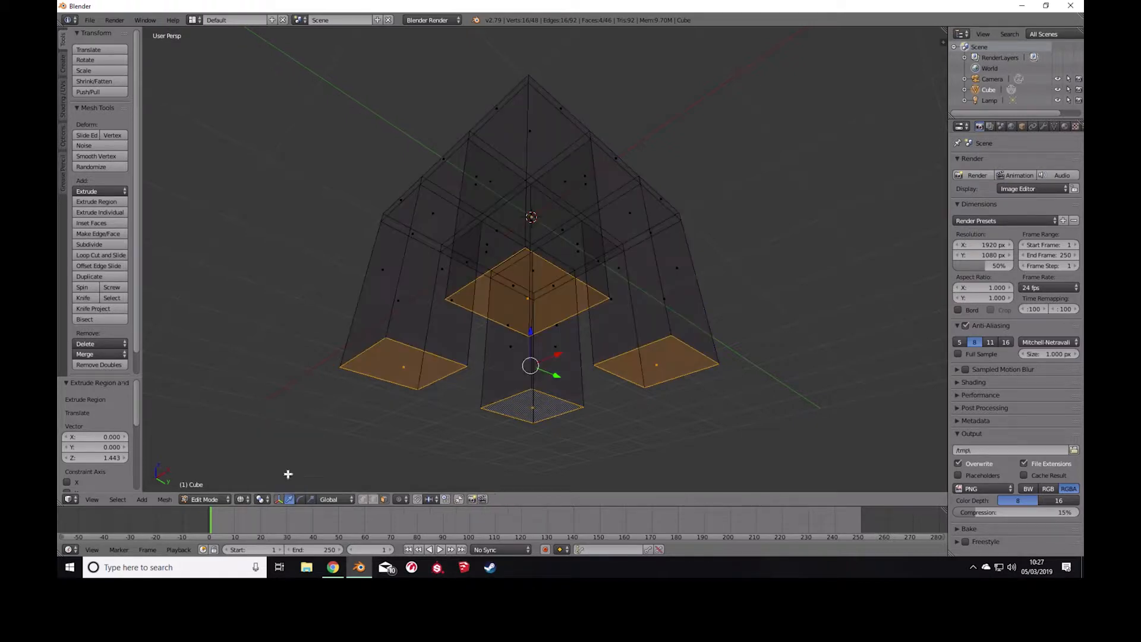
# Using edge selection, mark the twelve-edge cross-shaped outline on the tabletop's underside between the legs as a seam, then clear the selection.
pyautogui.rightClick(440, 195)
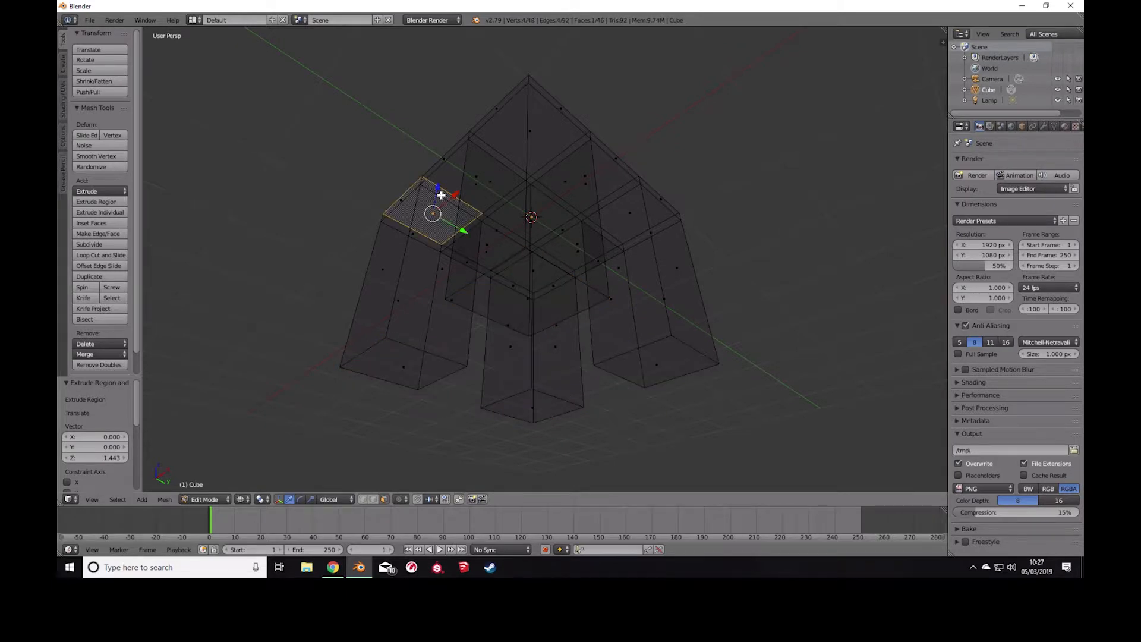
pyautogui.click(373, 498)
pyautogui.rightClick(448, 190)
pyautogui.scroll(3, 443, 184)
pyautogui.moveTo(440, 181); pyautogui.dragTo(481, 190, button='middle')
pyautogui.rightClick(412, 133)
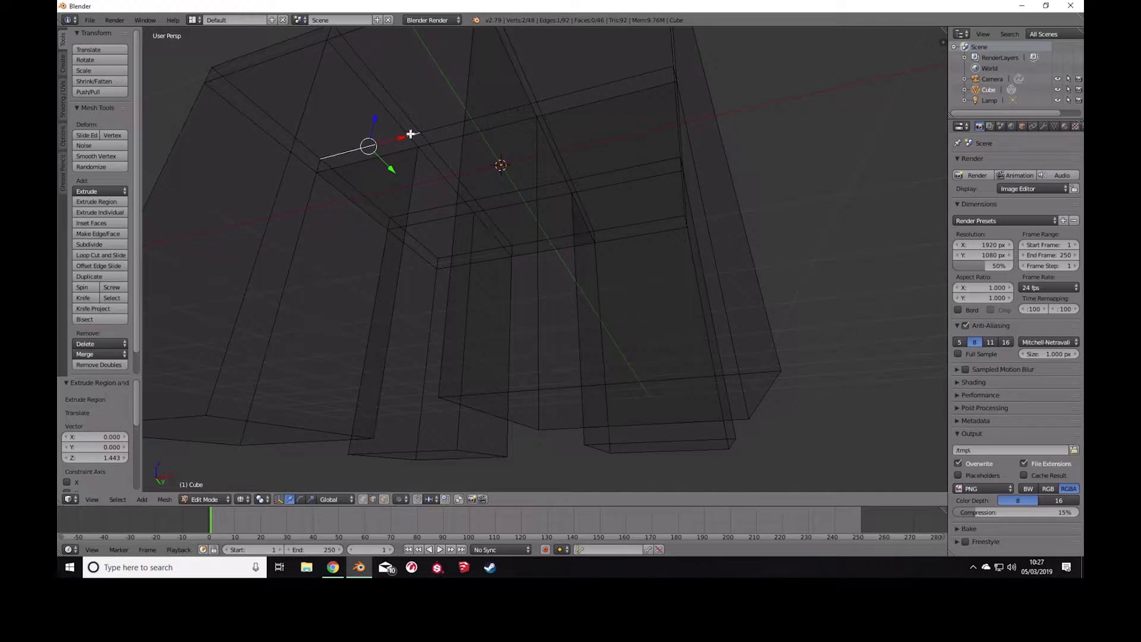
pyautogui.rightClick(394, 113)
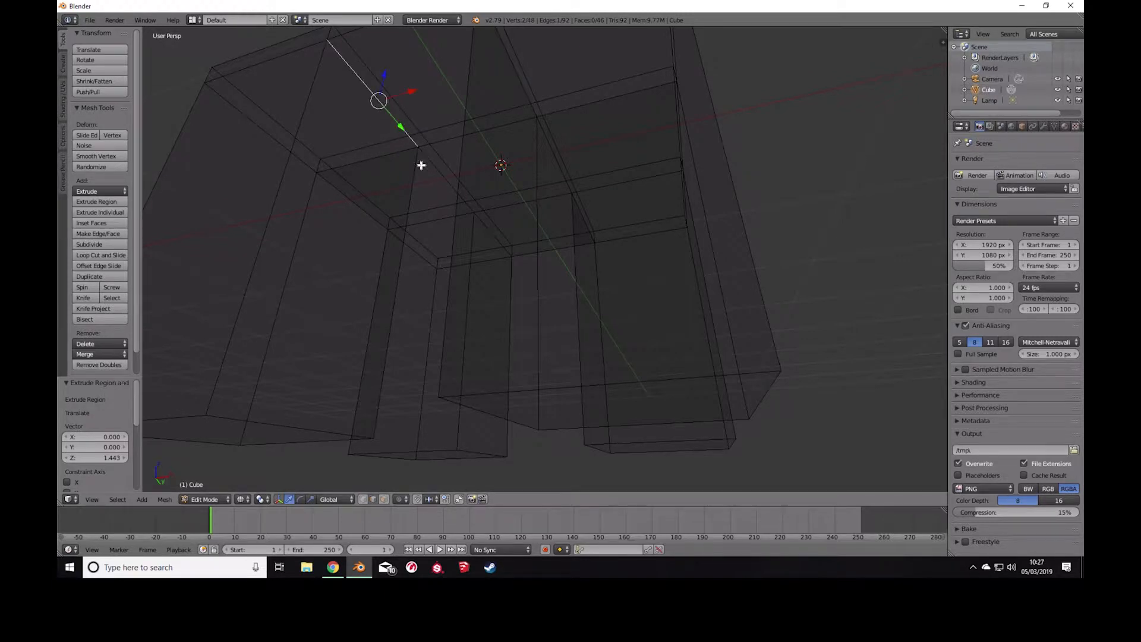
pyautogui.keyDown('shift'); pyautogui.rightClick(392, 151); pyautogui.keyUp('shift')
pyautogui.keyDown('shift'); pyautogui.rightClick(342, 193); pyautogui.keyUp('shift')
pyautogui.keyDown('shift'); pyautogui.rightClick(416, 221); pyautogui.keyUp('shift')
pyautogui.keyDown('shift'); pyautogui.rightClick(484, 224); pyautogui.keyUp('shift')
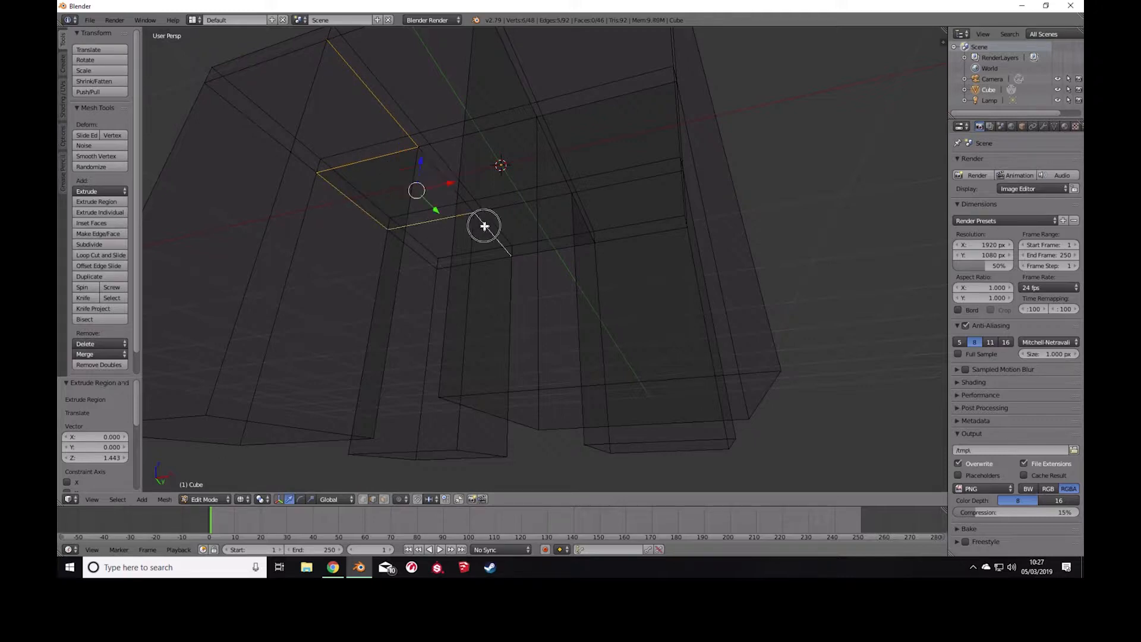
pyautogui.keyDown('shift'); pyautogui.rightClick(524, 254); pyautogui.keyUp('shift')
pyautogui.moveTo(511, 287); pyautogui.dragTo(505, 323, button='middle')
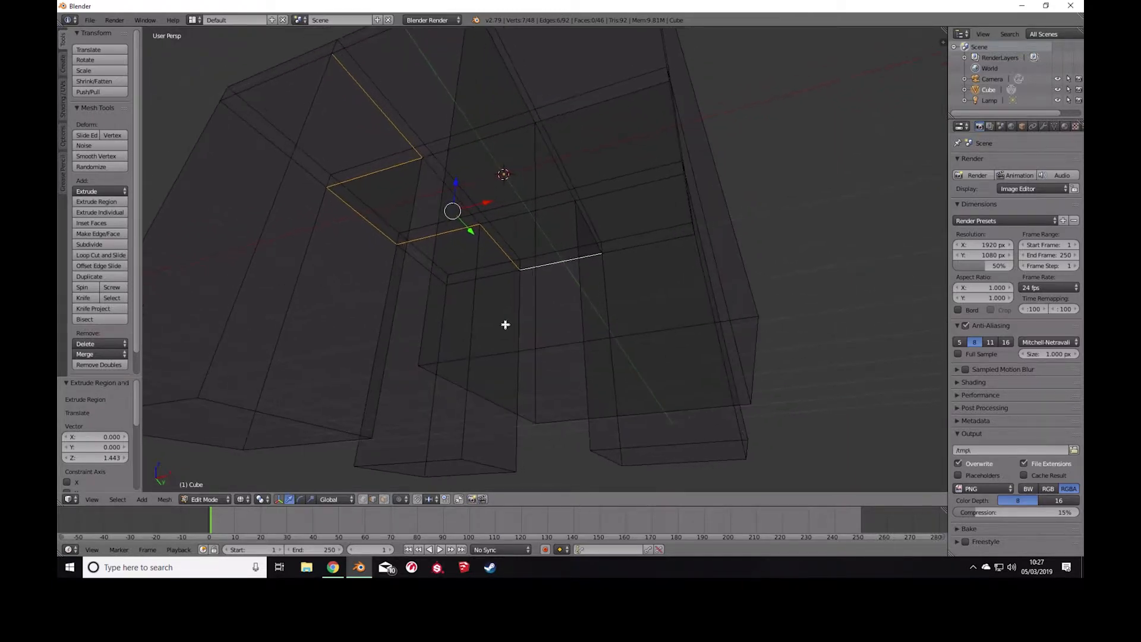
pyautogui.click(244, 498)
pyautogui.click(264, 476)
pyautogui.keyDown('shift'); pyautogui.rightClick(592, 236); pyautogui.keyUp('shift')
pyautogui.keyDown('shift'); pyautogui.rightClick(612, 191); pyautogui.keyUp('shift')
pyautogui.moveTo(674, 181); pyautogui.dragTo(579, 153, button='middle')
pyautogui.keyDown('shift'); pyautogui.rightClick(493, 106); pyautogui.keyUp('shift')
pyautogui.keyDown('shift'); pyautogui.rightClick(565, 98); pyautogui.keyUp('shift')
pyautogui.keyDown('shift'); pyautogui.rightClick(654, 72); pyautogui.keyUp('shift')
pyautogui.keyDown('shift'); pyautogui.rightClick(380, 78); pyautogui.keyUp('shift')
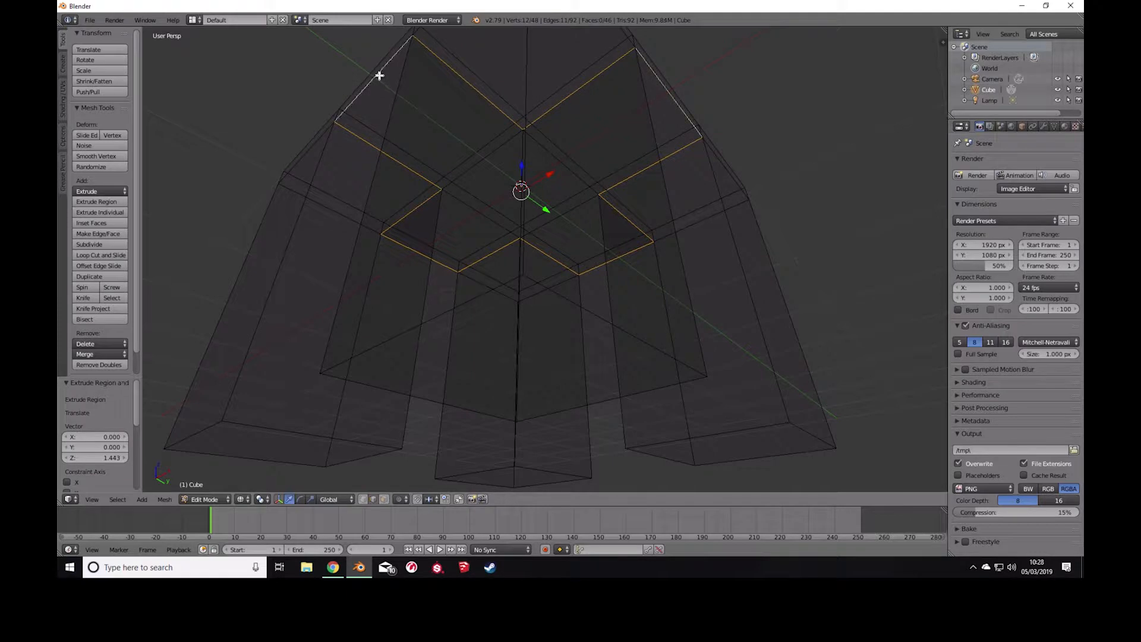
pyautogui.moveTo(438, 145); pyautogui.dragTo(487, 203, button='middle')
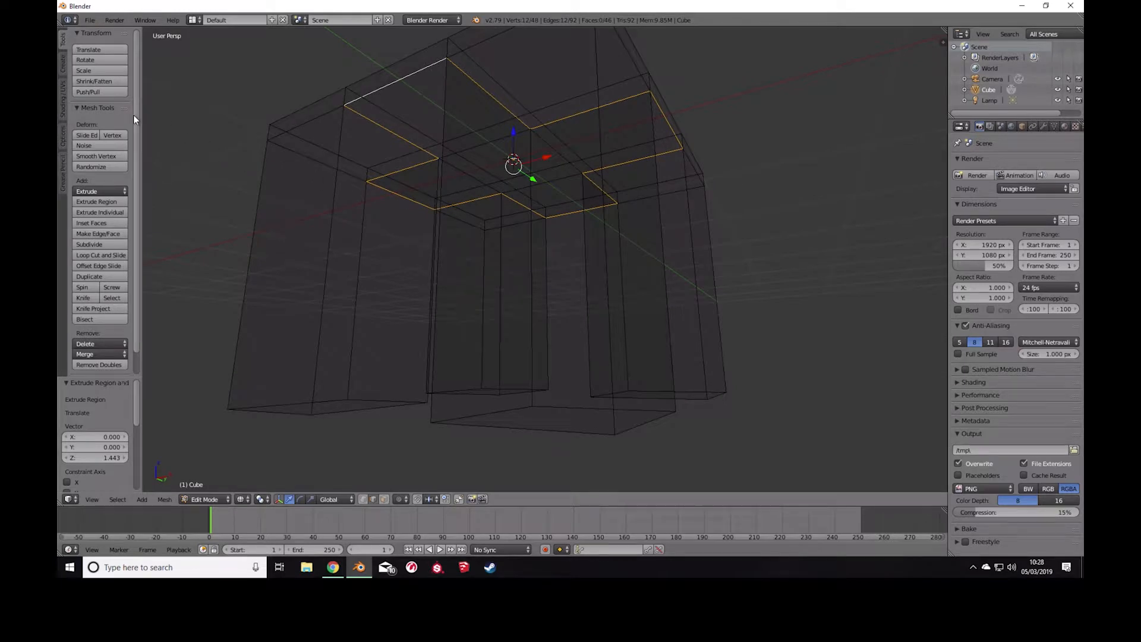
pyautogui.click(64, 108)
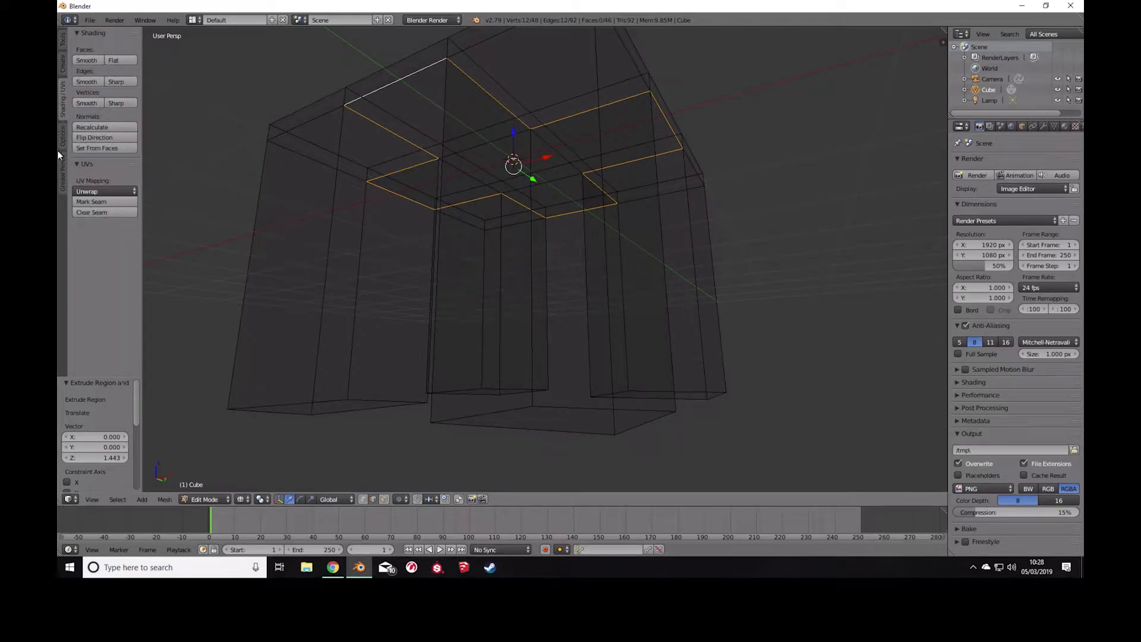
pyautogui.click(107, 200)
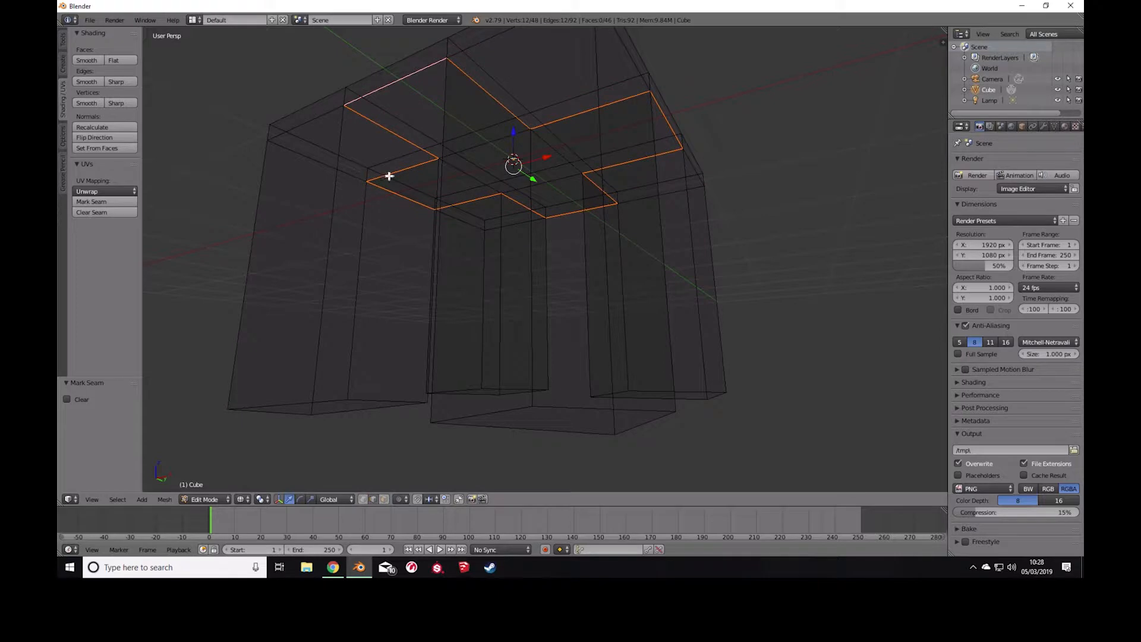
pyautogui.press('a')
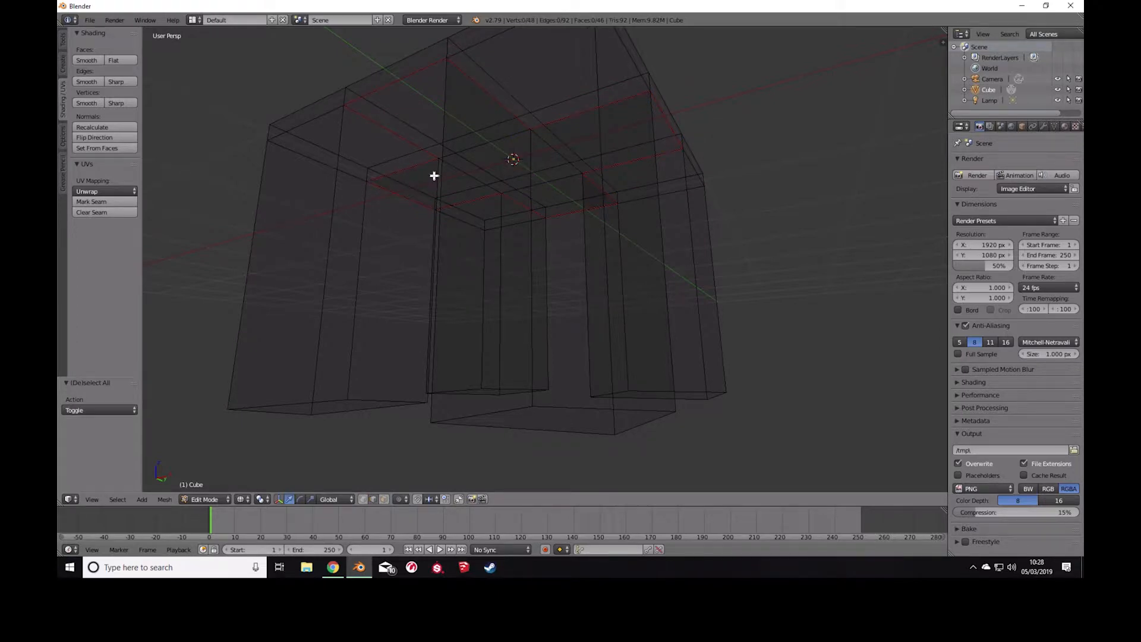
# Mark two vertical edges on each leg, between its inner and outermost corners, as seams, then clear the selection.
pyautogui.scroll(-1, 434, 176)
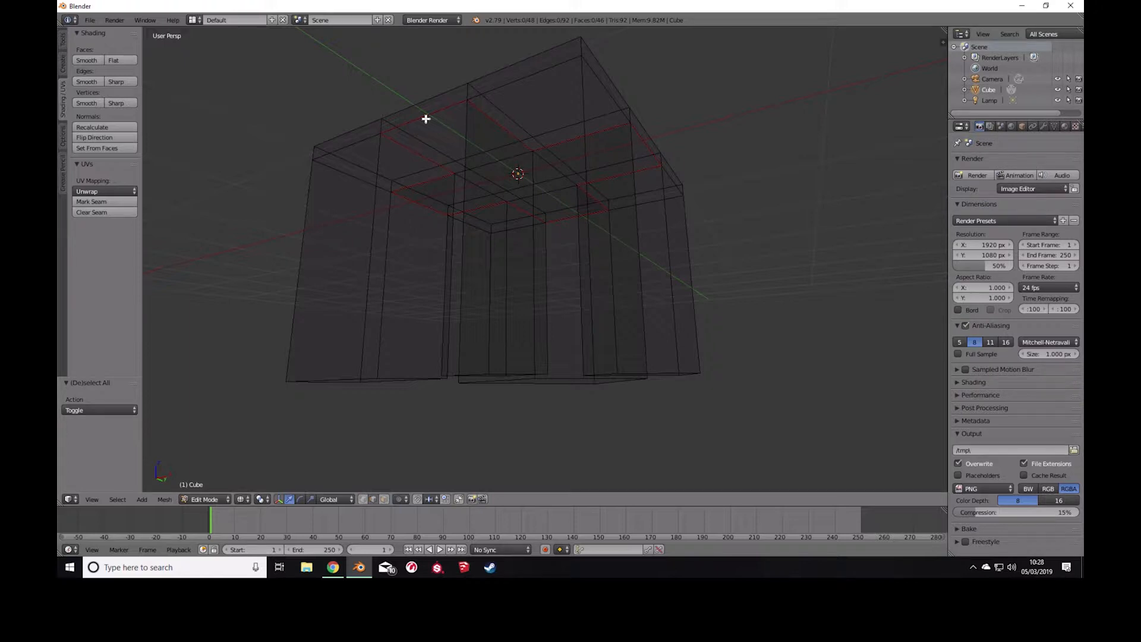
pyautogui.rightClick(379, 153)
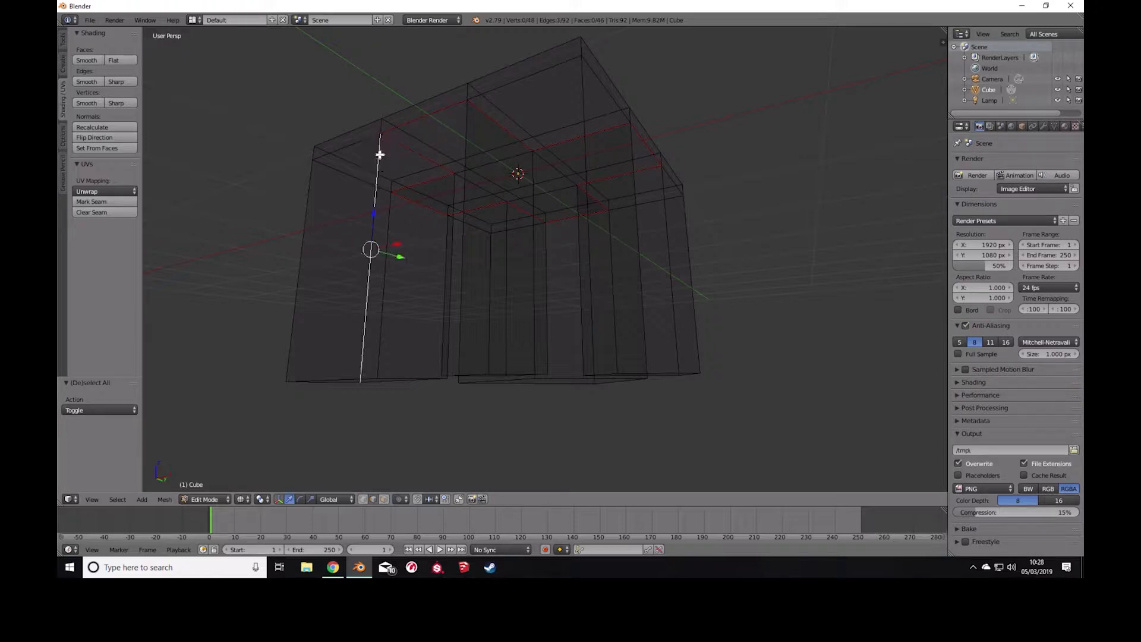
pyautogui.keyDown('shift'); pyautogui.rightClick(467, 154); pyautogui.keyUp('shift')
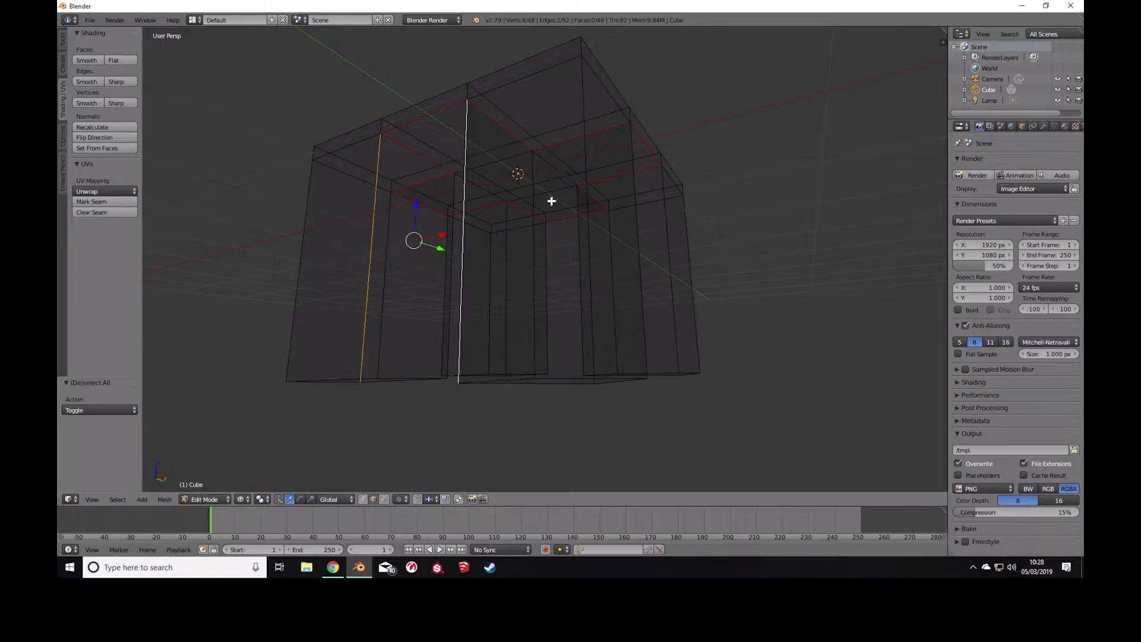
pyautogui.keyDown('shift'); pyautogui.rightClick(611, 248); pyautogui.keyUp('shift')
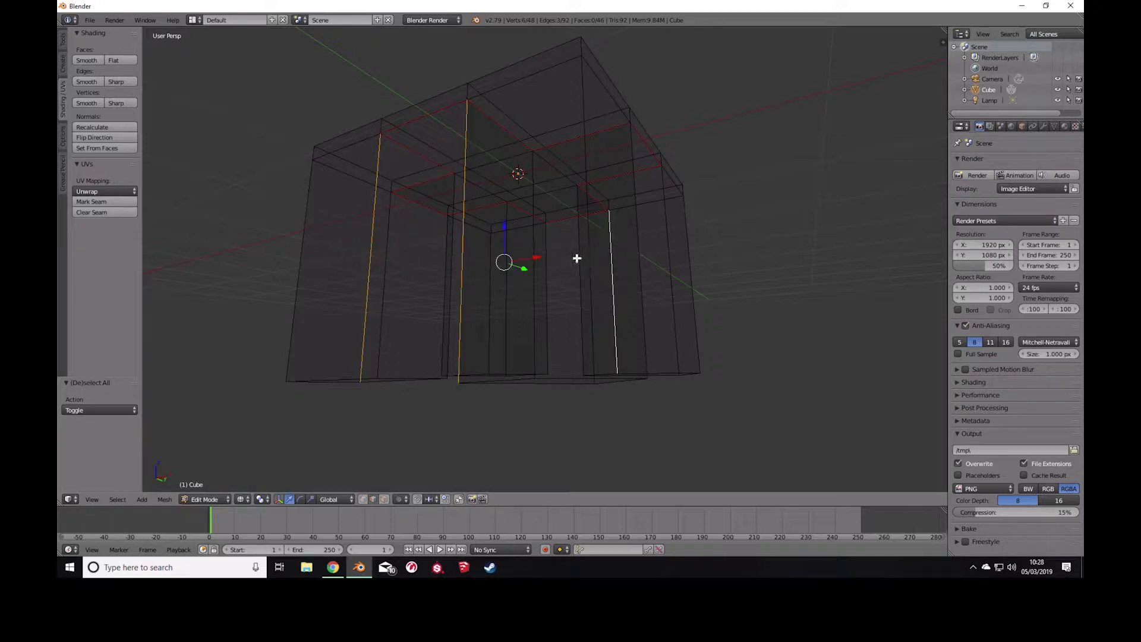
pyautogui.keyDown('shift'); pyautogui.rightClick(547, 273); pyautogui.keyUp('shift')
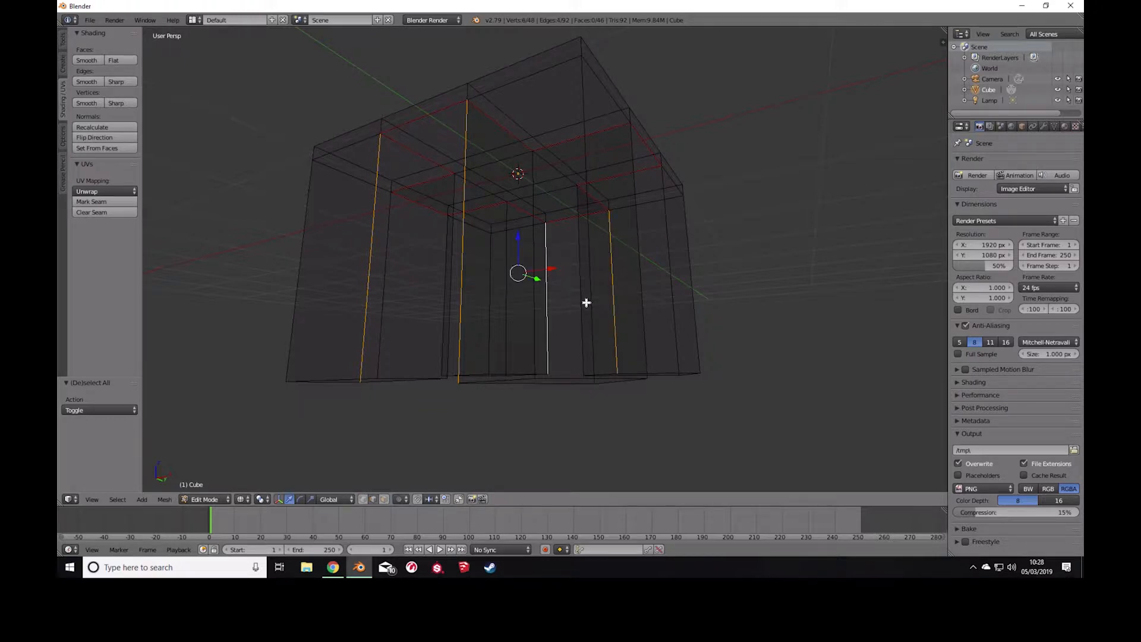
pyautogui.keyDown('shift'); pyautogui.rightClick(637, 241); pyautogui.keyUp('shift')
pyautogui.keyDown('shift'); pyautogui.rightClick(665, 239); pyautogui.keyUp('shift')
pyautogui.keyDown('shift'); pyautogui.rightClick(385, 272); pyautogui.keyUp('shift')
pyautogui.keyDown('shift'); pyautogui.rightClick(445, 270); pyautogui.keyUp('shift')
pyautogui.moveTo(444, 279); pyautogui.dragTo(255, 279, button='middle')
pyautogui.scroll(-5, 554, 294)
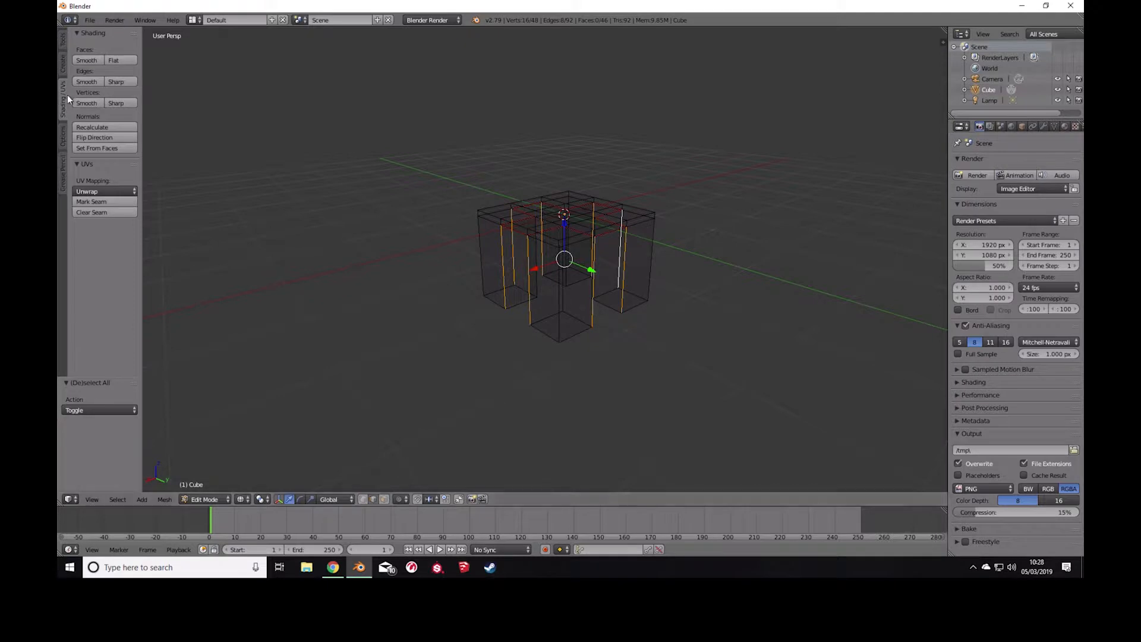
pyautogui.click(102, 200)
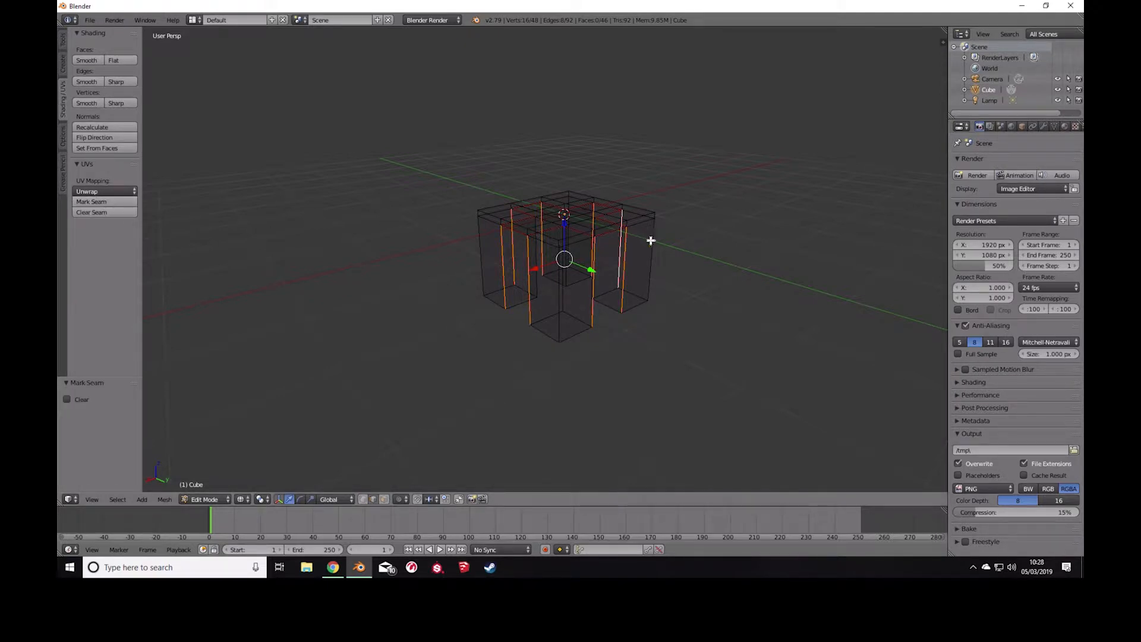
pyautogui.press('a')
pyautogui.scroll(4, 600, 260)
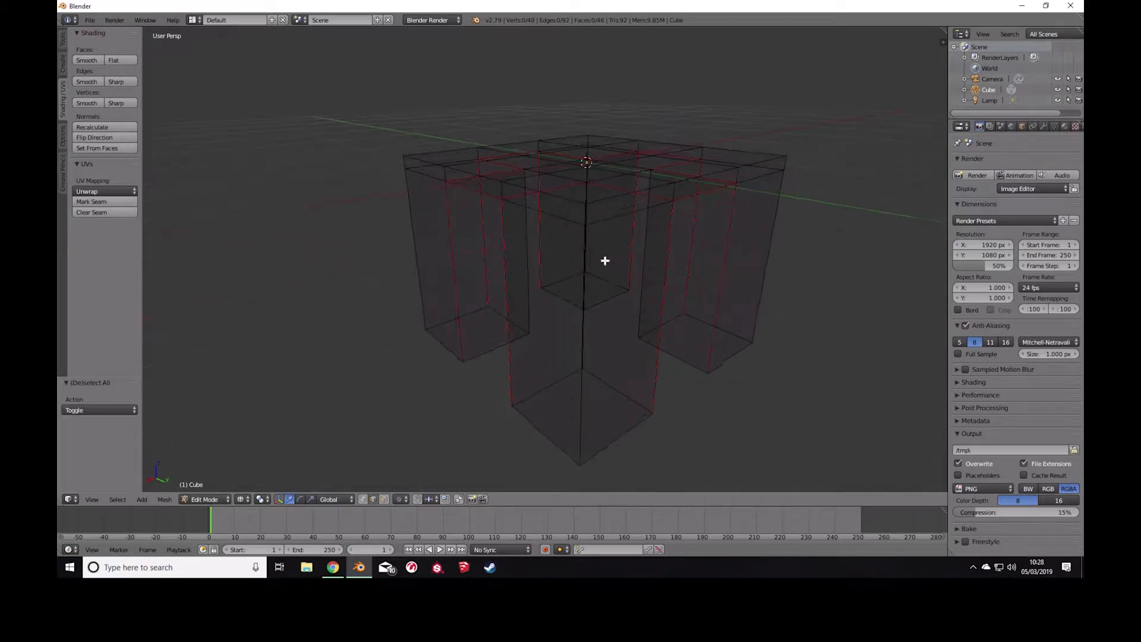
pyautogui.moveTo(644, 258); pyautogui.dragTo(592, 268, button='middle')
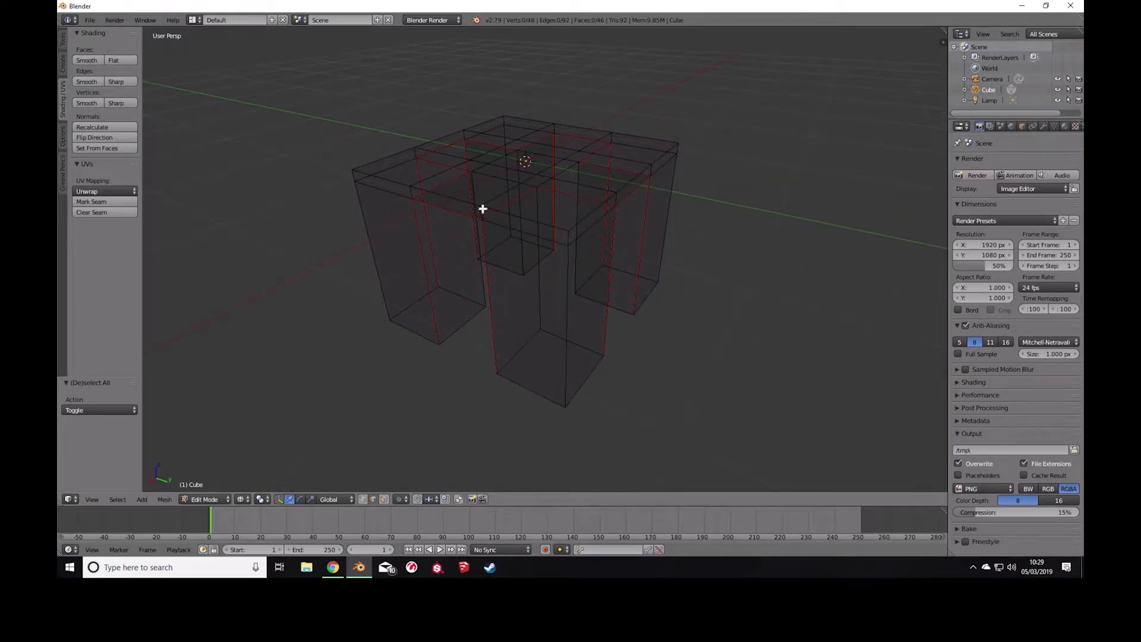
pyautogui.moveTo(464, 290); pyautogui.dragTo(453, 292, button='middle')
pyautogui.rightClick(454, 292)
pyautogui.keyDown('shift'); pyautogui.rightClick(453, 331); pyautogui.keyUp('shift')
pyautogui.keyDown('shift'); pyautogui.rightClick(408, 325); pyautogui.keyUp('shift')
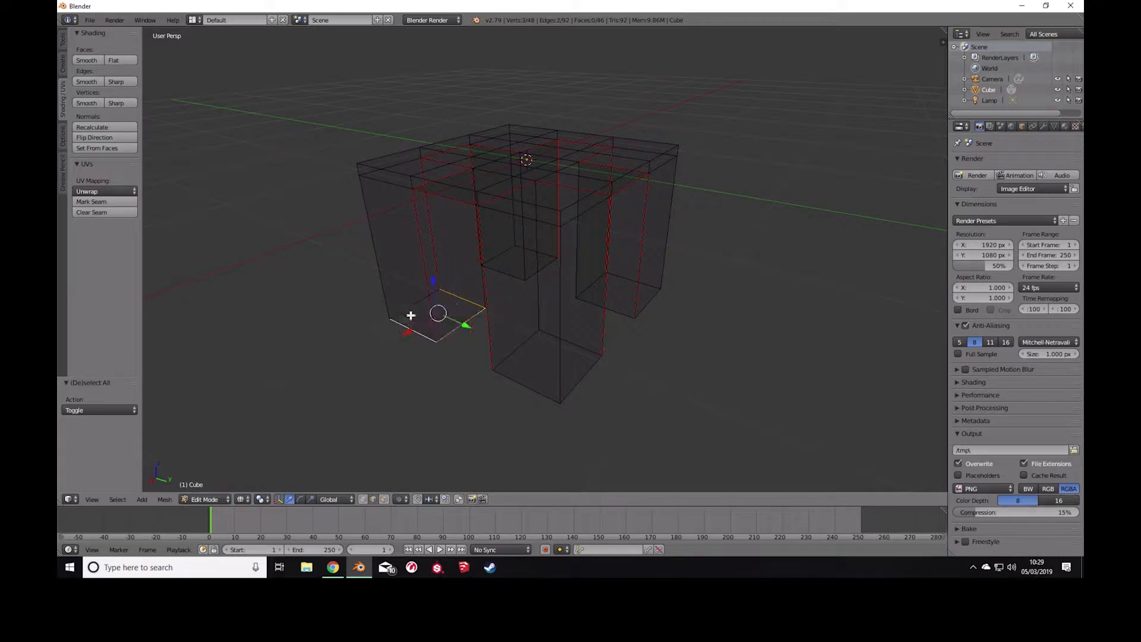
# Mark all four edges around the bottom face of each of the four legs as seams, then clear the selection.
pyautogui.rightClick(403, 306)
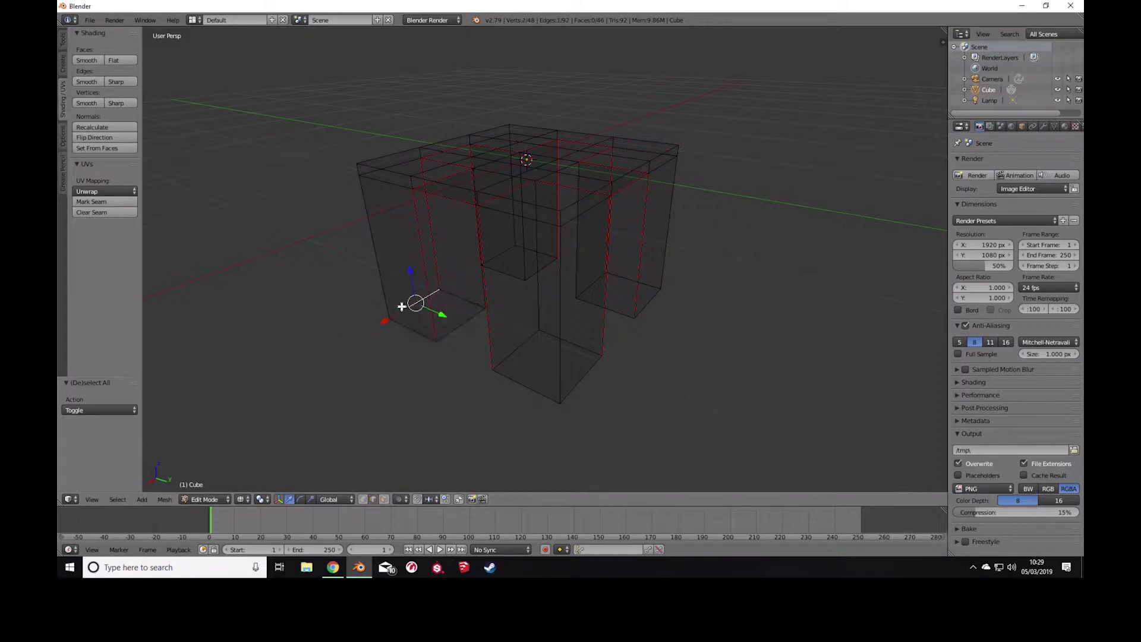
pyautogui.keyDown('shift'); pyautogui.rightClick(463, 323); pyautogui.keyUp('shift')
pyautogui.keyDown('shift'); pyautogui.rightClick(499, 255); pyautogui.keyUp('shift')
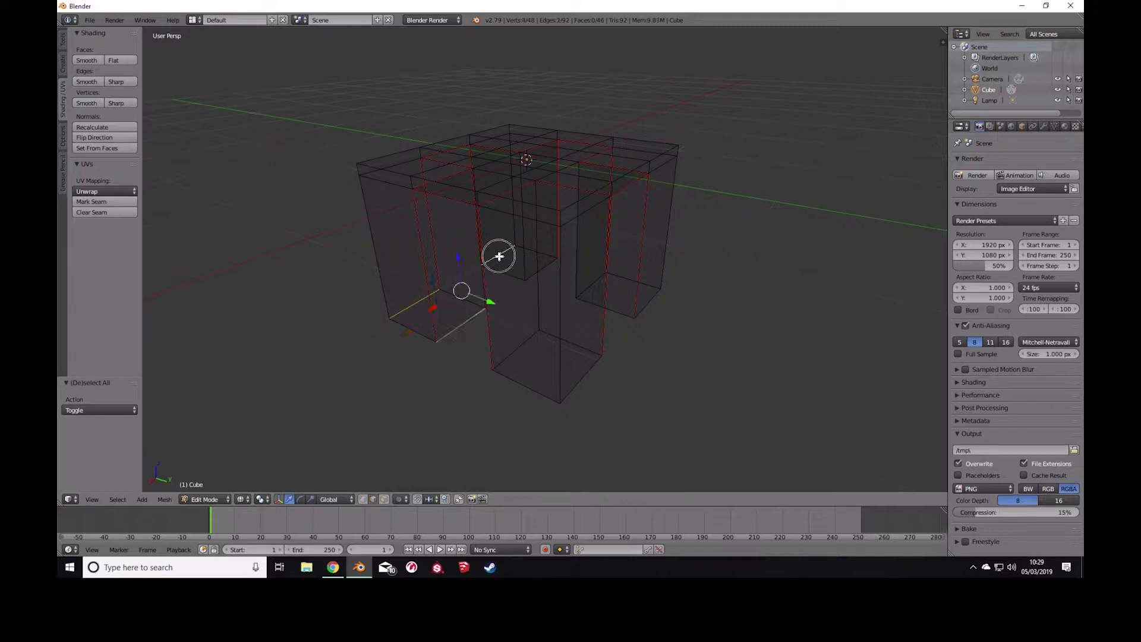
pyautogui.keyDown('shift'); pyautogui.rightClick(590, 285); pyautogui.keyUp('shift')
pyautogui.keyDown('shift'); pyautogui.rightClick(653, 297); pyautogui.keyUp('shift')
pyautogui.keyDown('shift'); pyautogui.rightClick(517, 349); pyautogui.keyUp('shift')
pyautogui.keyDown('shift'); pyautogui.rightClick(594, 367); pyautogui.keyUp('shift')
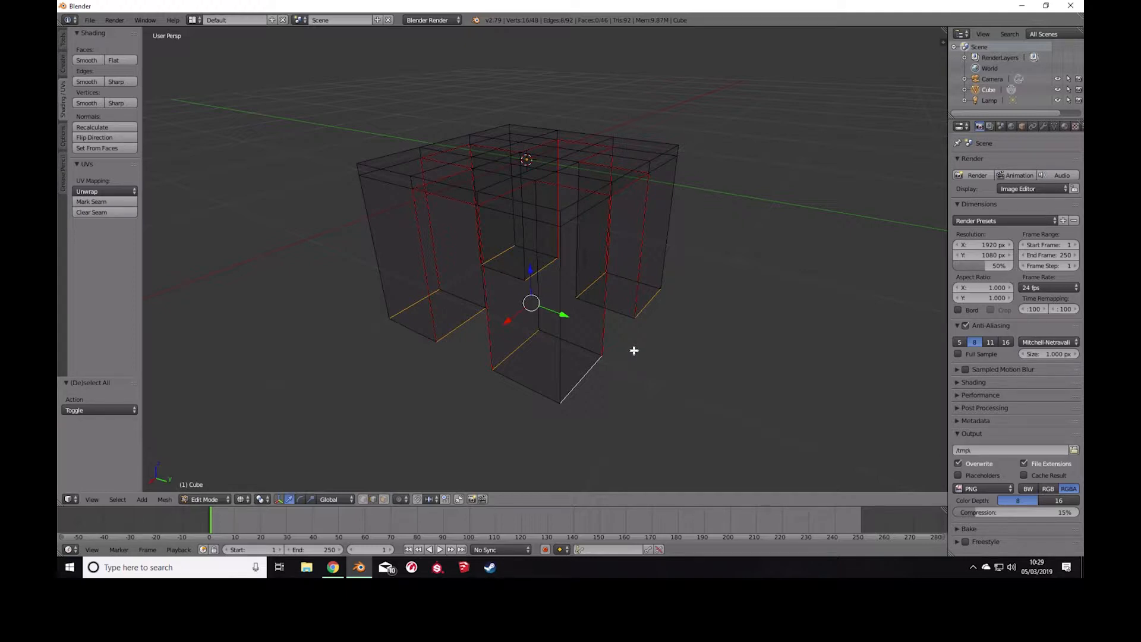
pyautogui.keyDown('shift'); pyautogui.rightClick(459, 299); pyautogui.keyUp('shift')
pyautogui.keyDown('shift'); pyautogui.rightClick(414, 329); pyautogui.keyUp('shift')
pyautogui.keyDown('shift'); pyautogui.rightClick(498, 273); pyautogui.keyUp('shift')
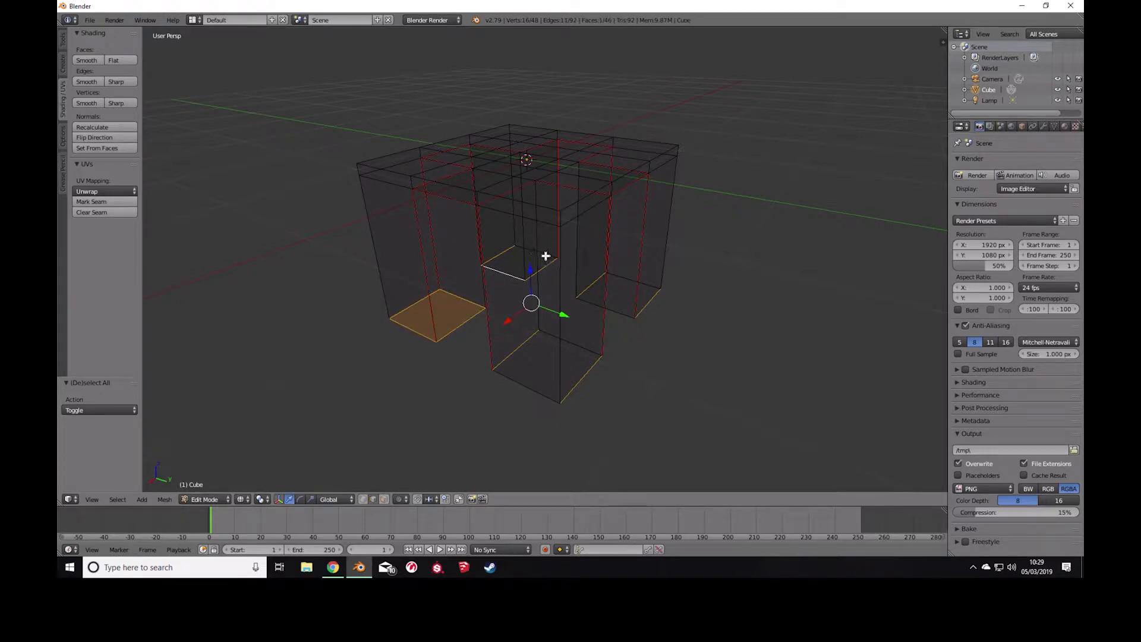
pyautogui.keyDown('shift'); pyautogui.rightClick(545, 254); pyautogui.keyUp('shift')
pyautogui.keyDown('shift'); pyautogui.rightClick(629, 277); pyautogui.keyUp('shift')
pyautogui.keyDown('shift'); pyautogui.rightClick(609, 310); pyautogui.keyUp('shift')
pyautogui.keyDown('shift'); pyautogui.rightClick(579, 345); pyautogui.keyUp('shift')
pyautogui.keyDown('shift'); pyautogui.rightClick(532, 388); pyautogui.keyUp('shift')
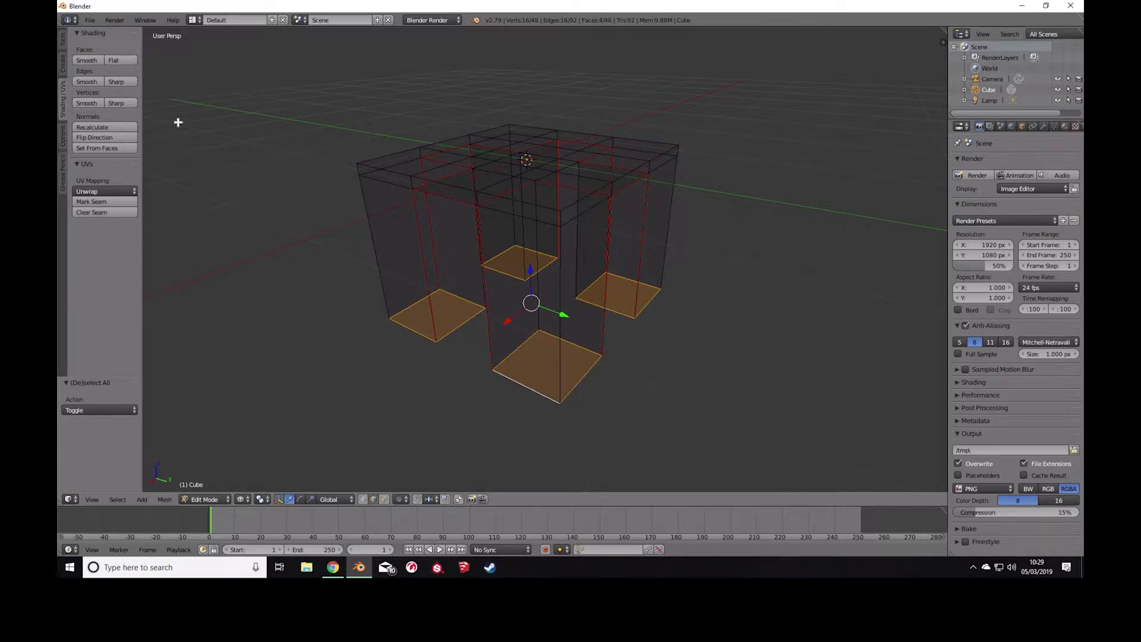
pyautogui.click(117, 202)
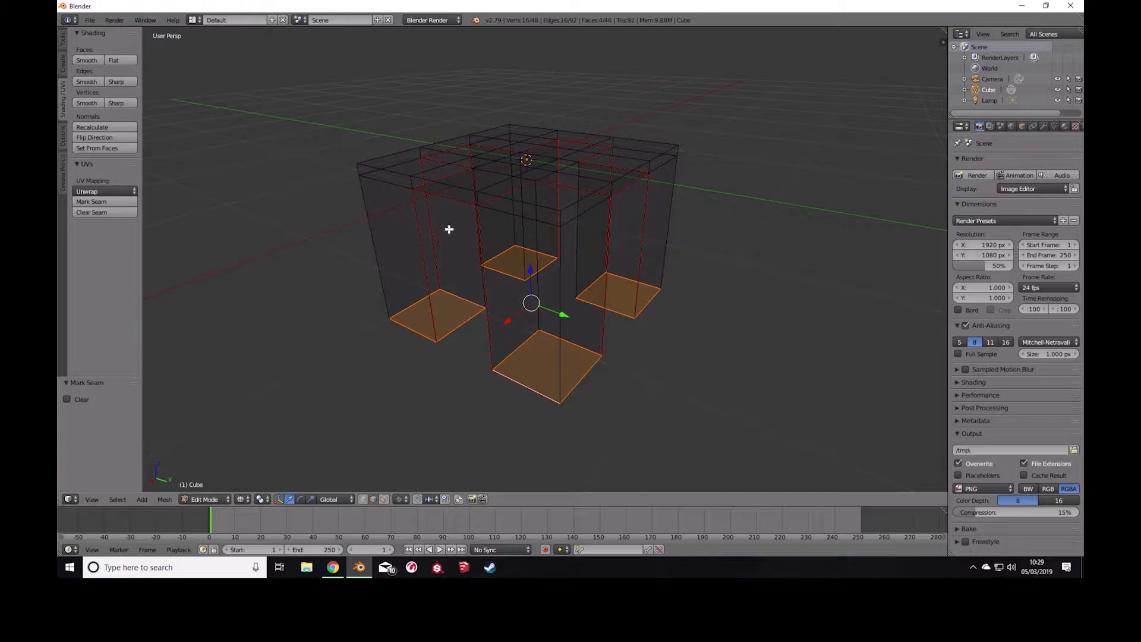
pyautogui.press('a')
# Mark the four short vertical tabletop edges above the seams of the two legs on the negative Y side as seams, then deselect everything.
pyautogui.moveTo(466, 250); pyautogui.dragTo(468, 308, button='middle')
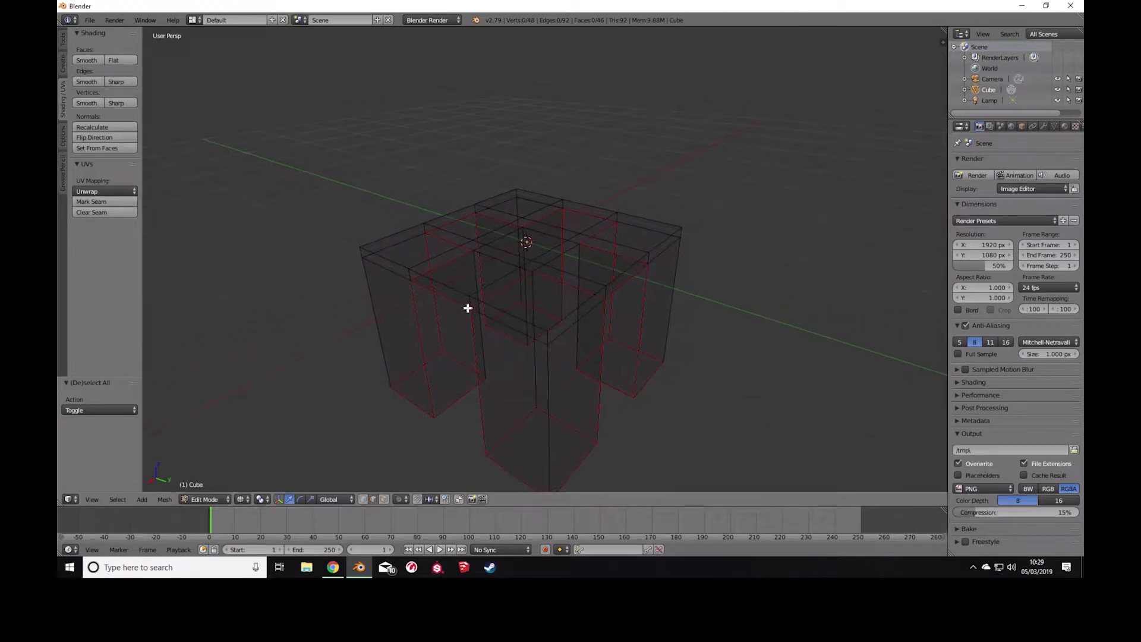
pyautogui.rightClick(409, 276)
pyautogui.keyDown('ctrl'); pyautogui.rightClick(563, 207); pyautogui.keyUp('ctrl')
pyautogui.keyDown('ctrl'); pyautogui.rightClick(475, 208); pyautogui.keyUp('ctrl')
pyautogui.keyDown('ctrl'); pyautogui.rightClick(426, 225); pyautogui.keyUp('ctrl')
pyautogui.click(83, 203)
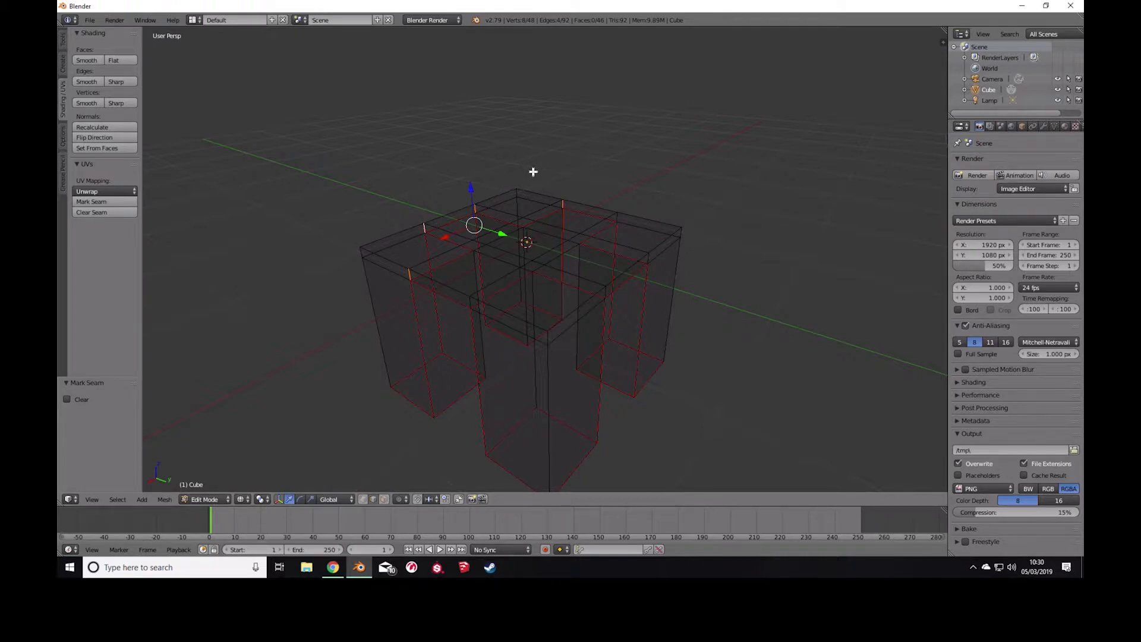
pyautogui.scroll(-1, 520, 201)
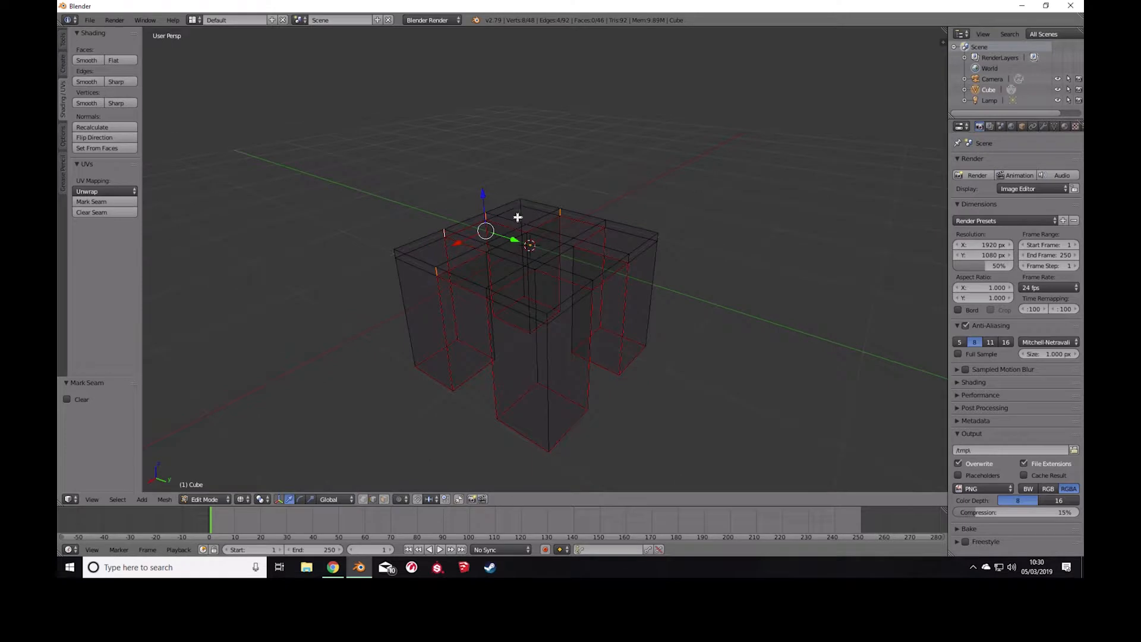
pyautogui.moveTo(512, 257); pyautogui.dragTo(552, 296, button='middle')
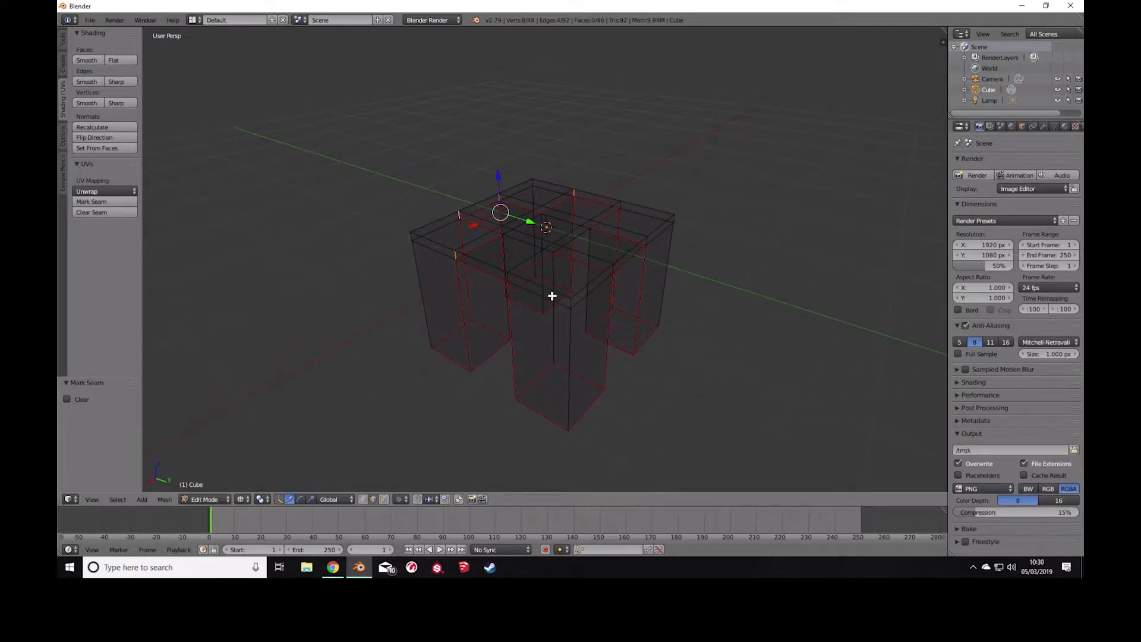
pyautogui.press('a')
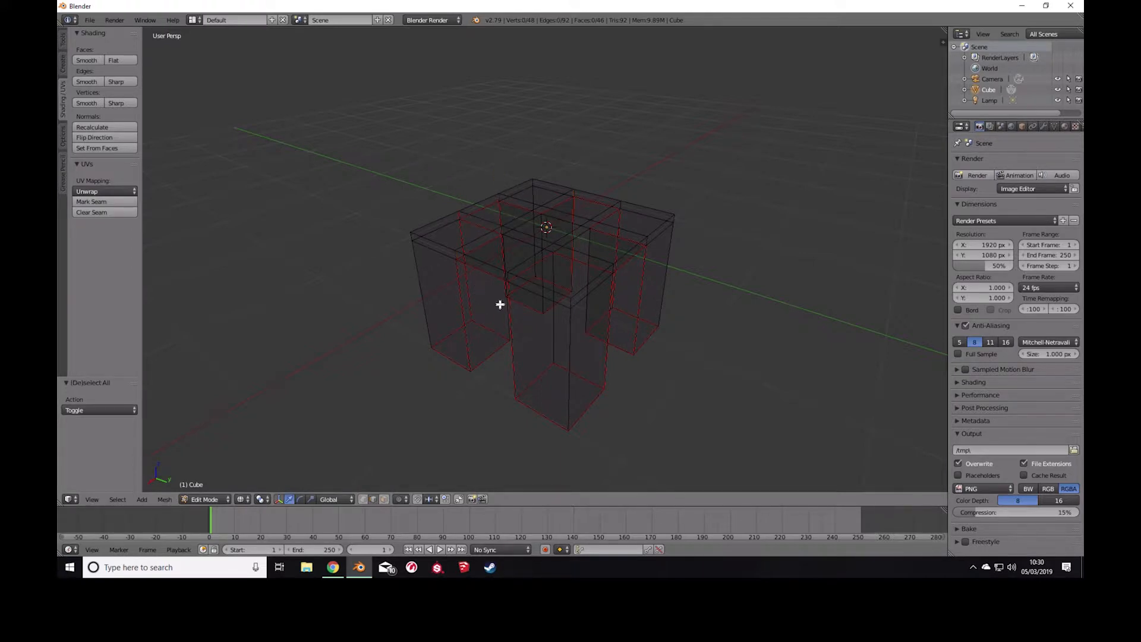
# With face selection and solid shading, extrude the two tabletop corner faces on the negative Y side upward by about 1.0.
pyautogui.click(384, 498)
pyautogui.click(240, 498)
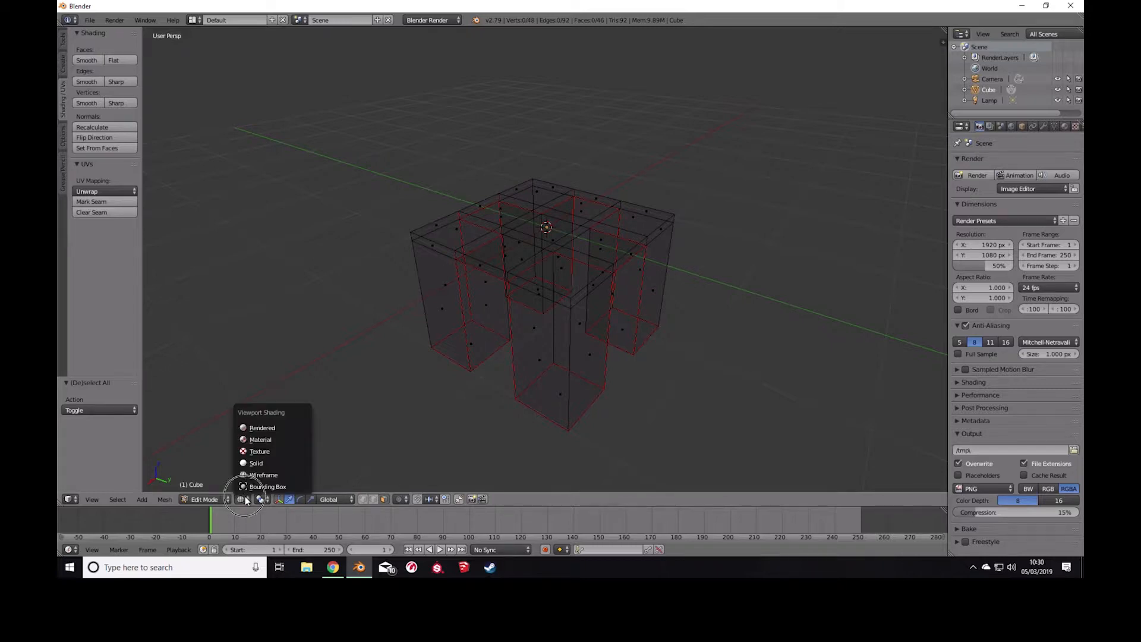
pyautogui.click(261, 462)
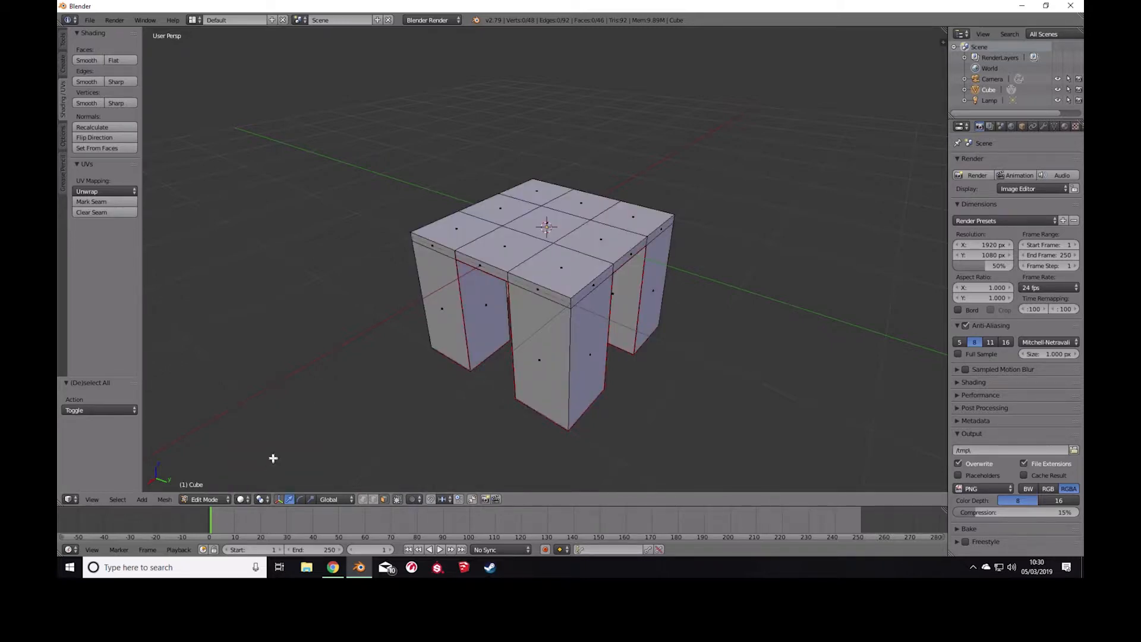
pyautogui.rightClick(459, 232)
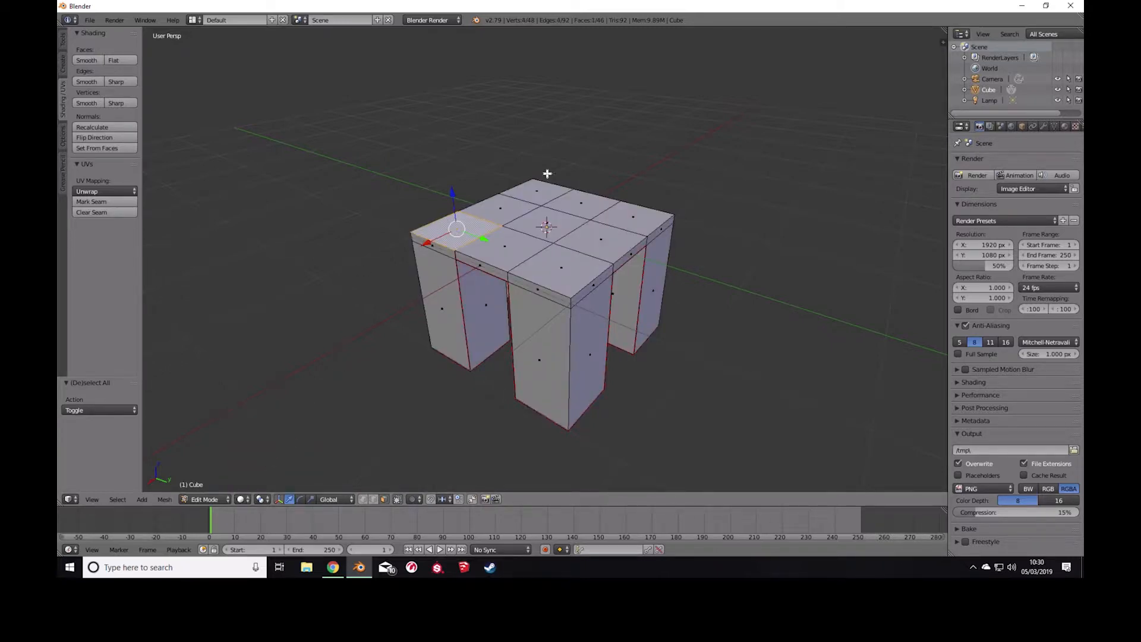
pyautogui.keyDown('shift'); pyautogui.rightClick(538, 187); pyautogui.keyUp('shift')
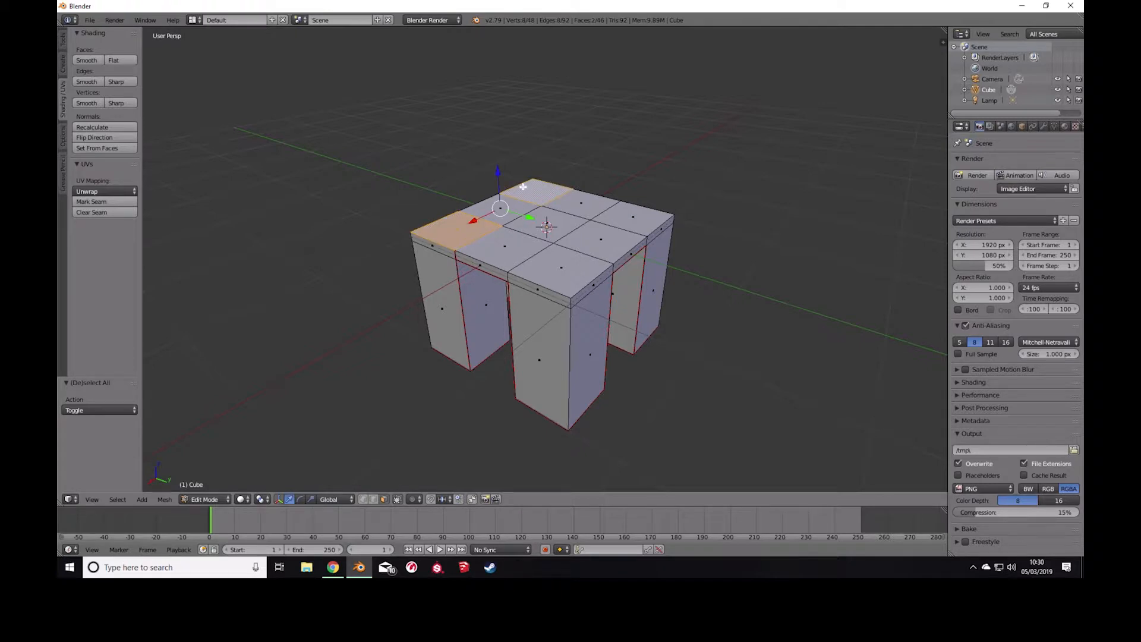
pyautogui.press('e')
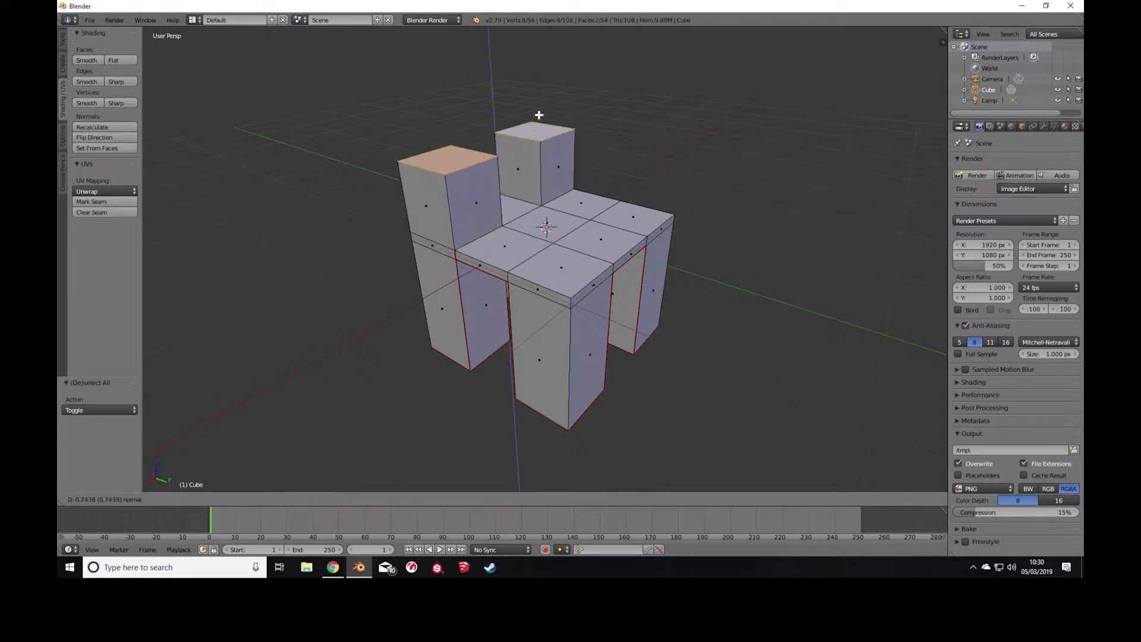
pyautogui.click(541, 93)
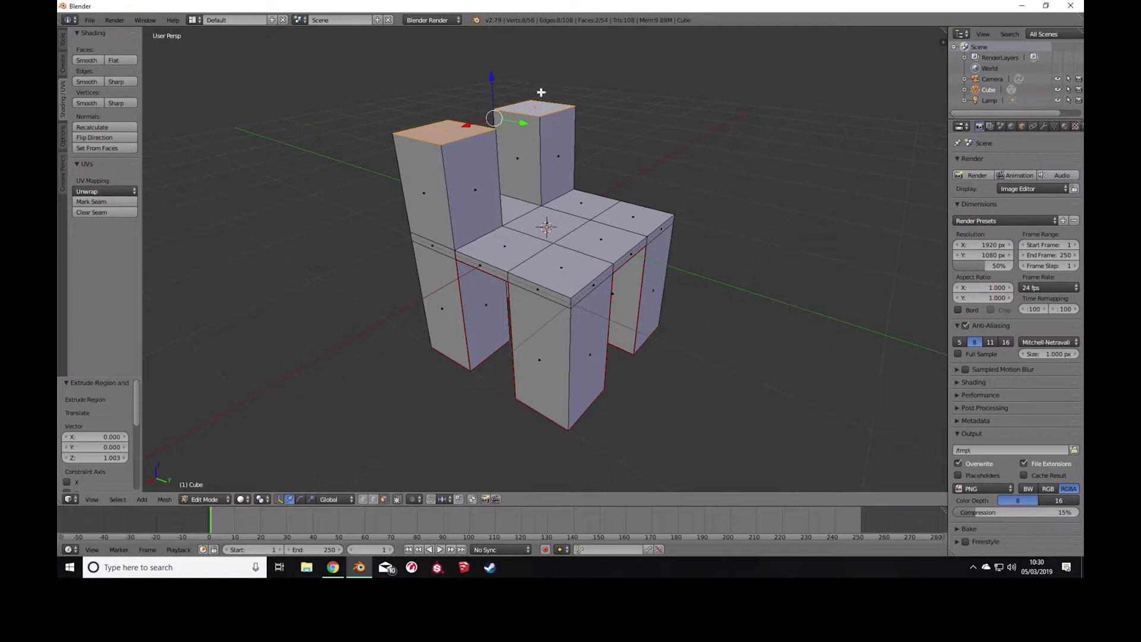
# Extrude the tops of both back posts upward twice more, by about 0.45 and then about 0.64.
pyautogui.moveTo(593, 162); pyautogui.dragTo(571, 211, button='middle')
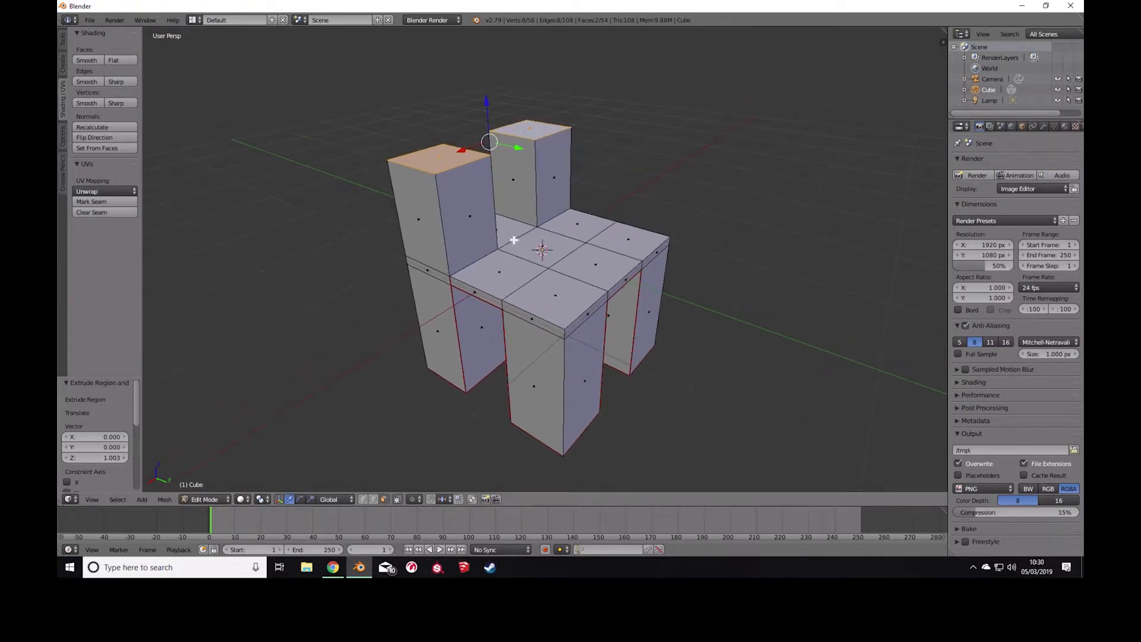
pyautogui.moveTo(514, 239); pyautogui.dragTo(507, 242, button='middle')
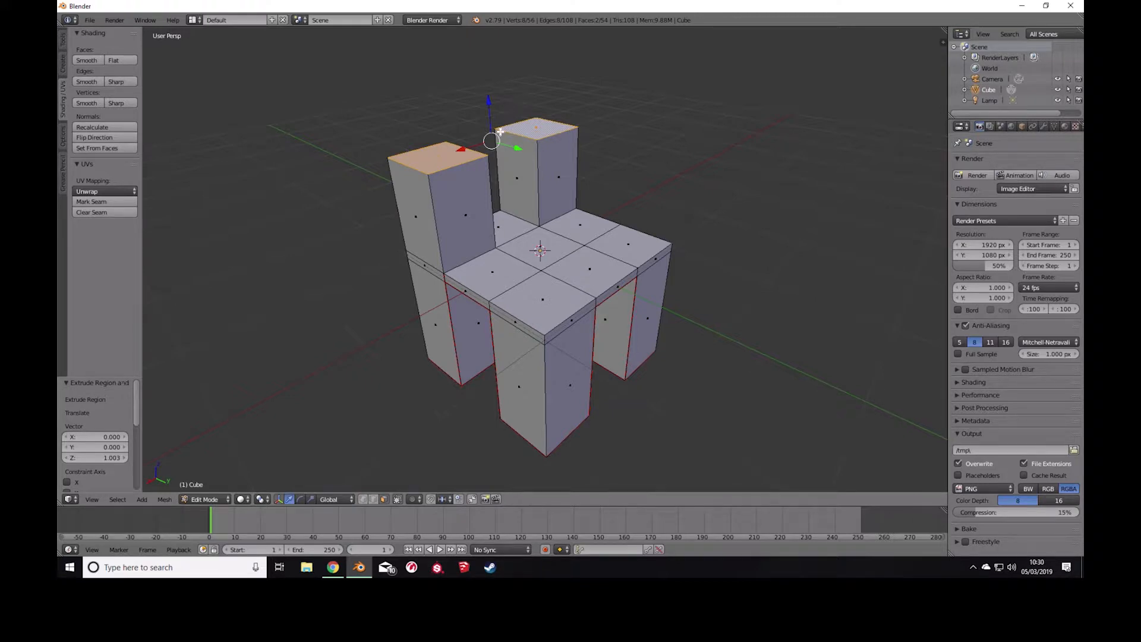
pyautogui.press('e')
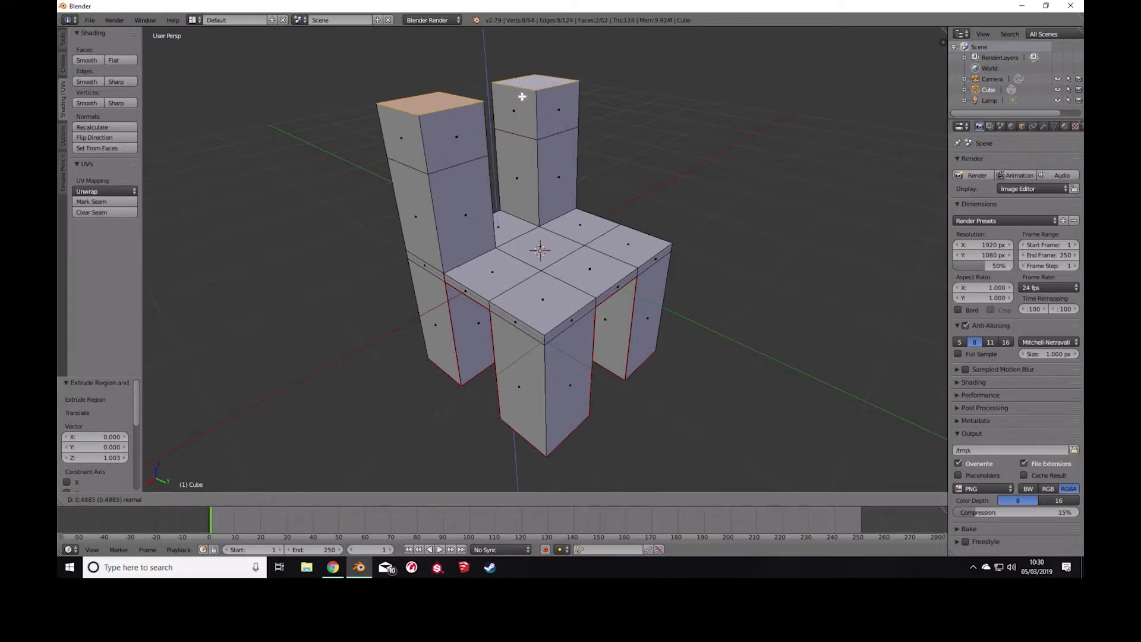
pyautogui.click(522, 99)
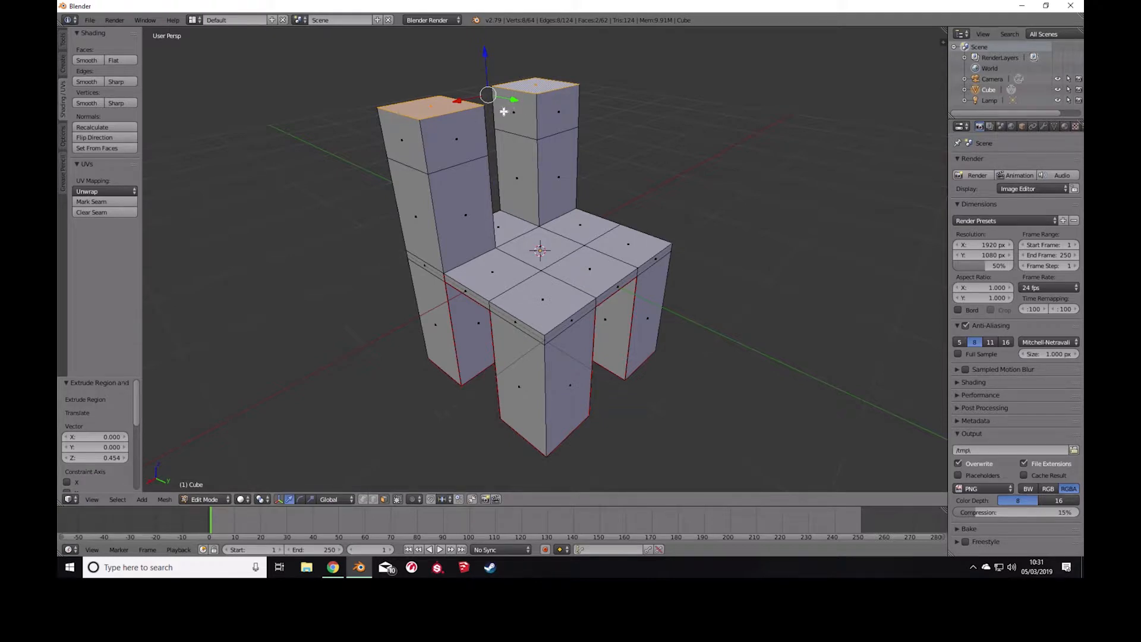
pyautogui.press('e')
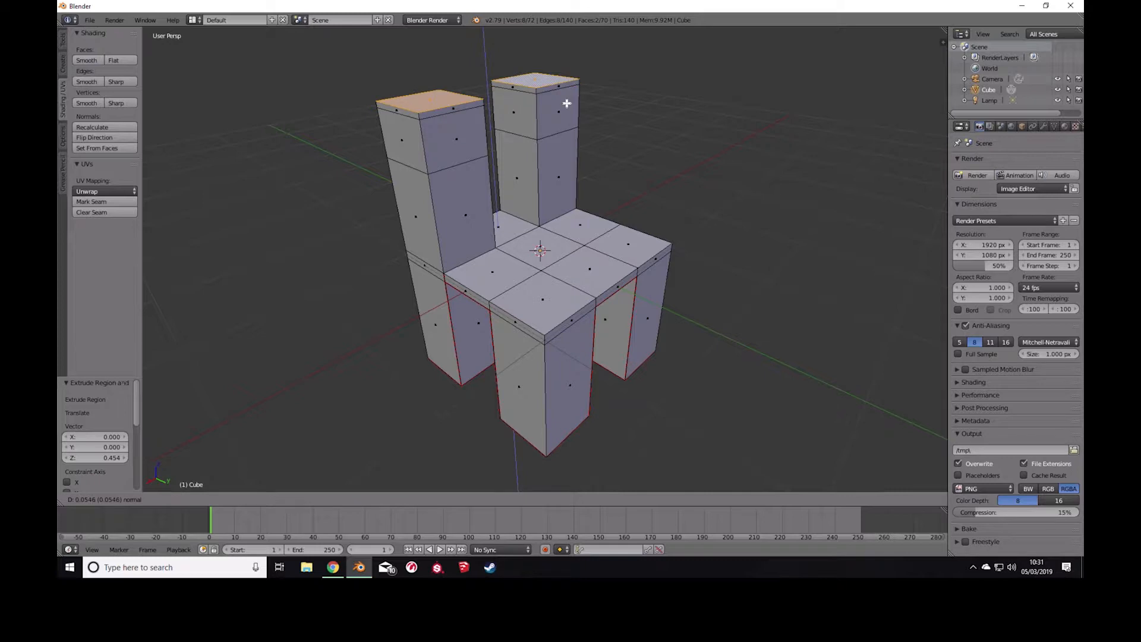
pyautogui.click(571, 45)
# Delete the two facing inner faces on the middle sections of the back posts.
pyautogui.keyDown('shift'); pyautogui.moveTo(599, 106); pyautogui.dragTo(500, 164, button='middle'); pyautogui.keyUp('shift')
pyautogui.scroll(-1, 570, 148)
pyautogui.rightClick(525, 164)
pyautogui.keyDown('shift'); pyautogui.rightClick(512, 154); pyautogui.keyUp('shift')
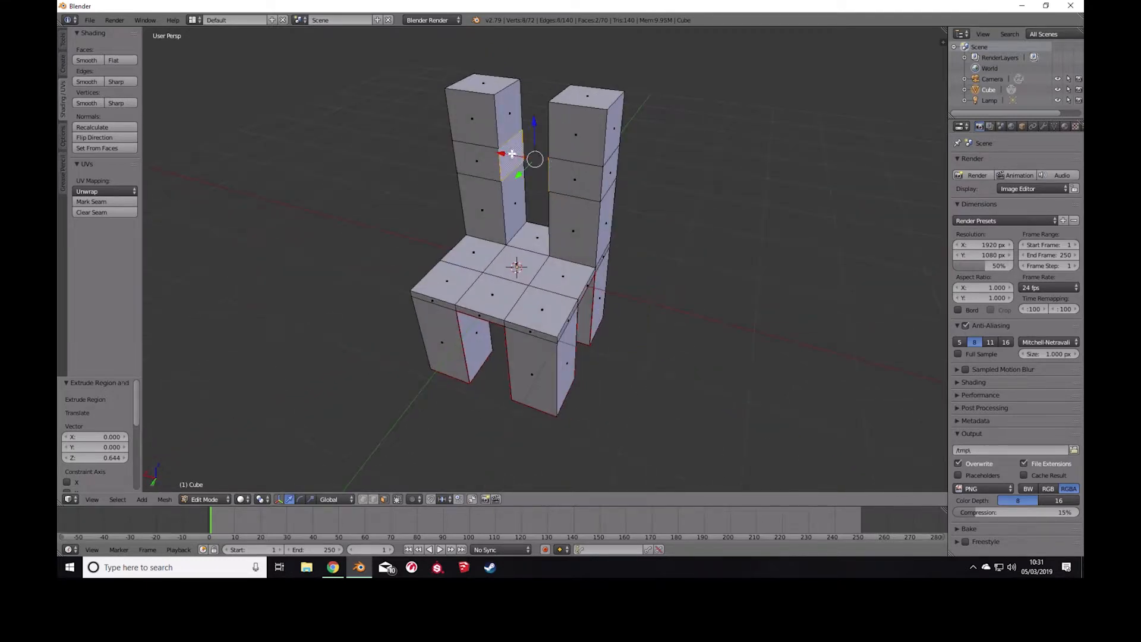
pyautogui.scroll(2, 521, 170)
pyautogui.keyDown('shift'); pyautogui.moveTo(547, 128); pyautogui.dragTo(572, 164, button='middle'); pyautogui.keyUp('shift')
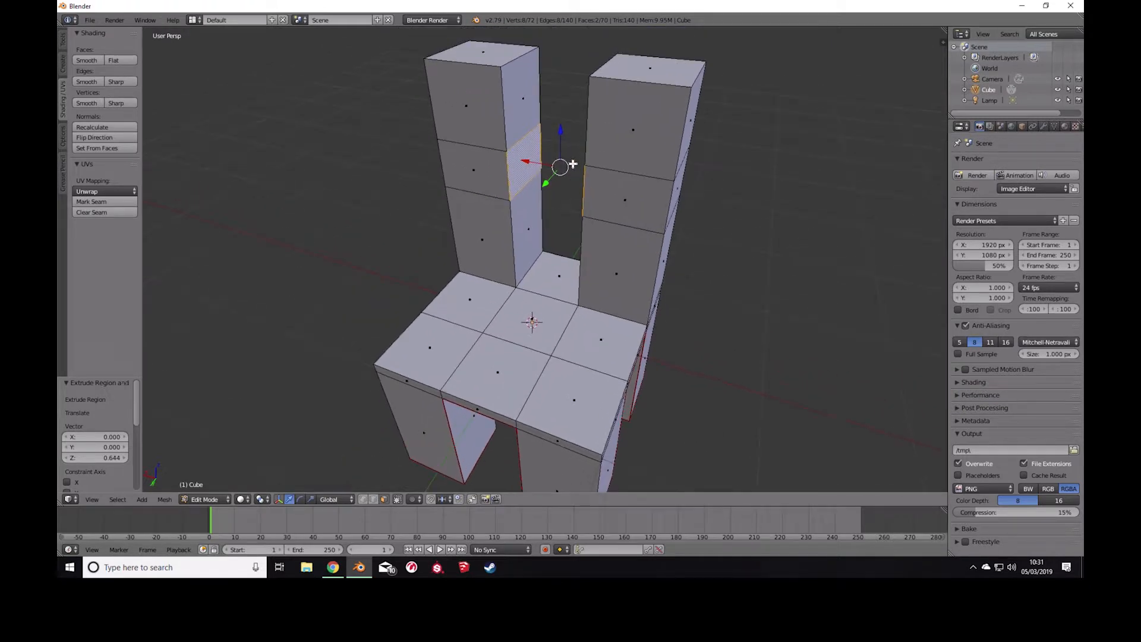
pyautogui.press('x')
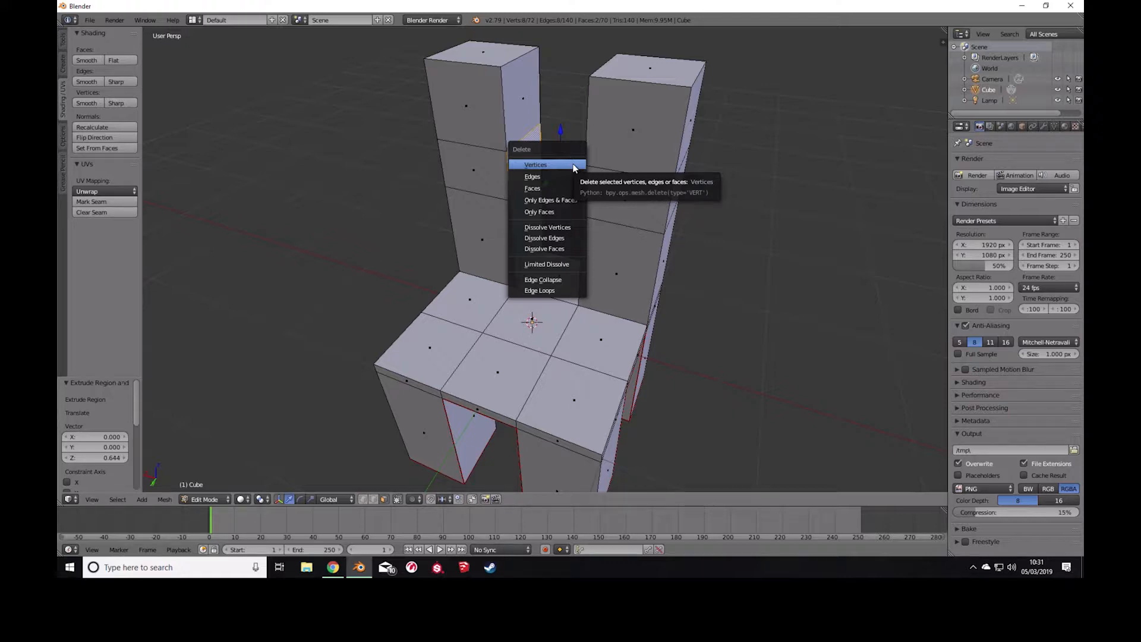
pyautogui.click(558, 191)
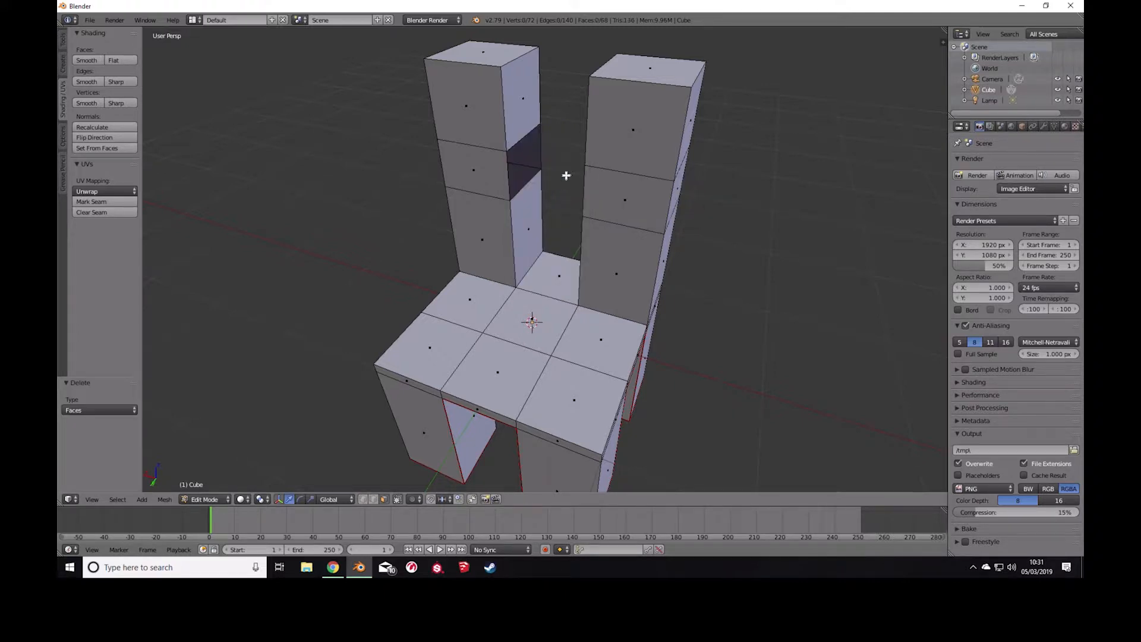
# Using edge selection, fill a face between the lower edges of the two post openings to form the crossbar's underside.
pyautogui.scroll(5, 575, 111)
pyautogui.moveTo(568, 120); pyautogui.dragTo(570, 176, button='middle')
pyautogui.scroll(4, 580, 147)
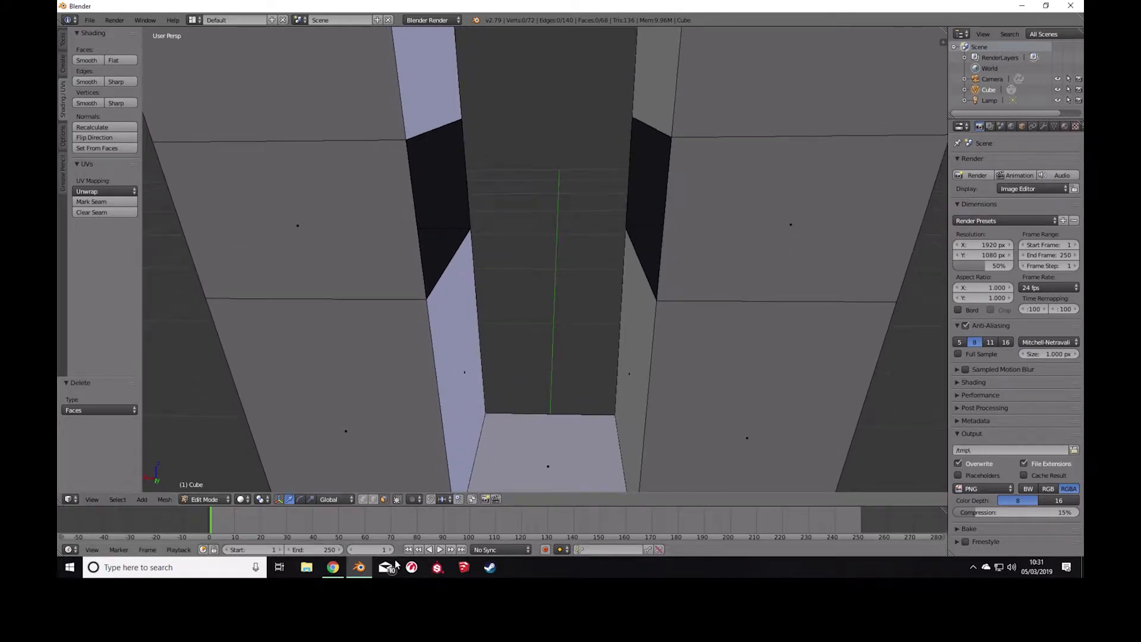
pyautogui.click(373, 499)
pyautogui.rightClick(450, 262)
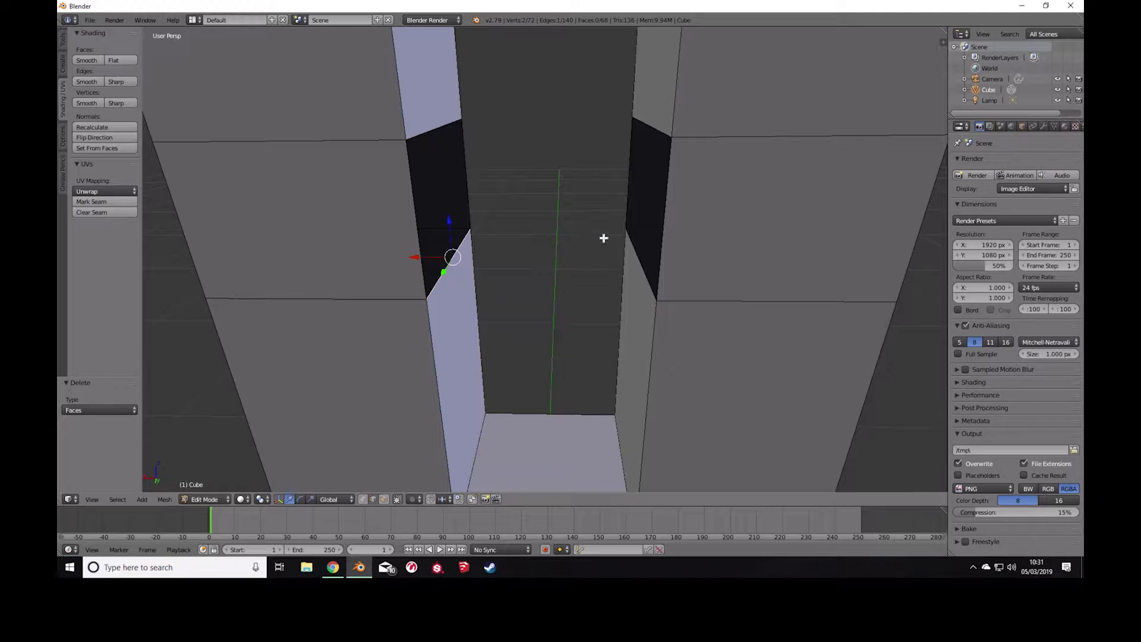
pyautogui.keyDown('shift'); pyautogui.rightClick(628, 242); pyautogui.keyUp('shift')
pyautogui.press('f')
# Fill the crossbar's rear face from the rear vertical edges of both openings and the underside's rear edge.
pyautogui.moveTo(521, 283); pyautogui.dragTo(523, 244, button='middle')
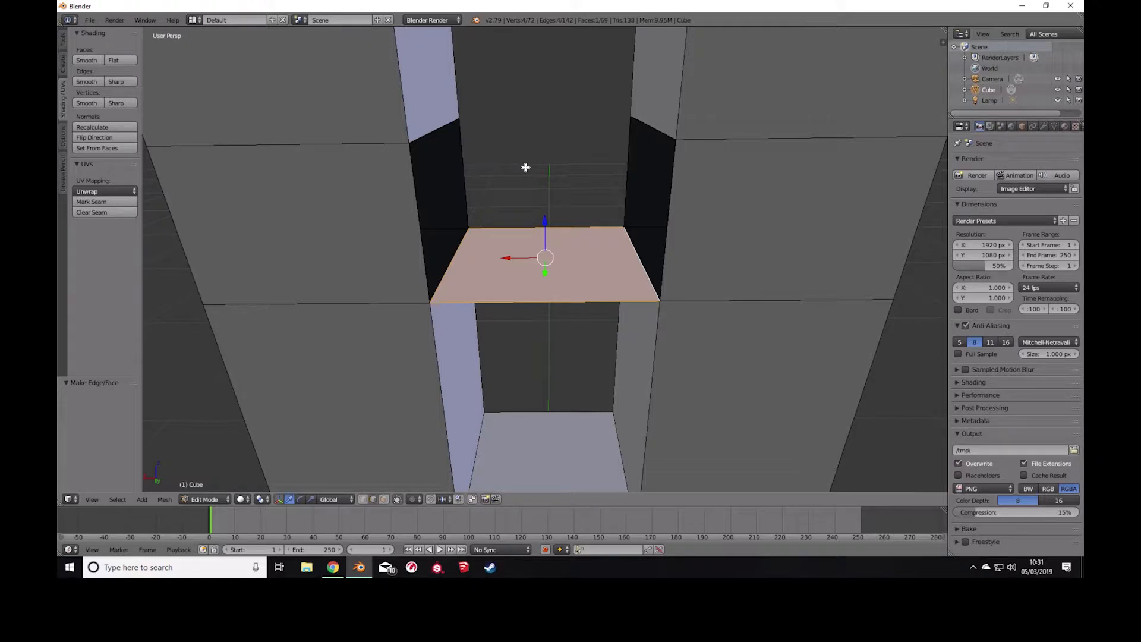
pyautogui.rightClick(465, 181)
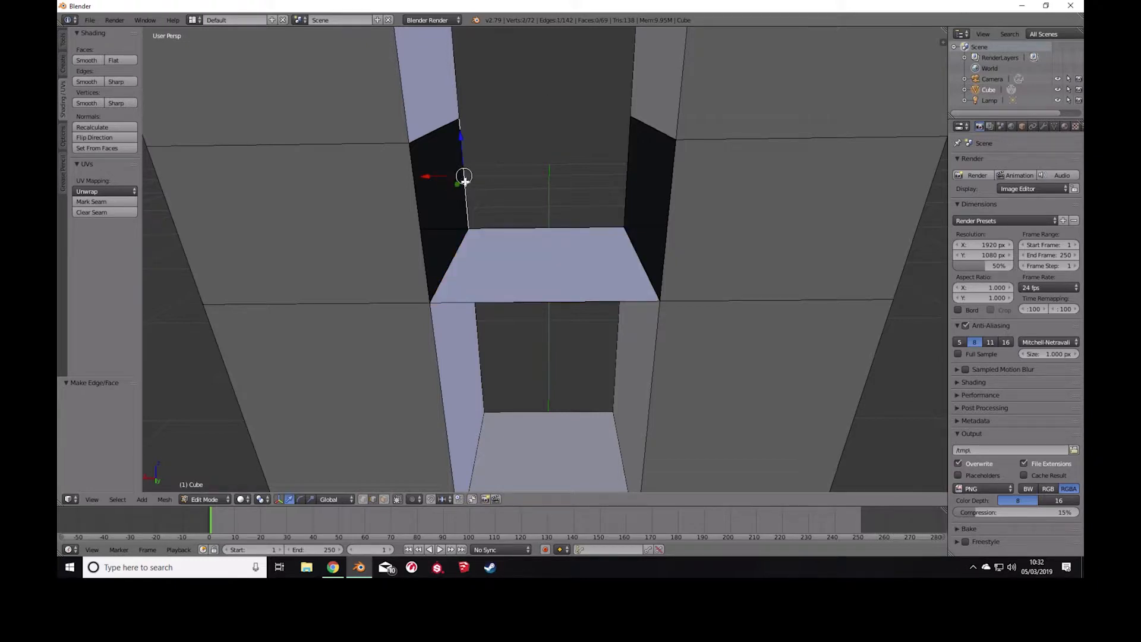
pyautogui.keyDown('shift'); pyautogui.rightClick(501, 228); pyautogui.keyUp('shift')
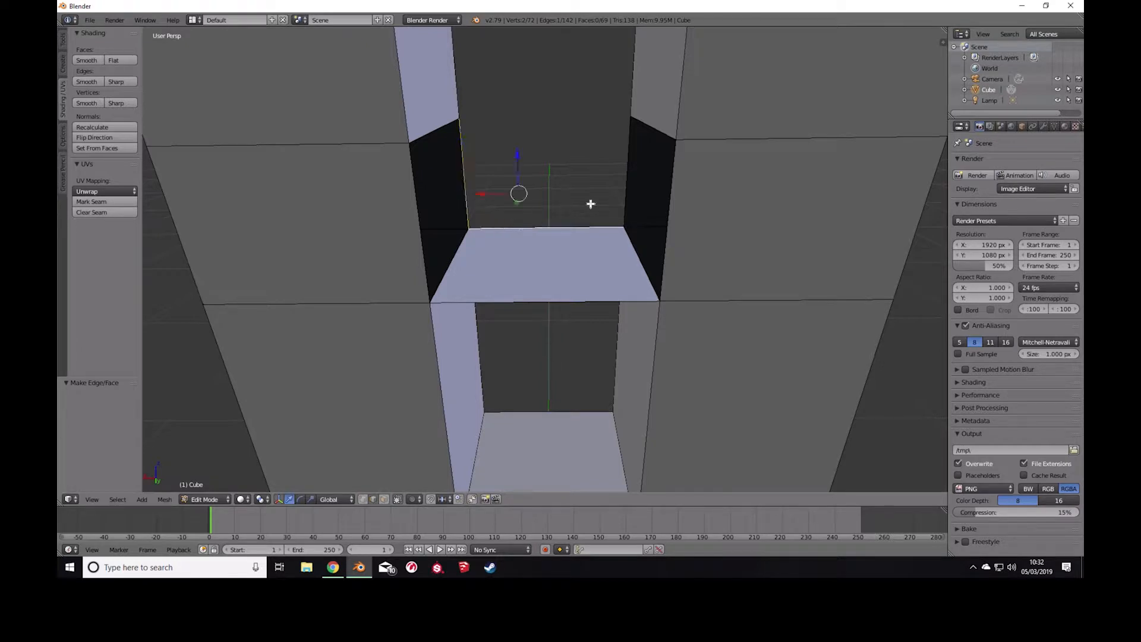
pyautogui.keyDown('shift'); pyautogui.rightClick(627, 176); pyautogui.keyUp('shift')
pyautogui.press('f')
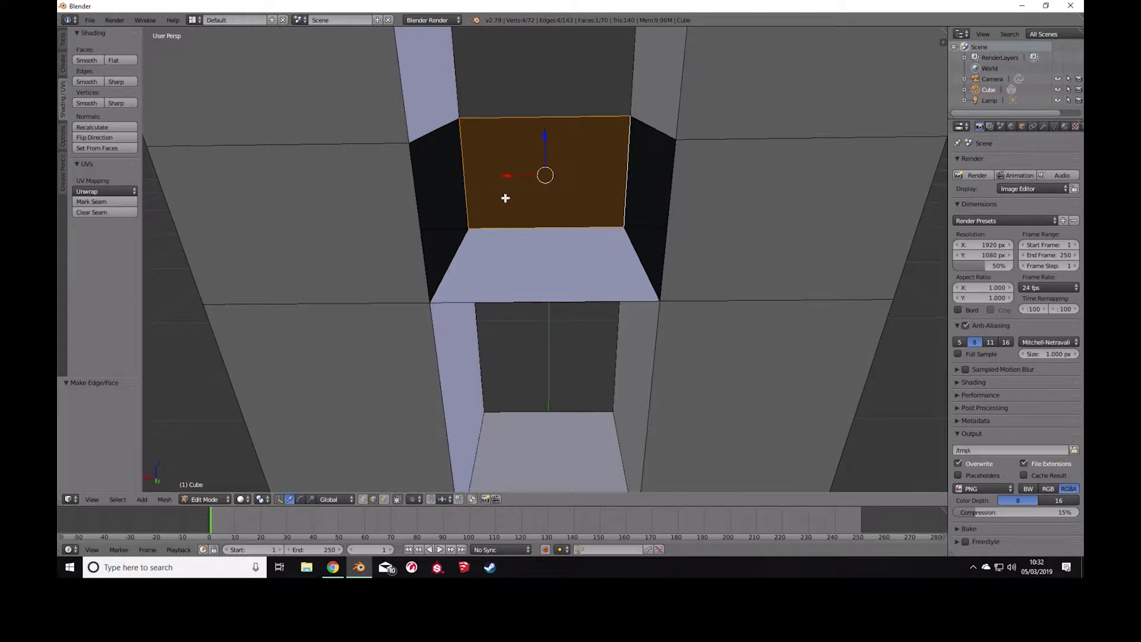
# Fill the crossbar's seat-facing side from the front vertical edges of both openings and the underside's front edge.
pyautogui.rightClick(421, 221)
pyautogui.keyDown('shift'); pyautogui.rightClick(464, 303); pyautogui.keyUp('shift')
pyautogui.keyDown('shift'); pyautogui.rightClick(663, 256); pyautogui.keyUp('shift')
pyautogui.press('f')
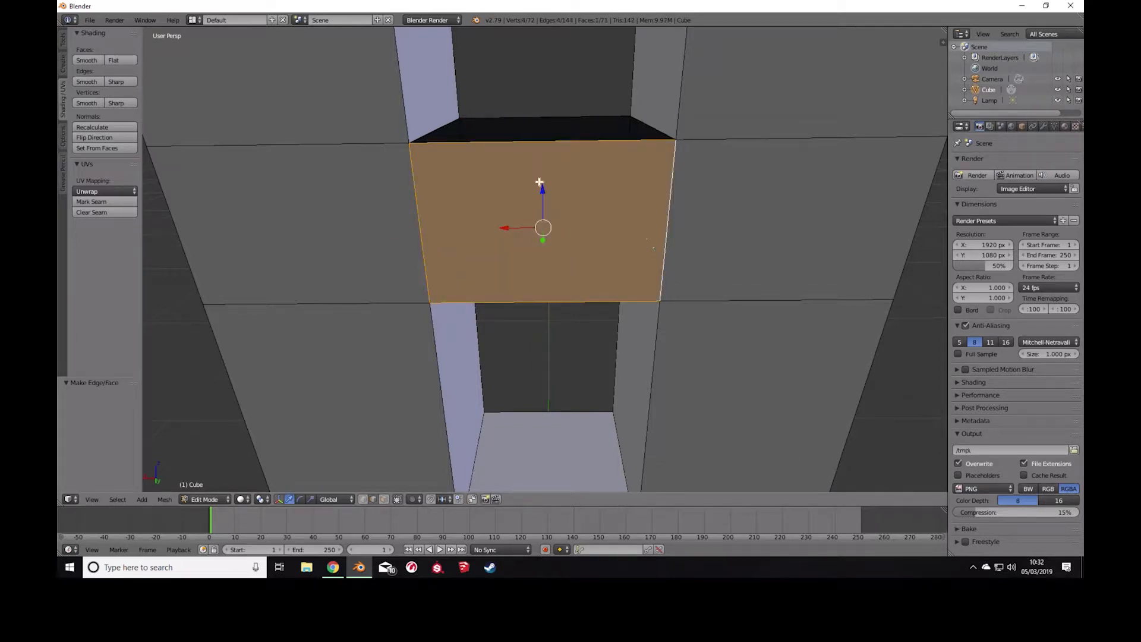
# Close the crossbar by filling its top face from the open edges around it.
pyautogui.rightClick(475, 121)
pyautogui.keyDown('shift'); pyautogui.rightClick(433, 141); pyautogui.keyUp('shift')
pyautogui.keyDown('shift'); pyautogui.rightClick(645, 124); pyautogui.keyUp('shift')
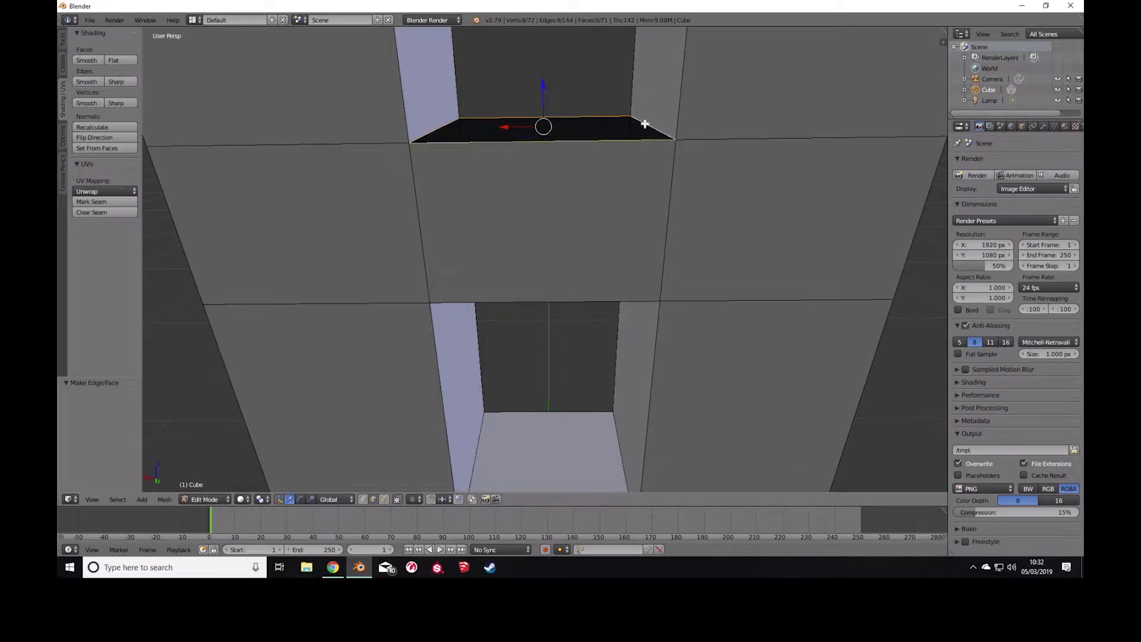
pyautogui.press('f')
# Mark the six vertical edges along the outer seat-facing corners of both back posts as seams.
pyautogui.scroll(-10, 538, 184)
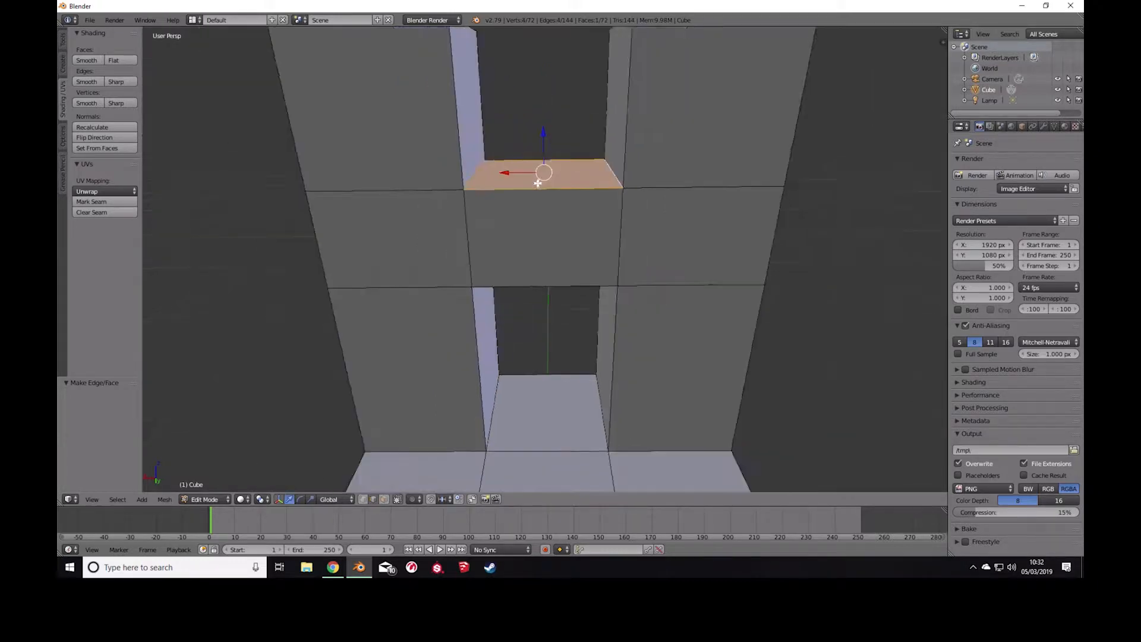
pyautogui.moveTo(508, 239); pyautogui.dragTo(549, 239, button='middle')
pyautogui.scroll(3, 550, 239)
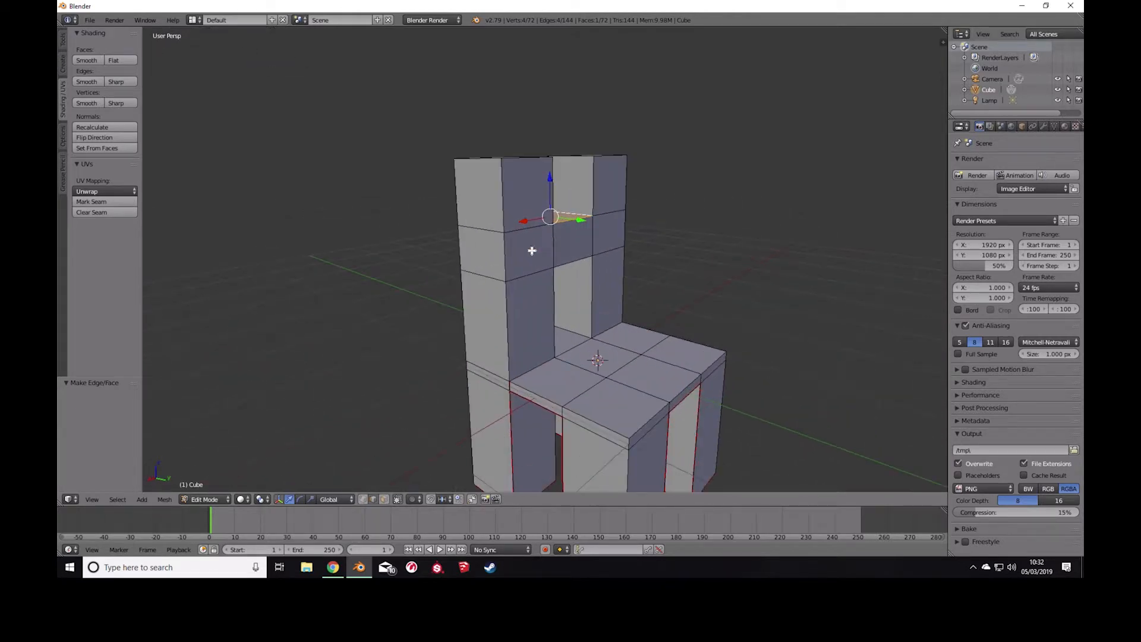
pyautogui.rightClick(505, 293)
pyautogui.keyDown('shift'); pyautogui.rightClick(506, 259); pyautogui.keyUp('shift')
pyautogui.keyDown('shift'); pyautogui.rightClick(502, 213); pyautogui.keyUp('shift')
pyautogui.keyDown('shift'); pyautogui.rightClick(622, 263); pyautogui.keyUp('shift')
pyautogui.keyDown('shift'); pyautogui.rightClick(626, 231); pyautogui.keyUp('shift')
pyautogui.keyDown('shift'); pyautogui.rightClick(624, 198); pyautogui.keyUp('shift')
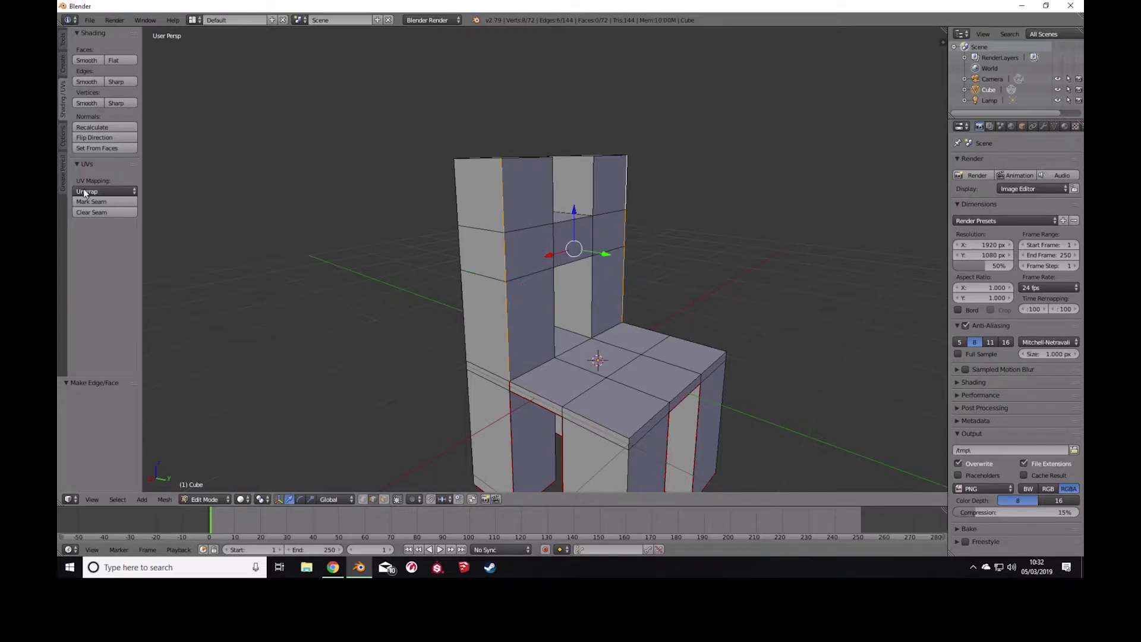
pyautogui.click(91, 201)
# Mark the six vertical edges along the inner rear corners of both back posts as seams.
pyautogui.moveTo(556, 182); pyautogui.dragTo(685, 189, button='middle')
pyautogui.rightClick(509, 284)
pyautogui.keyDown('shift'); pyautogui.rightClick(507, 234); pyautogui.keyUp('shift')
pyautogui.keyDown('shift'); pyautogui.rightClick(507, 187); pyautogui.keyUp('shift')
pyautogui.keyDown('shift'); pyautogui.rightClick(557, 196); pyautogui.keyUp('shift')
pyautogui.keyDown('shift'); pyautogui.rightClick(555, 254); pyautogui.keyUp('shift')
pyautogui.keyDown('shift'); pyautogui.rightClick(555, 284); pyautogui.keyUp('shift')
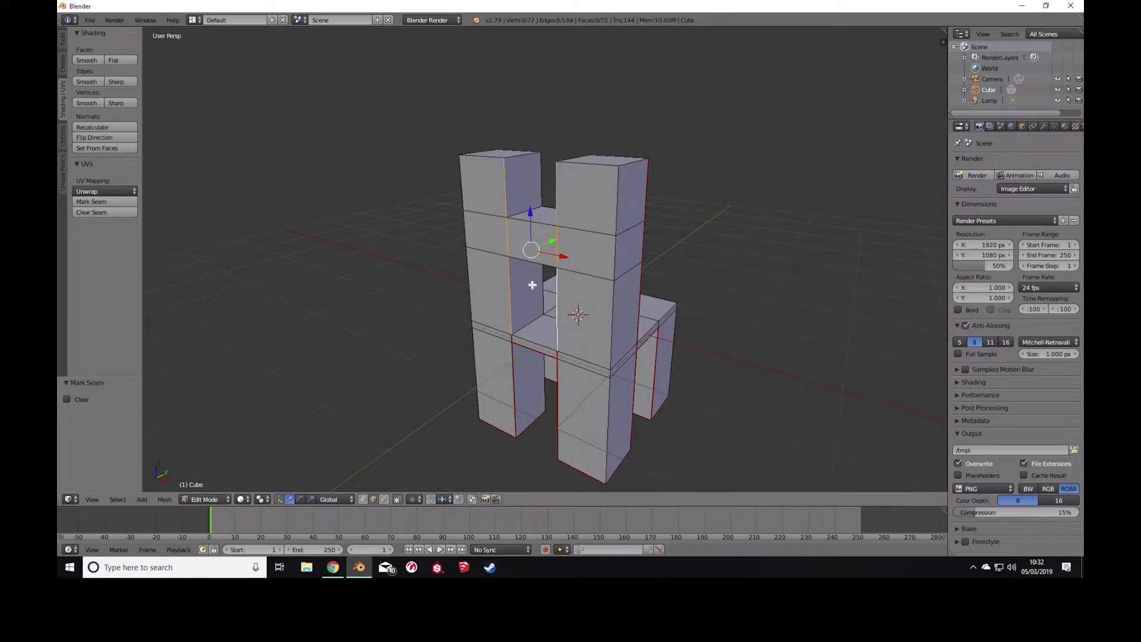
pyautogui.click(98, 201)
# Mark all four edges around the top face of each back post as seams.
pyautogui.moveTo(414, 260); pyautogui.dragTo(496, 249, button='middle')
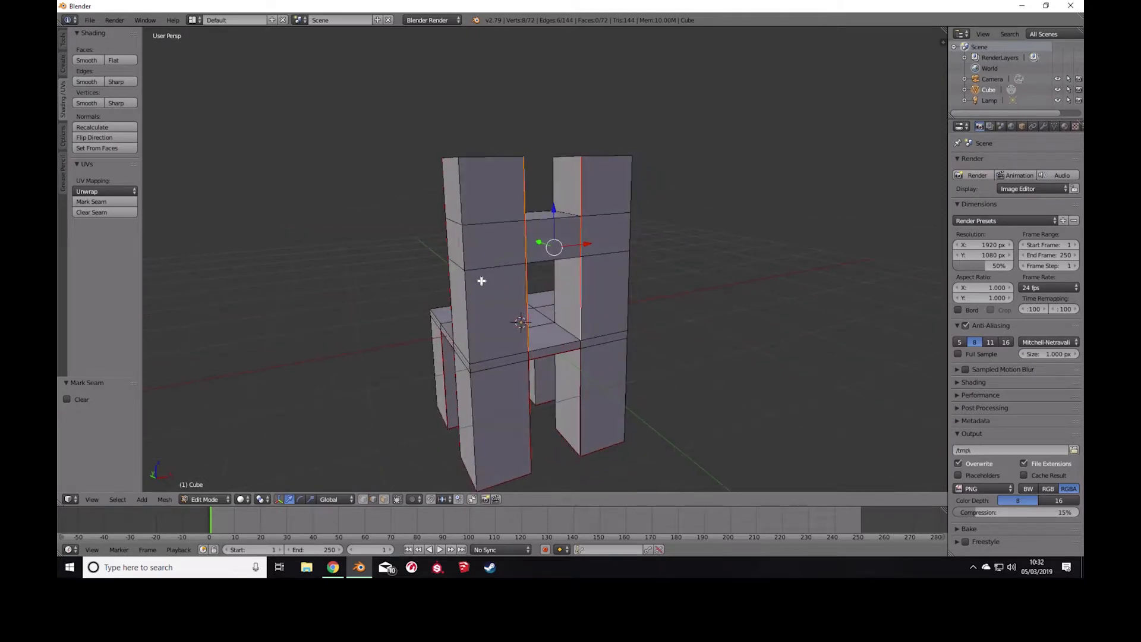
pyautogui.moveTo(575, 257); pyautogui.dragTo(490, 145, button='middle')
pyautogui.rightClick(508, 126)
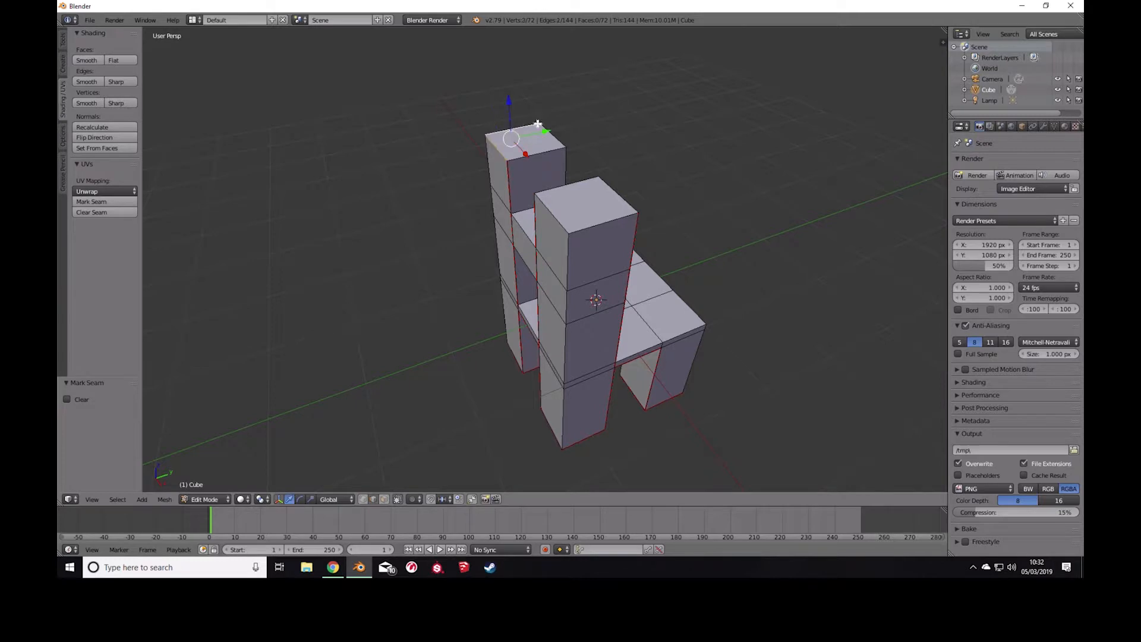
pyautogui.keyDown('shift'); pyautogui.rightClick(552, 138); pyautogui.keyUp('shift')
pyautogui.keyDown('shift'); pyautogui.rightClick(550, 160); pyautogui.keyUp('shift')
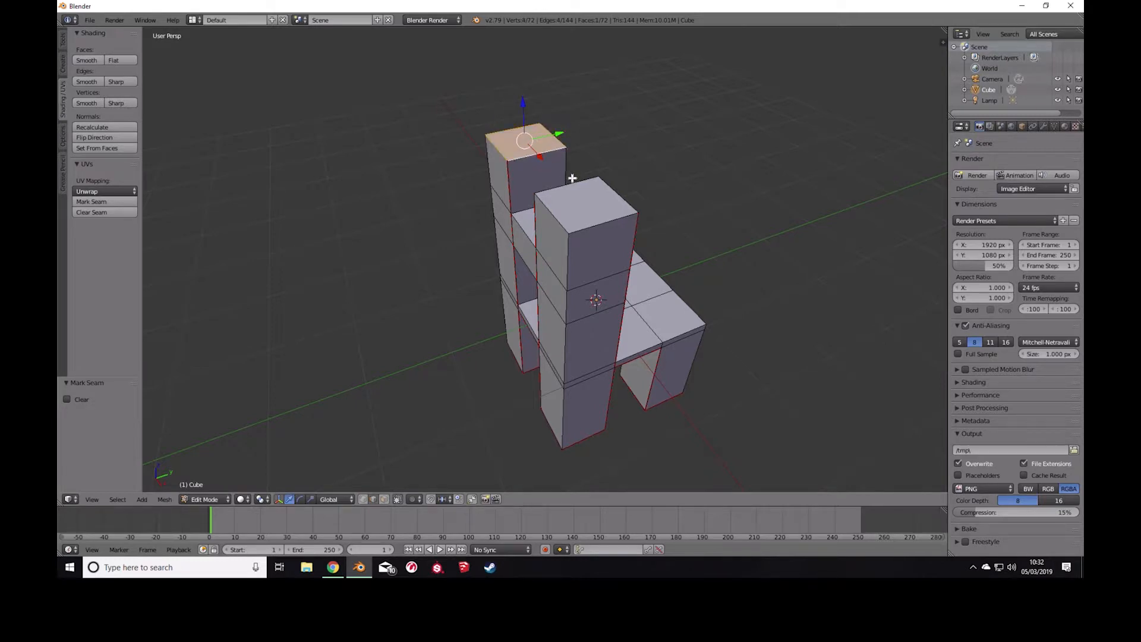
pyautogui.keyDown('shift'); pyautogui.rightClick(609, 180); pyautogui.keyUp('shift')
pyautogui.keyDown('shift'); pyautogui.rightClick(591, 227); pyautogui.keyUp('shift')
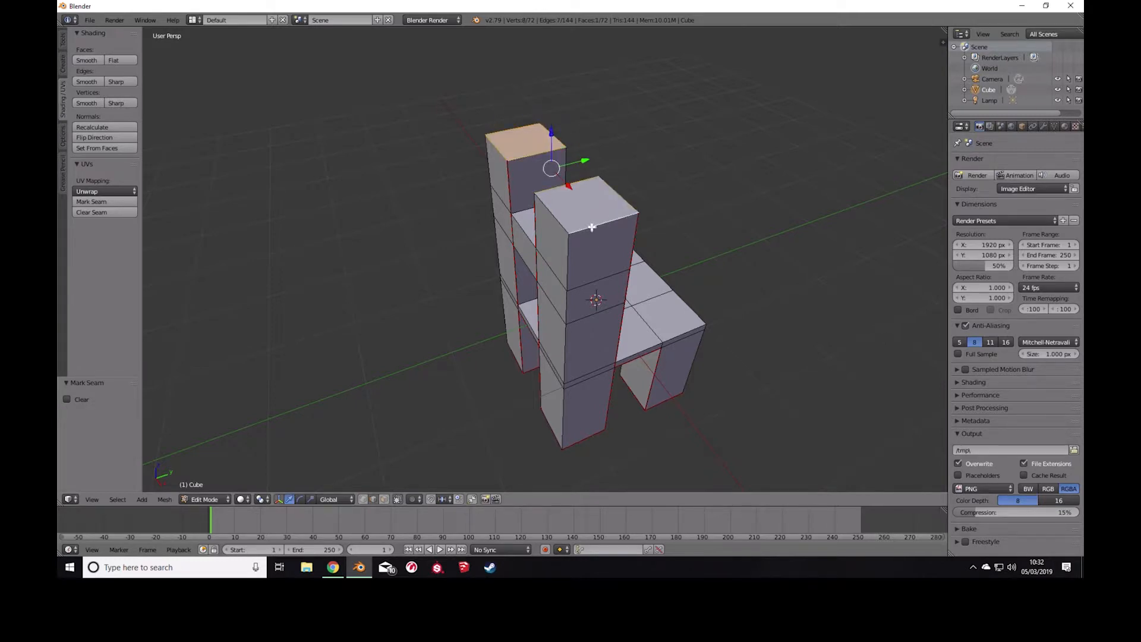
pyautogui.keyDown('shift'); pyautogui.rightClick(563, 227); pyautogui.keyUp('shift')
# Mark the four short edges where the crossbar's top and bottom faces meet the posts as seams.
pyautogui.moveTo(588, 260); pyautogui.dragTo(521, 262, button='middle')
pyautogui.rightClick(522, 212)
pyautogui.keyDown('shift'); pyautogui.rightClick(574, 211); pyautogui.keyUp('shift')
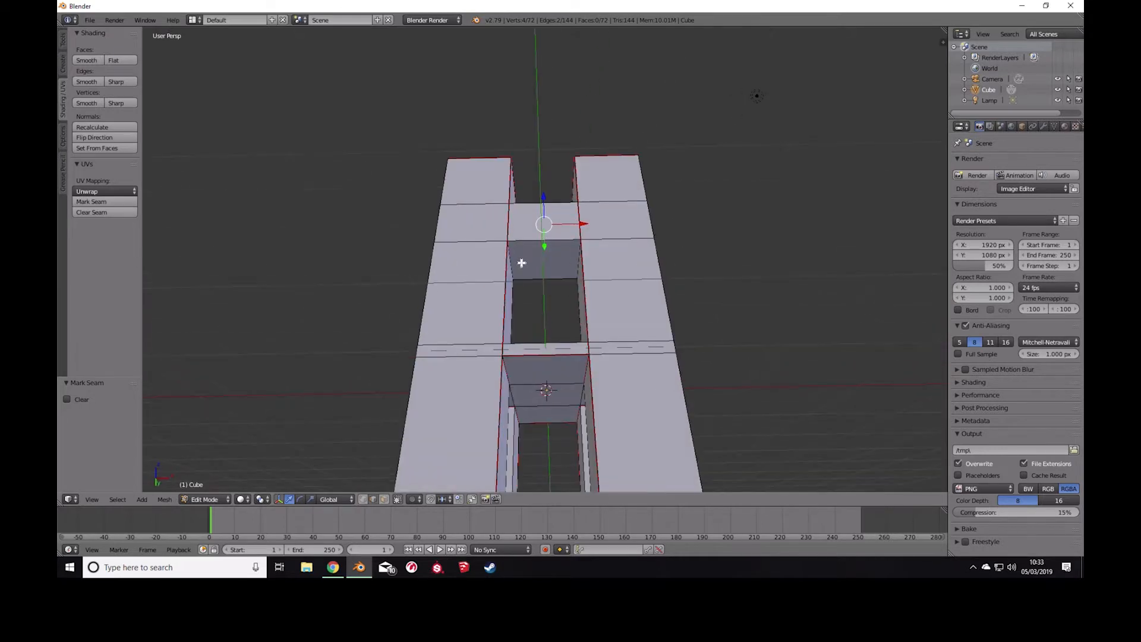
pyautogui.keyDown('shift'); pyautogui.rightClick(512, 267); pyautogui.keyUp('shift')
pyautogui.keyDown('shift'); pyautogui.rightClick(574, 259); pyautogui.keyUp('shift')
# Mark the front and inner bottom edges of both posts, where they meet the seat, as seams, then clear the selection.
pyautogui.moveTo(731, 212); pyautogui.dragTo(485, 309, button='middle')
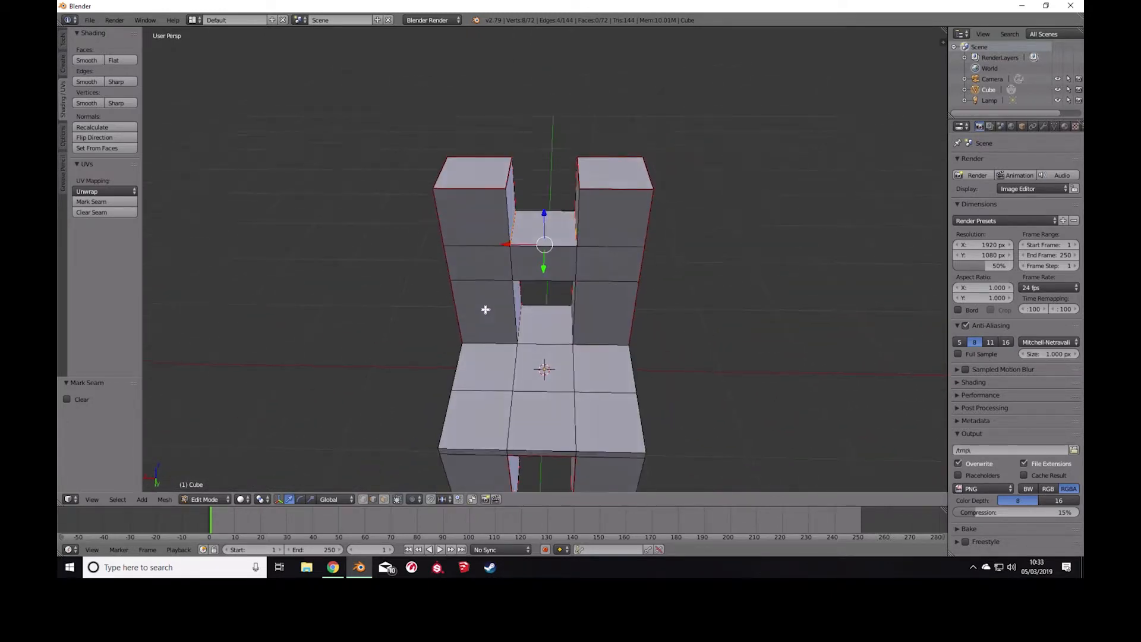
pyautogui.scroll(3, 580, 371)
pyautogui.rightClick(488, 402)
pyautogui.rightClick(503, 366)
pyautogui.keyDown('shift'); pyautogui.rightClick(588, 364); pyautogui.keyUp('shift')
pyautogui.keyDown('shift'); pyautogui.rightClick(616, 401); pyautogui.keyUp('shift')
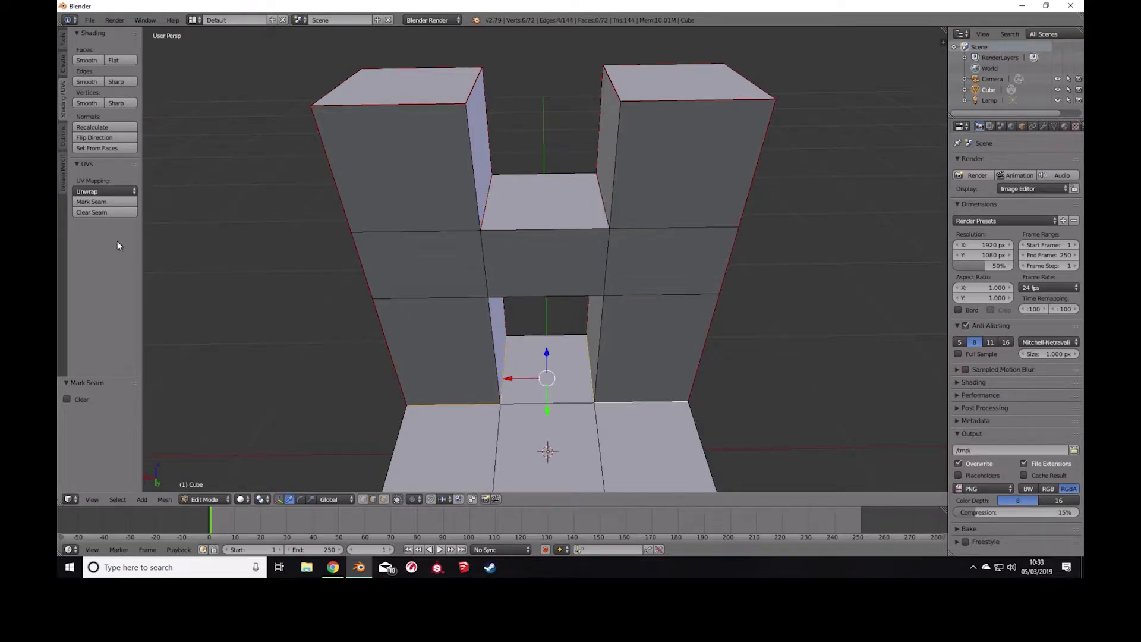
pyautogui.press('a')
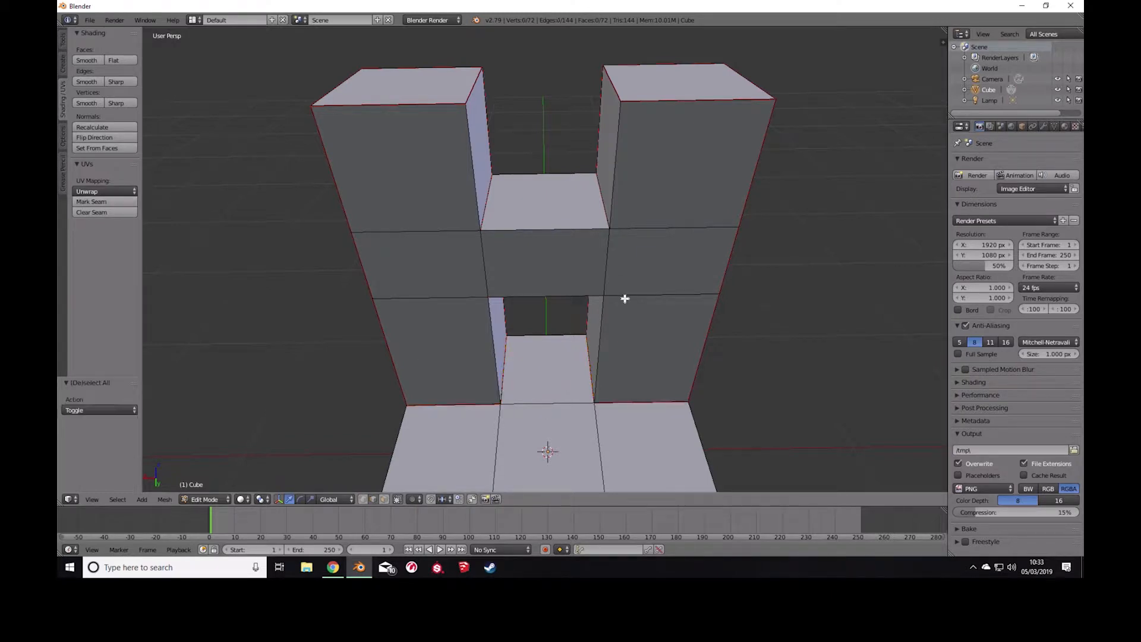
# Mark the two vertical front edges where the crossbar meets the back posts as seams.
pyautogui.scroll(-3, 550, 331)
pyautogui.moveTo(547, 336); pyautogui.dragTo(596, 331, button='middle')
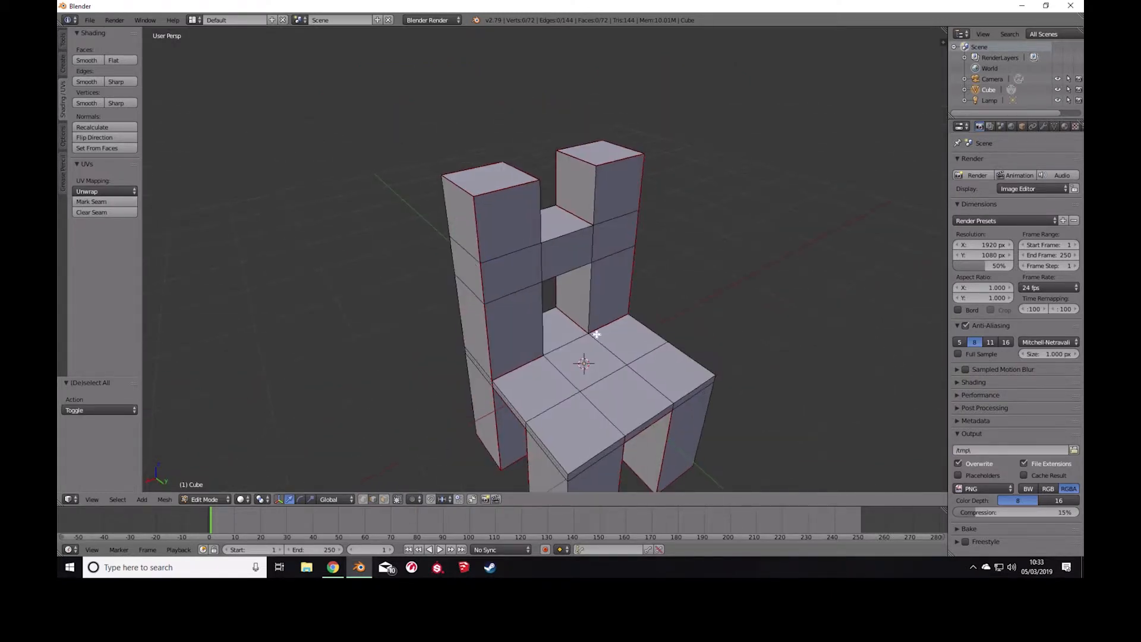
pyautogui.scroll(1, 600, 334)
pyautogui.moveTo(655, 372); pyautogui.dragTo(656, 357, button='middle')
pyautogui.scroll(-1, 614, 339)
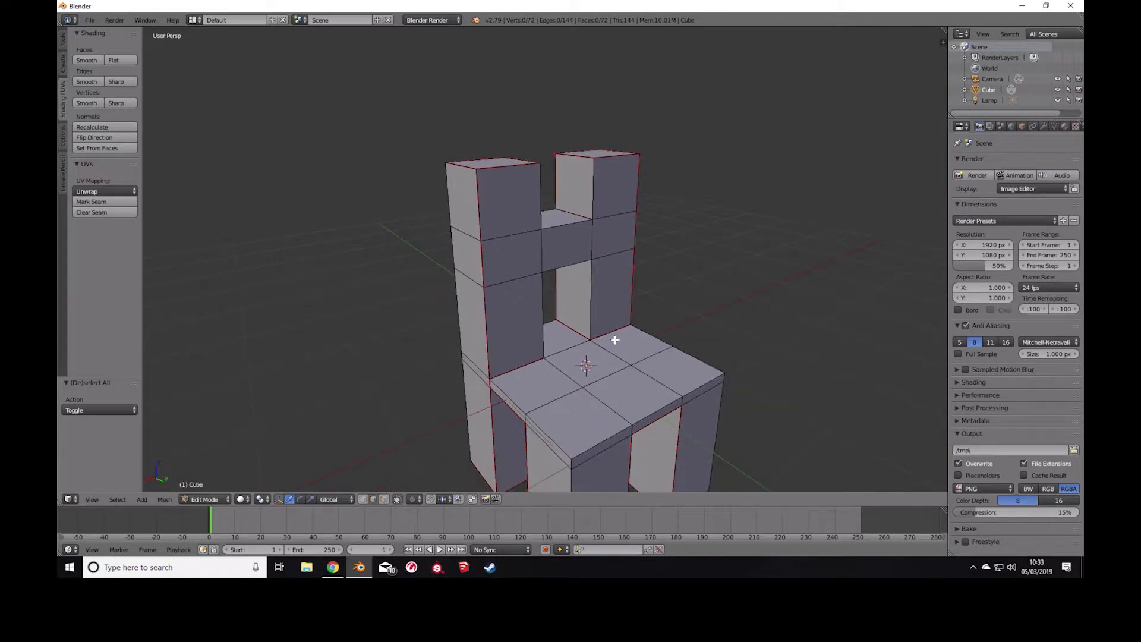
pyautogui.moveTo(587, 281); pyautogui.dragTo(492, 244, button='middle')
pyautogui.rightClick(507, 246)
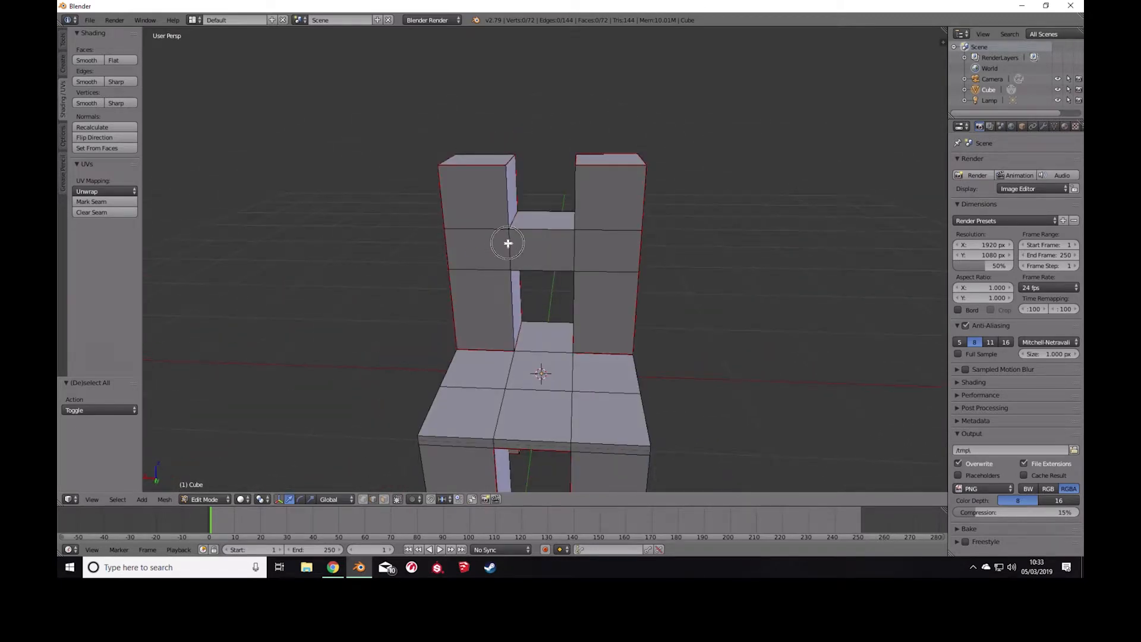
pyautogui.keyDown('shift'); pyautogui.rightClick(574, 249); pyautogui.keyUp('shift')
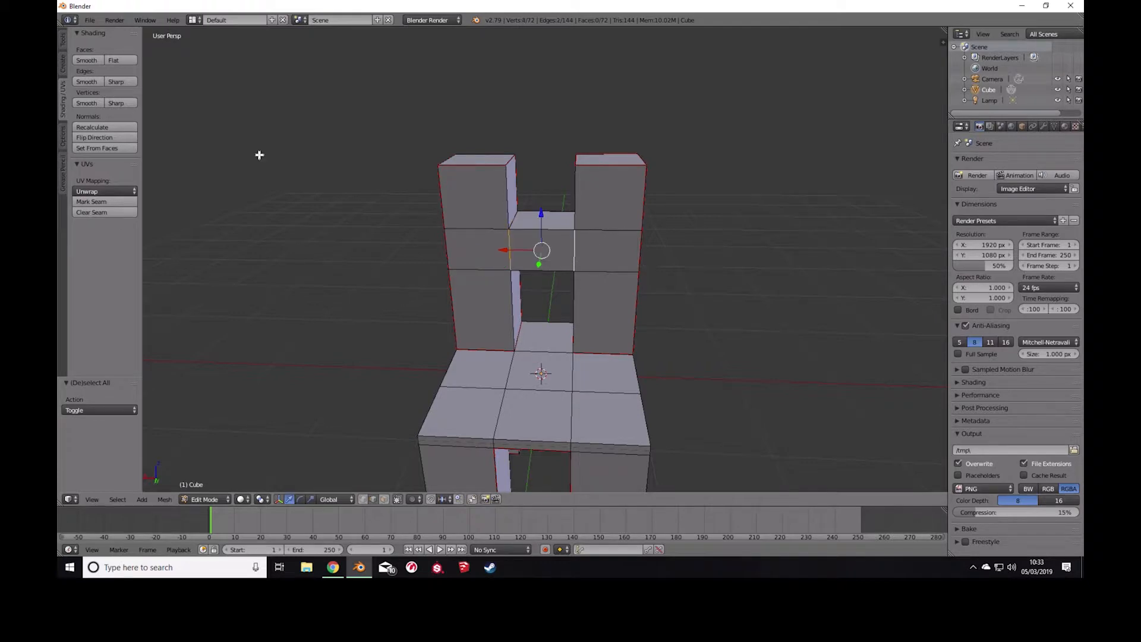
pyautogui.click(98, 201)
# Mark the crossbar's lower rear edge between the two back posts as a seam.
pyautogui.moveTo(522, 302); pyautogui.dragTo(507, 280, button='middle')
pyautogui.moveTo(565, 217); pyautogui.dragTo(464, 141, button='middle')
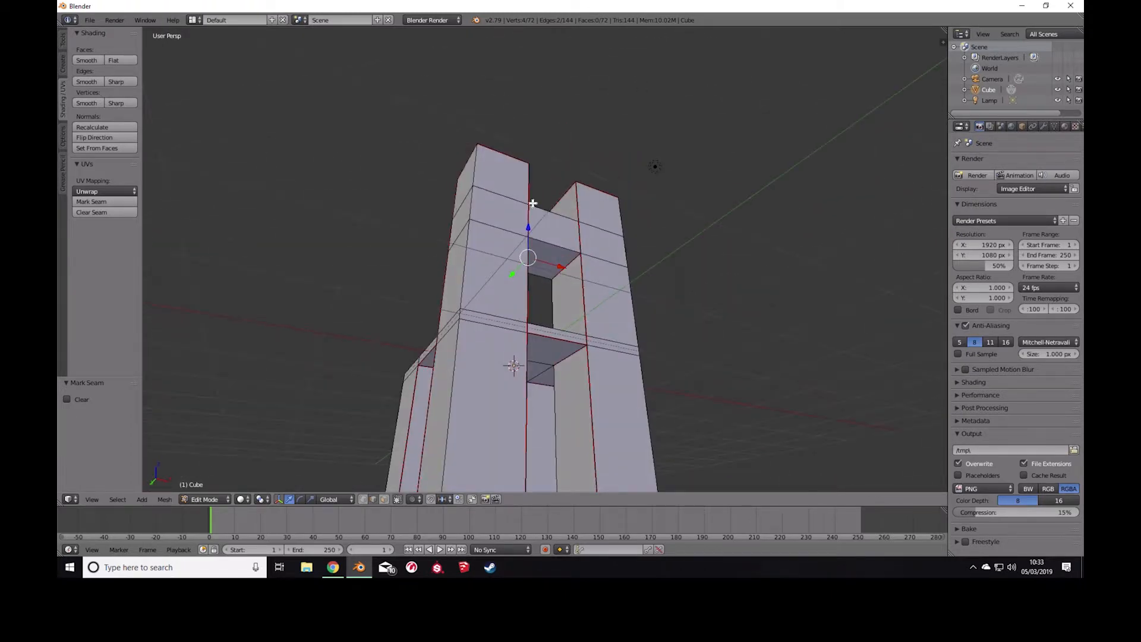
pyautogui.rightClick(567, 246)
pyautogui.click(107, 203)
# Mark the exposed outer edges around the seat's top surface as seams, including the rear edge between the posts, then clear the selection.
pyautogui.moveTo(406, 225); pyautogui.dragTo(570, 313, button='middle')
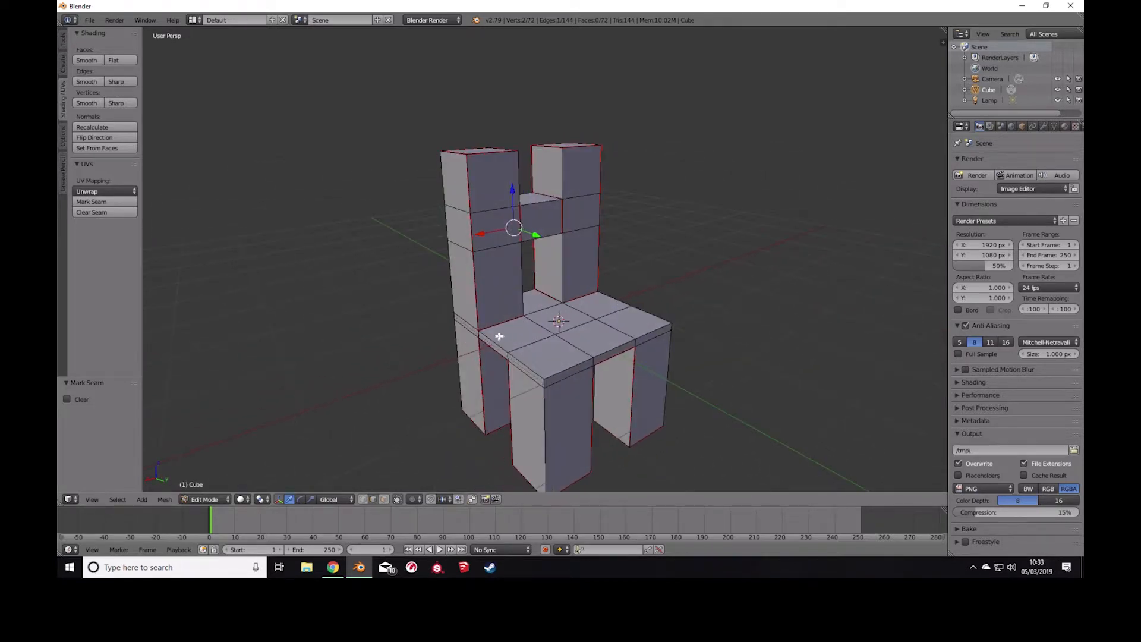
pyautogui.rightClick(529, 291)
pyautogui.rightClick(617, 300)
pyautogui.rightClick(659, 314)
pyautogui.keyDown('shift'); pyautogui.rightClick(621, 301); pyautogui.keyUp('shift')
pyautogui.keyDown('shift'); pyautogui.rightClick(528, 293); pyautogui.keyUp('shift')
pyautogui.keyDown('shift'); pyautogui.rightClick(494, 334); pyautogui.keyUp('shift')
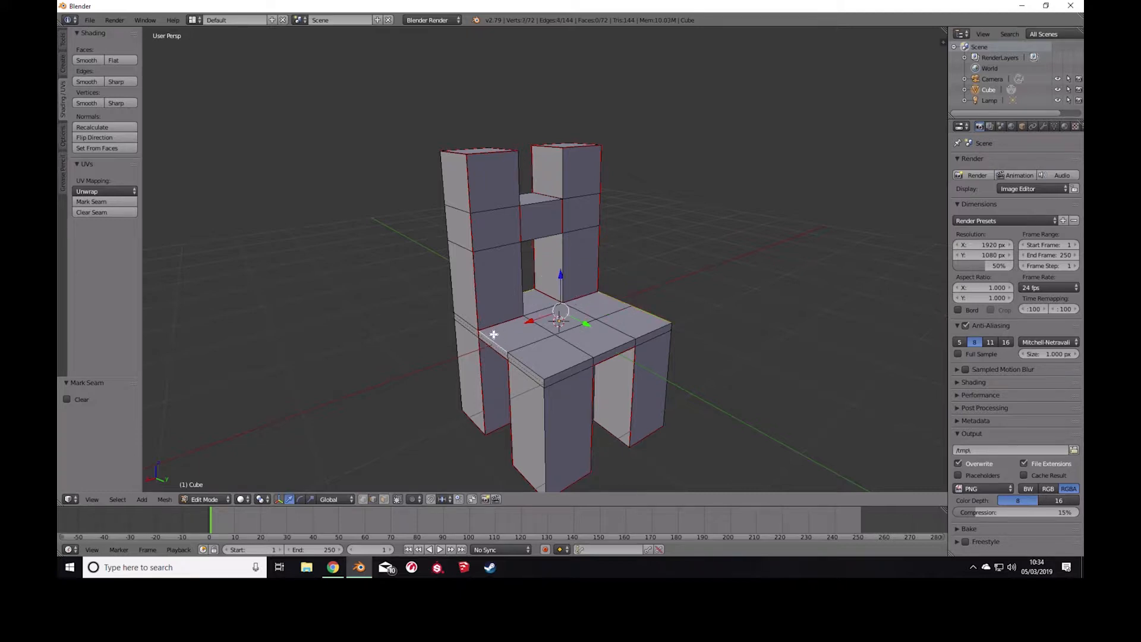
pyautogui.keyDown('shift'); pyautogui.rightClick(520, 356); pyautogui.keyUp('shift')
pyautogui.keyDown('shift'); pyautogui.rightClick(559, 371); pyautogui.keyUp('shift')
pyautogui.keyDown('shift'); pyautogui.rightClick(607, 354); pyautogui.keyUp('shift')
pyautogui.keyDown('shift'); pyautogui.rightClick(647, 331); pyautogui.keyUp('shift')
pyautogui.click(92, 202)
pyautogui.press('a')
# Select the entire chair mesh and unwrap it along the marked seams with Unwrap.
pyautogui.moveTo(665, 357); pyautogui.dragTo(618, 277, button='middle')
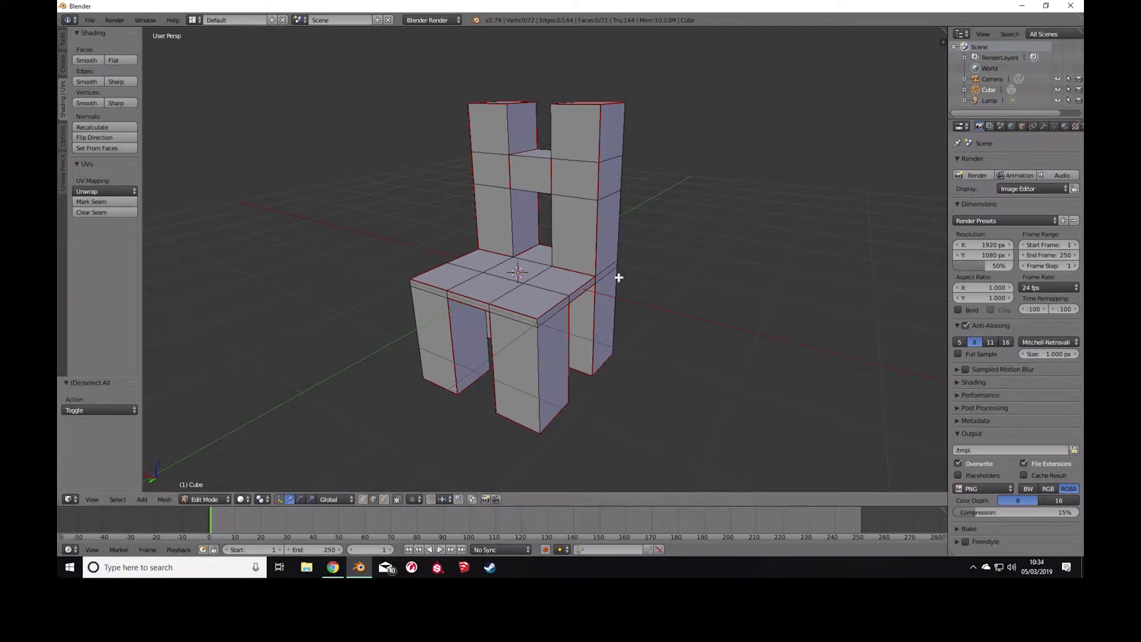
pyautogui.press('a')
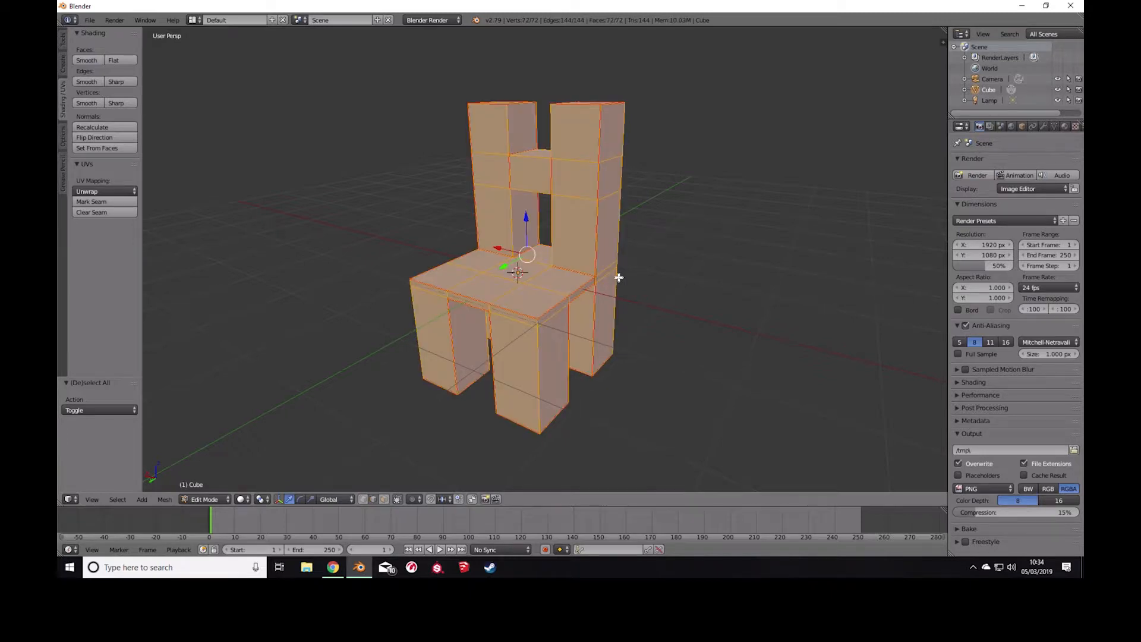
pyautogui.press('u')
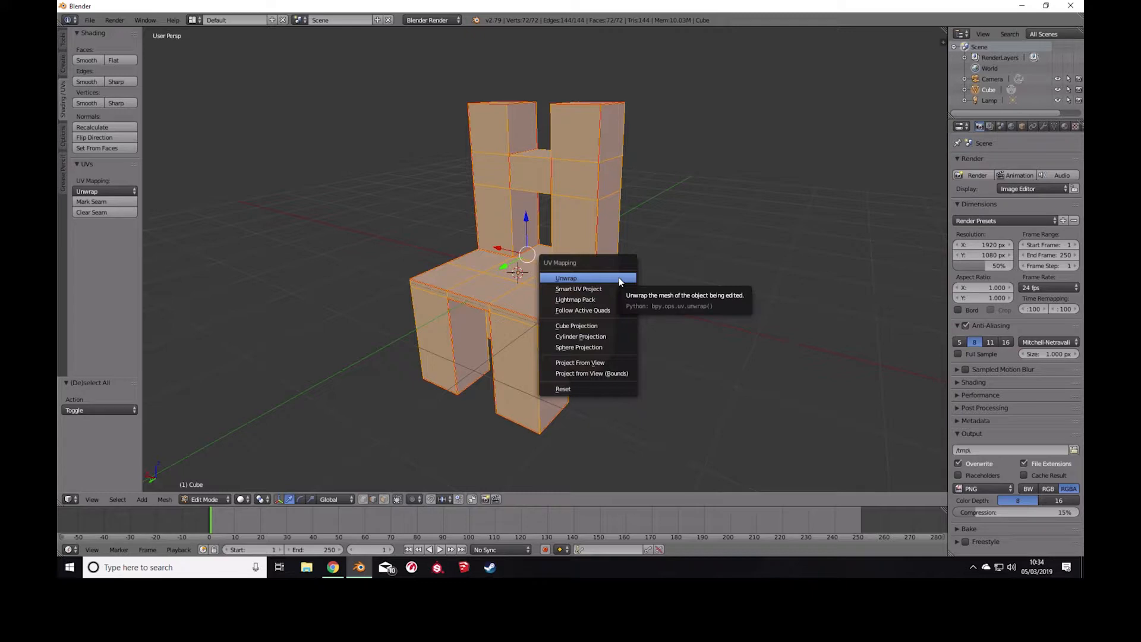
pyautogui.click(611, 277)
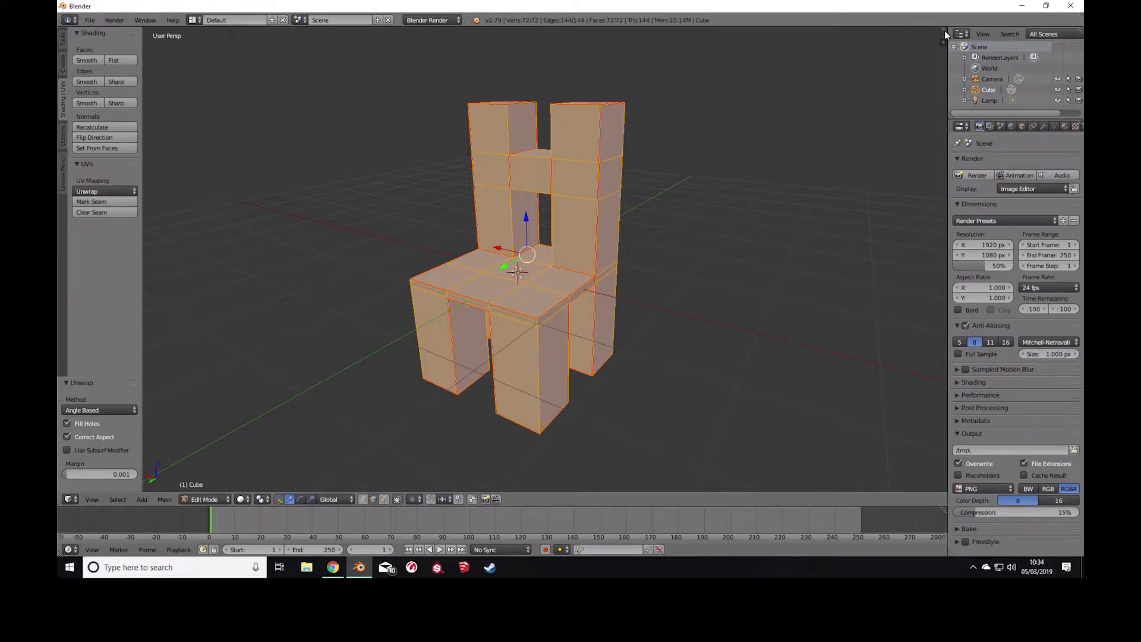
# Split the 3D view into two side-by-side areas and show the UV/Image Editor in the new one.
pyautogui.moveTo(944, 31); pyautogui.dragTo(480, 75)
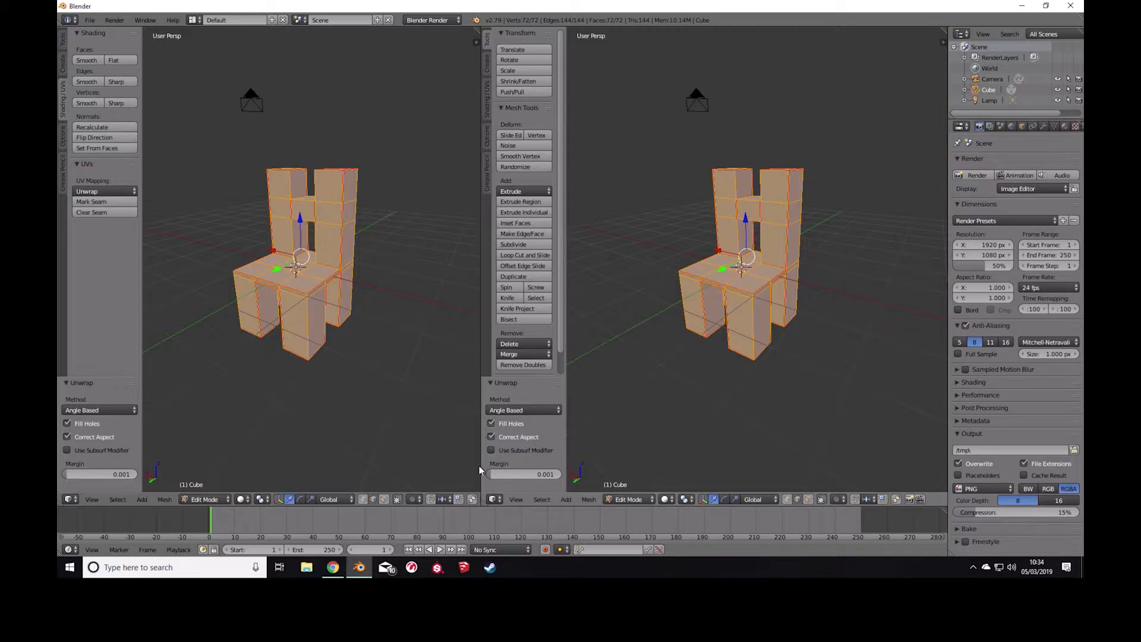
pyautogui.click(492, 501)
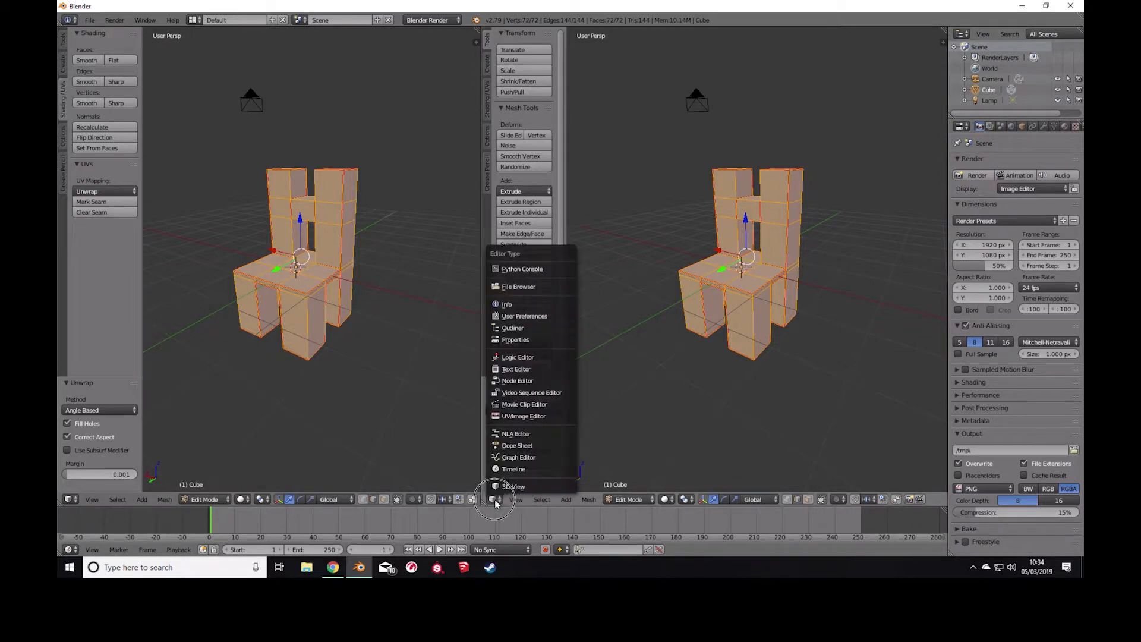
pyautogui.click(540, 418)
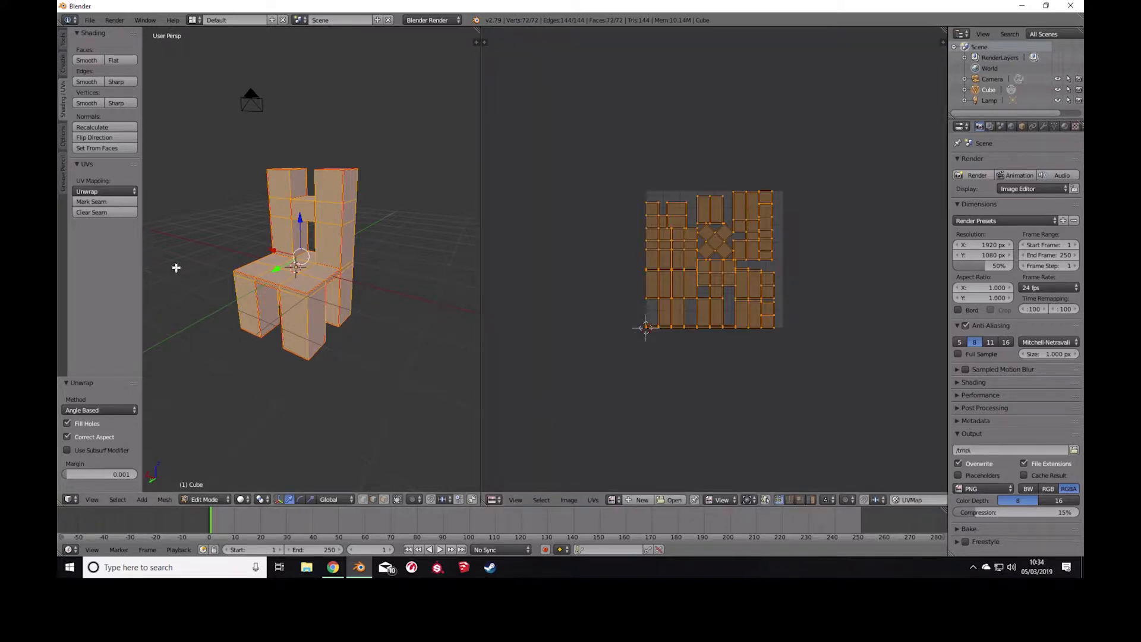
pyautogui.scroll(2, 274, 256)
pyautogui.keyDown('shift'); pyautogui.moveTo(277, 262); pyautogui.dragTo(308, 264, button='middle'); pyautogui.keyUp('shift')
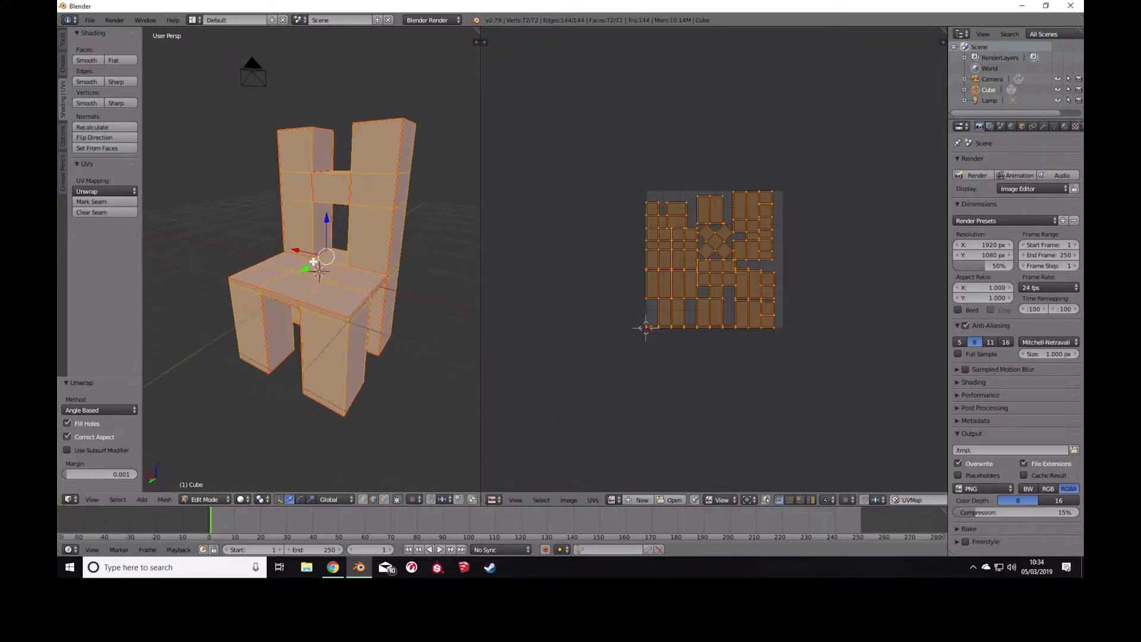
pyautogui.scroll(6, 718, 256)
pyautogui.scroll(-3, 718, 257)
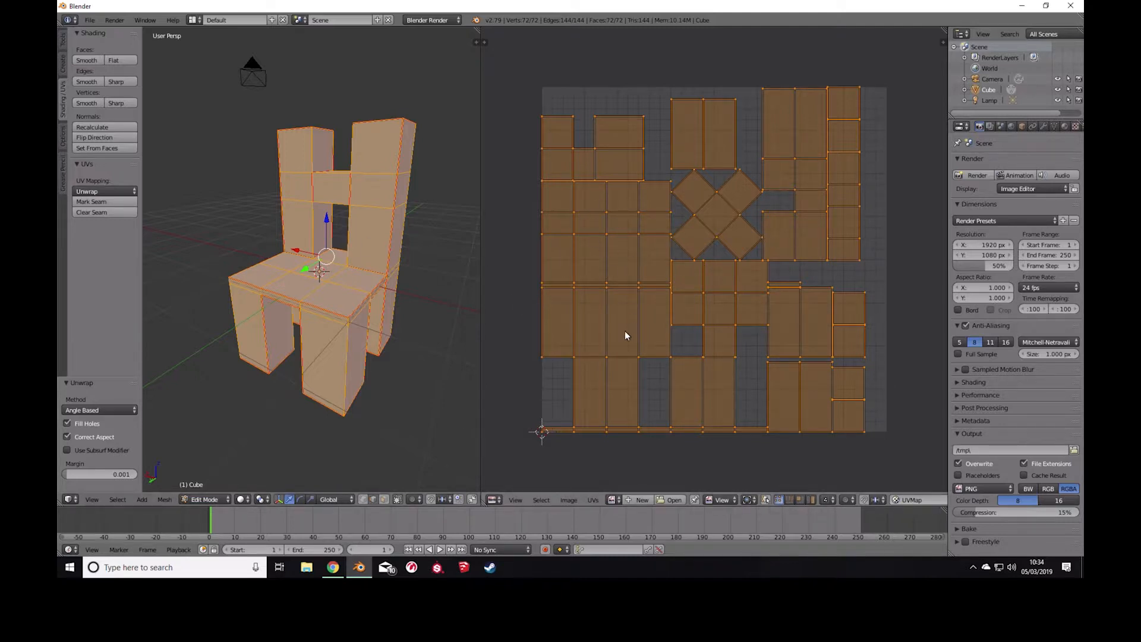
# Apply the chair's rotation and scale in Object Mode, then return to Edit Mode.
pyautogui.click(222, 499)
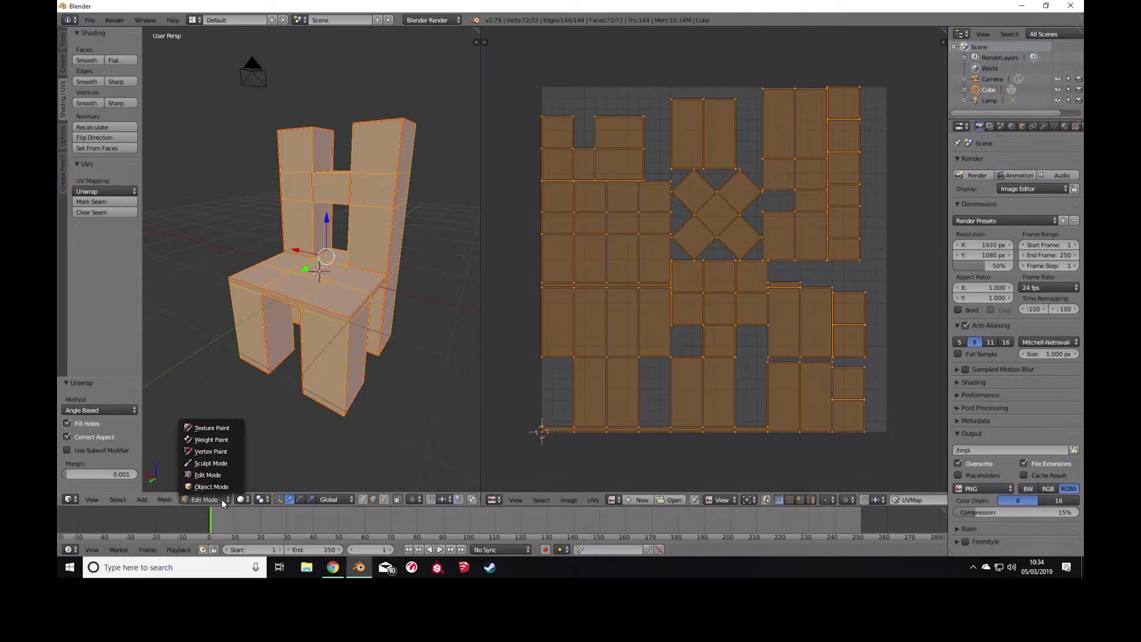
pyautogui.click(223, 485)
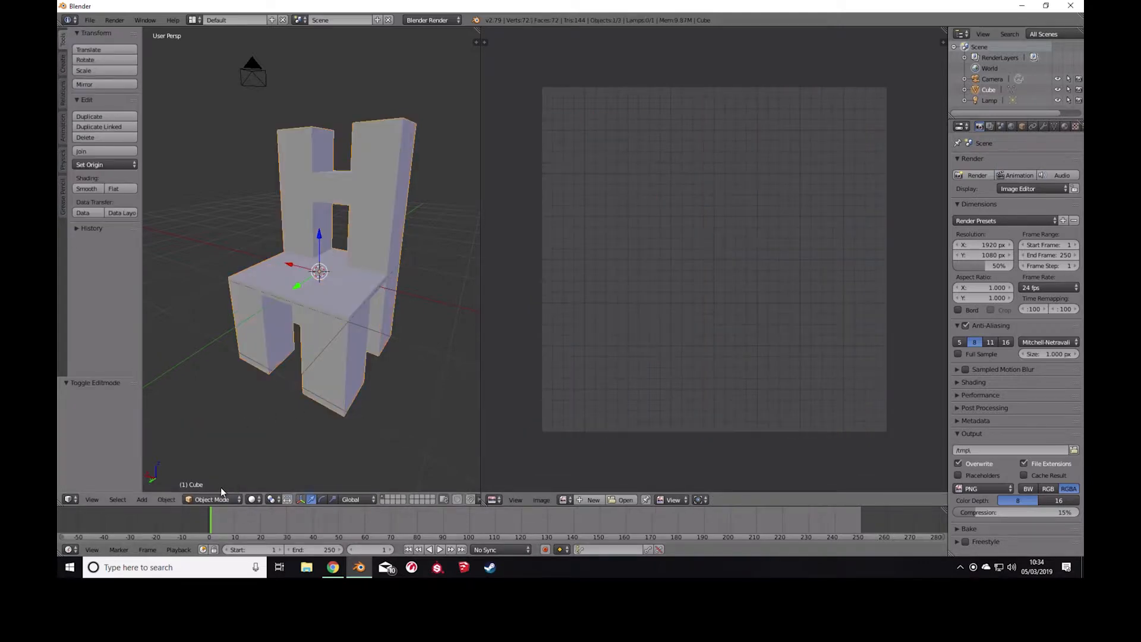
pyautogui.click(167, 499)
pyautogui.moveTo(196, 419)
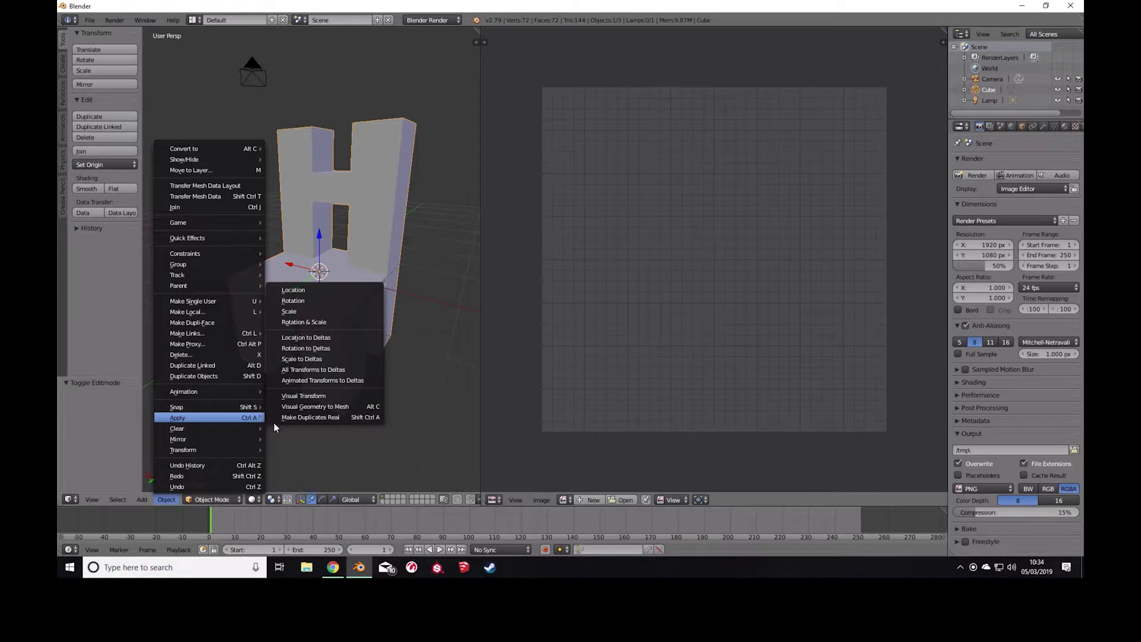
pyautogui.click(336, 323)
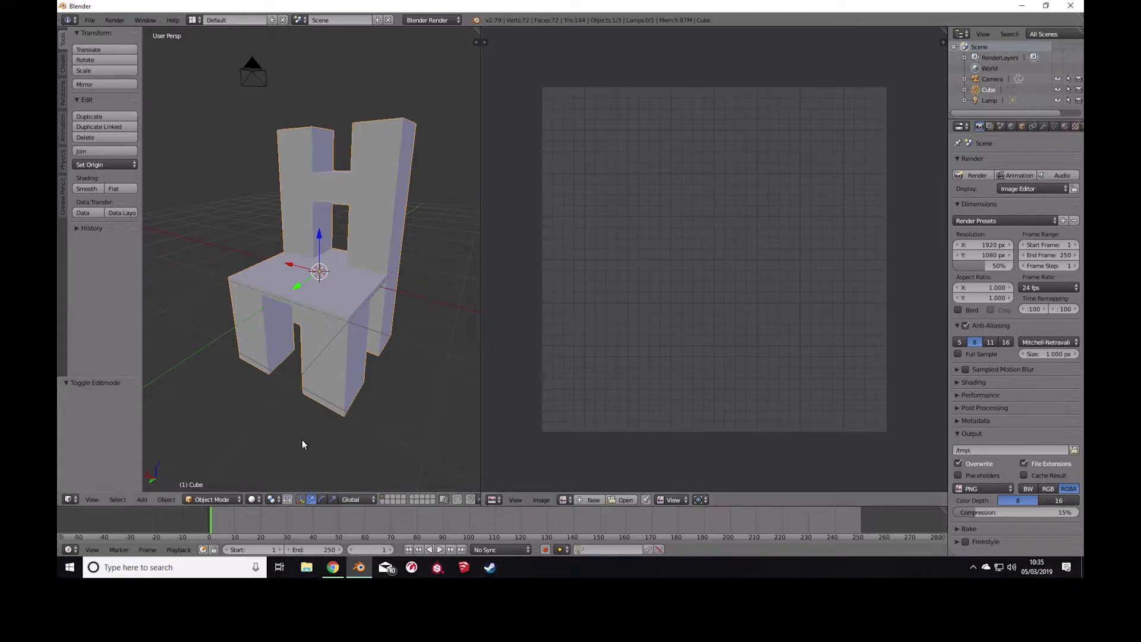
pyautogui.click(206, 501)
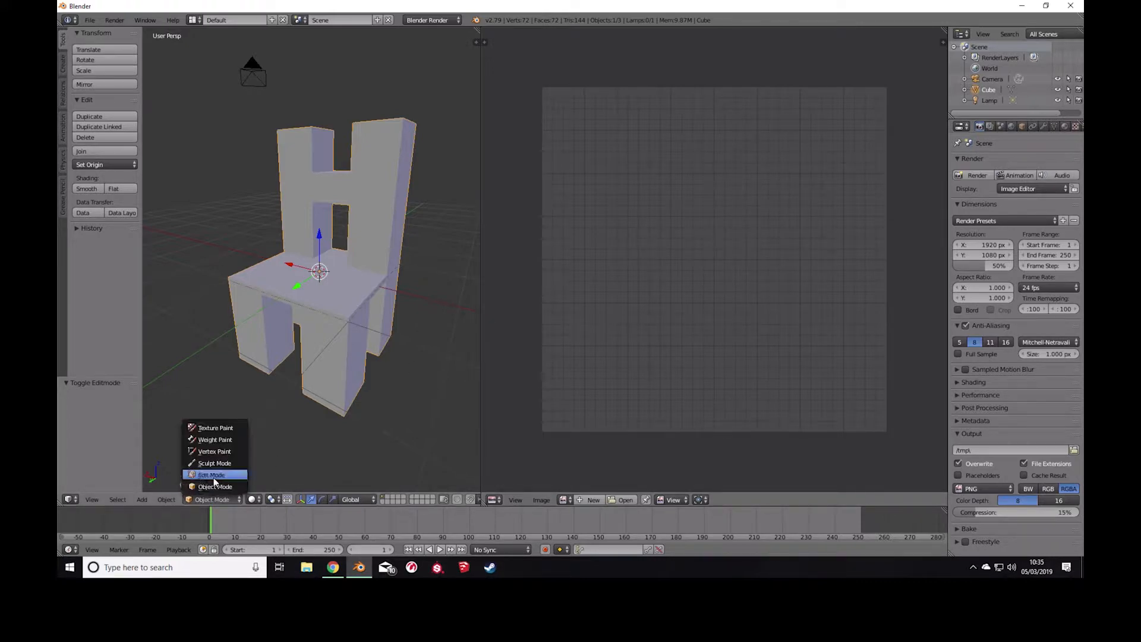
pyautogui.click(213, 477)
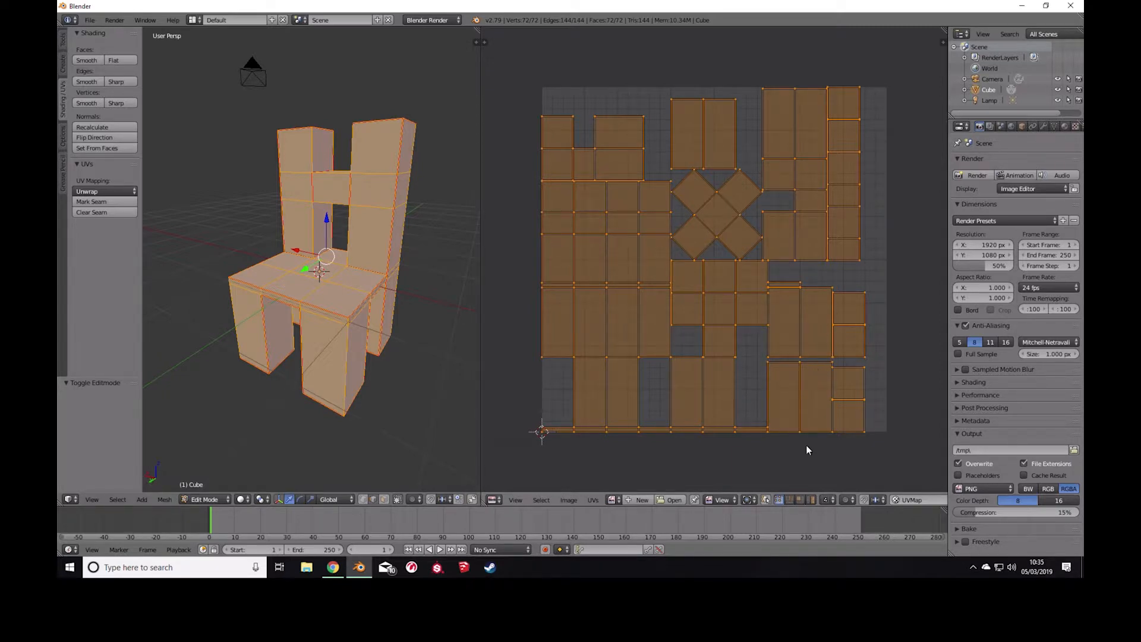
# Set UV selection to islands and move the uppermost of the lower-right square islands outward by about 0.048 in X and 0.016 in Y.
pyautogui.click(812, 499)
pyautogui.rightClick(814, 307)
pyautogui.rightClick(853, 315)
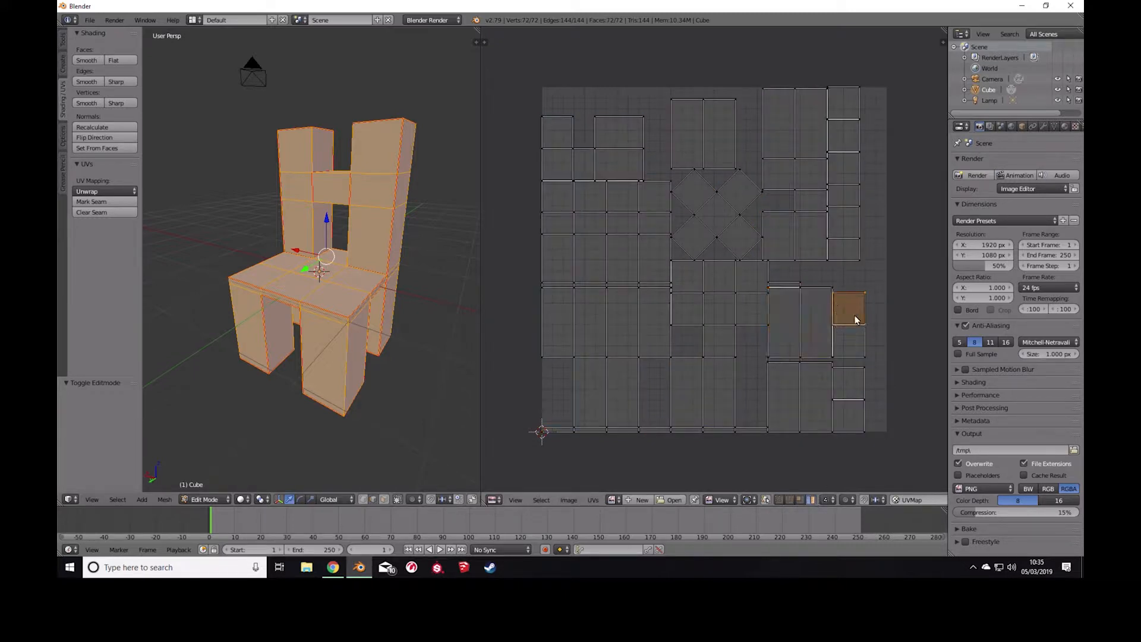
pyautogui.rightClick(862, 347)
pyautogui.press('g')
pyautogui.click(871, 305)
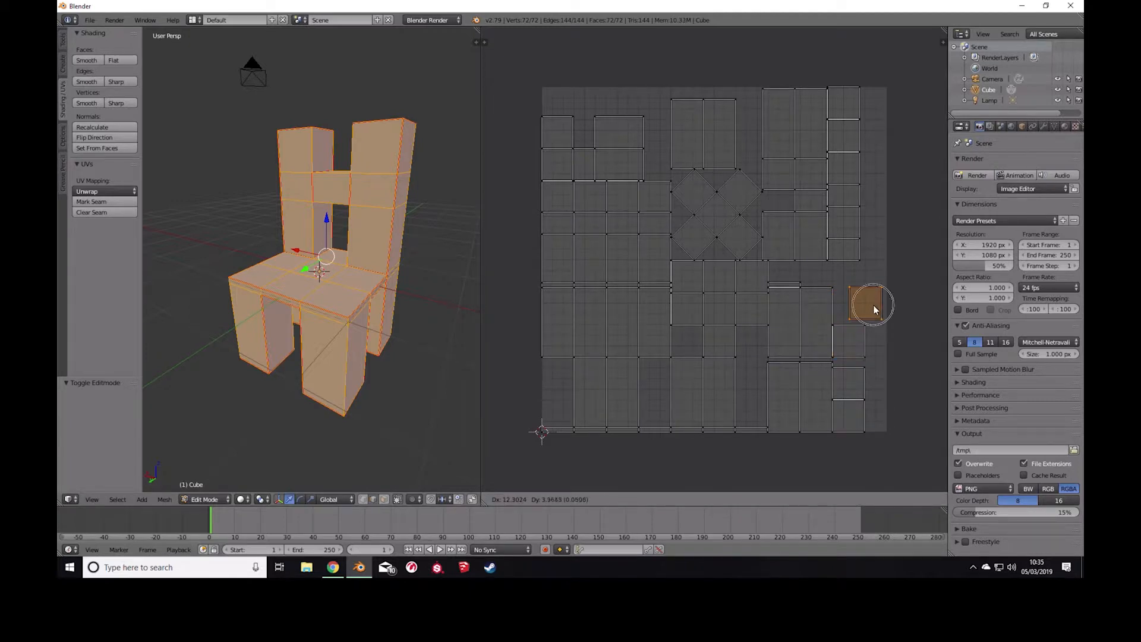
# Move the three remaining lower-right square islands outward by about 0.043 to 0.050 in X, stacking them in a spaced column along the UV grid's edge.
pyautogui.rightClick(861, 339)
pyautogui.press('g')
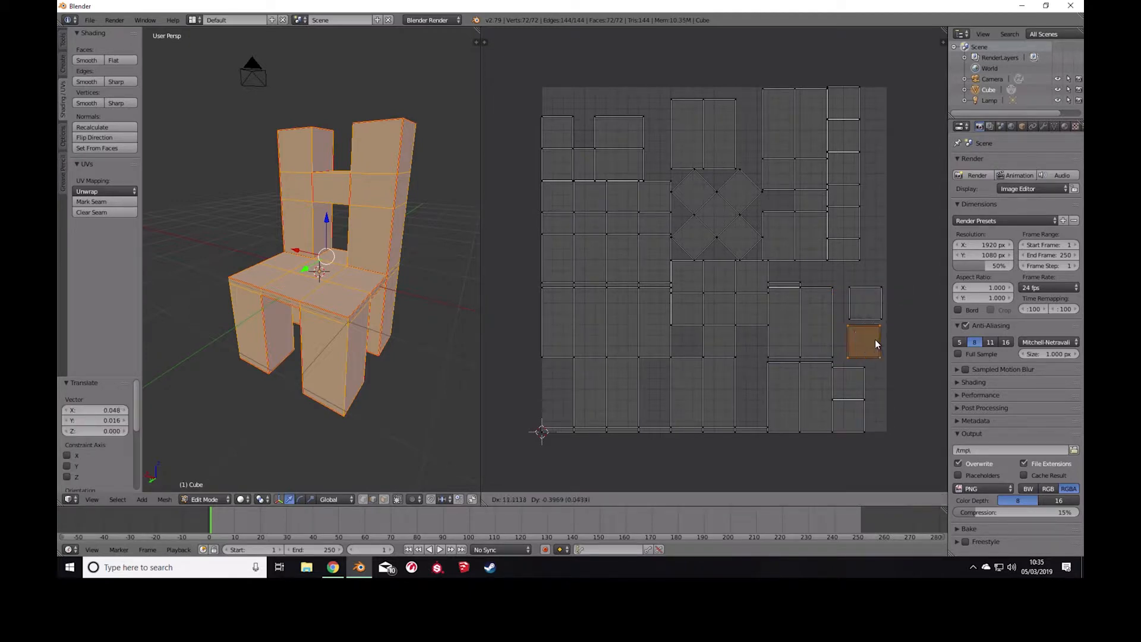
pyautogui.click(874, 343)
pyautogui.rightClick(860, 378)
pyautogui.press('g')
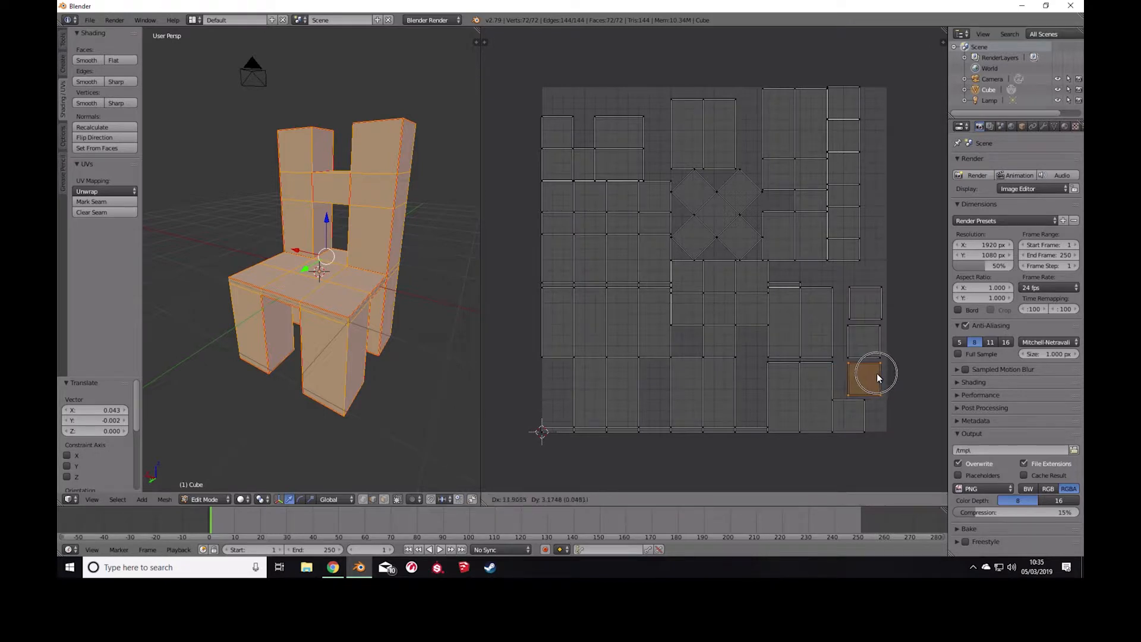
pyautogui.click(875, 373)
pyautogui.rightClick(860, 412)
pyautogui.press('g')
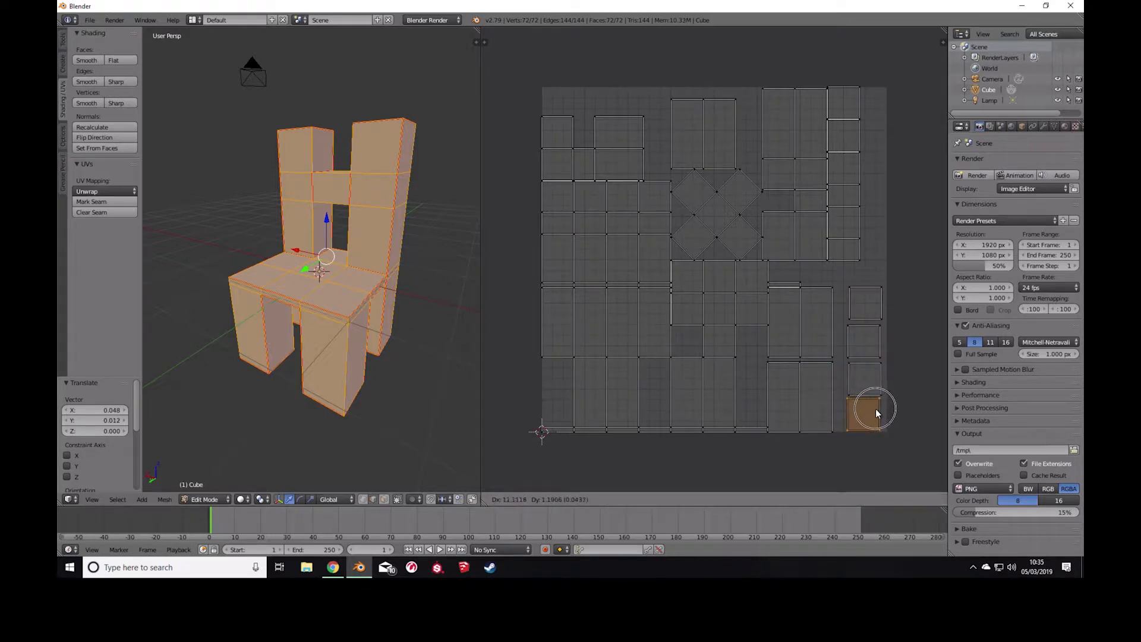
pyautogui.click(876, 408)
# Shift the two-face island beside the square column by about 0.022 in X and -0.009 in Y, and place the thin strip island above the column.
pyautogui.rightClick(814, 330)
pyautogui.press('g')
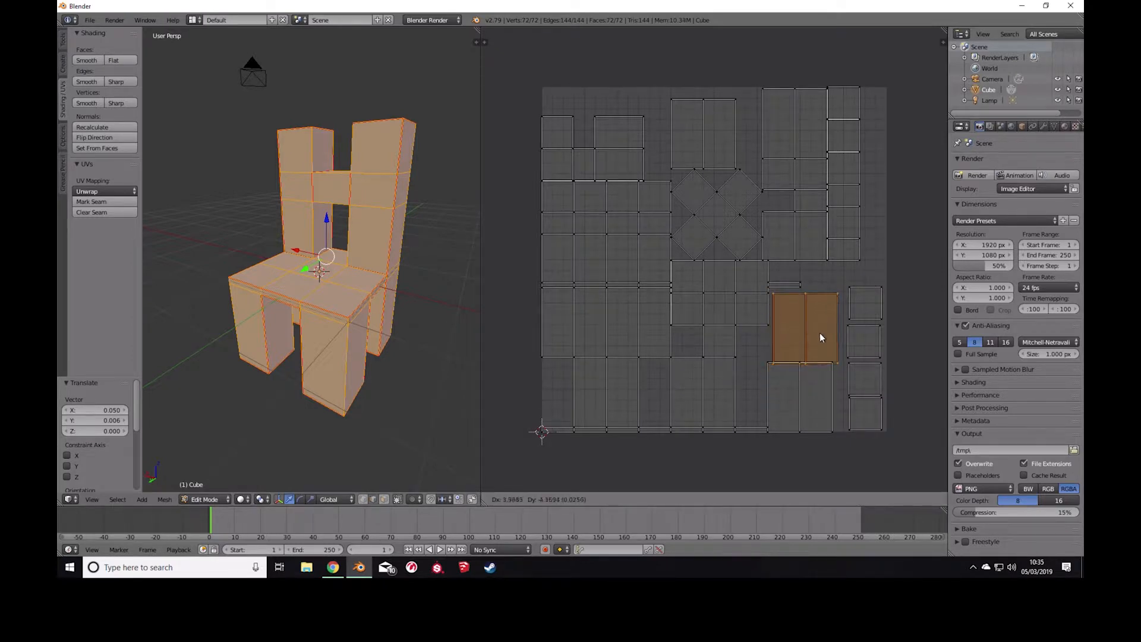
pyautogui.click(819, 331)
pyautogui.rightClick(791, 285)
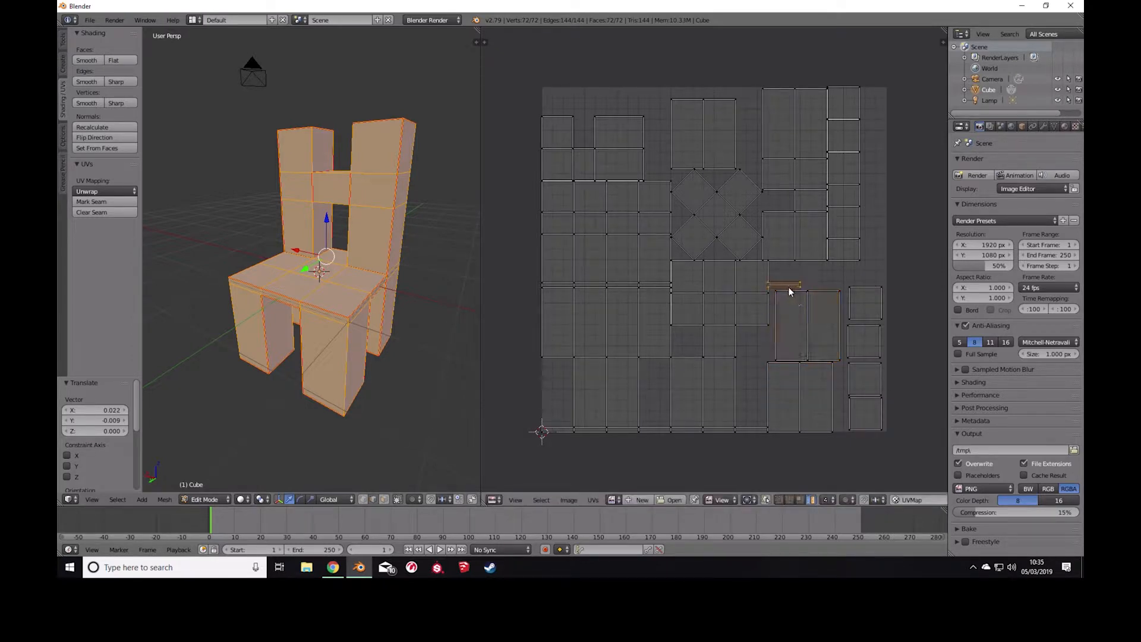
pyautogui.press('g')
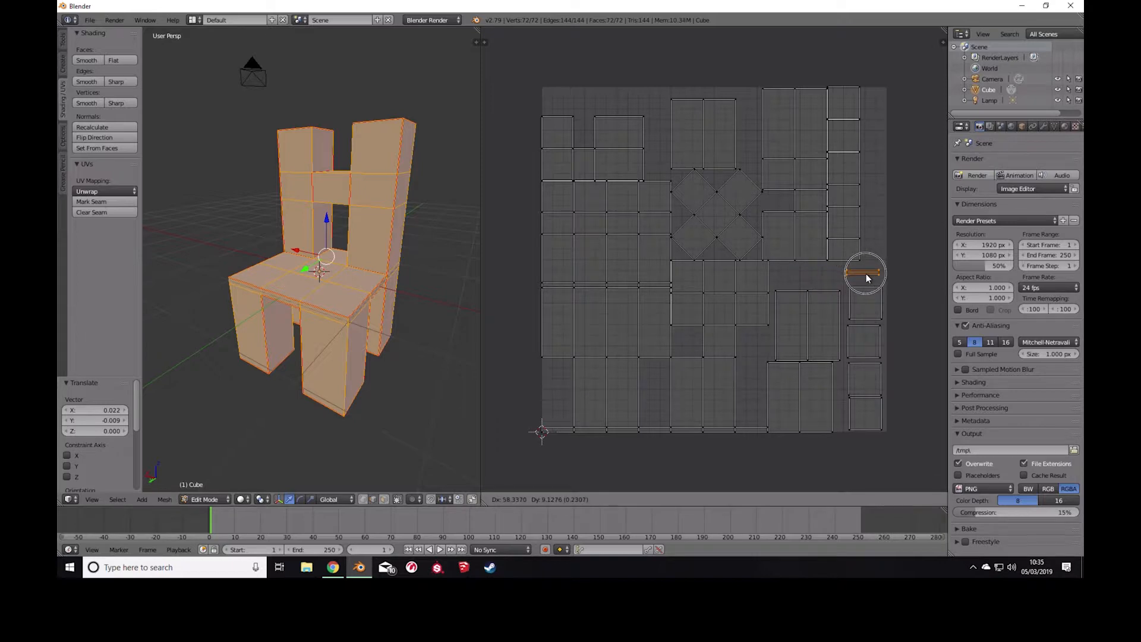
pyautogui.click(865, 271)
# Move the tall four-face island and the two upper-right square islands about 0.06 in X toward the UV grid's outer edge, separating them from neighbouring islands.
pyautogui.rightClick(845, 187)
pyautogui.press('g')
pyautogui.click(868, 203)
pyautogui.rightClick(857, 114)
pyautogui.press('g')
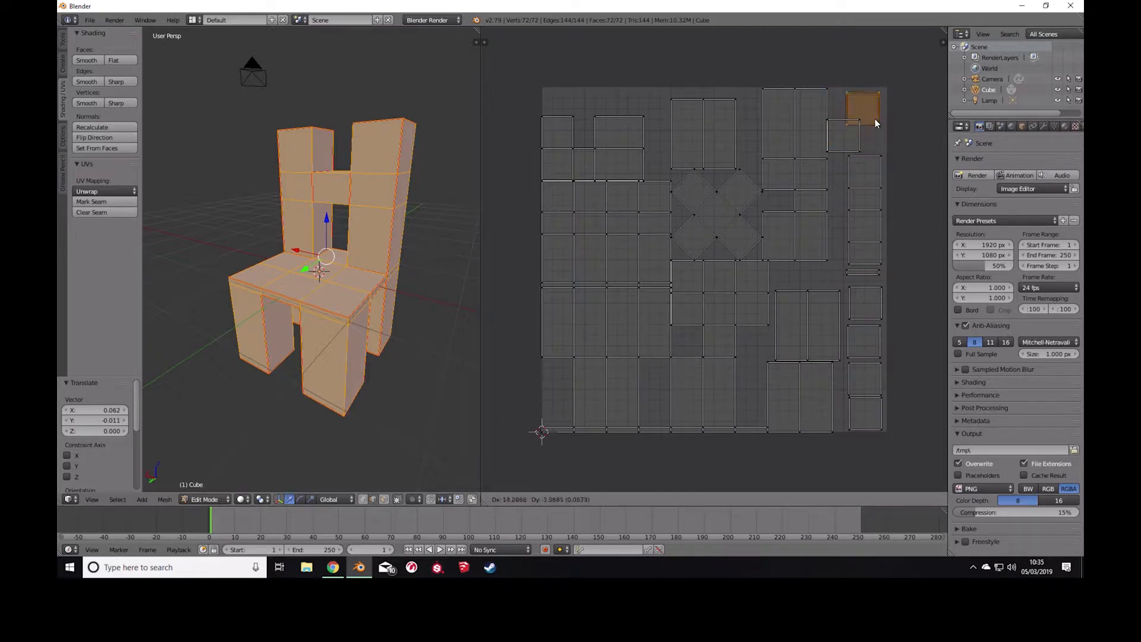
pyautogui.click(874, 120)
pyautogui.rightClick(850, 141)
pyautogui.press('g')
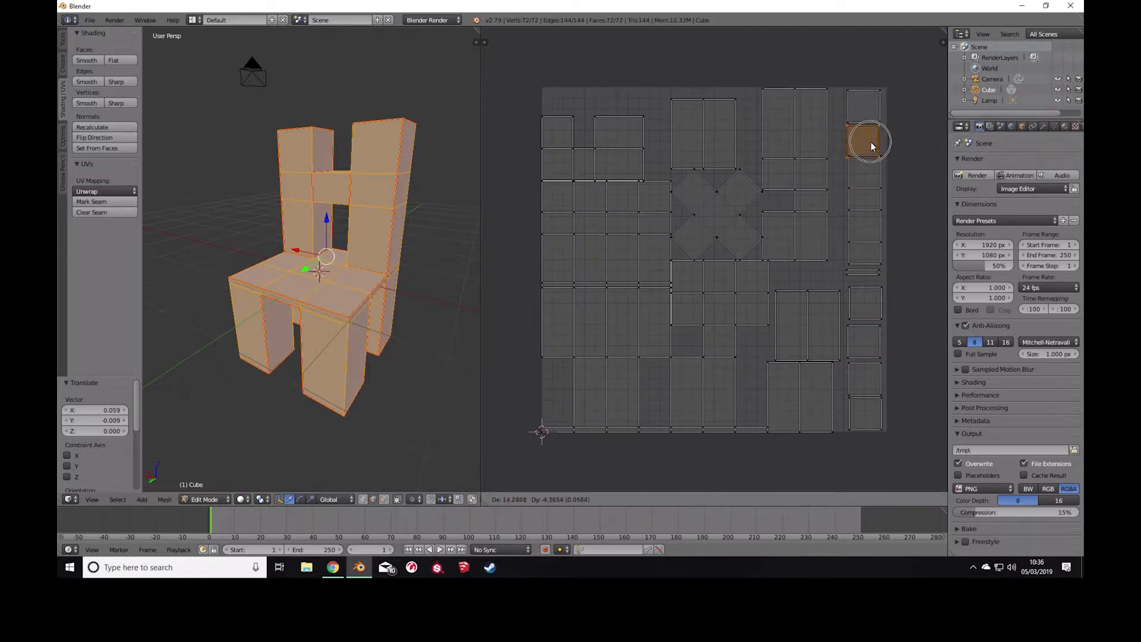
pyautogui.click(871, 141)
# Move the thin strip island into the gap above the two-face island, and lower the tall four-face island by about 0.037 in Y.
pyautogui.rightClick(855, 271)
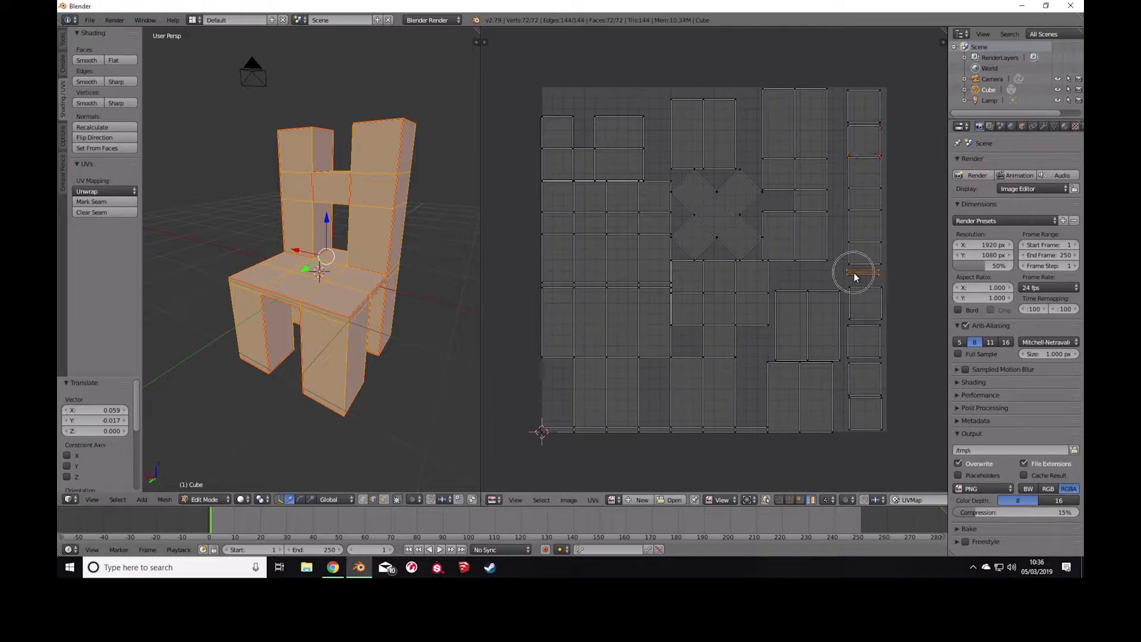
pyautogui.press('g')
pyautogui.click(811, 276)
pyautogui.rightClick(863, 228)
pyautogui.press('g')
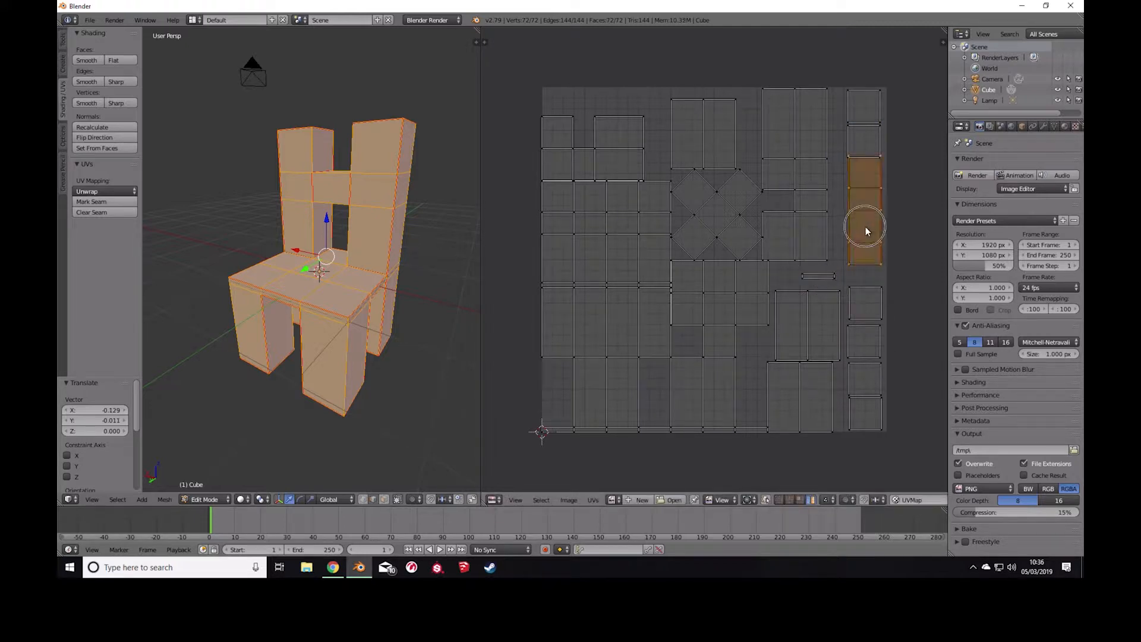
pyautogui.click(865, 237)
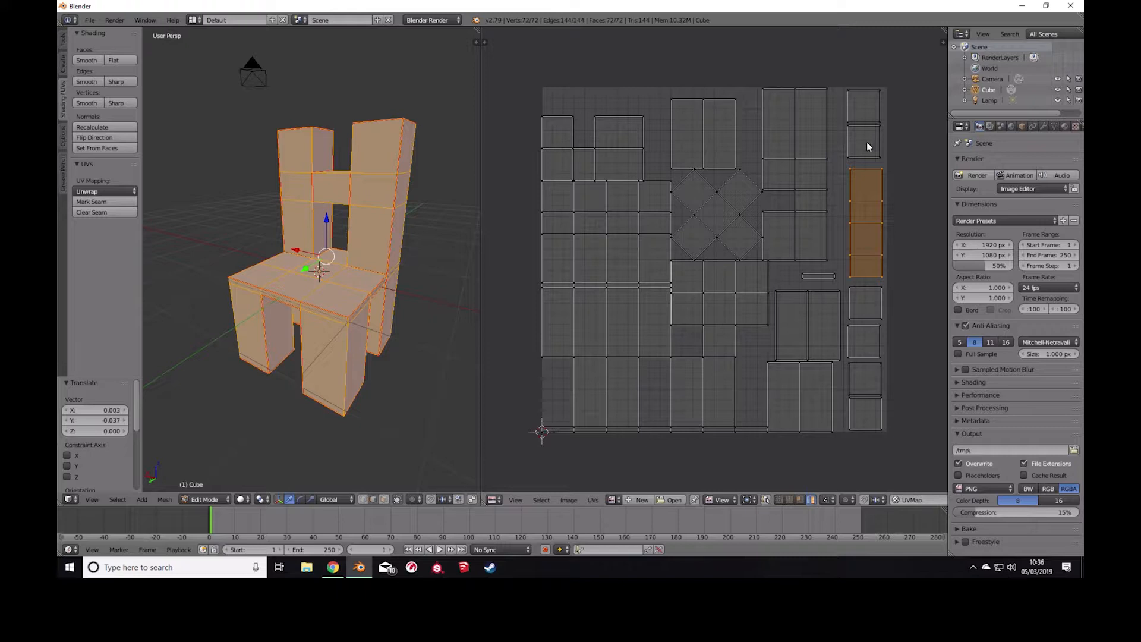
# Move the C-shaped island and the two-face island above it toward the square column, shifting the upper one by 0.026 in X and -0.002 in Y.
pyautogui.rightClick(802, 191)
pyautogui.press('g')
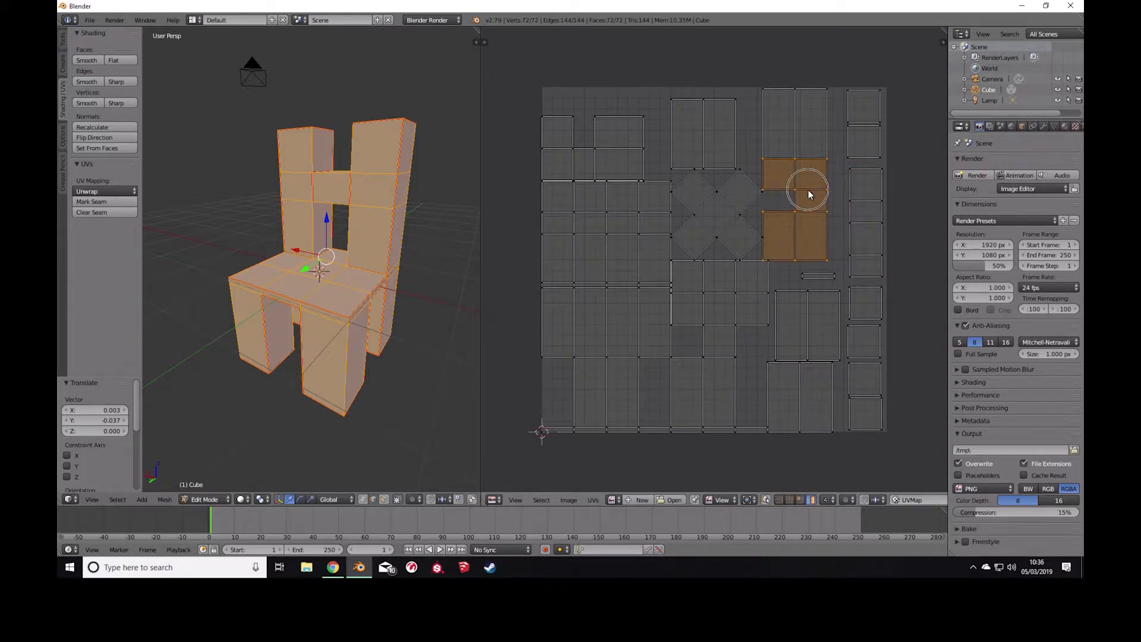
pyautogui.click(820, 196)
pyautogui.rightClick(808, 120)
pyautogui.press('g')
pyautogui.click(814, 119)
# Shift the upper-middle two-face island by 0.051 in X and 0.022 in Y, and the X-shaped island by 0.025 in X and 0.012 in Y.
pyautogui.rightClick(725, 138)
pyautogui.press('g')
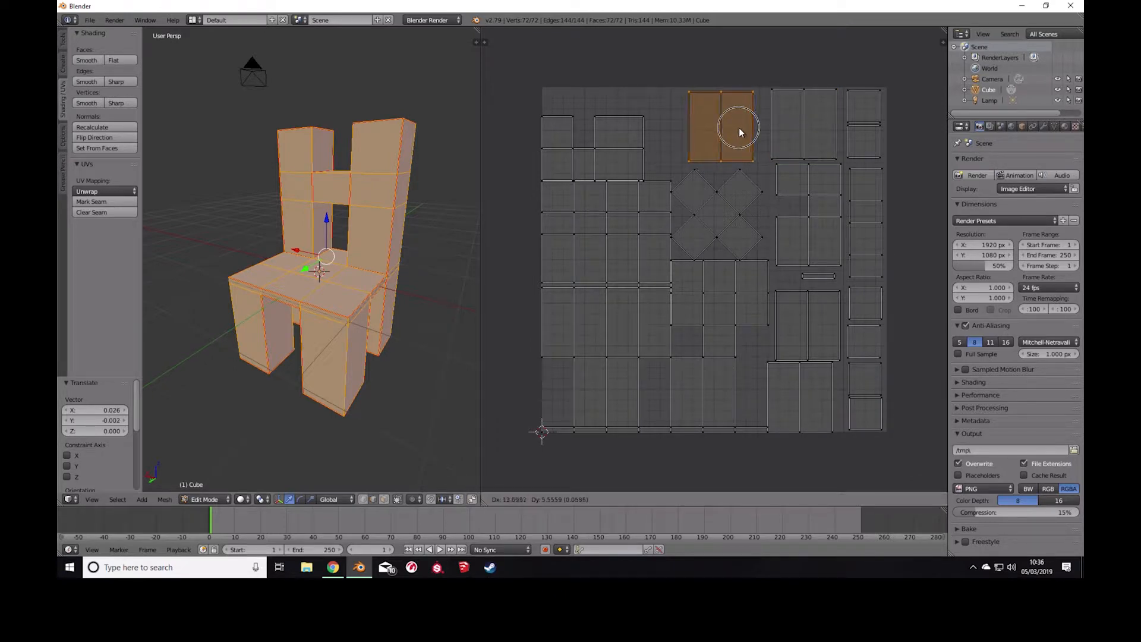
pyautogui.click(740, 128)
pyautogui.rightClick(716, 191)
pyautogui.press('g')
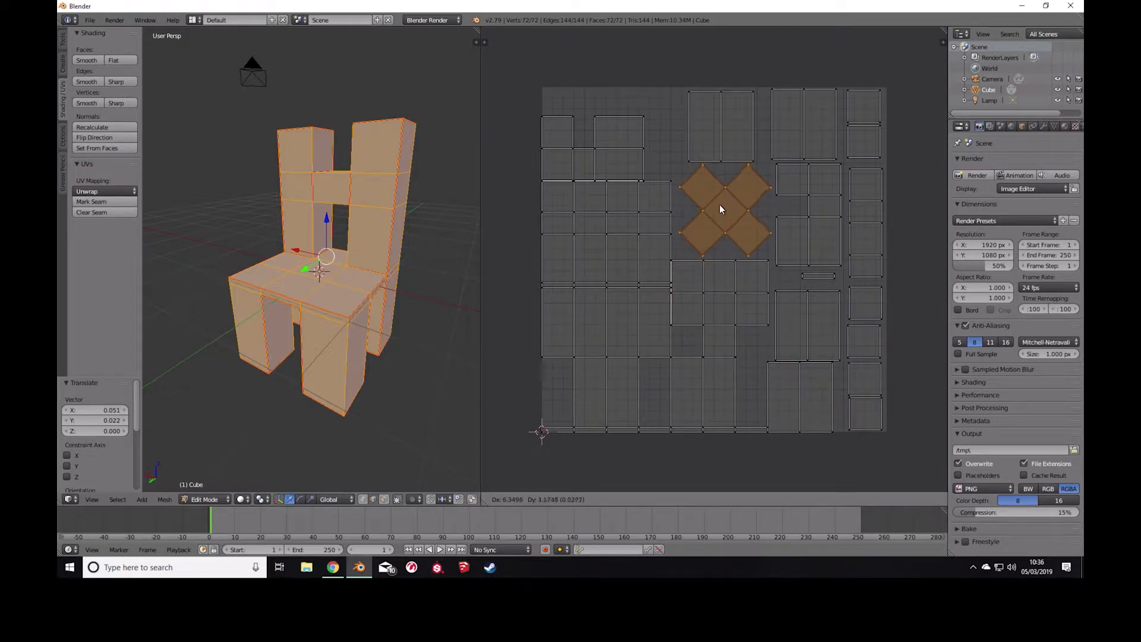
pyautogui.click(719, 205)
# Move the T-shaped island by 0.012 in X and -0.002 in Y, and the U-shaped island by 0.016 in X and 0.067 in Y.
pyautogui.press('c')
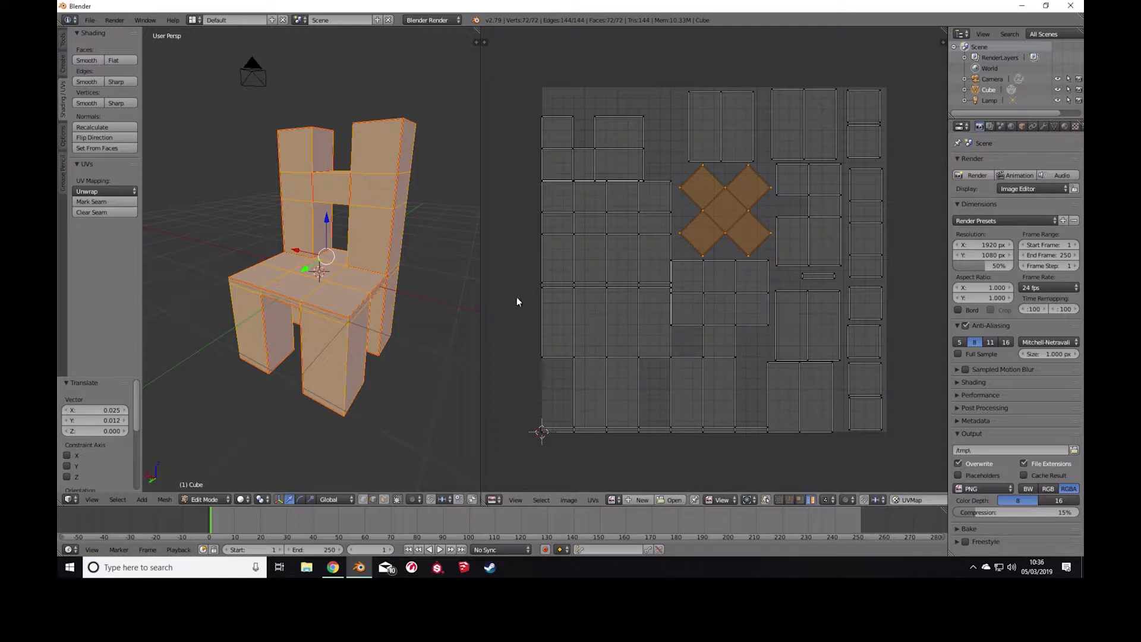
pyautogui.rightClick(688, 287)
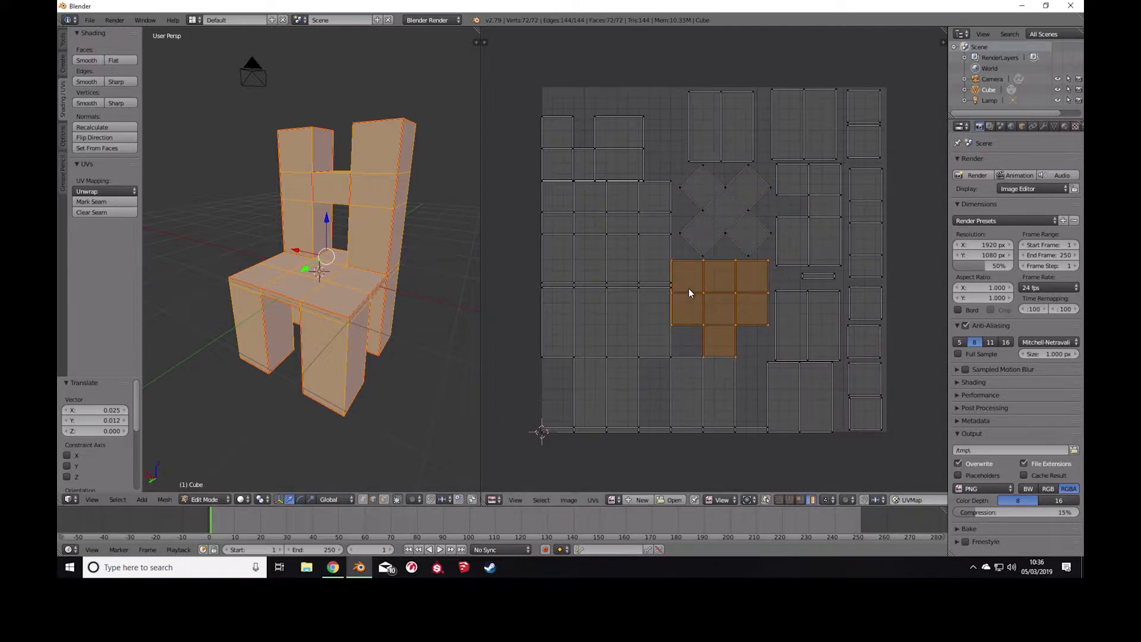
pyautogui.press('g')
pyautogui.click(716, 290)
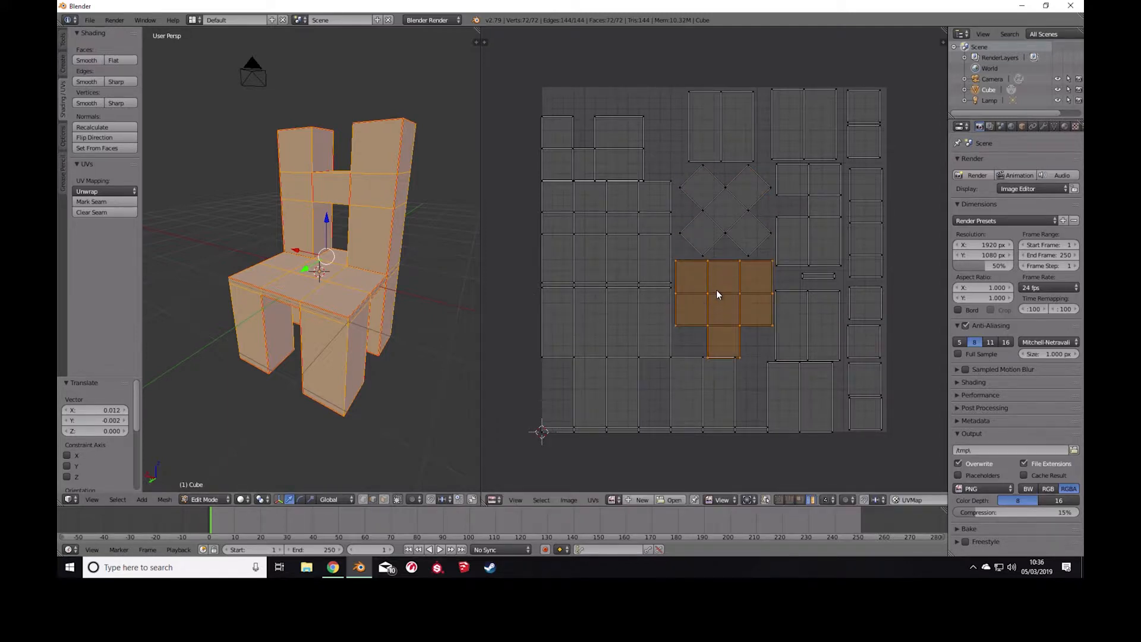
pyautogui.rightClick(624, 142)
pyautogui.press('g')
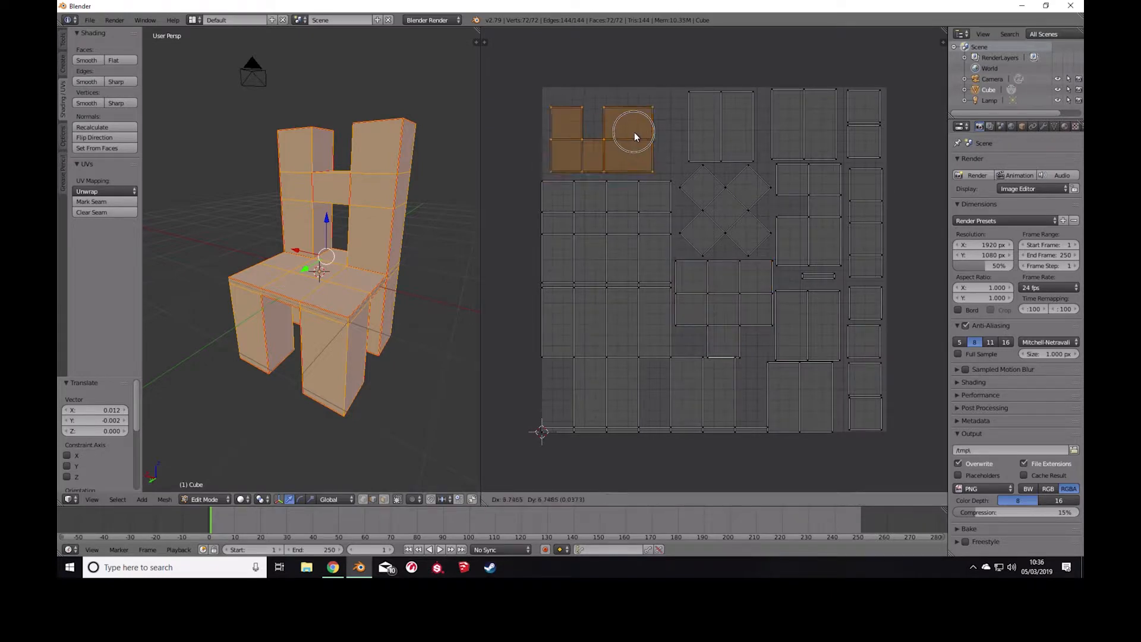
pyautogui.click(629, 119)
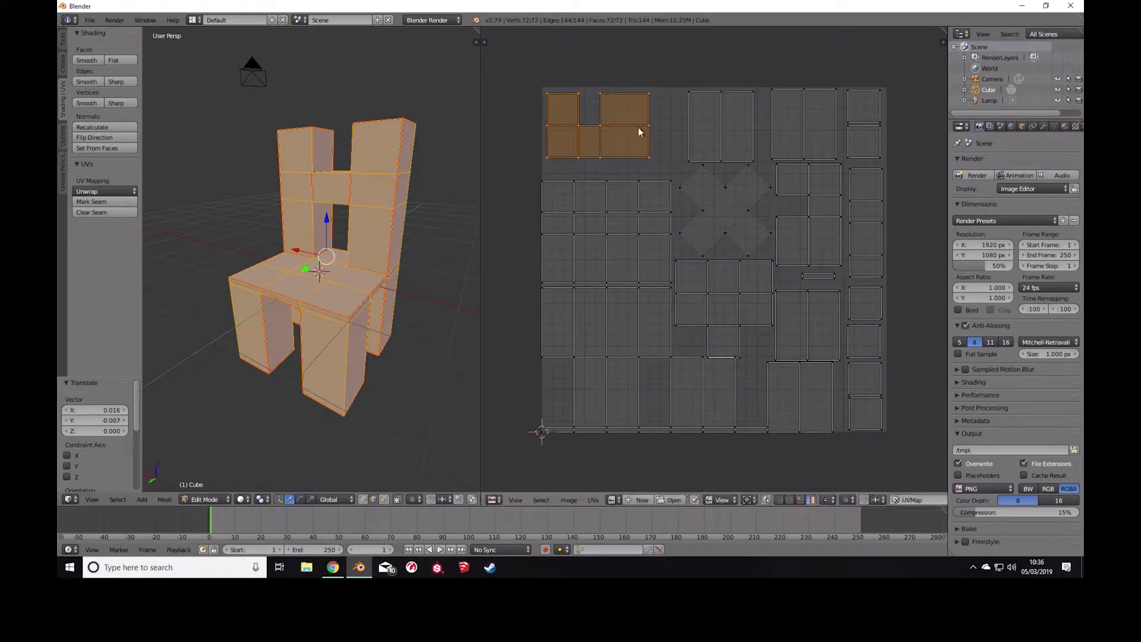
# Raise the two tall strip islands below the U-shaped island by about 0.05 in Y, shifting them 0.008 and 0.003 in X.
pyautogui.rightClick(633, 238)
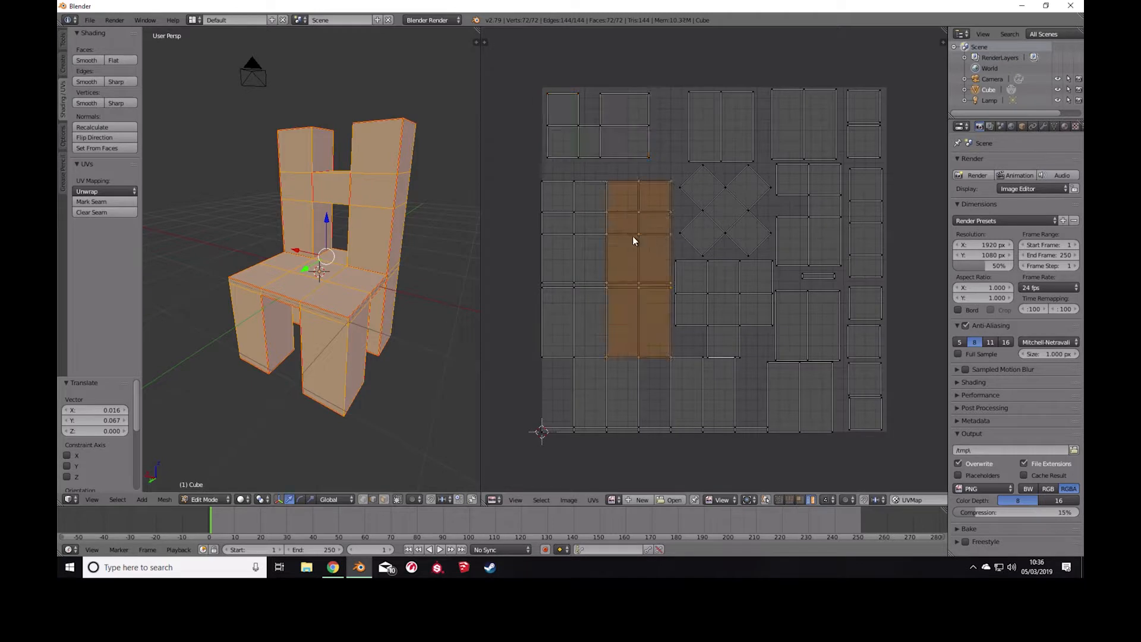
pyautogui.press('g')
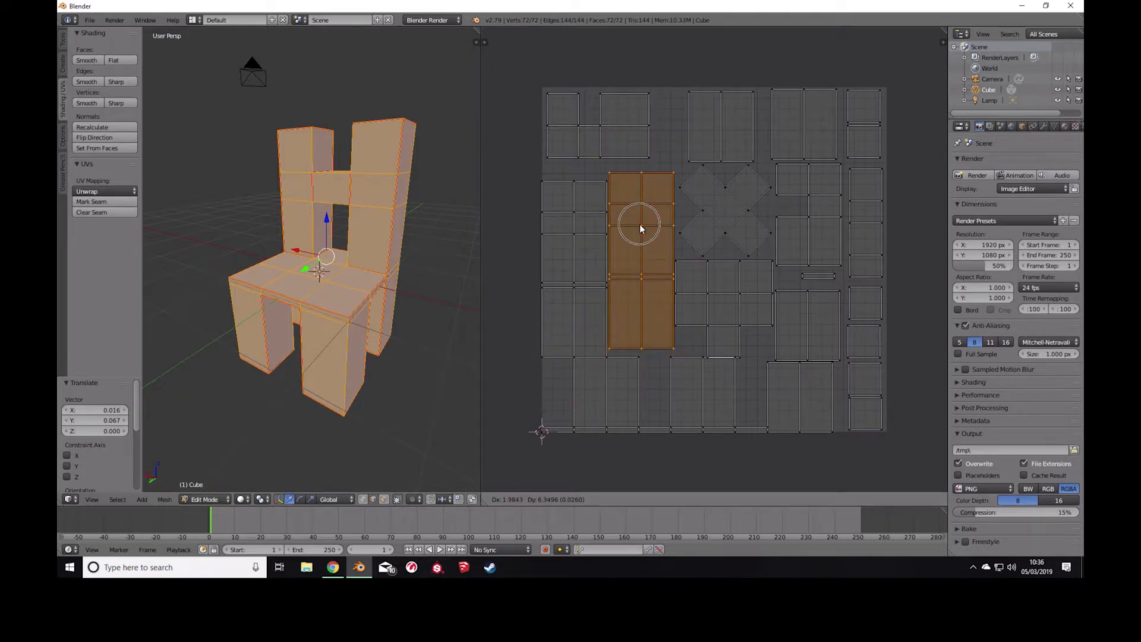
pyautogui.click(640, 216)
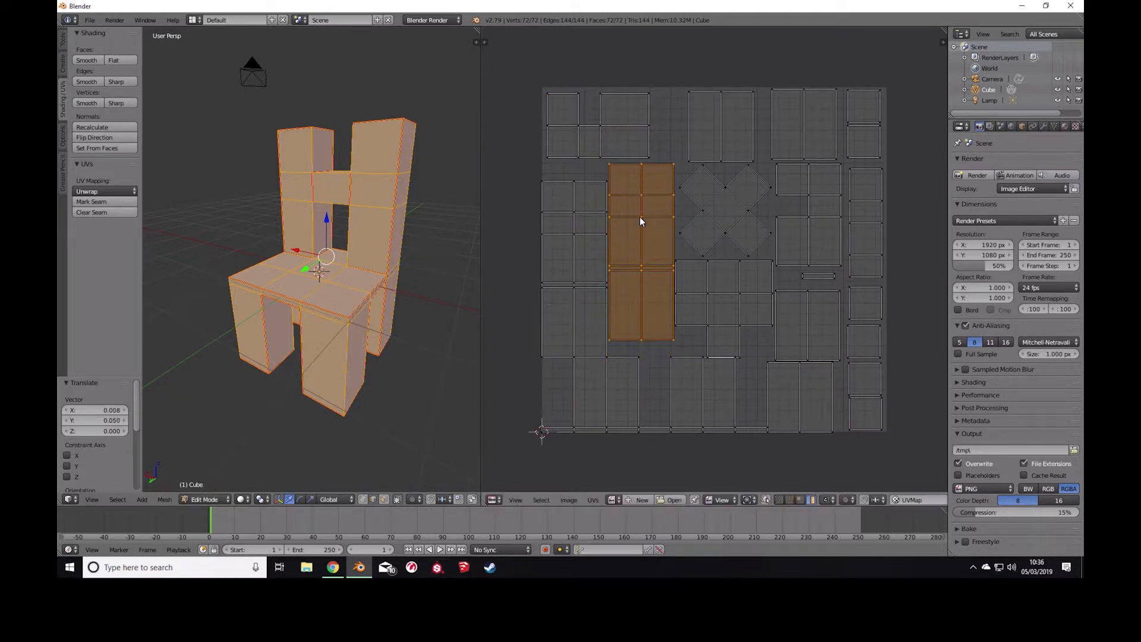
pyautogui.press('g')
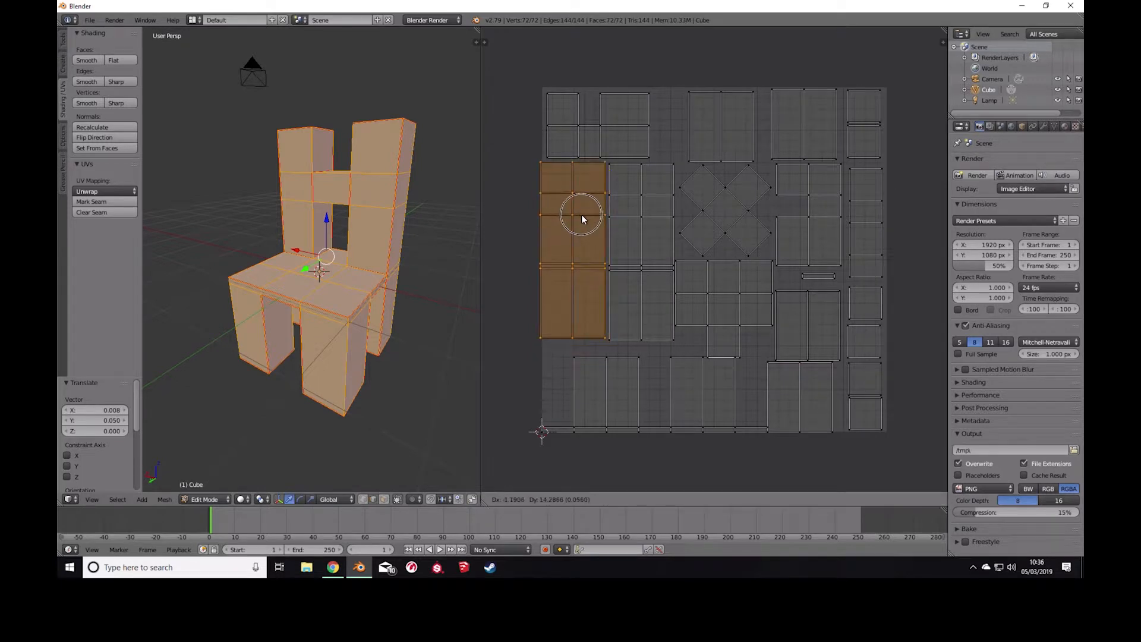
pyautogui.click(585, 221)
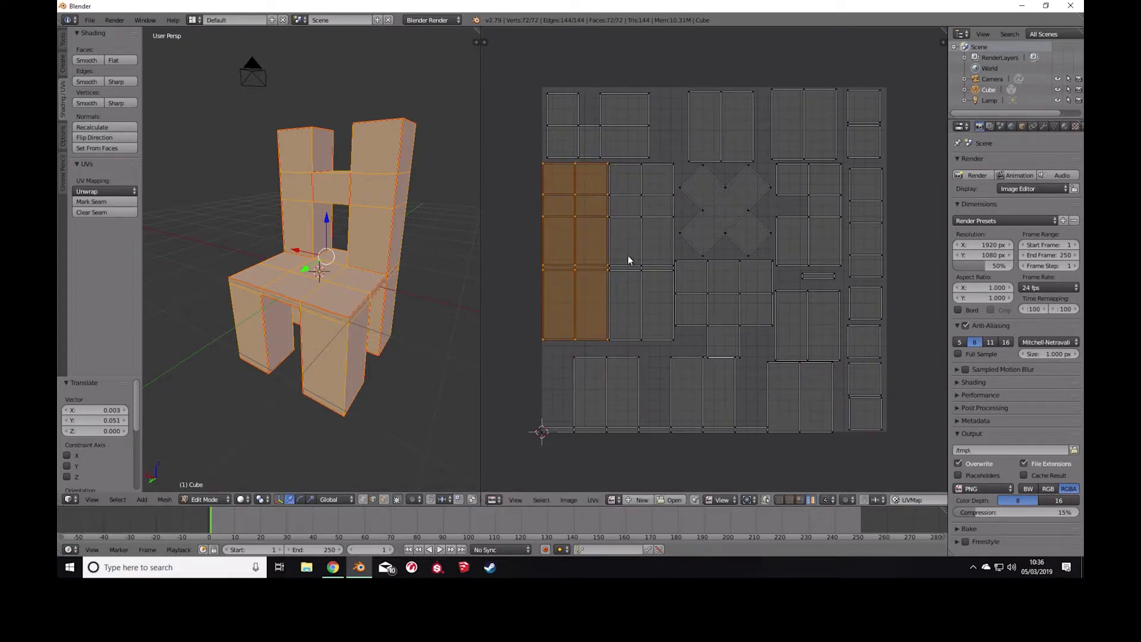
# Move the wide island along the UV grid's bottom edge by 0.004 in X and 0.010 in Y.
pyautogui.scroll(2, 577, 287)
pyautogui.scroll(-1, 580, 288)
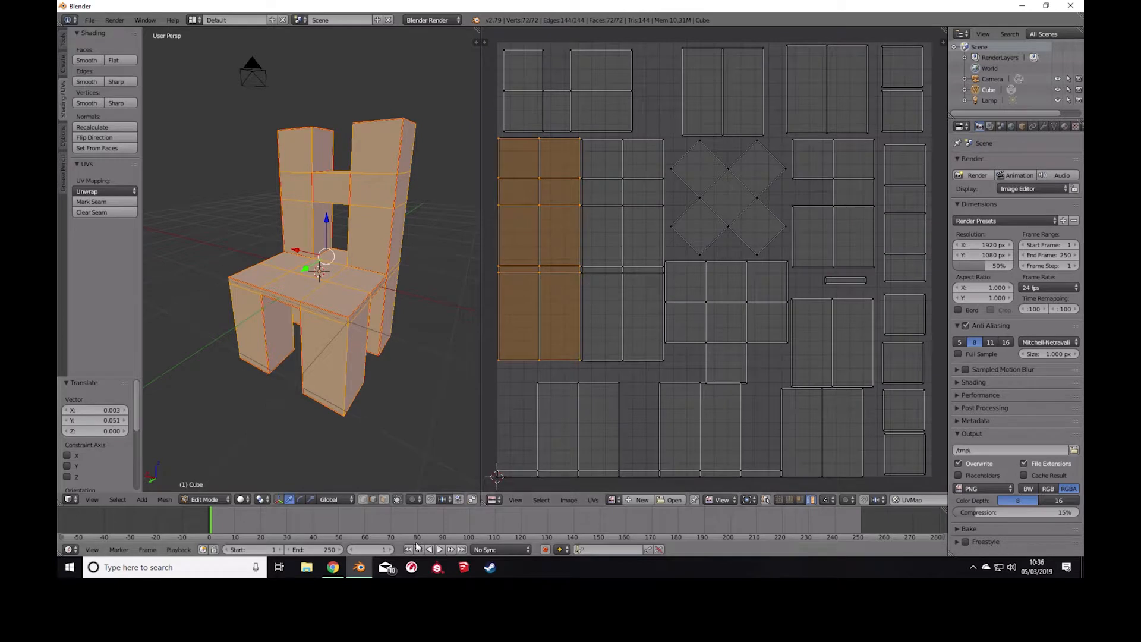
pyautogui.rightClick(547, 437)
pyautogui.press('g')
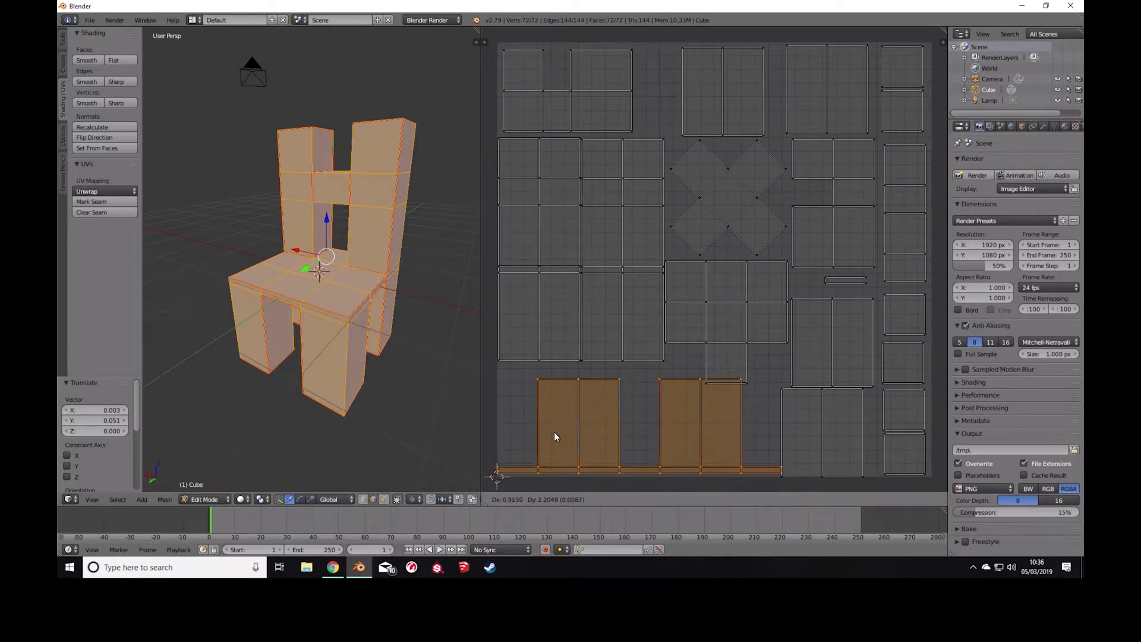
pyautogui.click(554, 432)
pyautogui.scroll(-1, 581, 366)
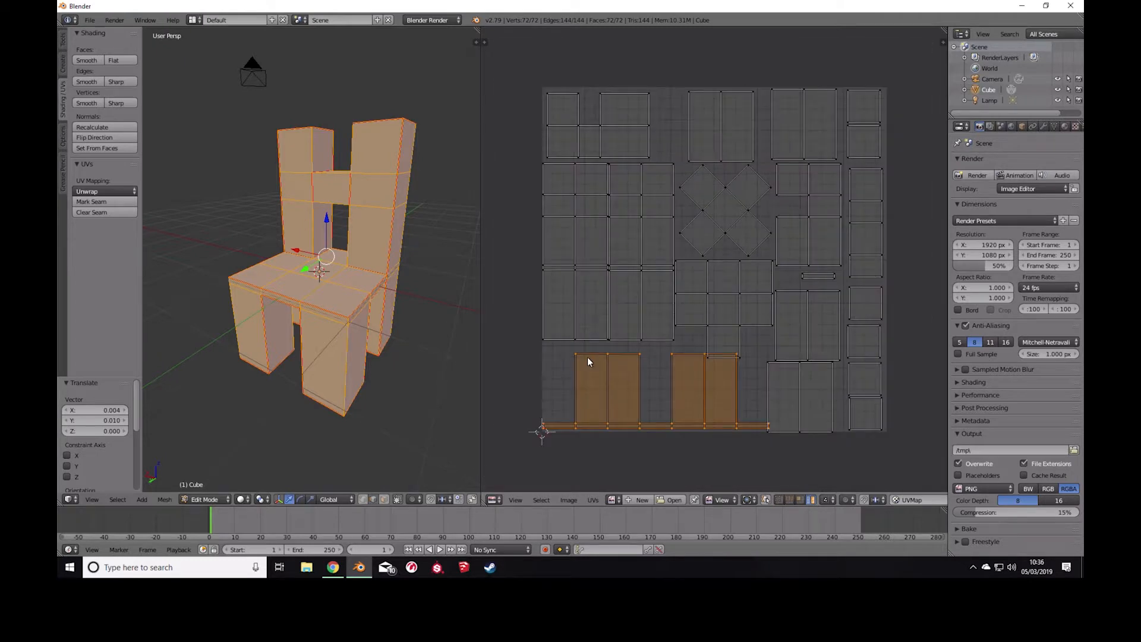
# Select all UV islands and scale them down to 0.944 so they sit inside the grid with a margin.
pyautogui.press('a')
pyautogui.press('a')
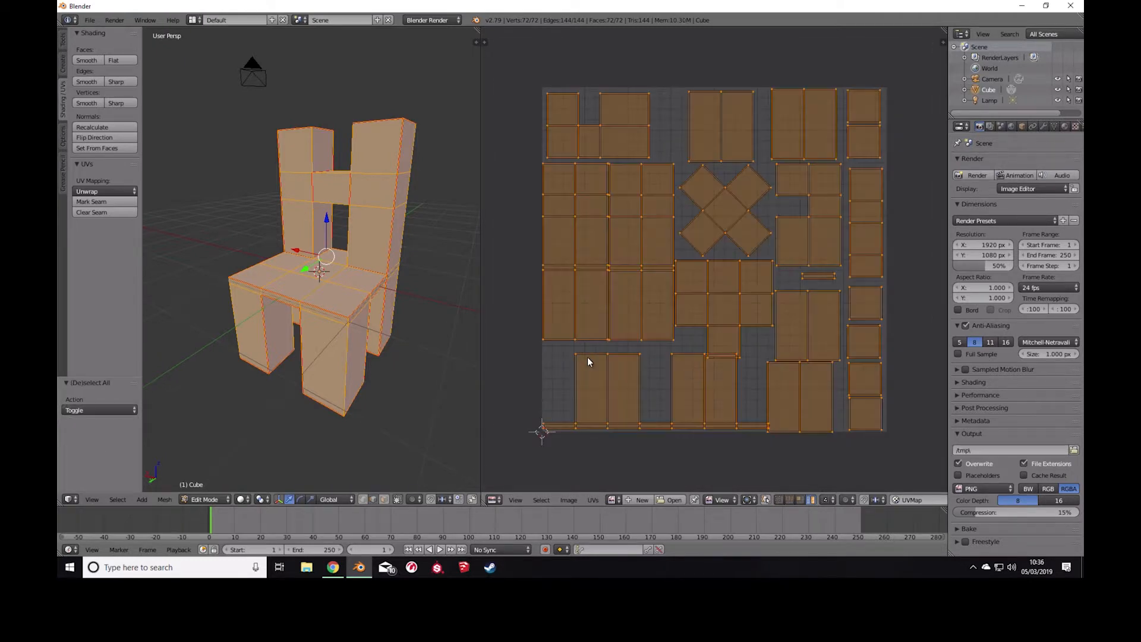
pyautogui.press('s')
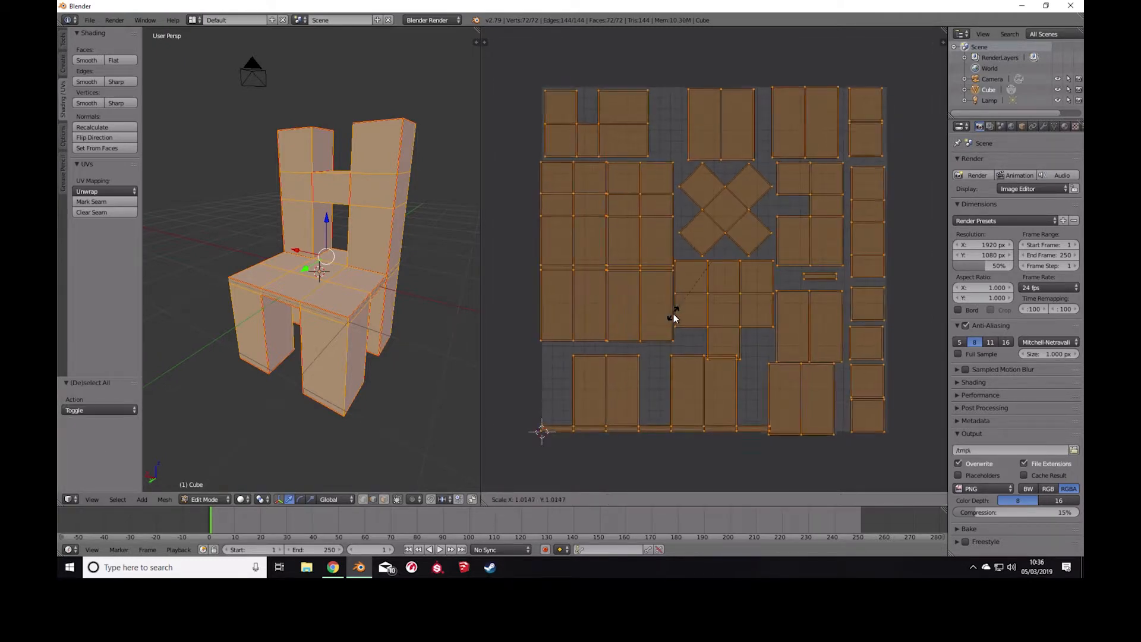
pyautogui.click(680, 315)
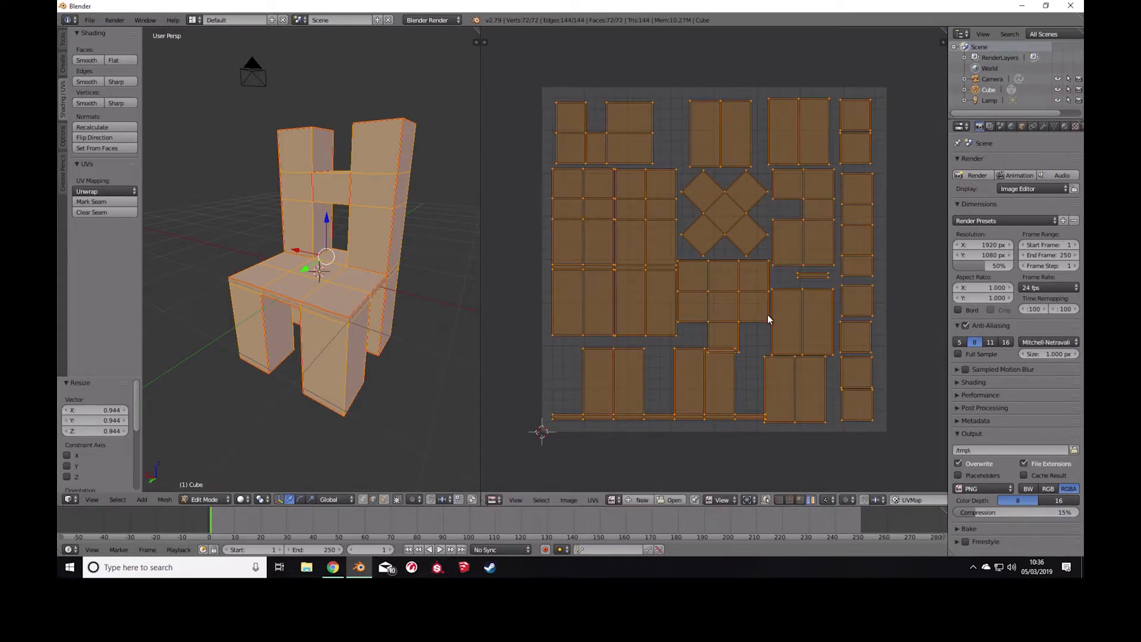
# Move the U-shaped island and the two upper two-face islands toward the UV grid's top edge, raising the last by 0.025 in Y.
pyautogui.press('a')
pyautogui.press('l')
pyautogui.moveTo(640, 148); pyautogui.dragTo(633, 140, button='right')
pyautogui.moveTo(710, 137); pyautogui.dragTo(784, 122, button='right')
pyautogui.rightClick(776, 128)
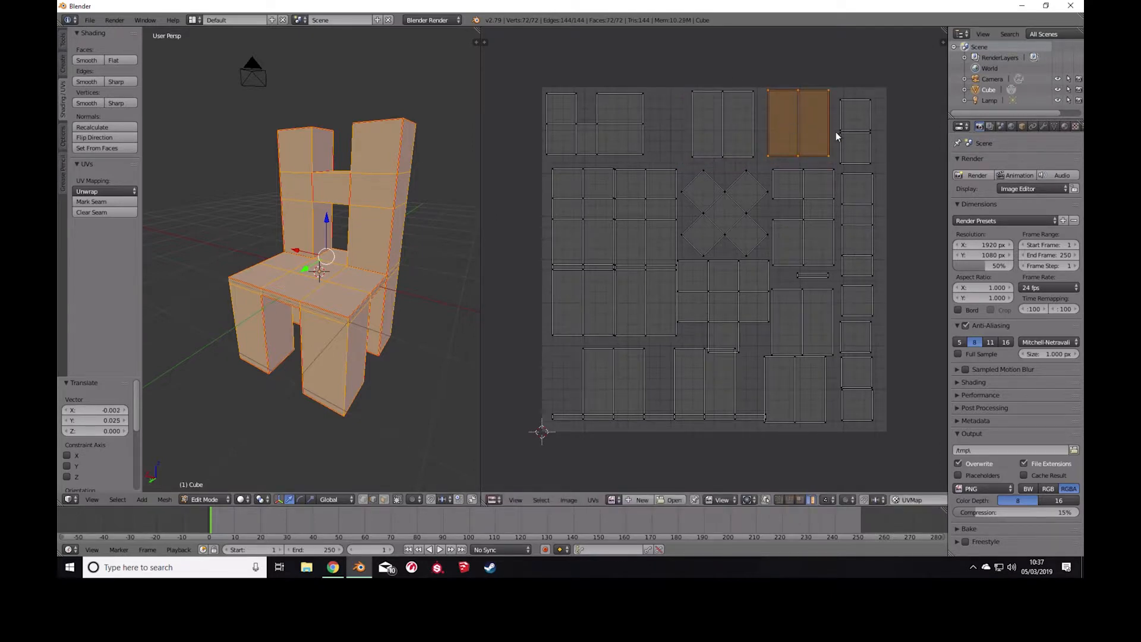
# Raise the two tall strip islands with a gap between them, then the X-shaped island, and the C-shaped island by 0.019 in Y.
pyautogui.rightClick(633, 211)
pyautogui.moveTo(633, 212); pyautogui.dragTo(587, 203, button='right')
pyautogui.rightClick(593, 214)
pyautogui.moveTo(669, 224); pyautogui.dragTo(729, 209, button='right')
pyautogui.rightClick(736, 216)
pyautogui.rightClick(816, 209)
pyautogui.moveTo(818, 212); pyautogui.dragTo(818, 208, button='right')
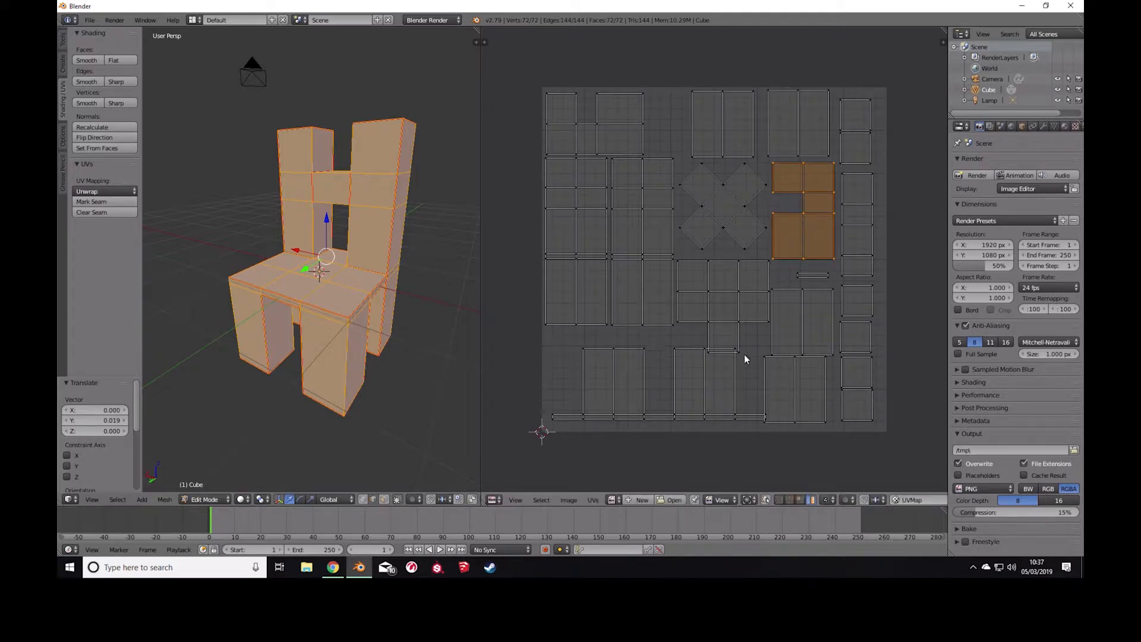
# Move the wide bottom island toward the grid's lower corner, and the two-face island beside it by 0.022 in X and -0.009 in Y.
pyautogui.rightClick(710, 372)
pyautogui.moveTo(711, 372); pyautogui.dragTo(703, 379, button='right')
pyautogui.rightClick(793, 376)
pyautogui.moveTo(794, 377); pyautogui.dragTo(805, 375, button='right')
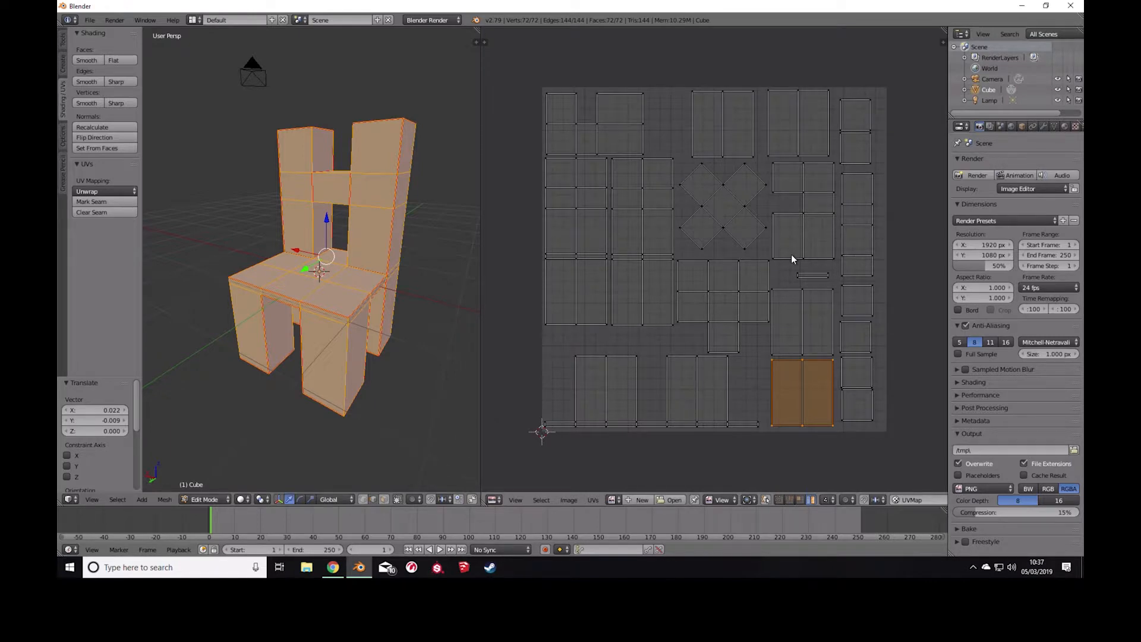
# Change the UV editor area to the Node Editor and put the chair in Object Mode.
pyautogui.click(496, 500)
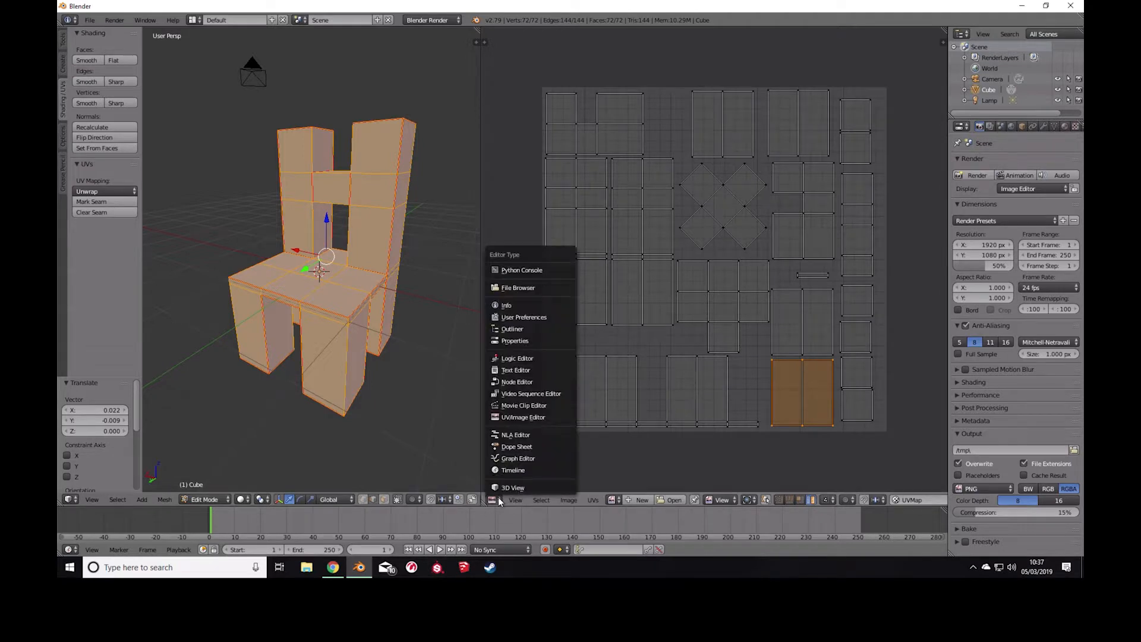
pyautogui.click(533, 383)
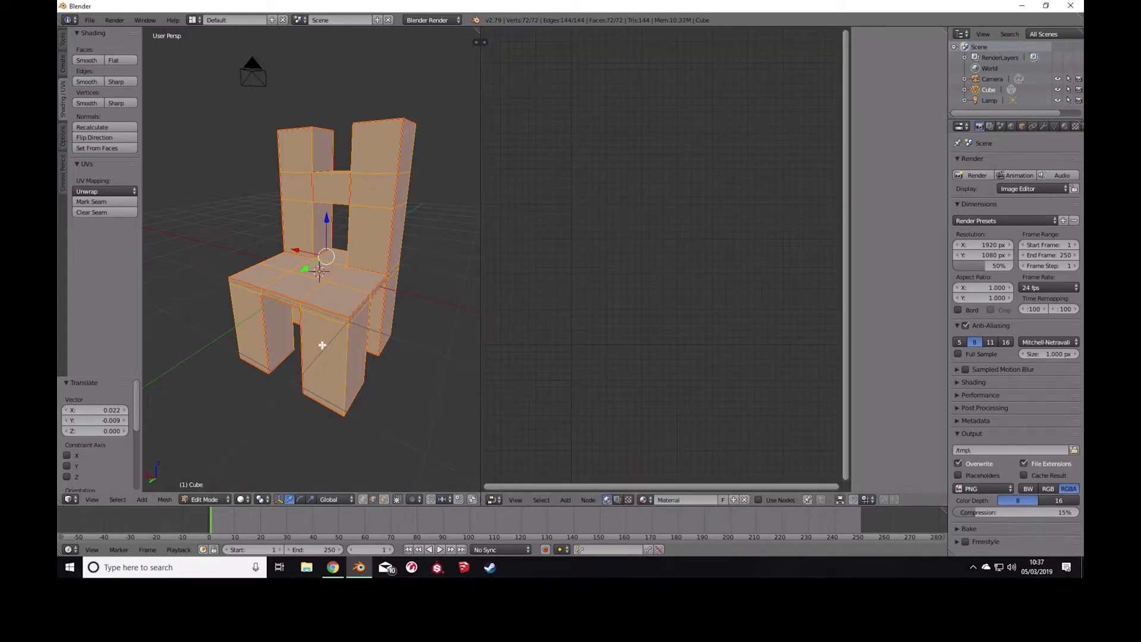
pyautogui.click(204, 500)
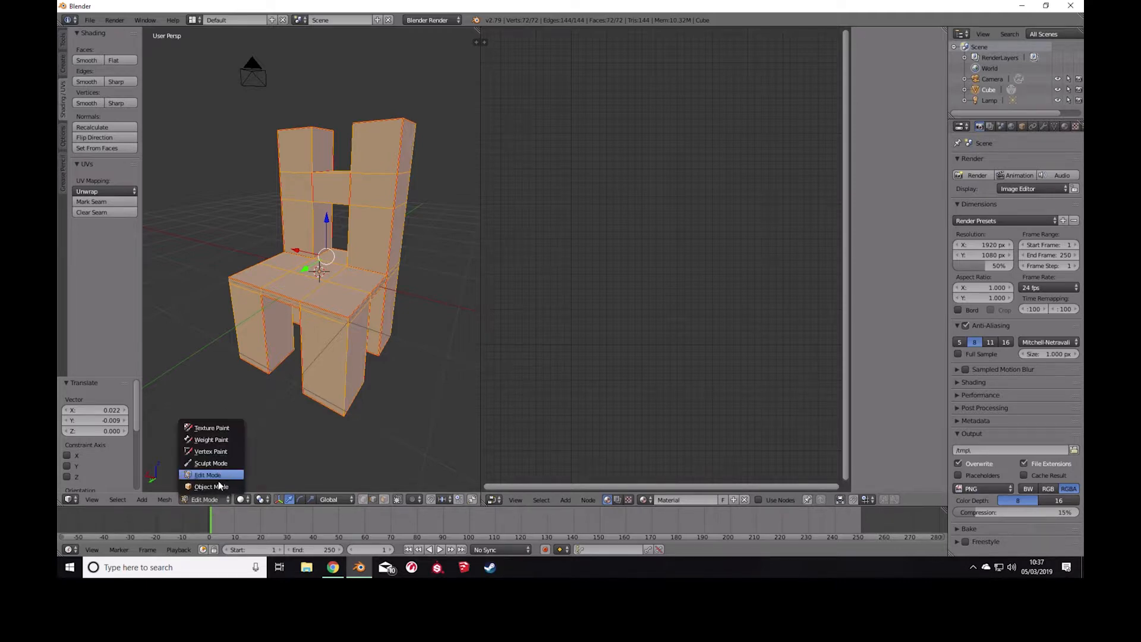
pyautogui.click(215, 485)
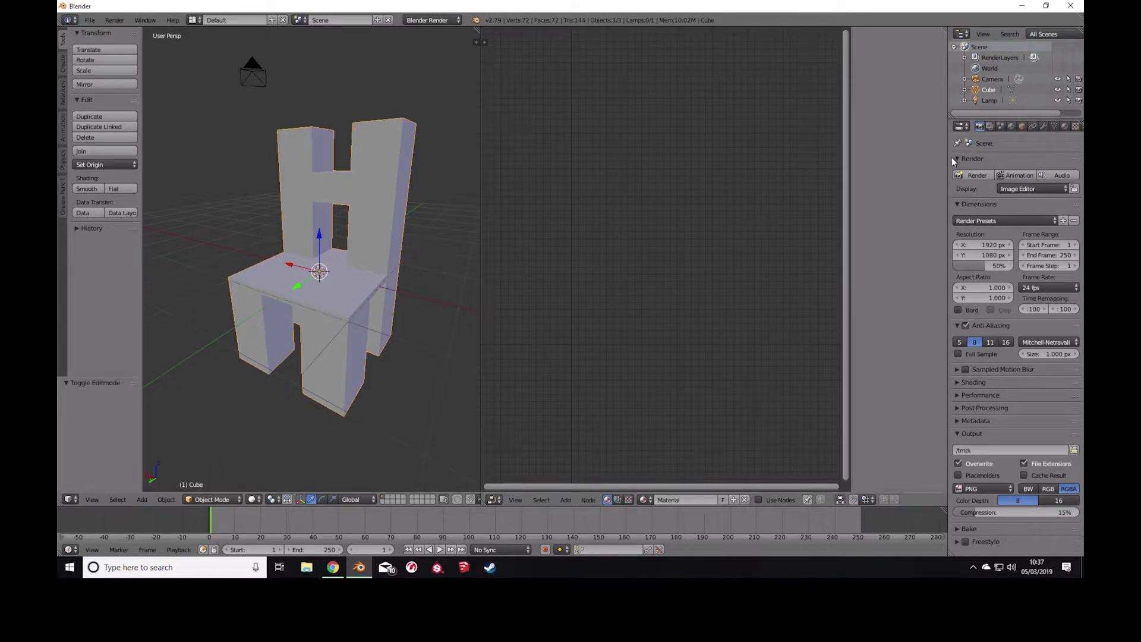
# Widen the properties area, show the chair's material settings, and rename the material to wood.
pyautogui.moveTo(947, 162); pyautogui.dragTo(901, 165)
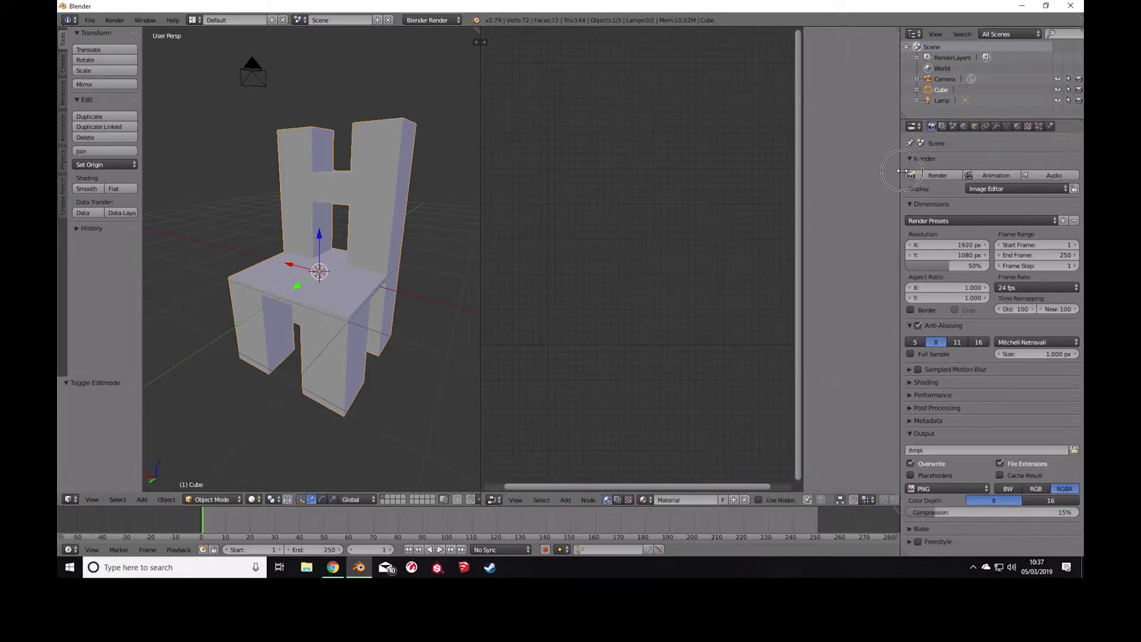
pyautogui.click(1016, 127)
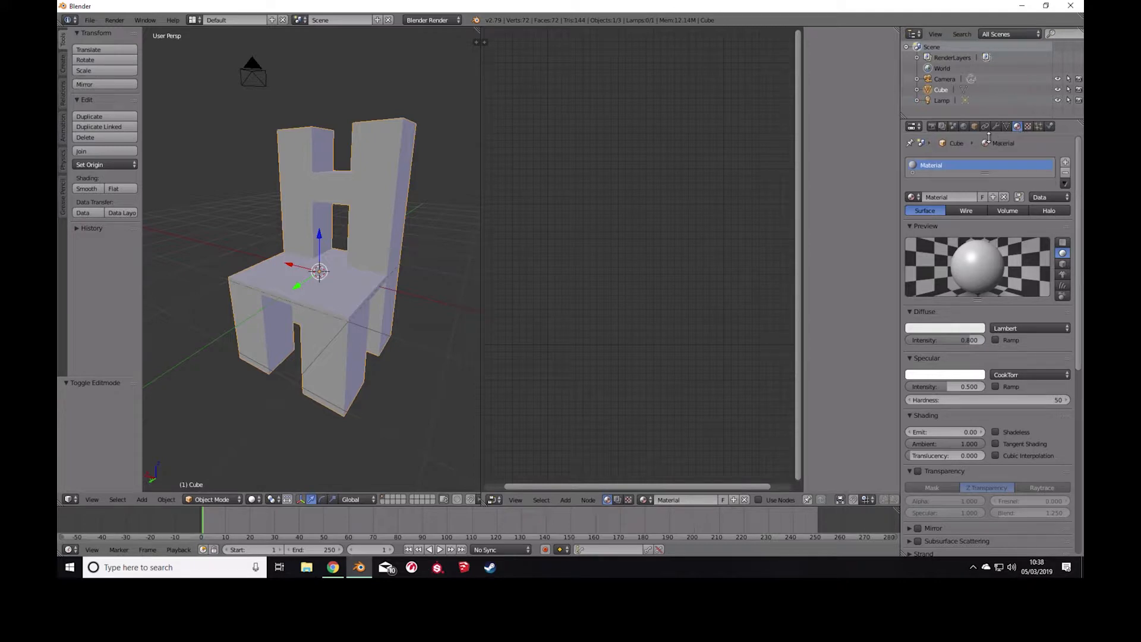
pyautogui.click(952, 196)
pyautogui.write('wood')
pyautogui.press('Return')
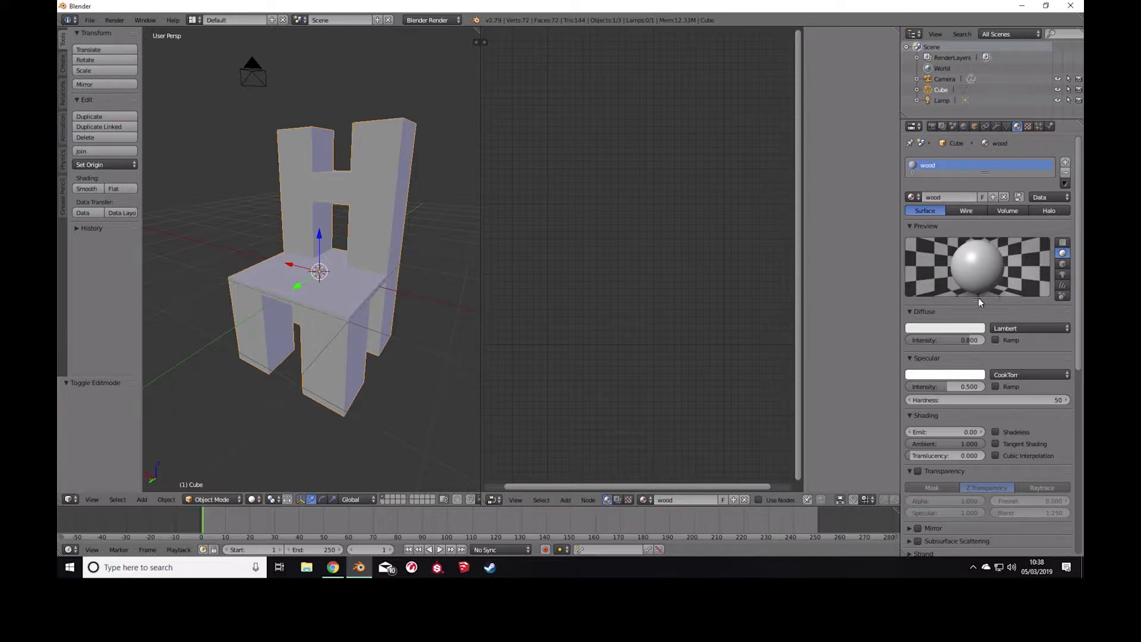
# Switch the render engine to Cycles Render and enable nodes for the wood material.
pyautogui.click(433, 23)
pyautogui.click(461, 57)
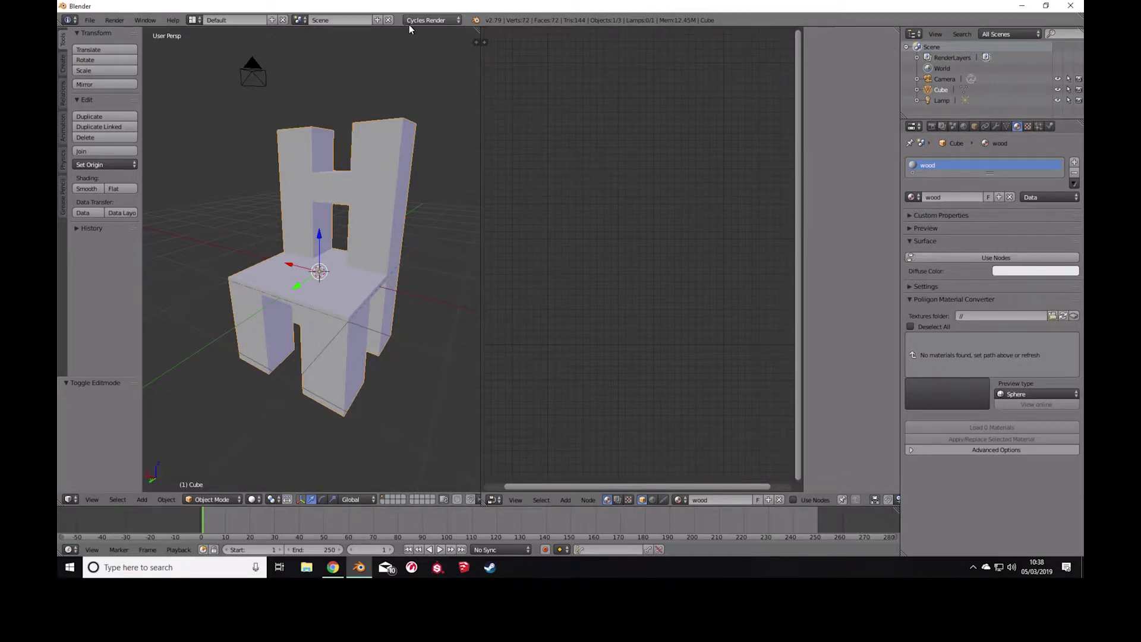
pyautogui.click(1019, 258)
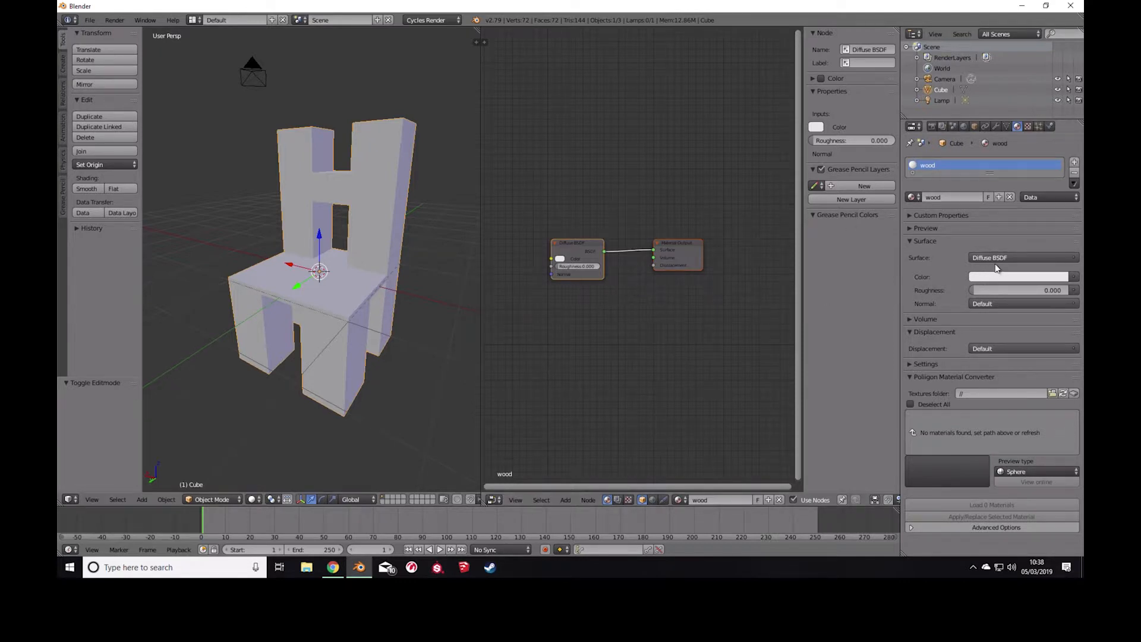
# Set the wood material's surface to Principled BSDF and connect an Image Texture to its Base Color.
pyautogui.click(1015, 257)
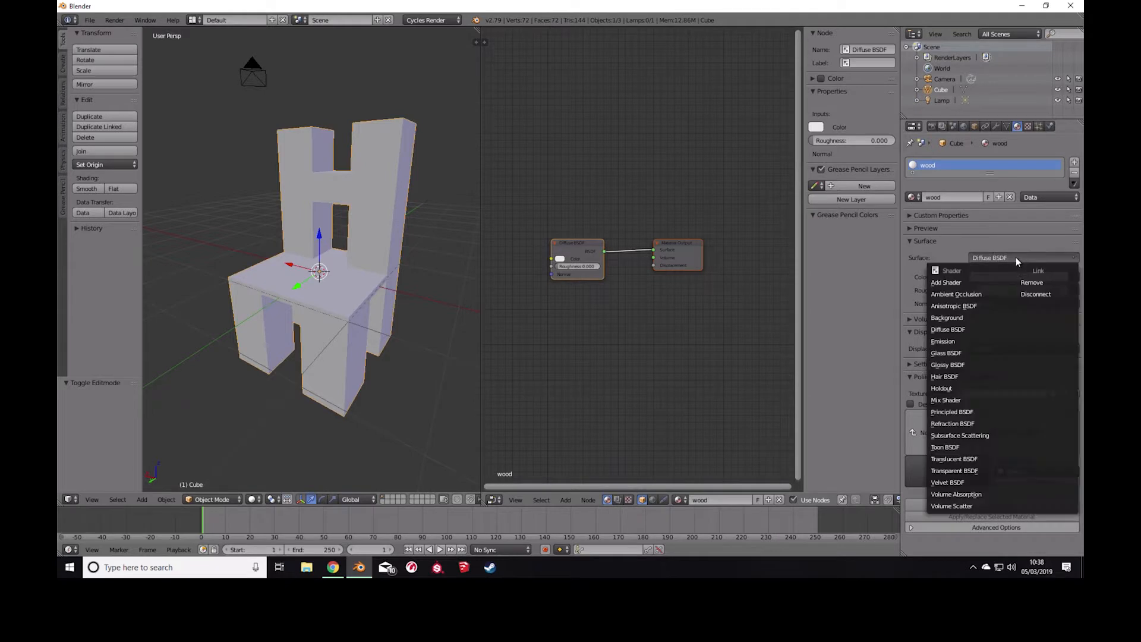
pyautogui.click(969, 413)
pyautogui.moveTo(649, 324); pyautogui.dragTo(730, 274, button='middle')
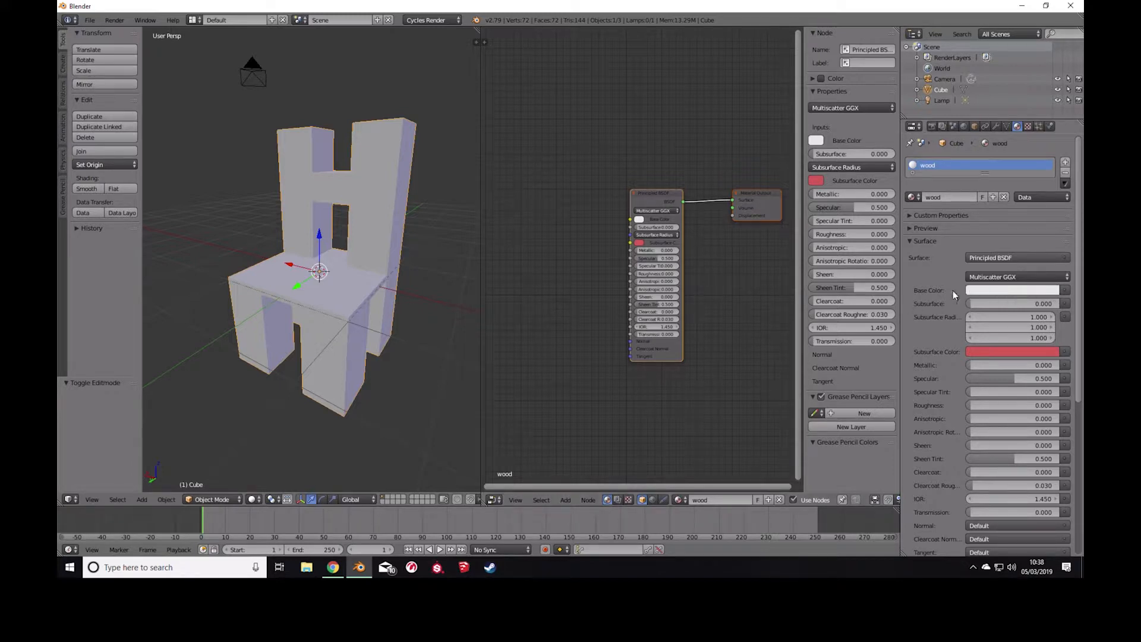
pyautogui.click(1064, 290)
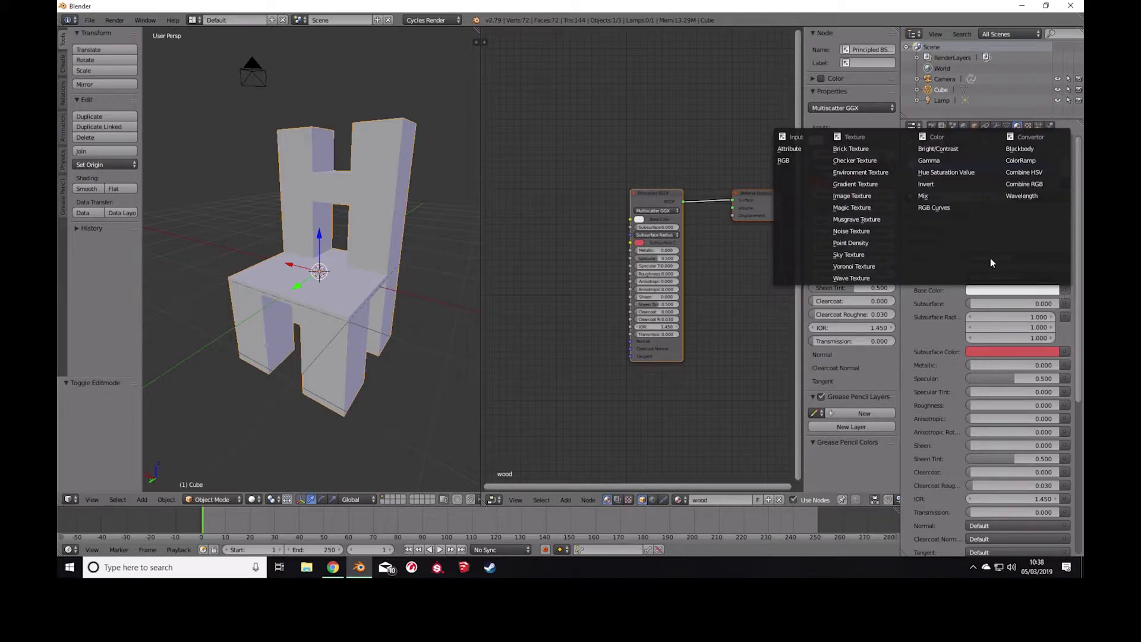
pyautogui.click(869, 197)
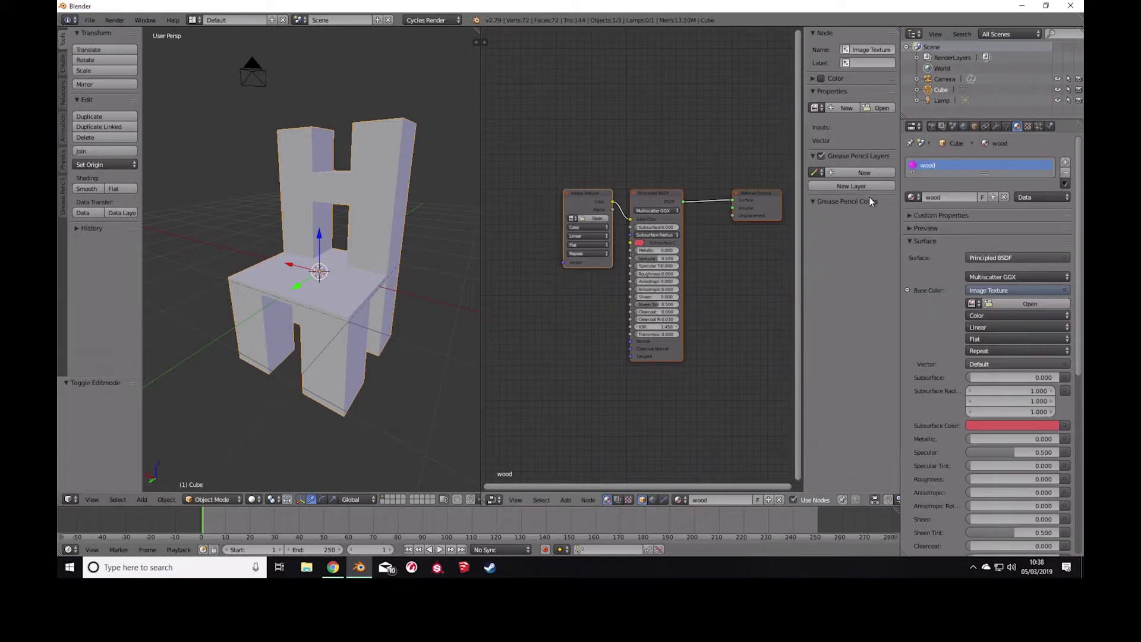
# Load WoodFlooring066_COL_3K.jpg from D:\Textures\WoodFlooring066\3K into the Base Color image texture.
pyautogui.click(1024, 307)
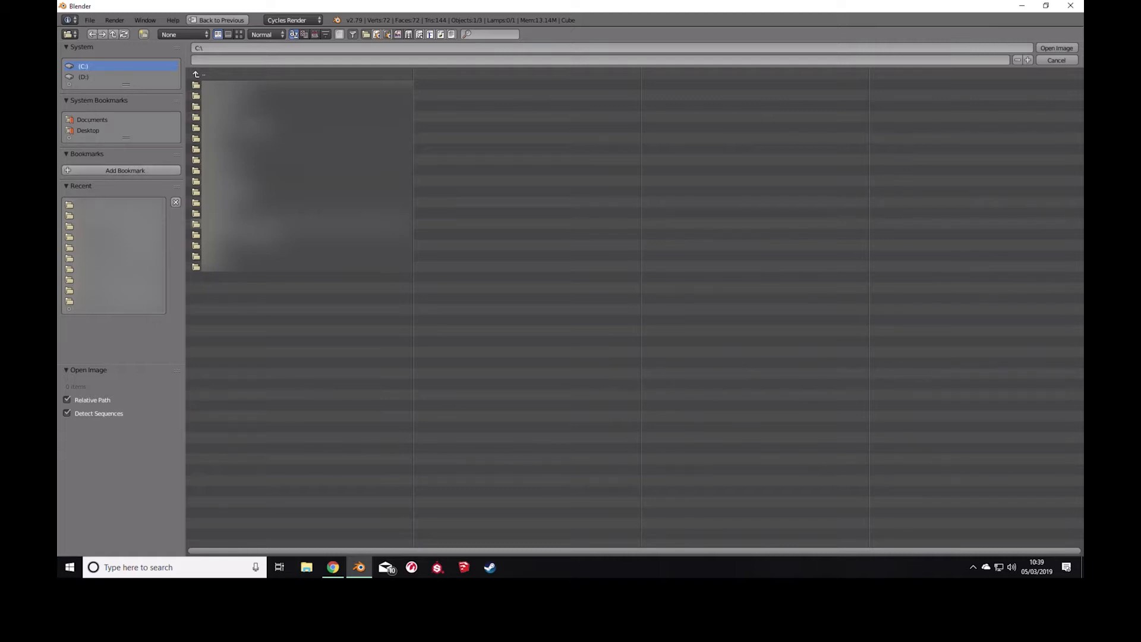
pyautogui.click(84, 77)
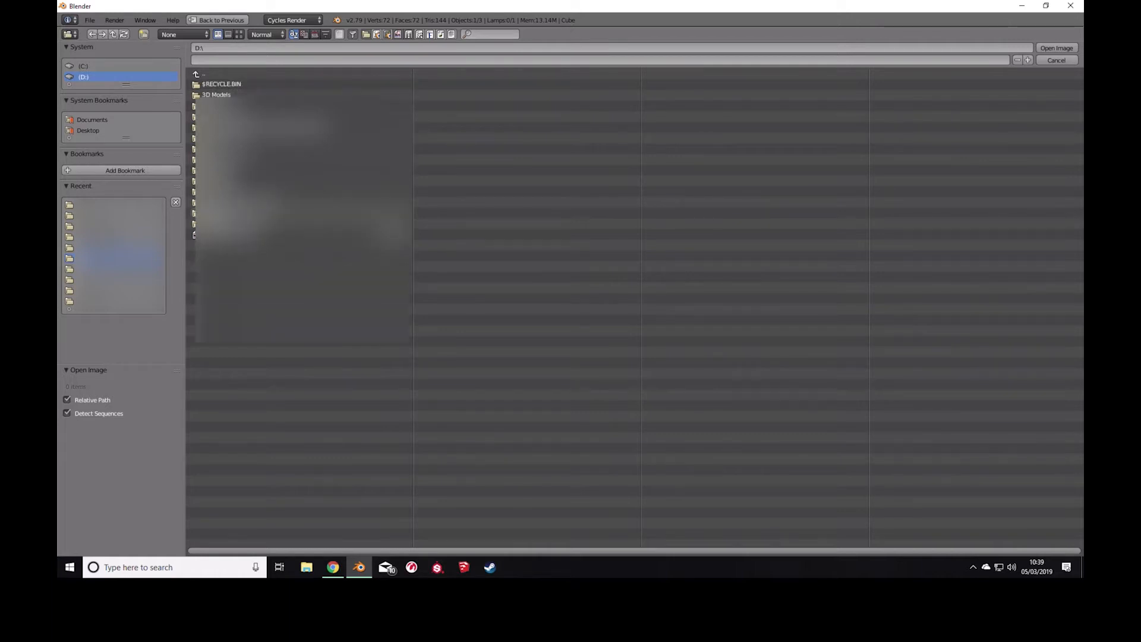
pyautogui.click(214, 214)
pyautogui.click(232, 117)
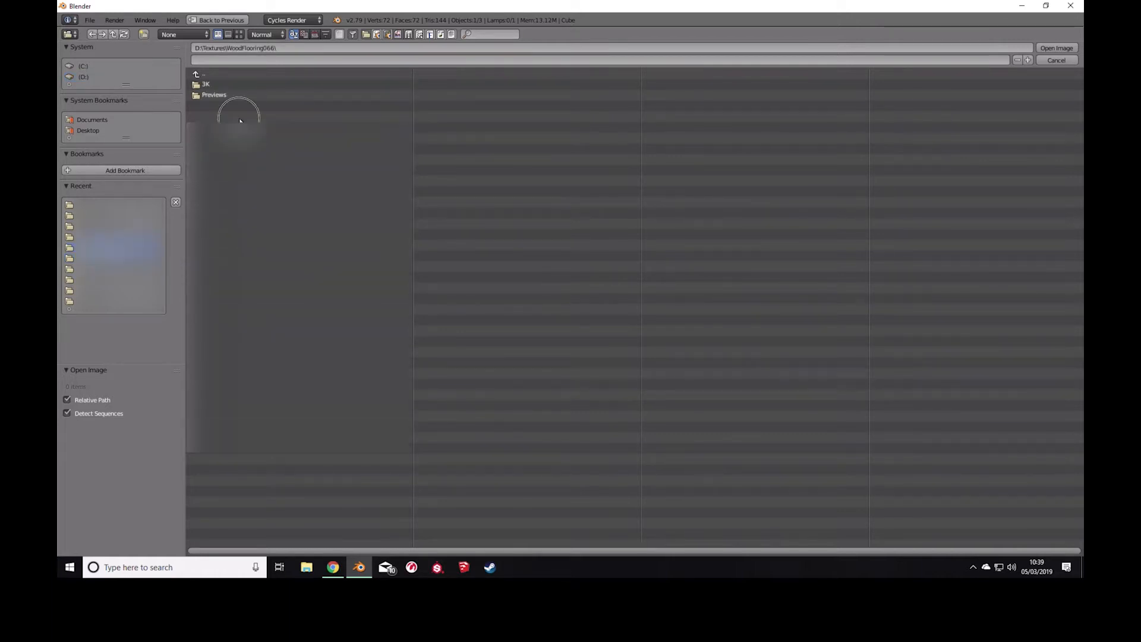
pyautogui.click(205, 86)
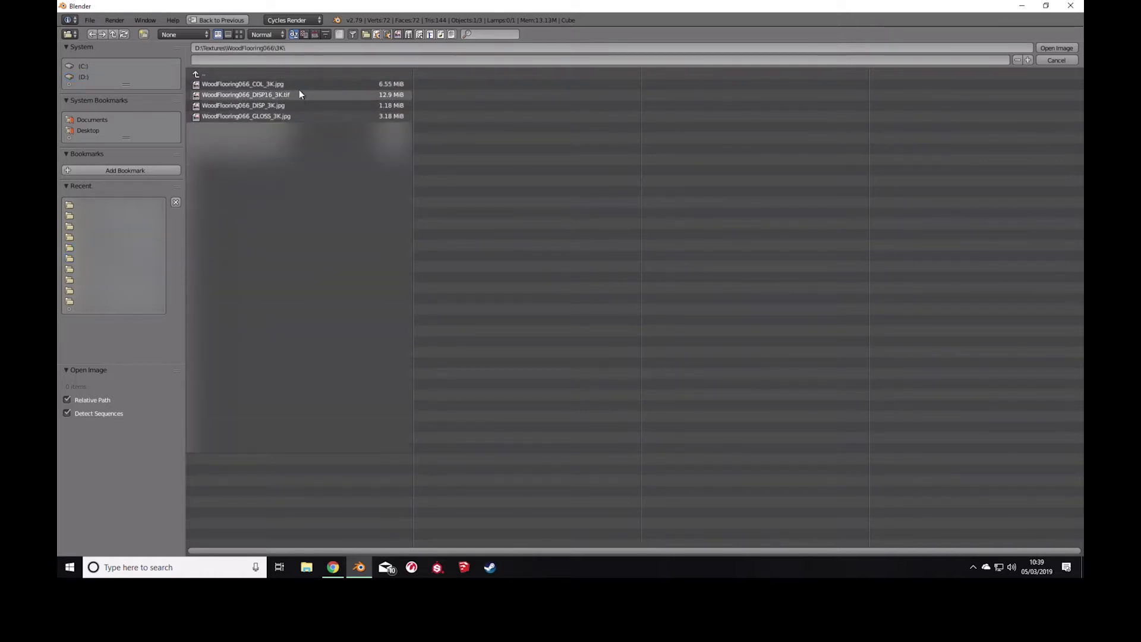
pyautogui.click(259, 85)
pyautogui.doubleClick(259, 85)
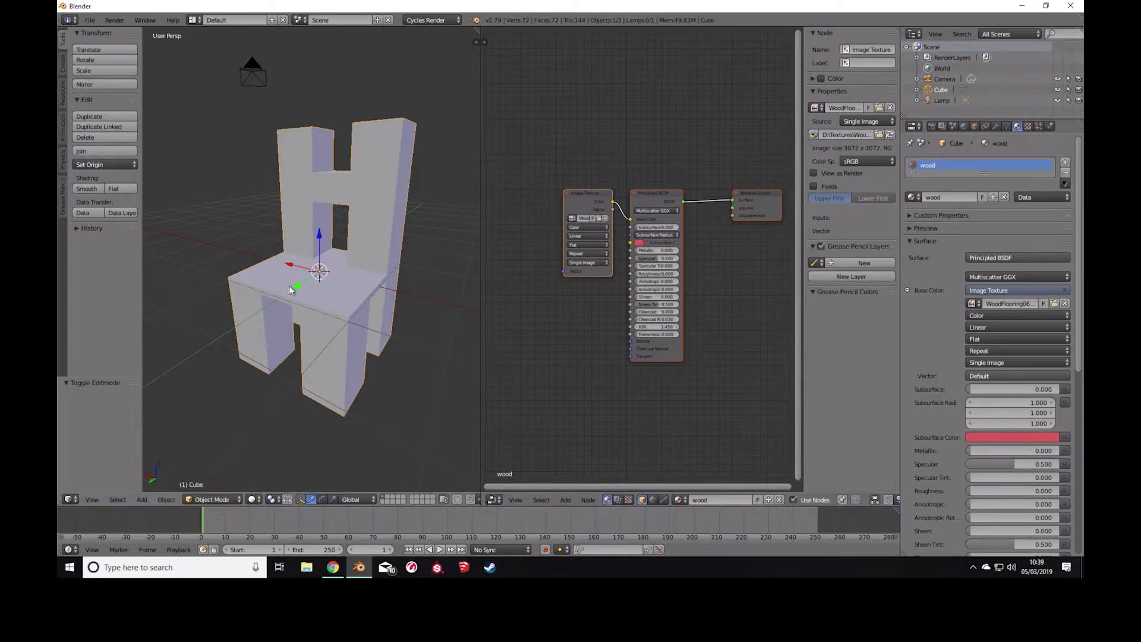
# Set the 3D view's shading to Material and view the textured chair from another angle.
pyautogui.click(255, 498)
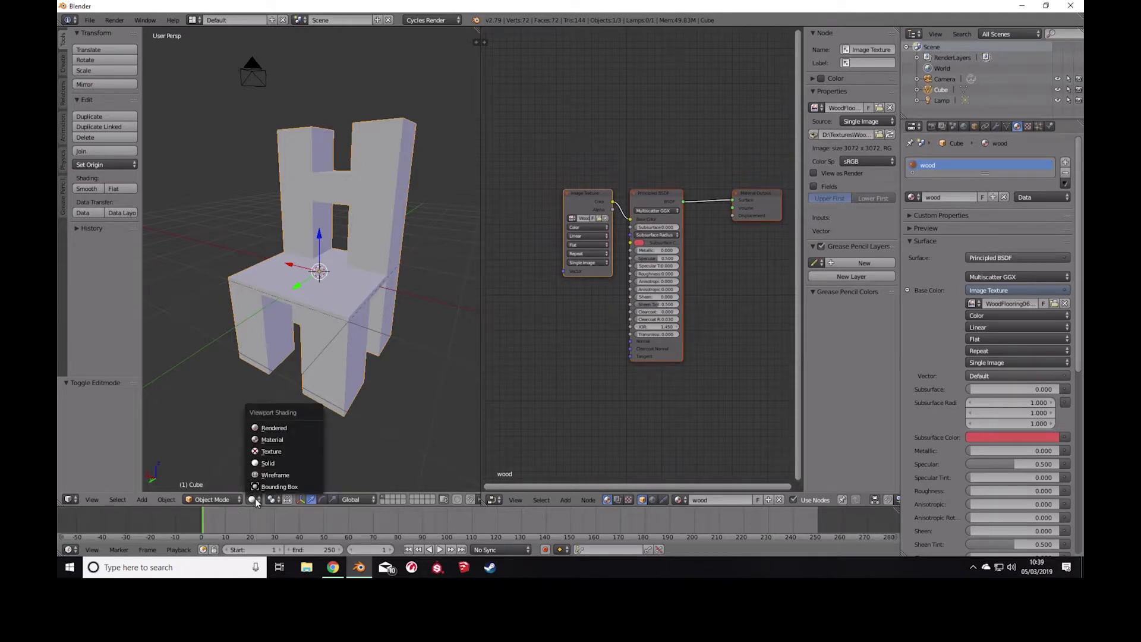
pyautogui.click(277, 441)
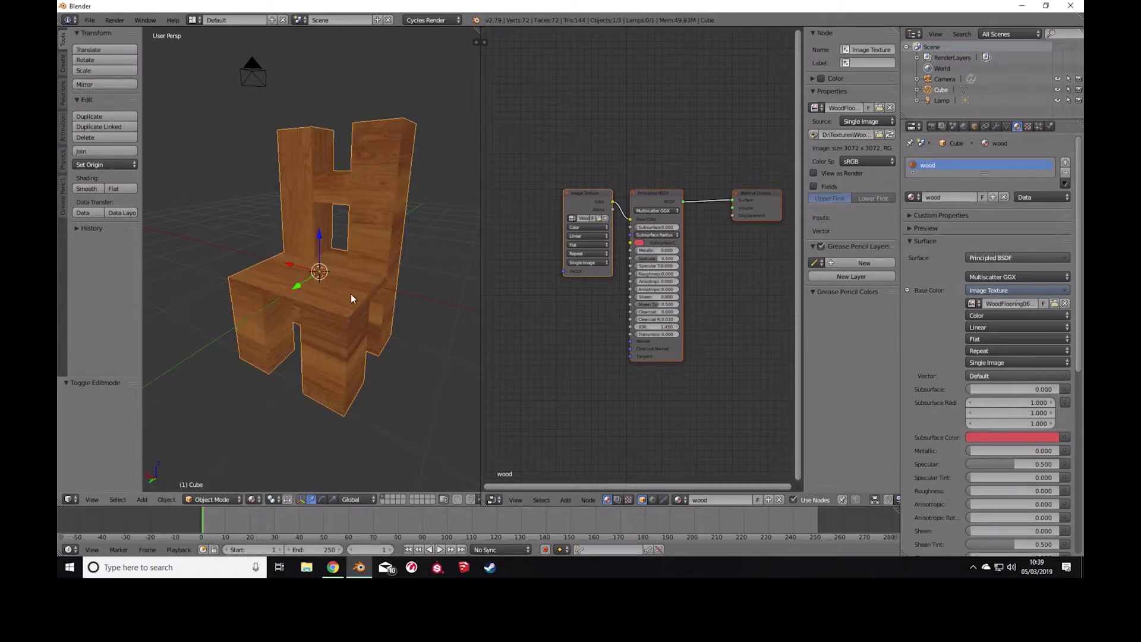
pyautogui.moveTo(313, 294)
pyautogui.mouseDown(button='middle')
pyautogui.moveTo(442, 272)
pyautogui.moveTo(249, 290)
pyautogui.moveTo(215, 270)
pyautogui.moveTo(201, 276)
pyautogui.moveTo(415, 115)
pyautogui.moveTo(351, 168)
pyautogui.moveTo(327, 284)
pyautogui.mouseUp(button='middle')
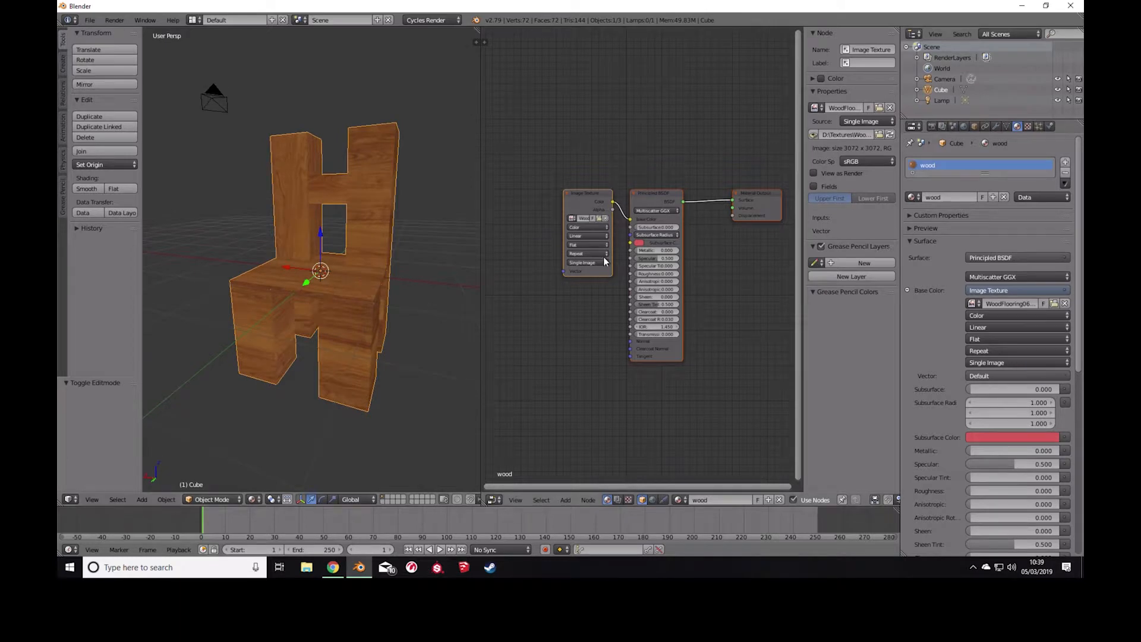
# Connect a new Image Texture to the wood material's Roughness and arrange both texture nodes to the left of the Principled BSDF.
pyautogui.moveTo(596, 193); pyautogui.dragTo(573, 152)
pyautogui.scroll(2, 609, 298)
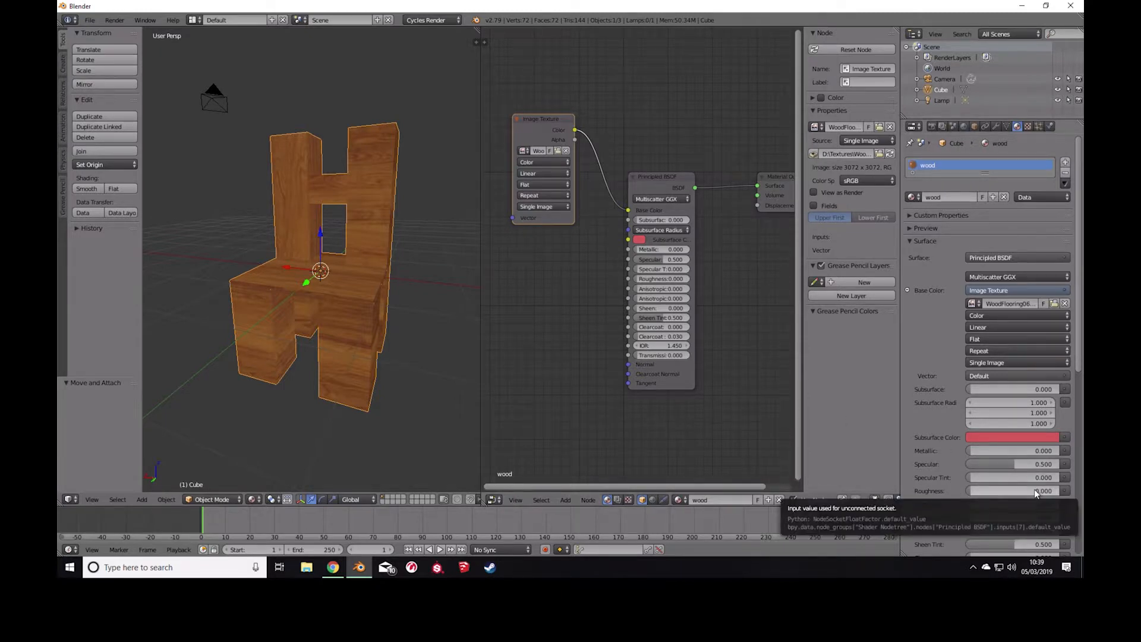
pyautogui.click(1065, 492)
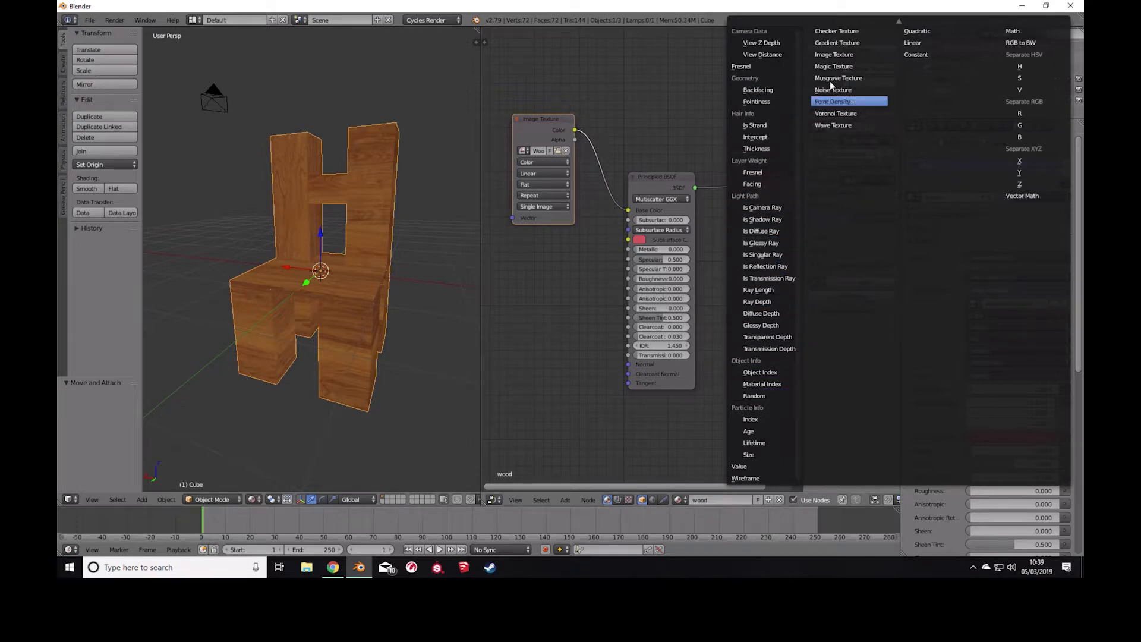
pyautogui.click(860, 54)
pyautogui.scroll(-3, 590, 385)
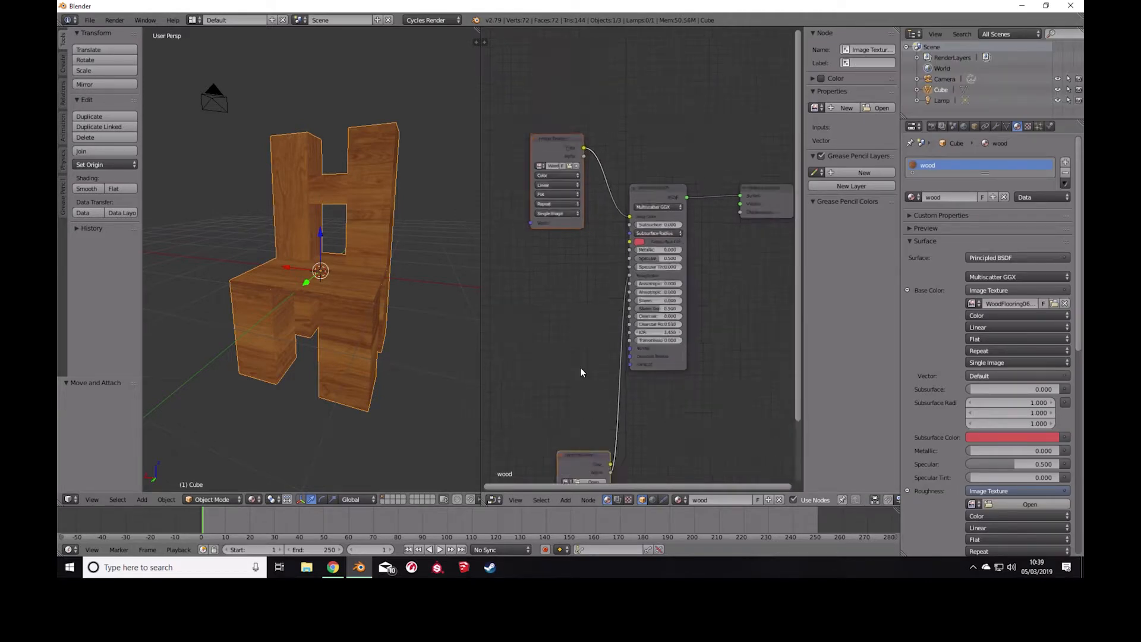
pyautogui.moveTo(589, 422); pyautogui.dragTo(533, 251)
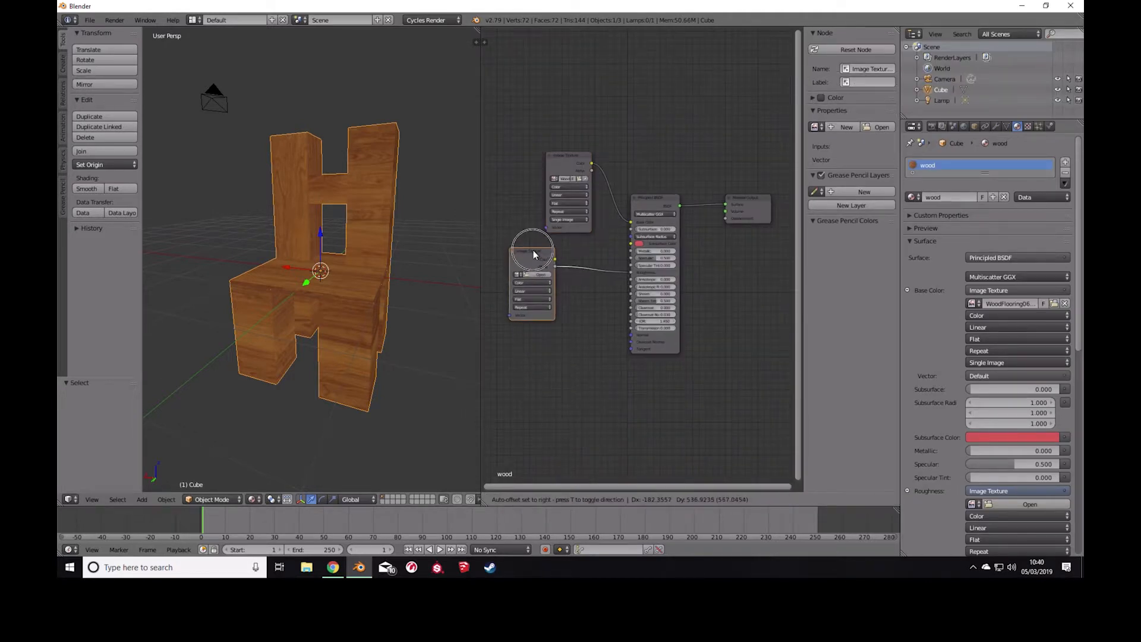
pyautogui.scroll(2, 505, 279)
pyautogui.moveTo(541, 271); pyautogui.dragTo(691, 245, button='middle')
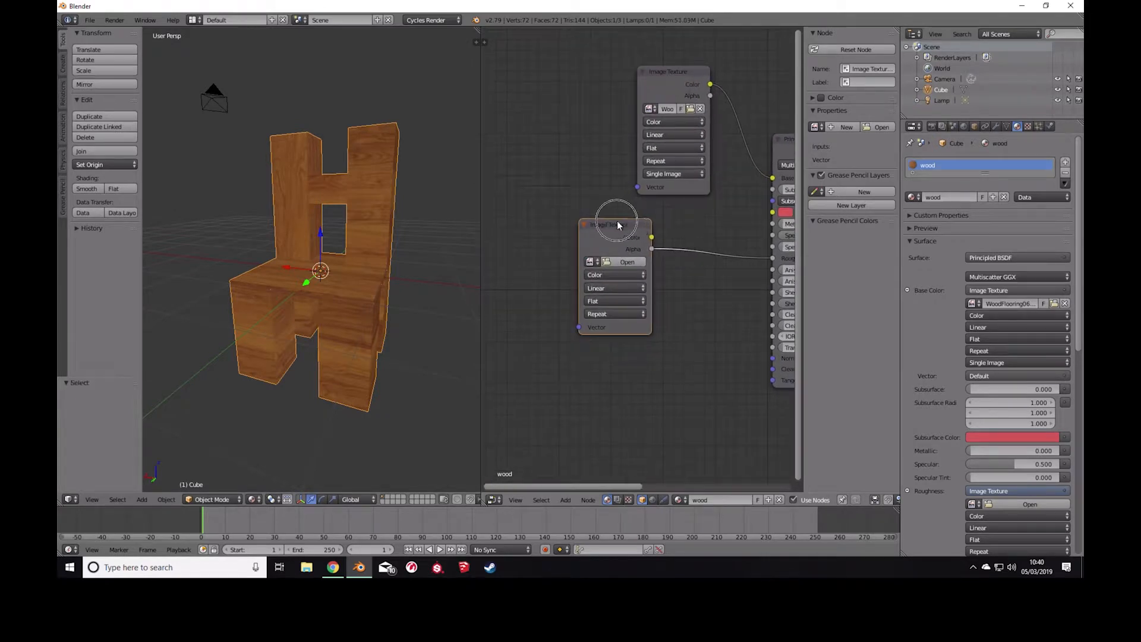
pyautogui.moveTo(614, 224); pyautogui.dragTo(577, 237)
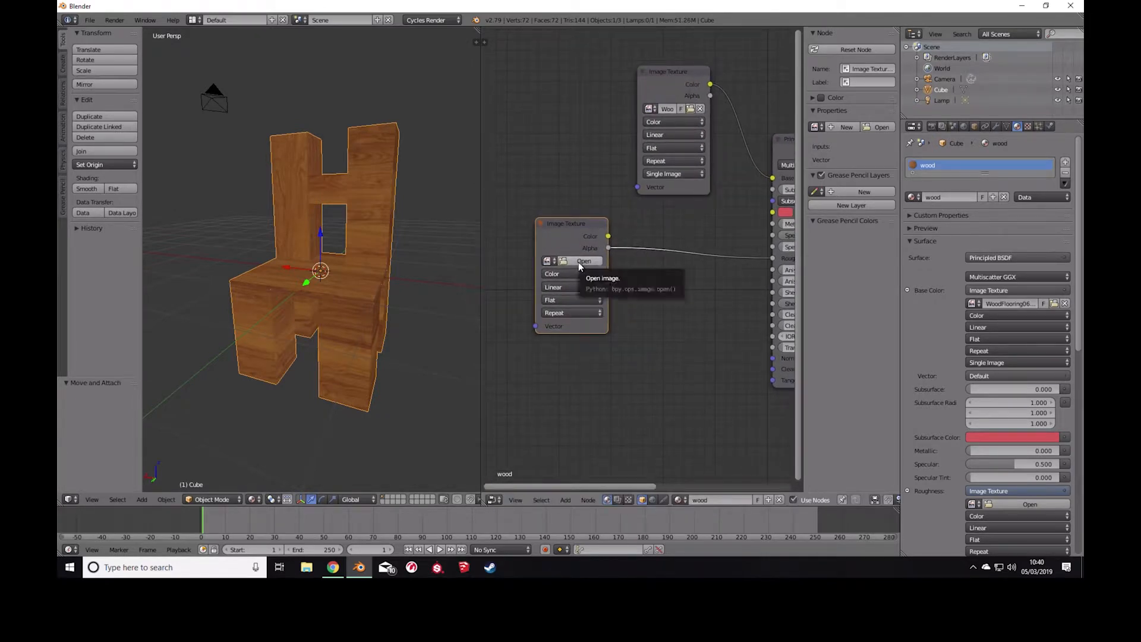
# Load WoodFlooring066_GLOSS_3K.jpg from D:\Textures\WoodFlooring066\3K into the Roughness image texture.
pyautogui.click(579, 262)
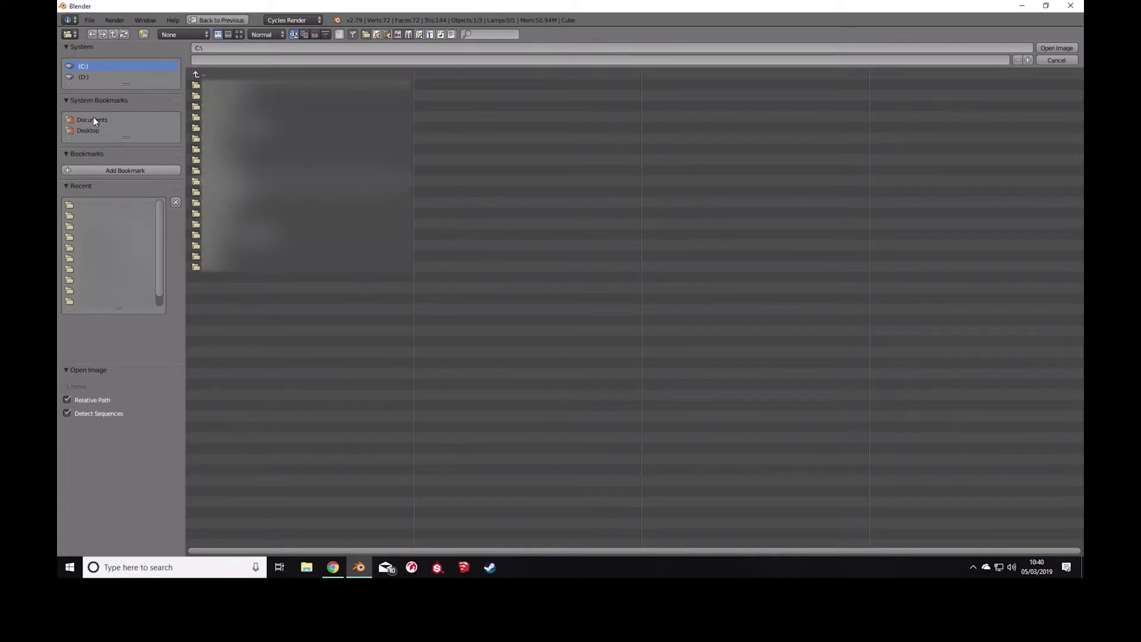
pyautogui.click(88, 79)
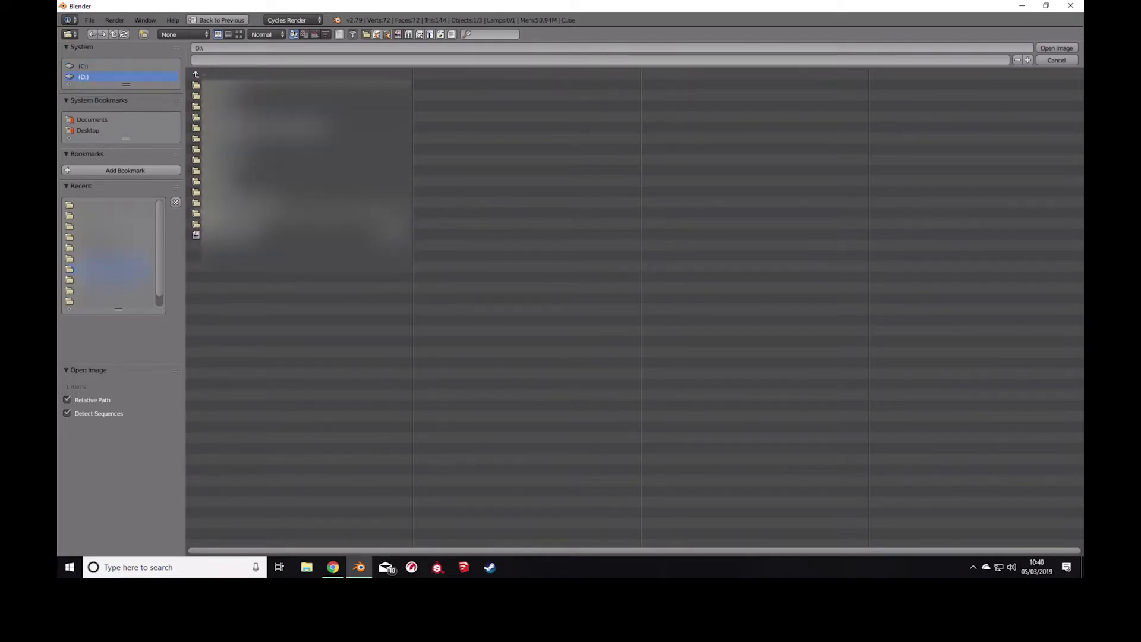
pyautogui.click(229, 213)
pyautogui.click(229, 118)
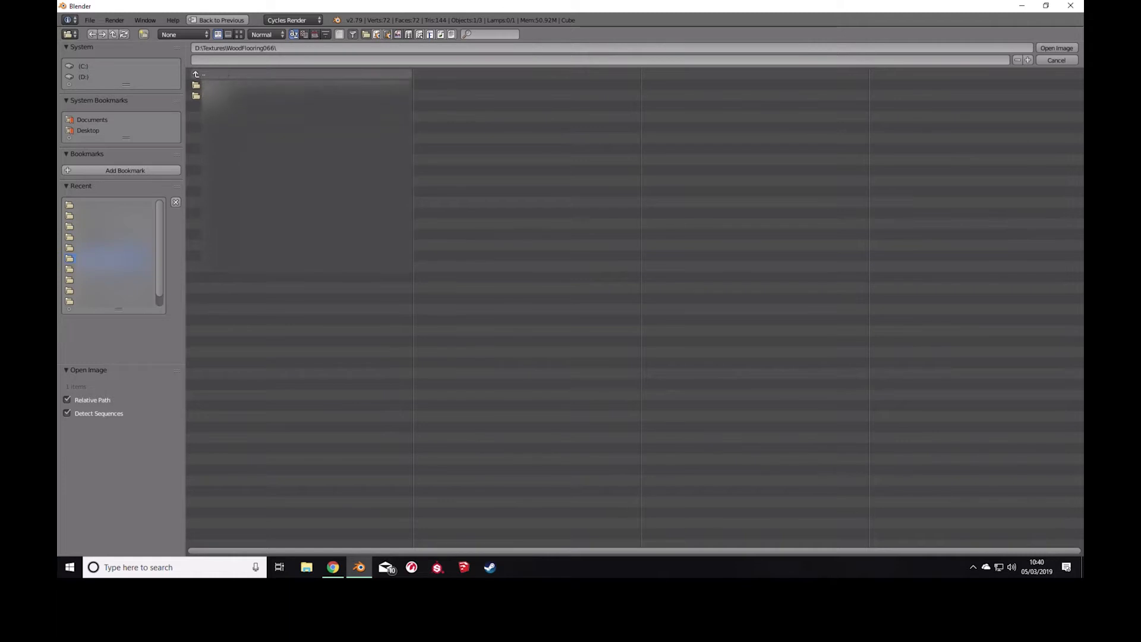
pyautogui.click(238, 95)
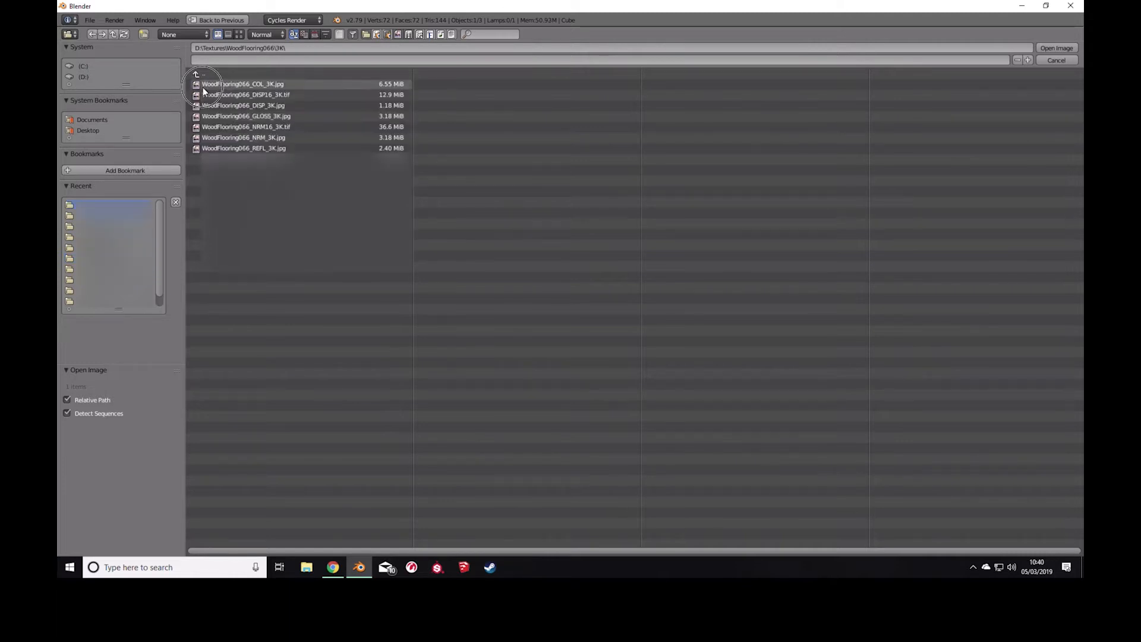
pyautogui.click(262, 116)
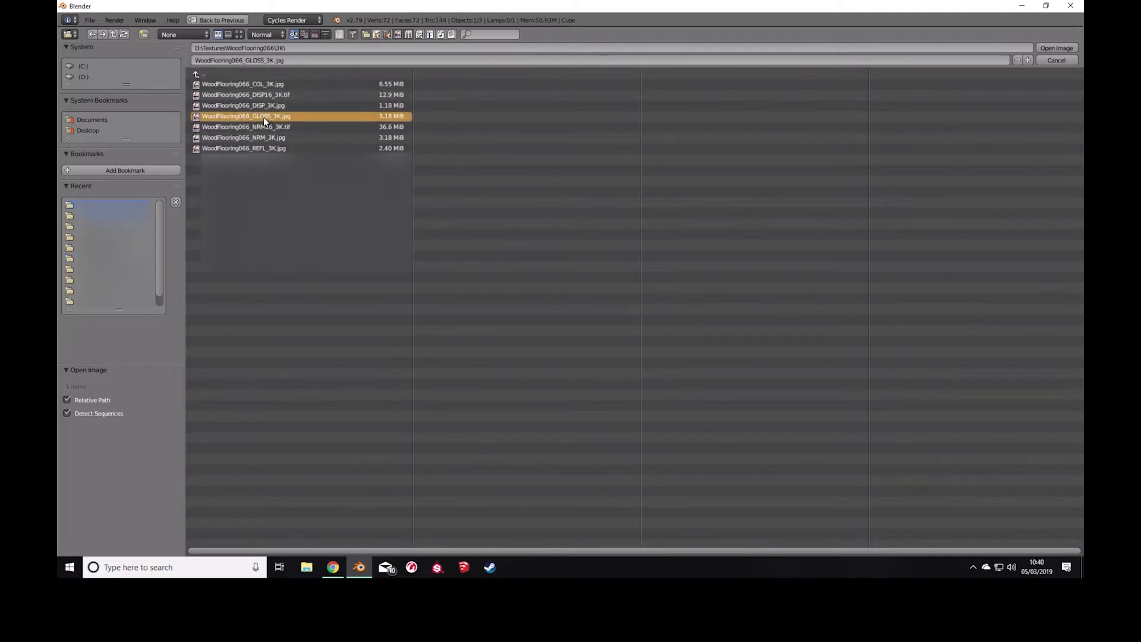
pyautogui.doubleClick(263, 116)
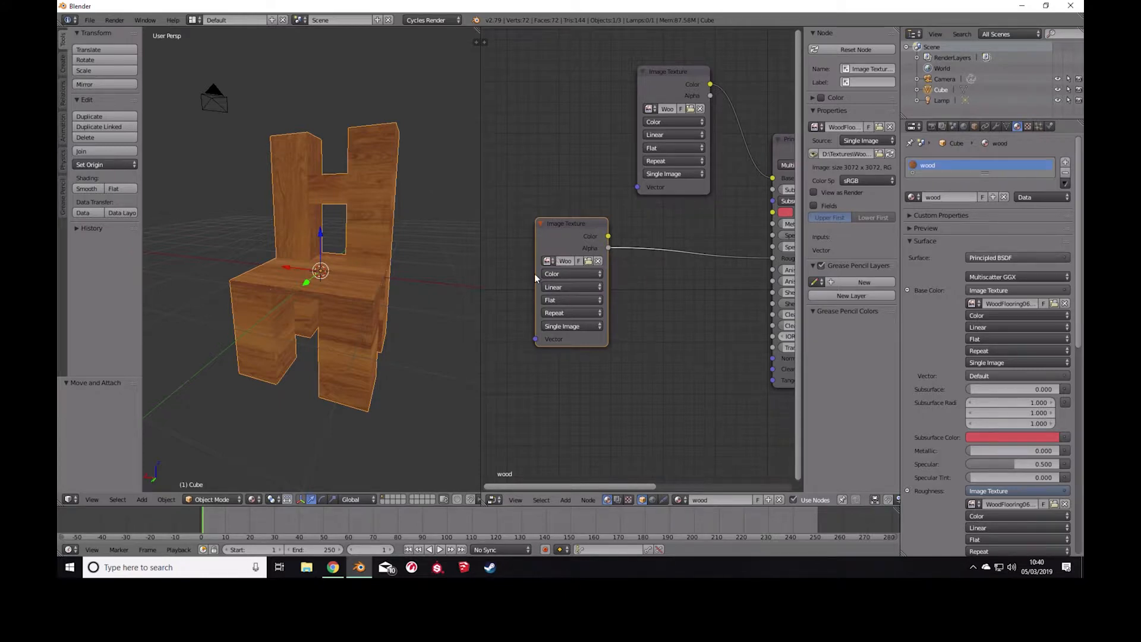
# Set the gloss texture's color space to Non-Color Data and move its node further from the Principled BSDF.
pyautogui.click(565, 276)
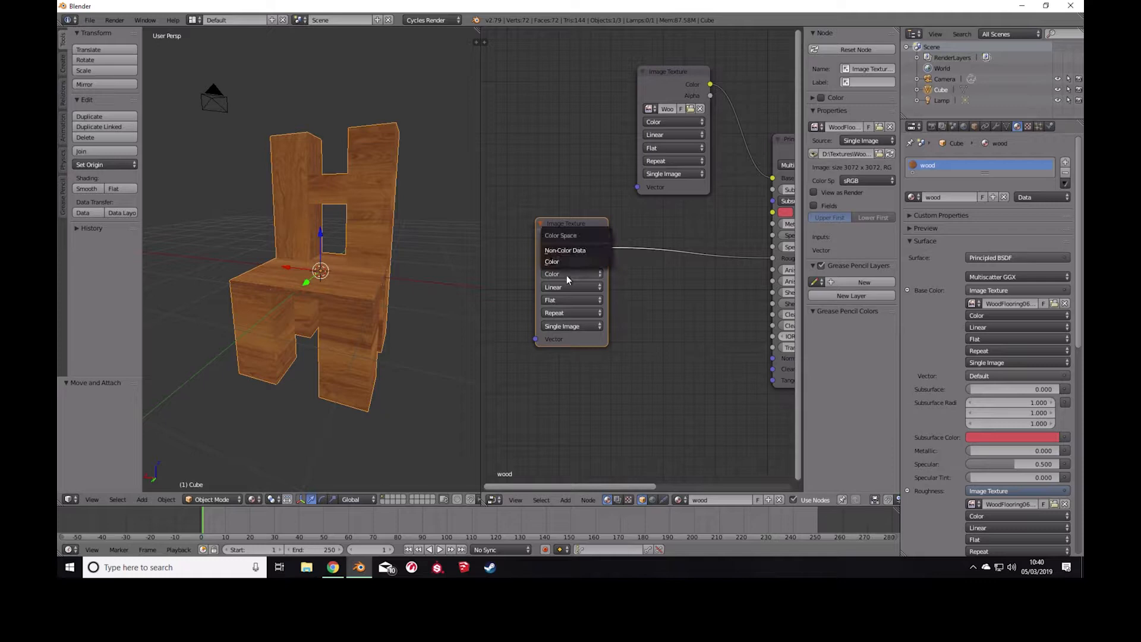
pyautogui.click(573, 251)
pyautogui.moveTo(580, 221); pyautogui.dragTo(543, 216)
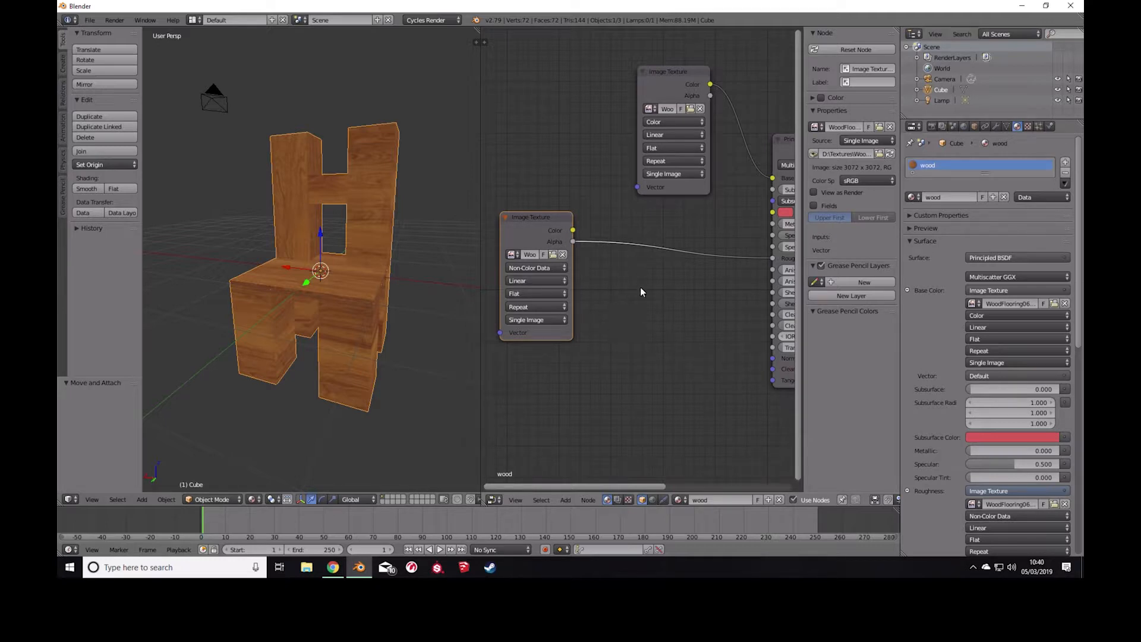
# Insert an Invert node between the gloss texture and Roughness, feeding it from the texture's Color output.
pyautogui.hotkey('shift', 'a')
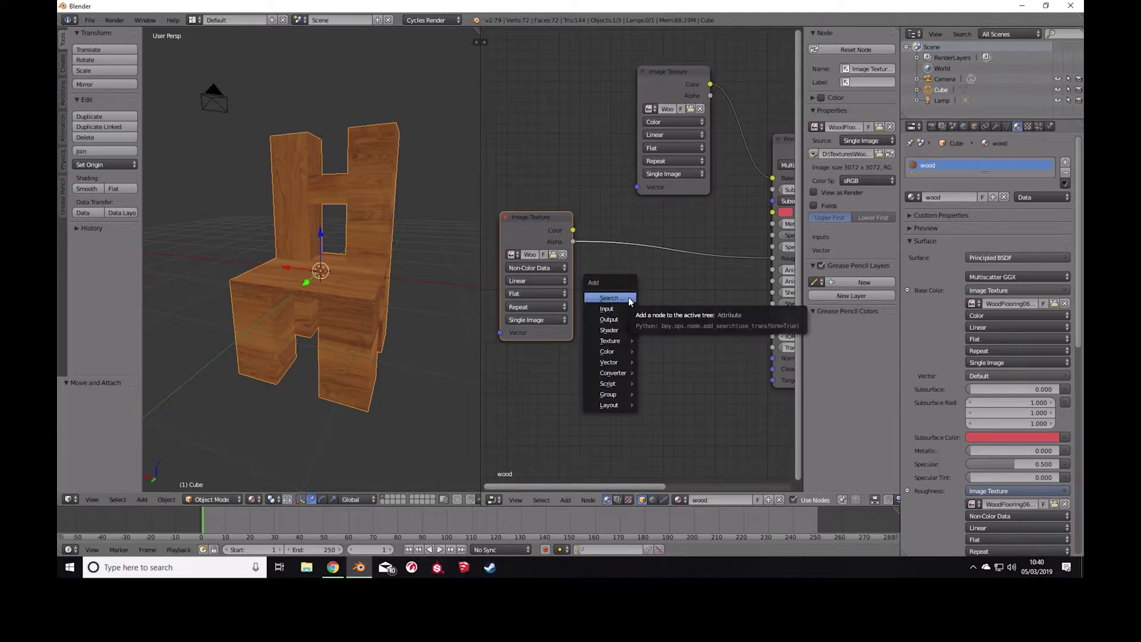
pyautogui.moveTo(618, 351)
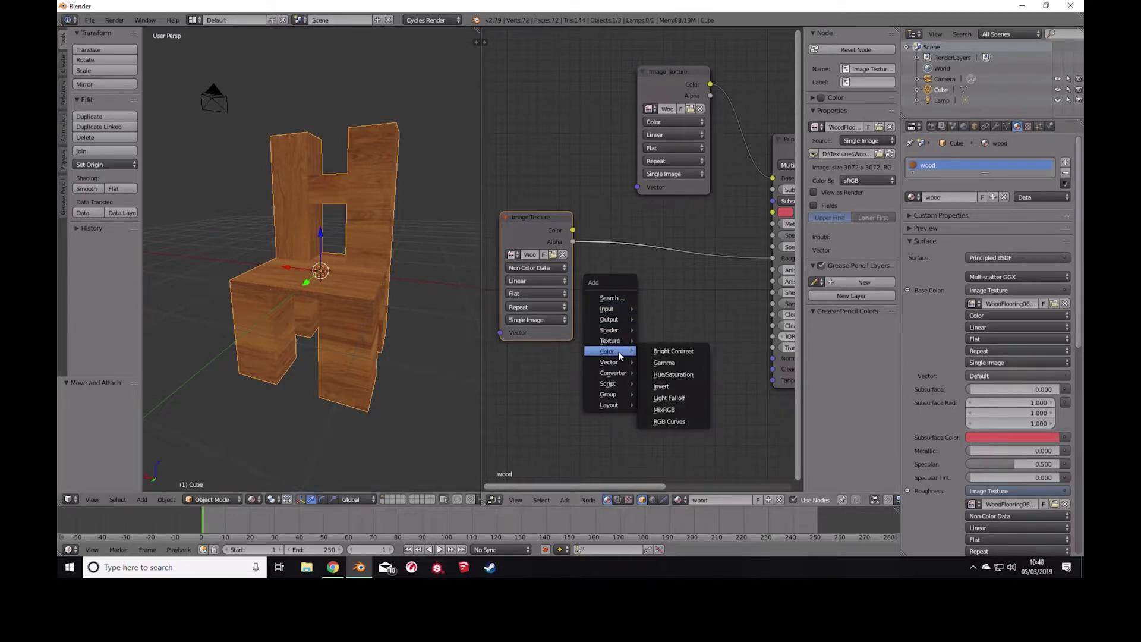
pyautogui.click(675, 391)
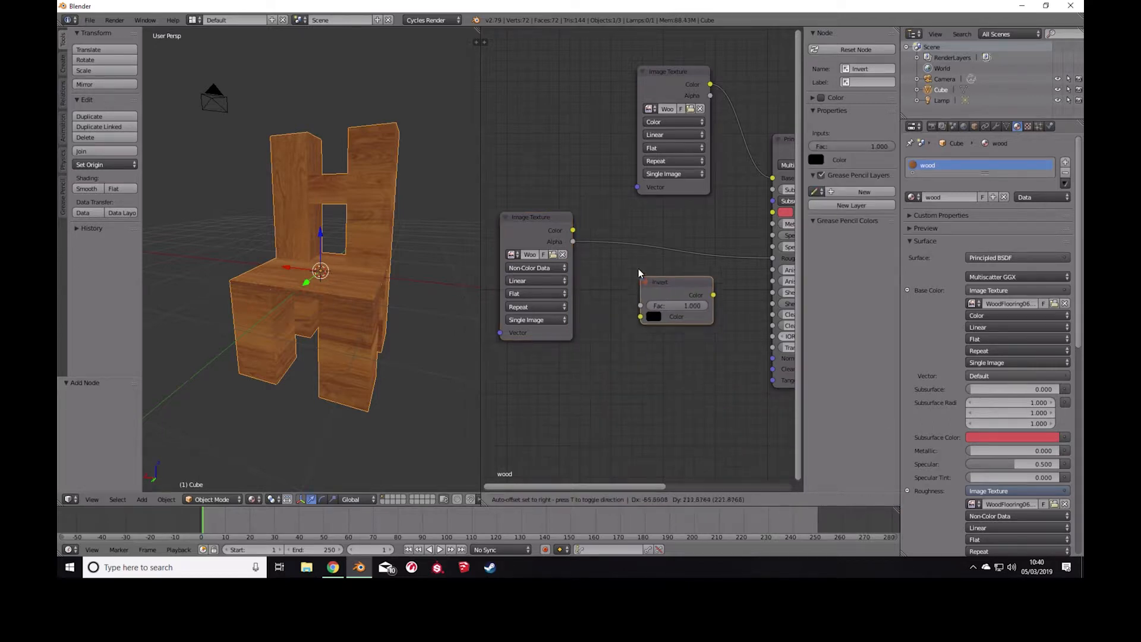
pyautogui.click(623, 231)
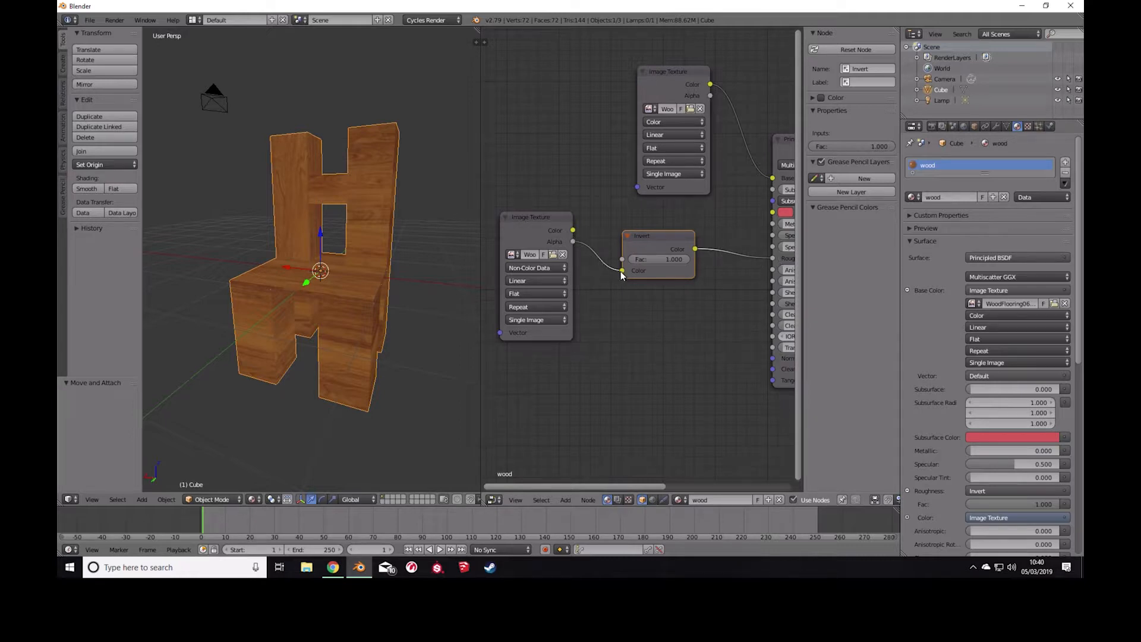
pyautogui.moveTo(621, 270)
pyautogui.mouseDown()
pyautogui.moveTo(576, 234)
pyautogui.moveTo(601, 268)
pyautogui.moveTo(622, 271)
pyautogui.mouseUp()
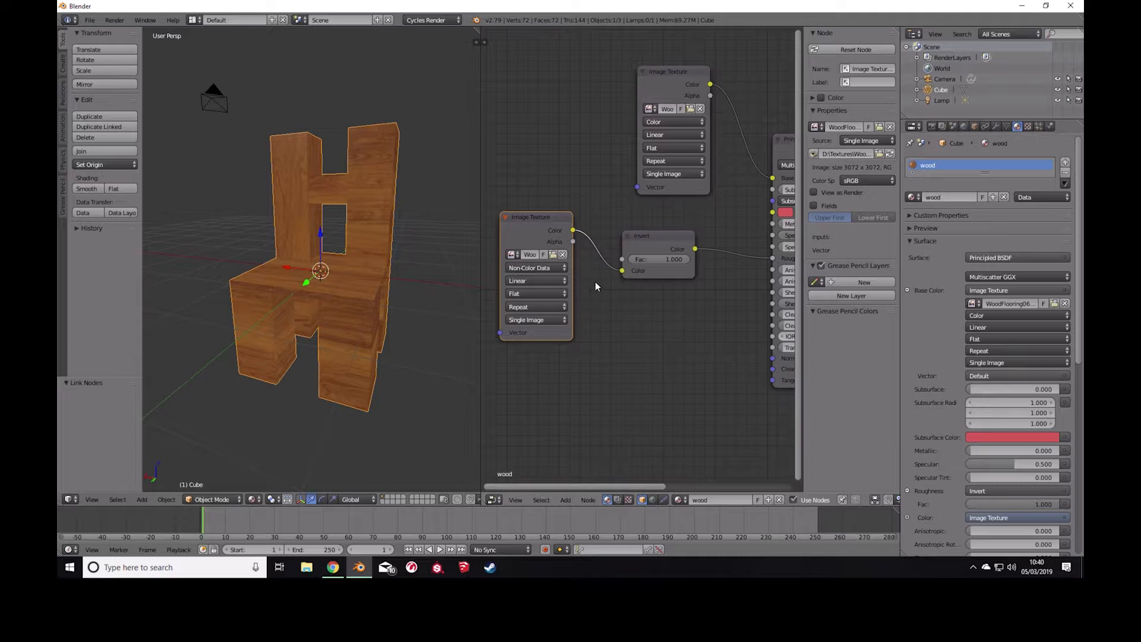
pyautogui.scroll(-3, 606, 285)
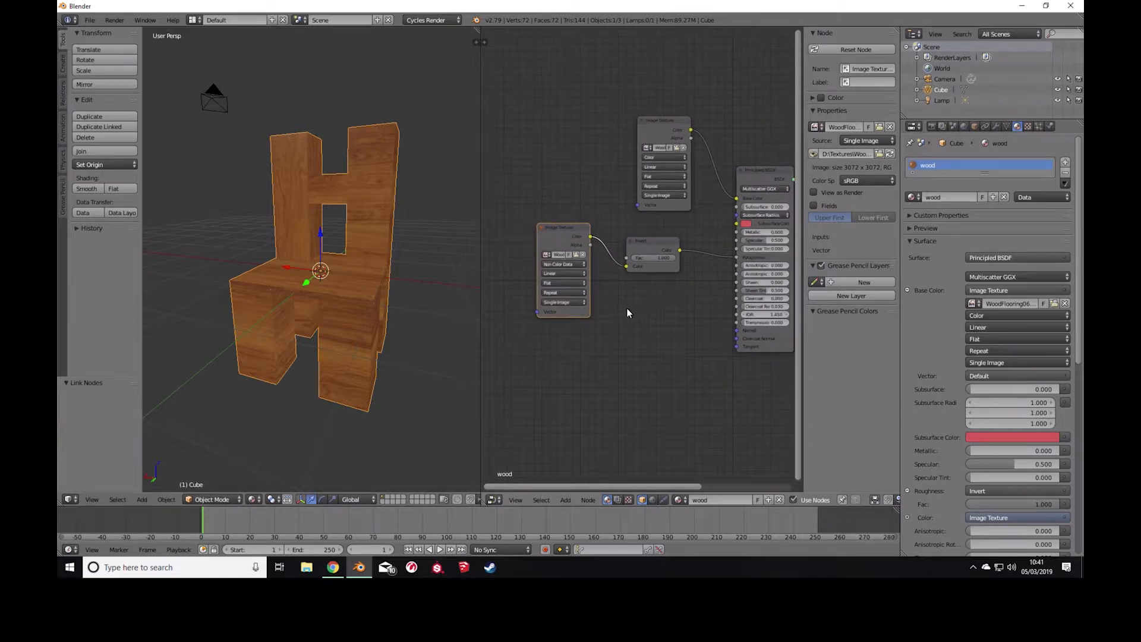
pyautogui.moveTo(417, 262)
pyautogui.mouseDown(button='middle')
pyautogui.moveTo(350, 251)
pyautogui.moveTo(394, 222)
pyautogui.moveTo(402, 265)
pyautogui.moveTo(415, 260)
pyautogui.moveTo(409, 240)
pyautogui.mouseUp(button='middle')
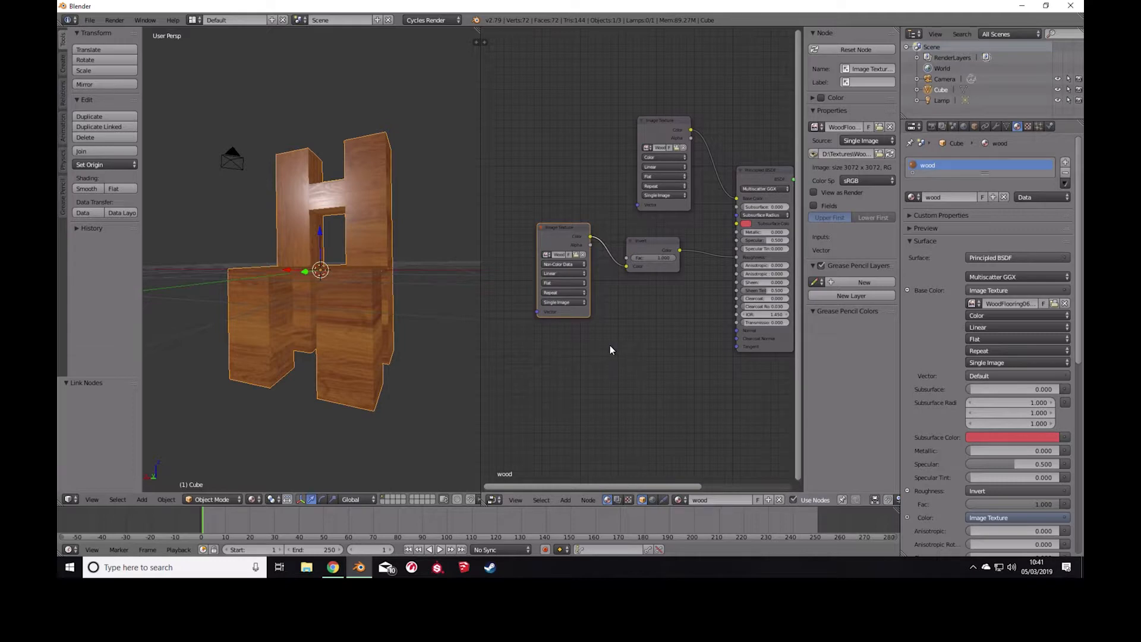
# Add a third Image Texture node below the gloss texture and connect its Color output to the Principled BSDF's Normal input.
pyautogui.hotkey('shift', 'a')
pyautogui.moveTo(598, 337)
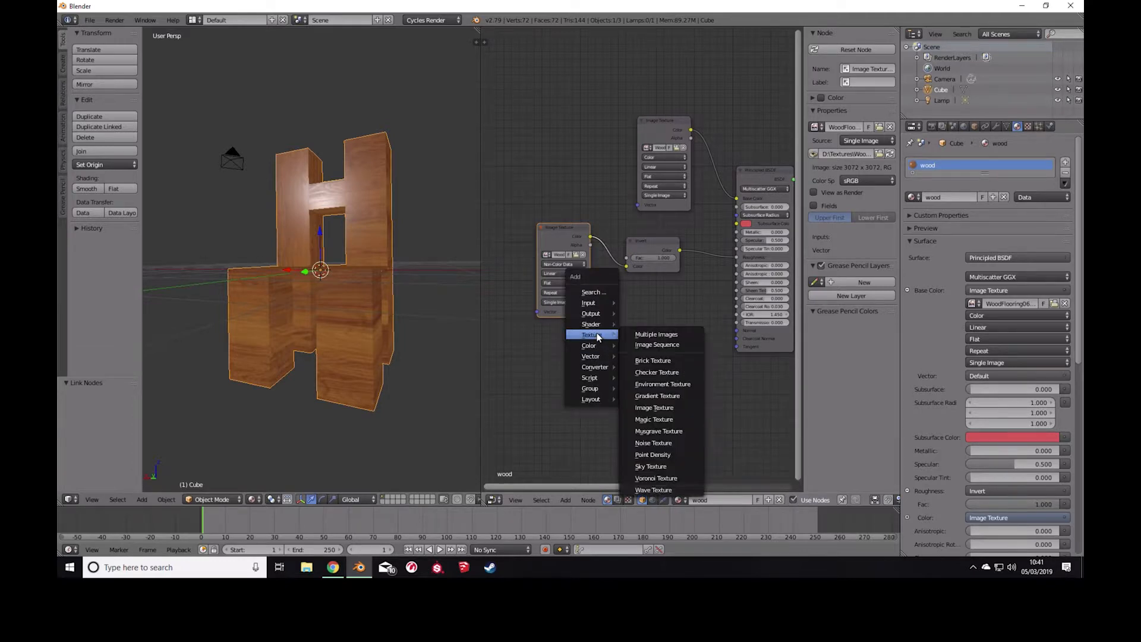
pyautogui.click(678, 410)
pyautogui.click(564, 363)
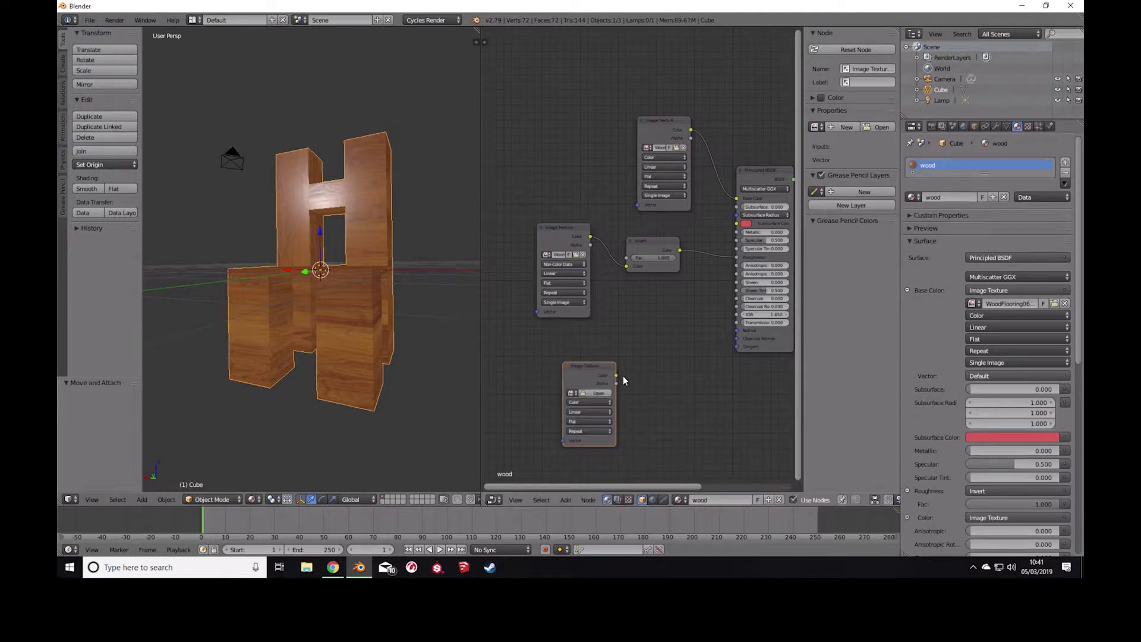
pyautogui.moveTo(616, 375); pyautogui.dragTo(737, 330)
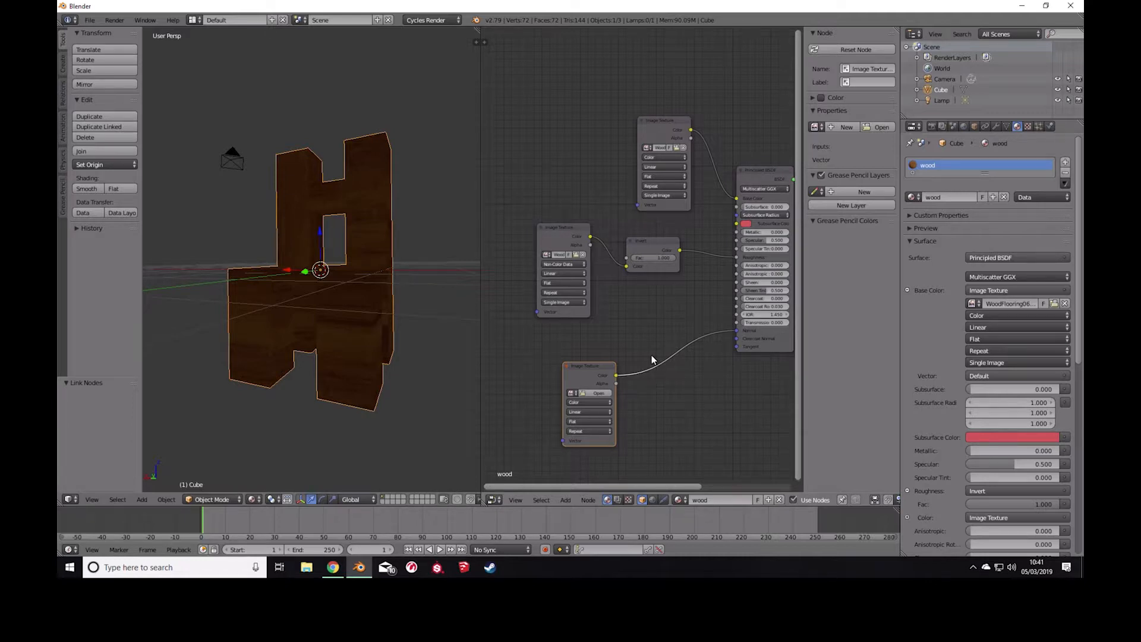
# Insert a Normal Map node on the link between the third image texture and the Normal input.
pyautogui.hotkey('shift', 'a')
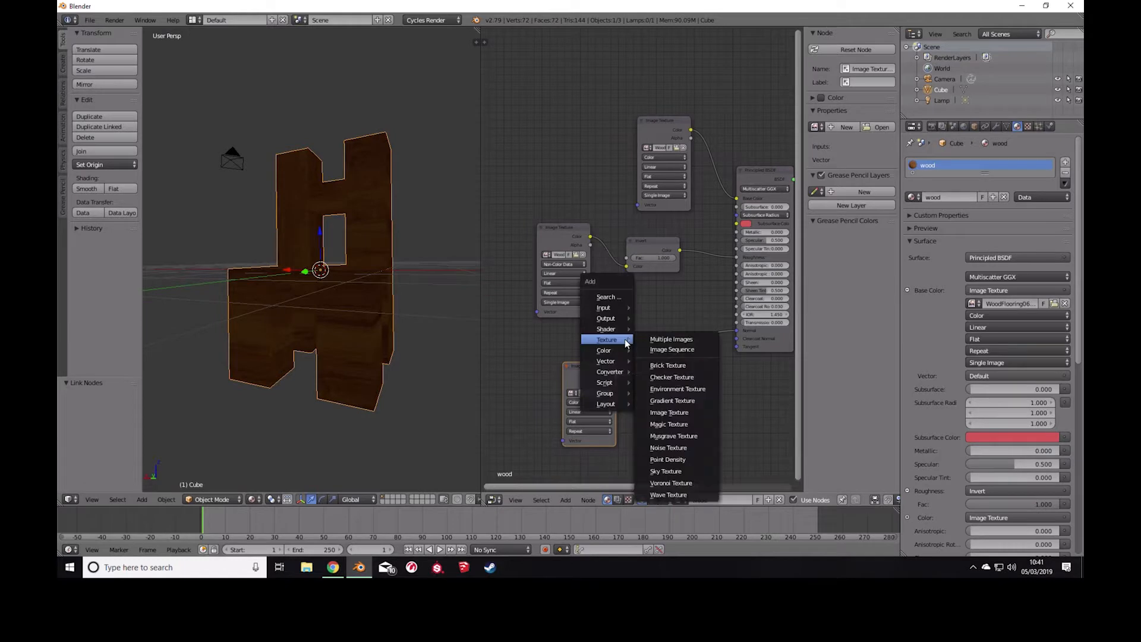
pyautogui.moveTo(612, 361)
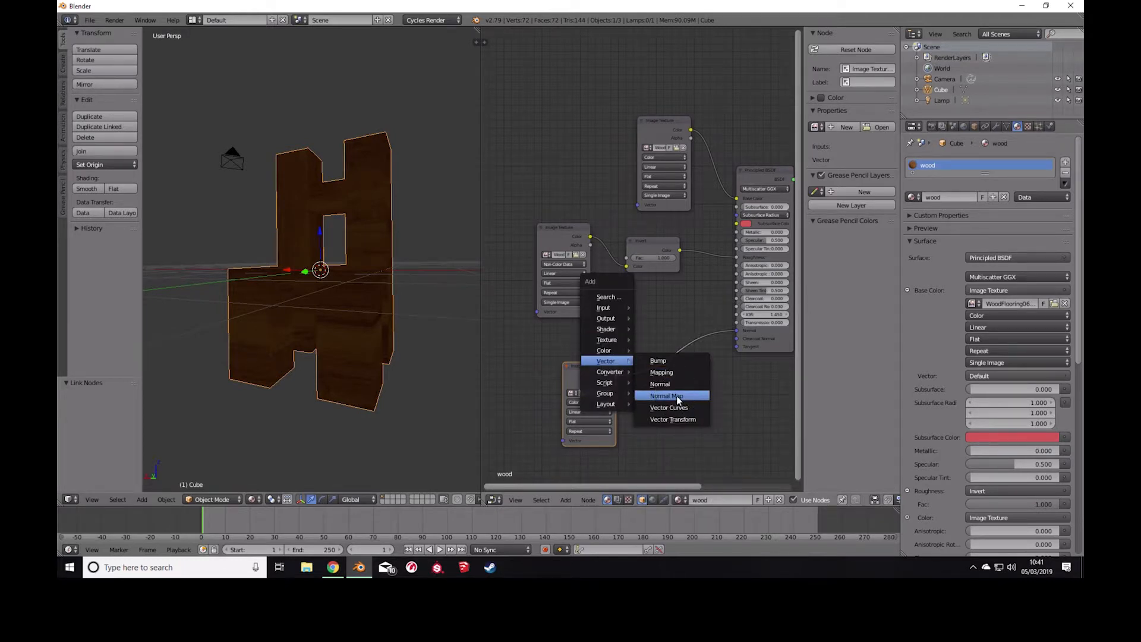
pyautogui.click(678, 397)
pyautogui.click(647, 339)
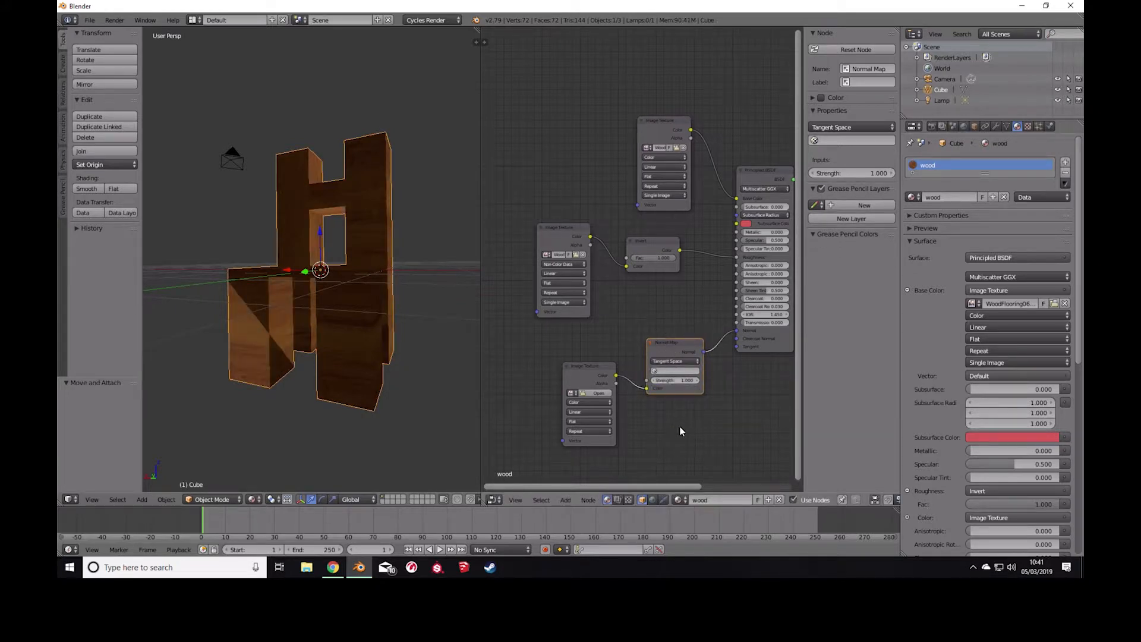
pyautogui.moveTo(437, 356); pyautogui.dragTo(410, 345, button='middle')
pyautogui.moveTo(415, 340); pyautogui.dragTo(331, 326, button='middle')
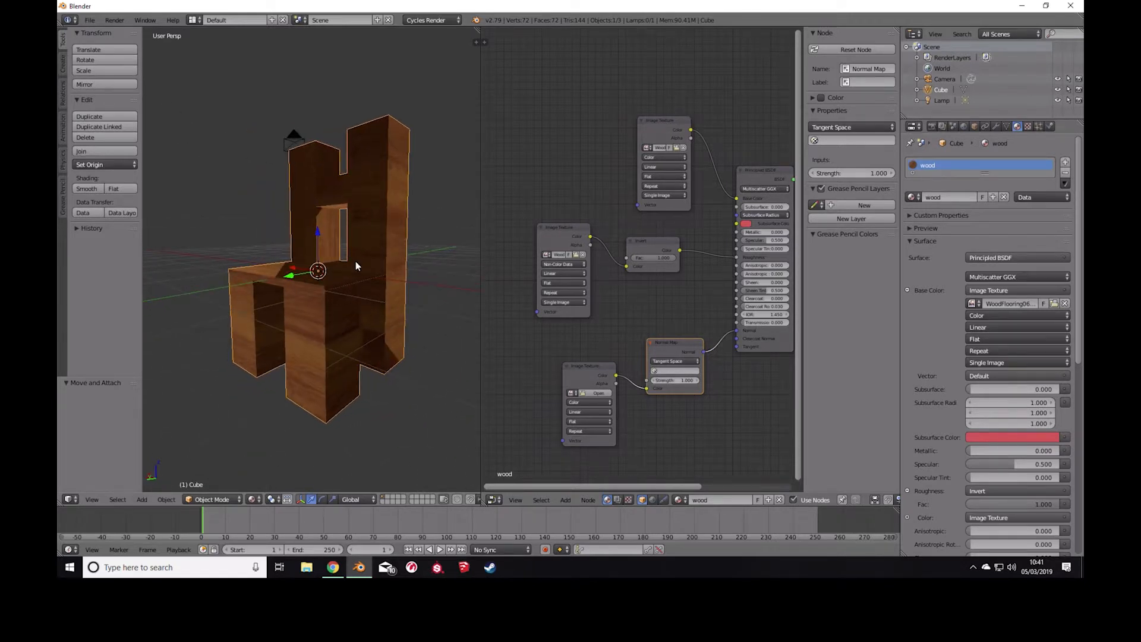
pyautogui.scroll(-2, 355, 261)
pyautogui.scroll(1, 358, 272)
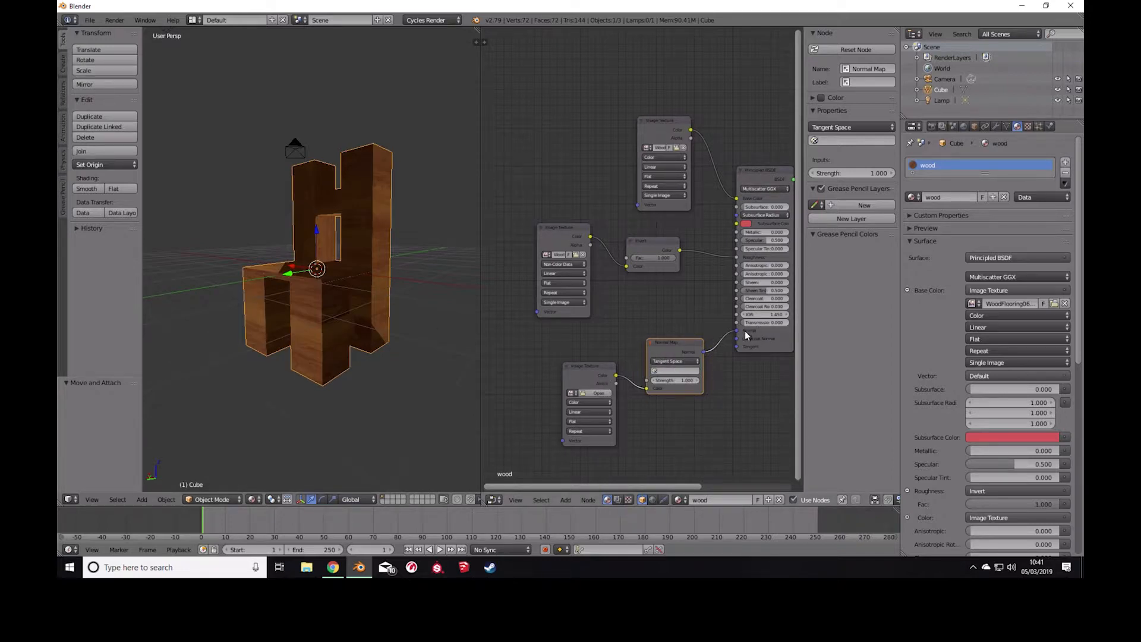
# Move the color Image Texture node up and further away from the Principled BSDF.
pyautogui.moveTo(664, 123); pyautogui.dragTo(626, 101)
pyautogui.scroll(-1, 651, 219)
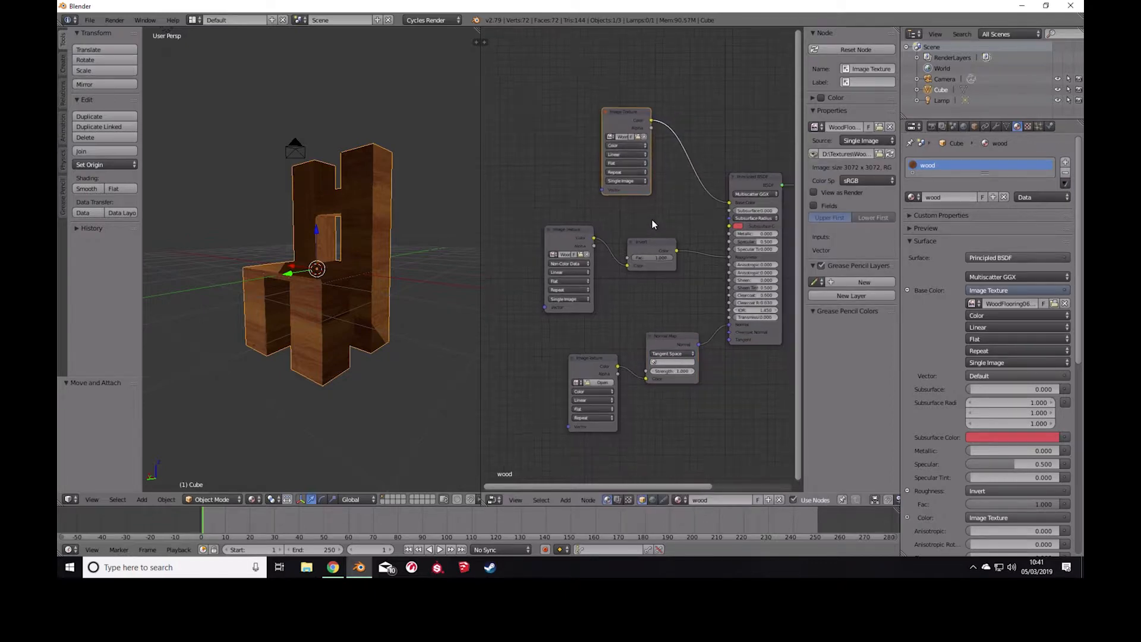
# Add a Mapping node before the image textures and connect its Vector output to the Vector input of all three.
pyautogui.scroll(-1, 651, 219)
pyautogui.moveTo(652, 216); pyautogui.dragTo(742, 193, button='middle')
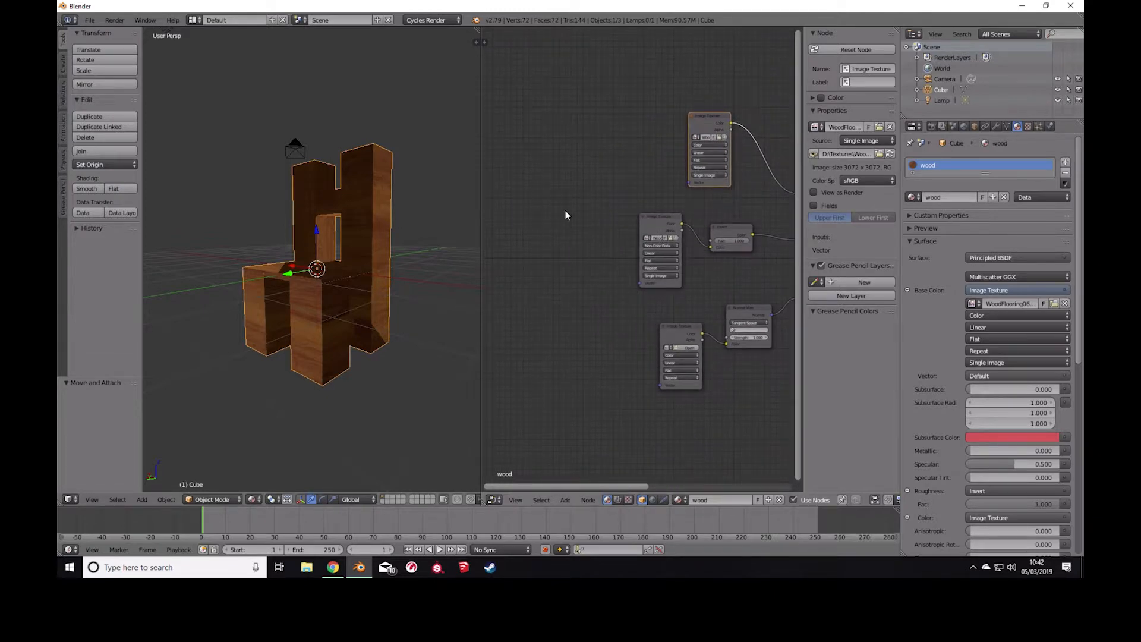
pyautogui.hotkey('shift', 'a')
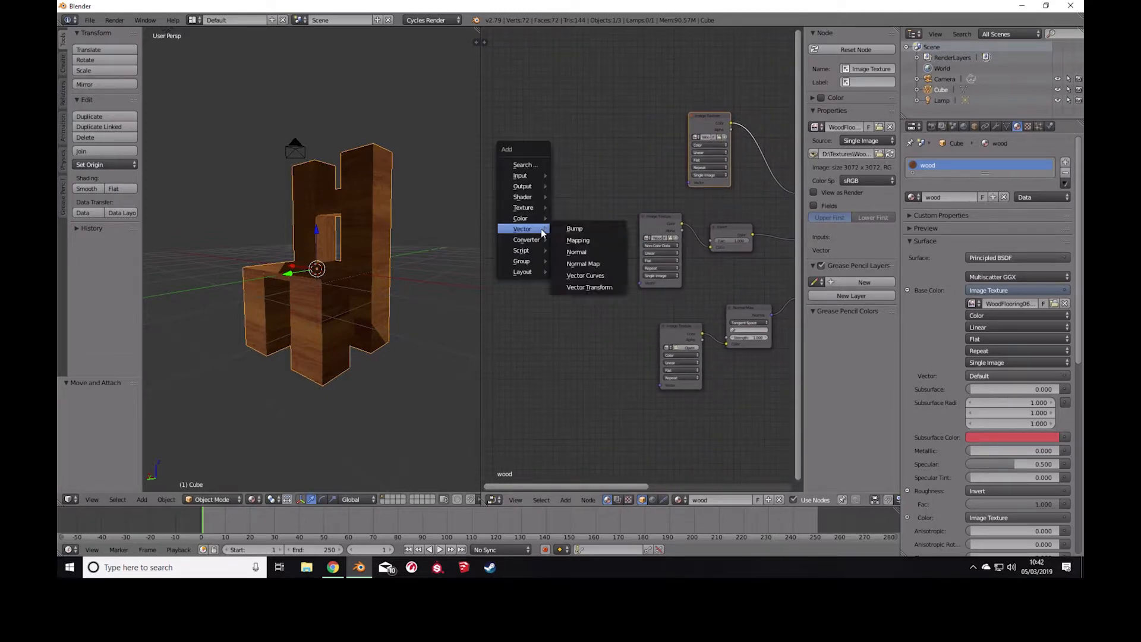
pyautogui.click(580, 240)
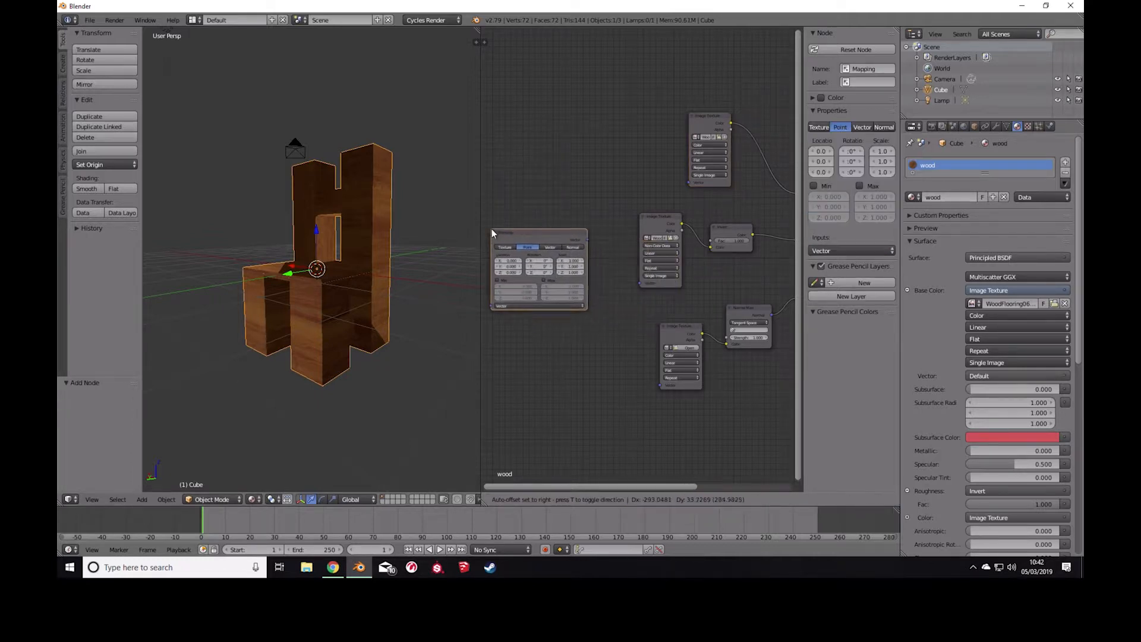
pyautogui.click(497, 223)
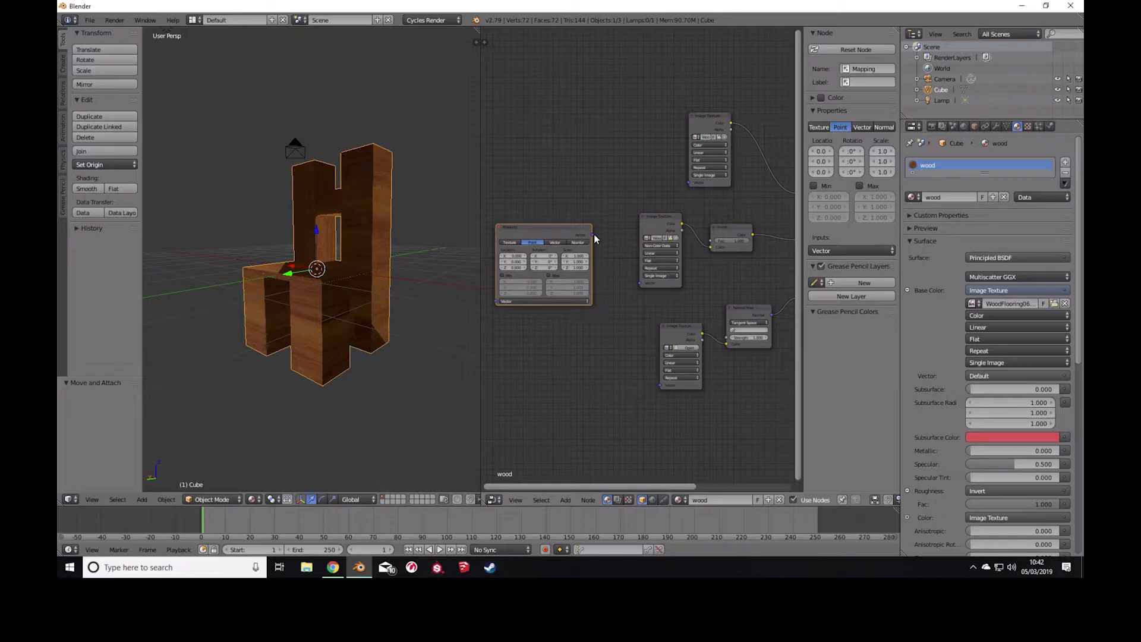
pyautogui.moveTo(592, 236); pyautogui.dragTo(640, 283)
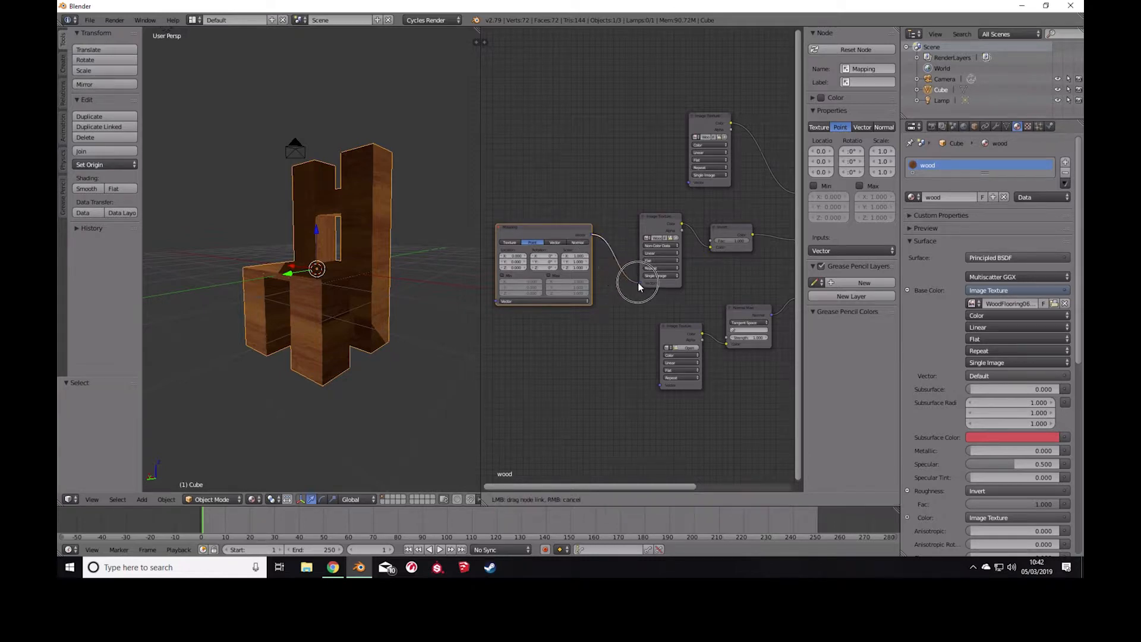
pyautogui.moveTo(592, 235); pyautogui.dragTo(660, 387)
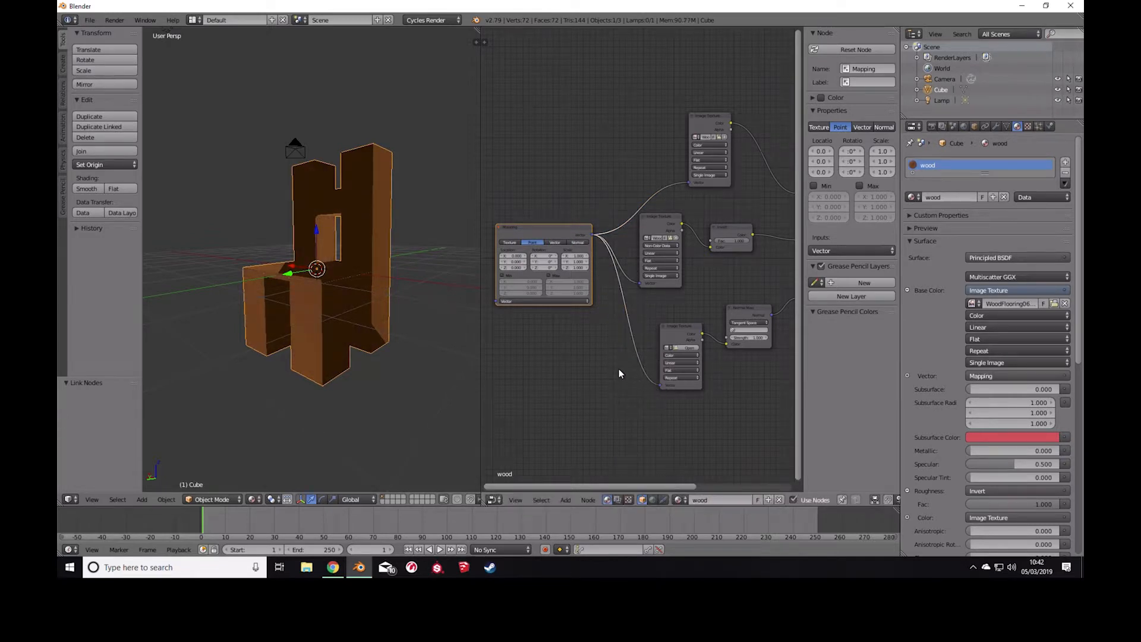
pyautogui.moveTo(580, 381); pyautogui.dragTo(716, 349, button='middle')
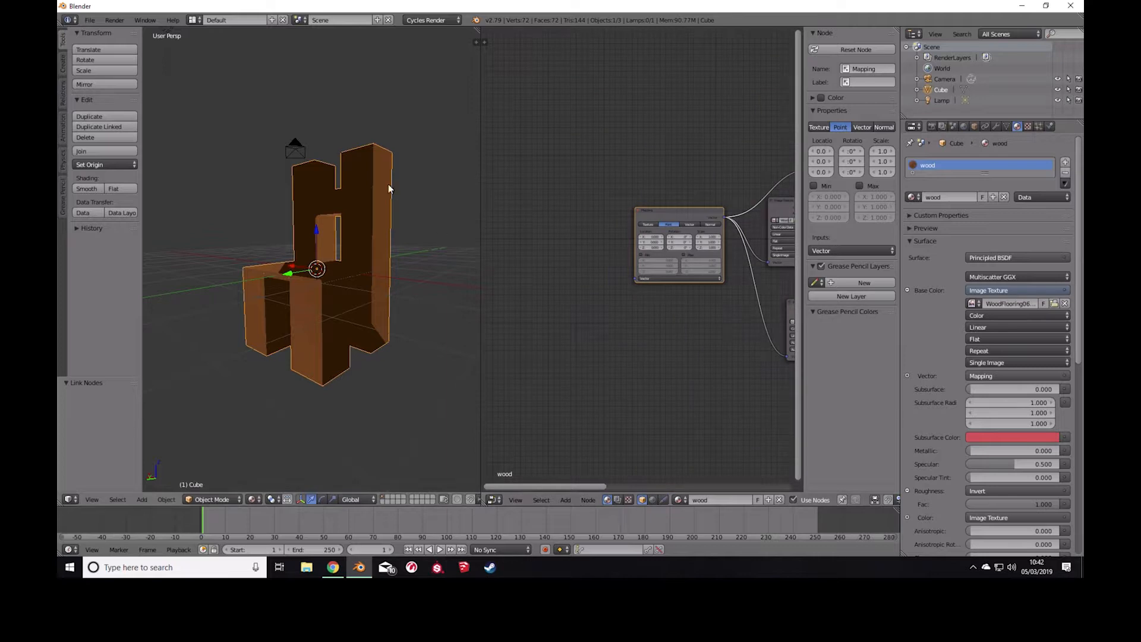
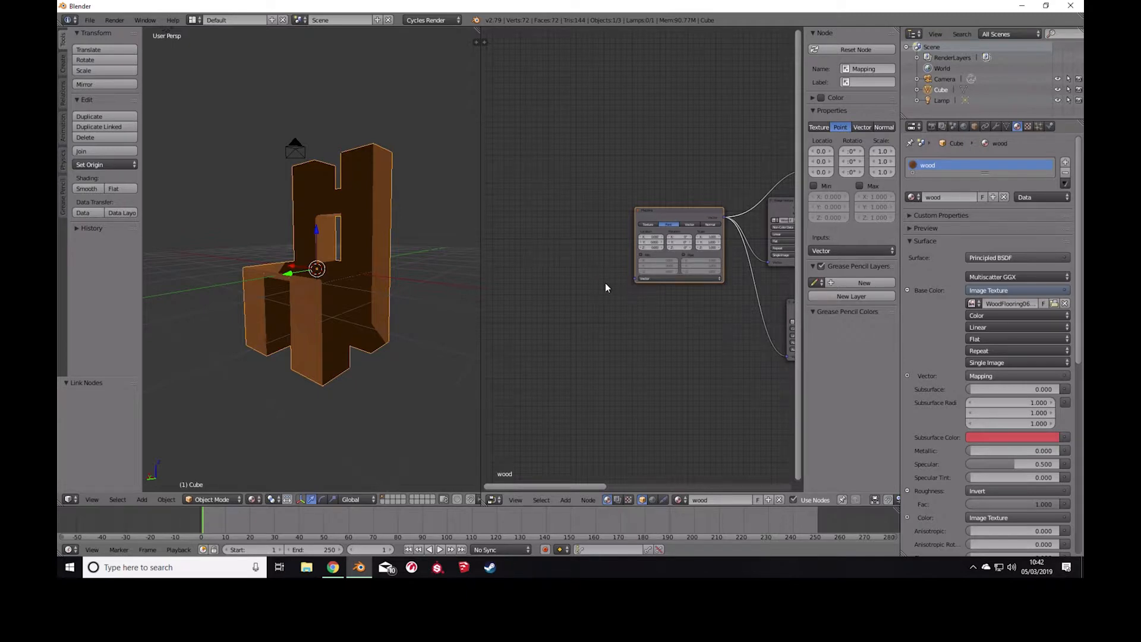
pyautogui.hotkey('shift', 'a')
pyautogui.moveTo(591, 228)
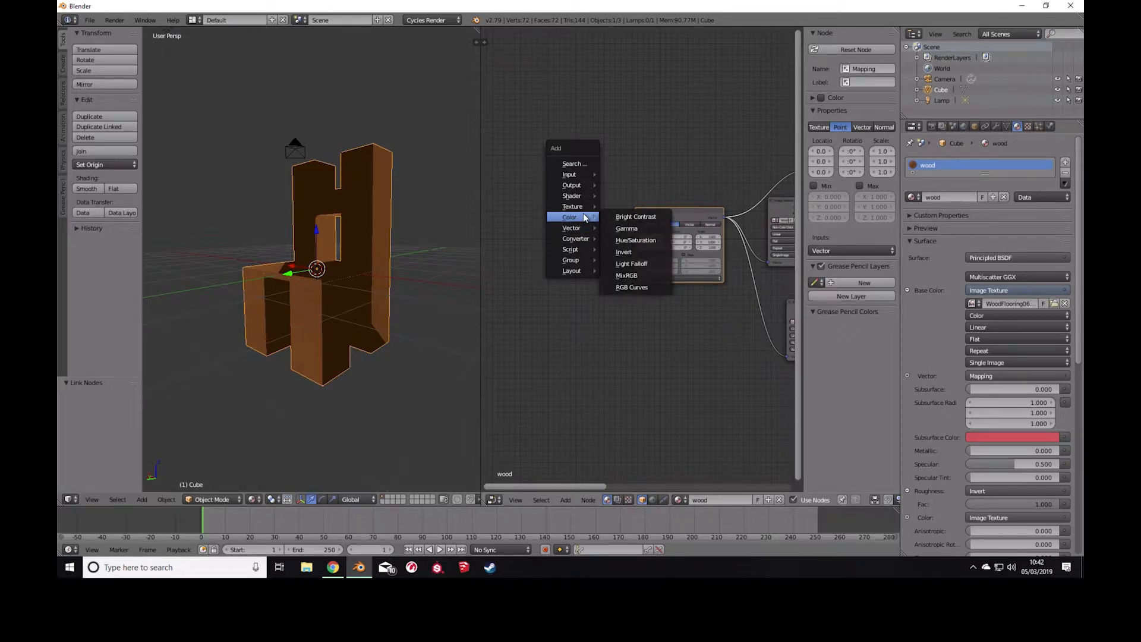
pyautogui.moveTo(581, 210)
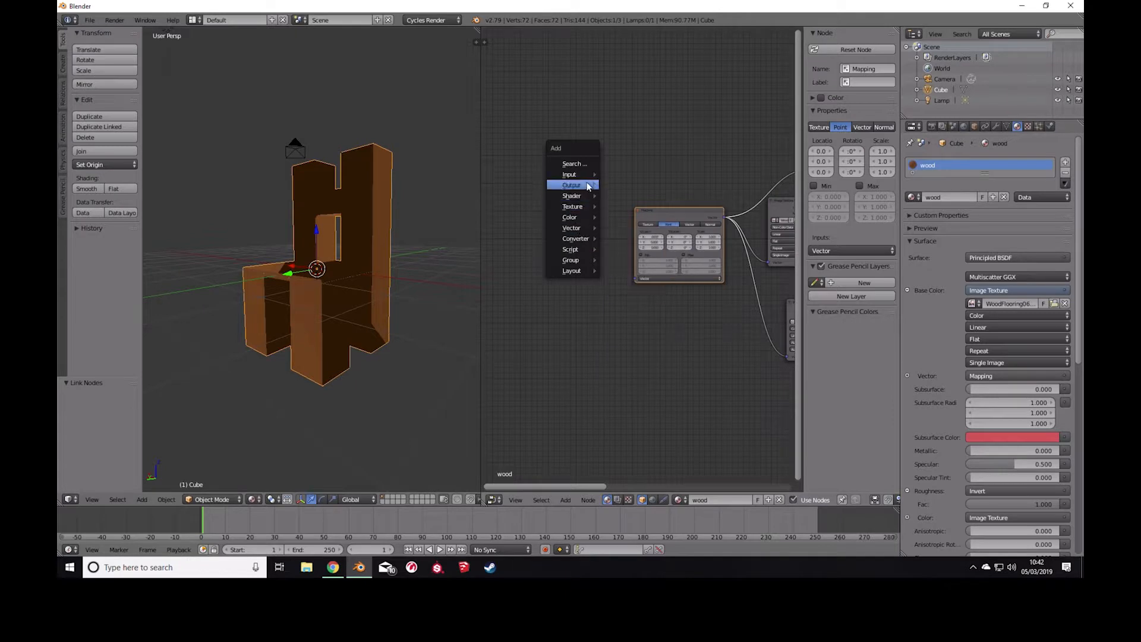
pyautogui.moveTo(586, 174)
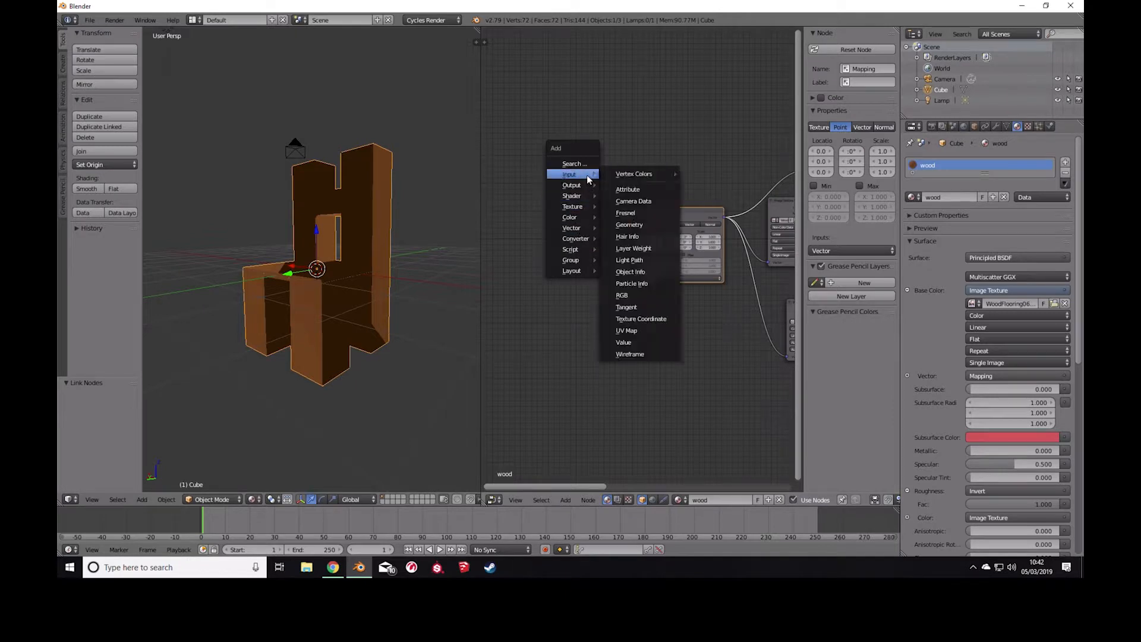
pyautogui.click(637, 331)
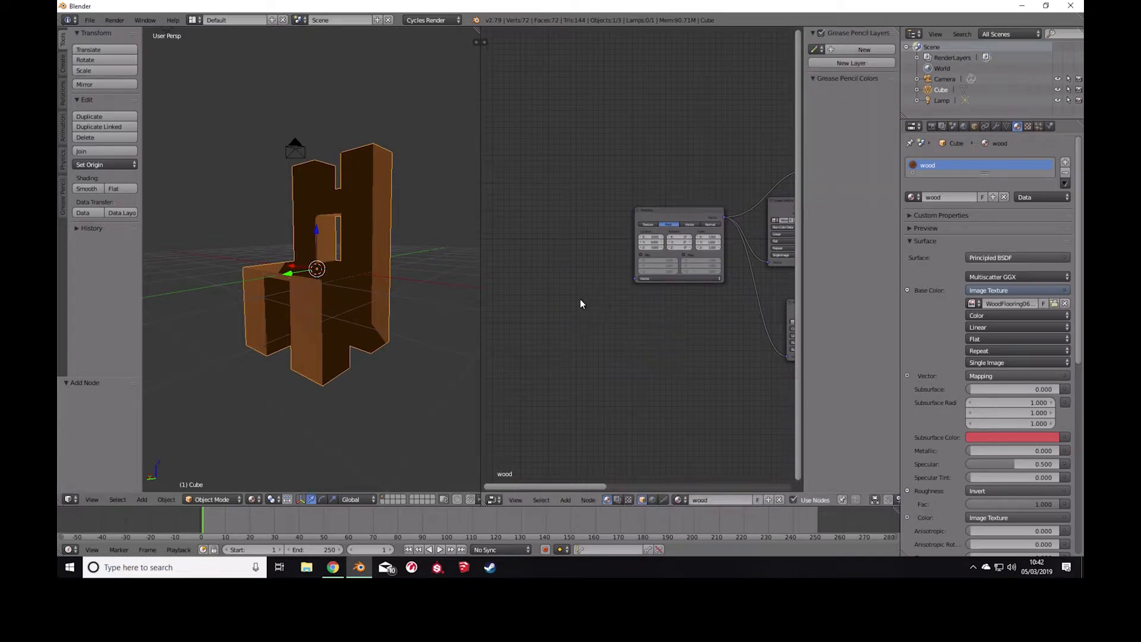
# Add a Texture Coordinate node before the Mapping node and connect its UV output to the Mapping node's Vector input.
pyautogui.hotkey('shift', 'a')
pyautogui.moveTo(581, 301)
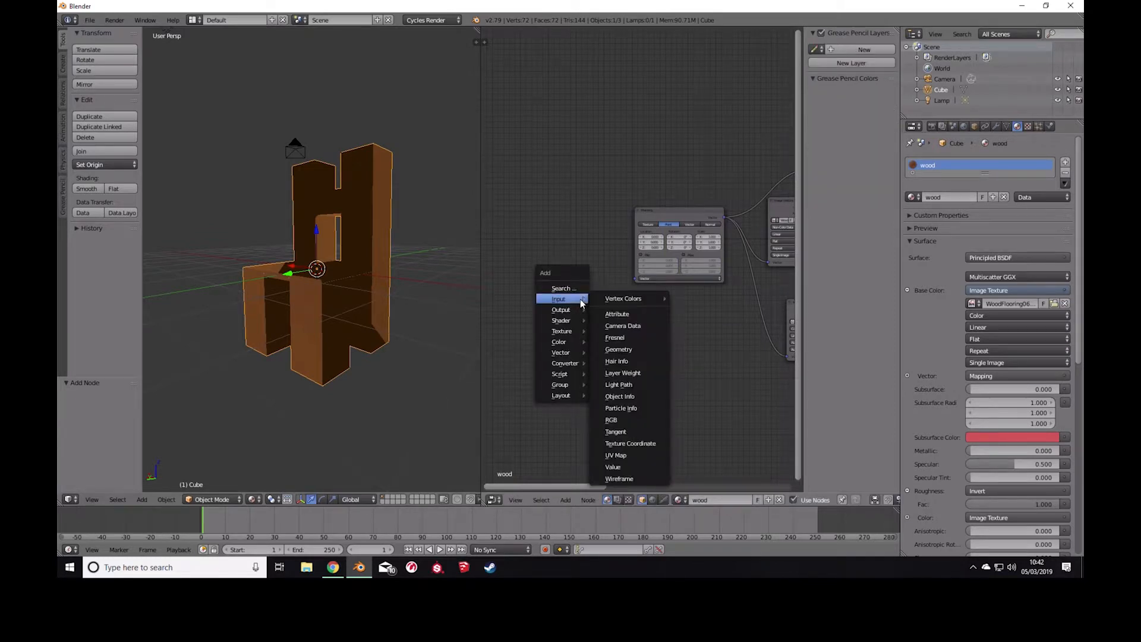
pyautogui.click(638, 445)
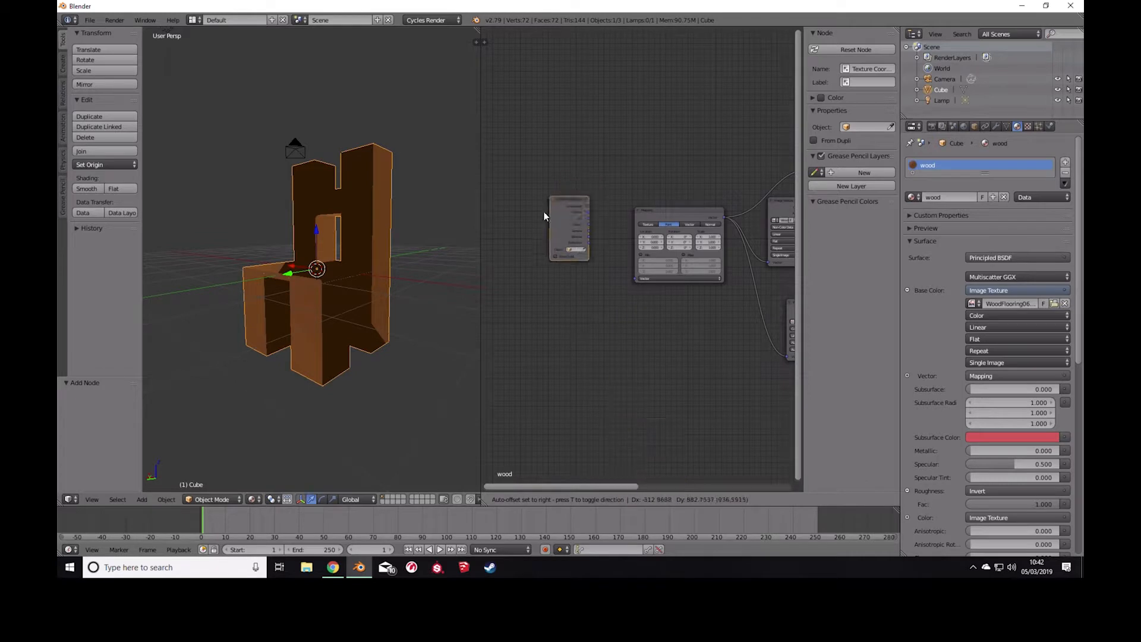
pyautogui.click(548, 219)
pyautogui.scroll(5, 598, 229)
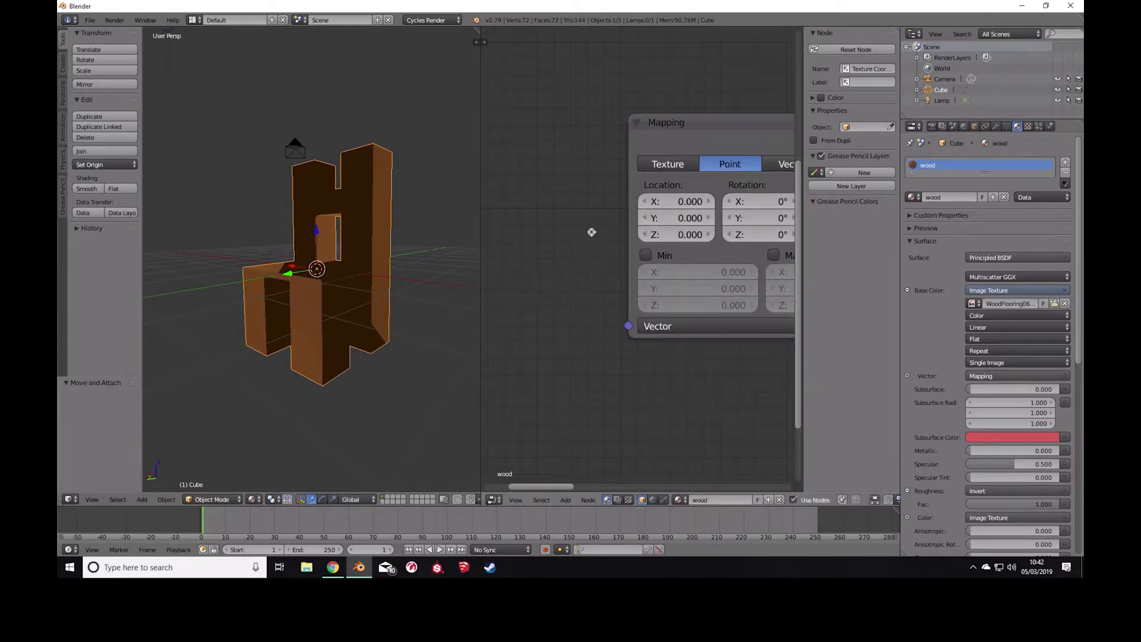
pyautogui.moveTo(590, 235); pyautogui.dragTo(721, 238, button='middle')
pyautogui.moveTo(605, 221); pyautogui.dragTo(753, 332)
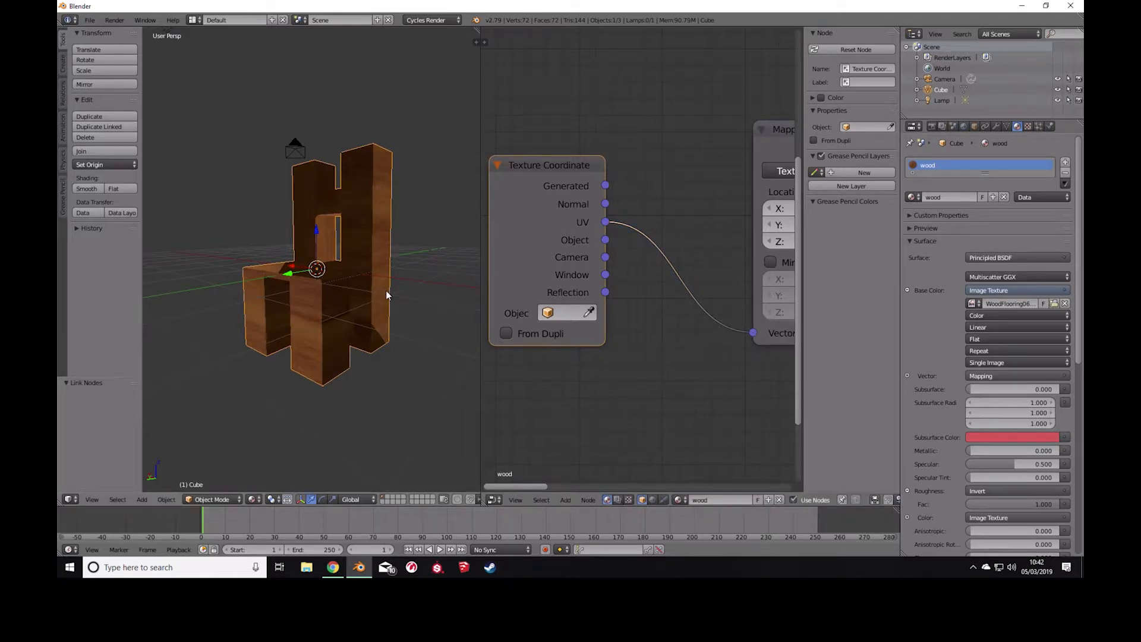
# Set the Mapping node's X, Y and Z scale to 5 each.
pyautogui.scroll(-6, 613, 245)
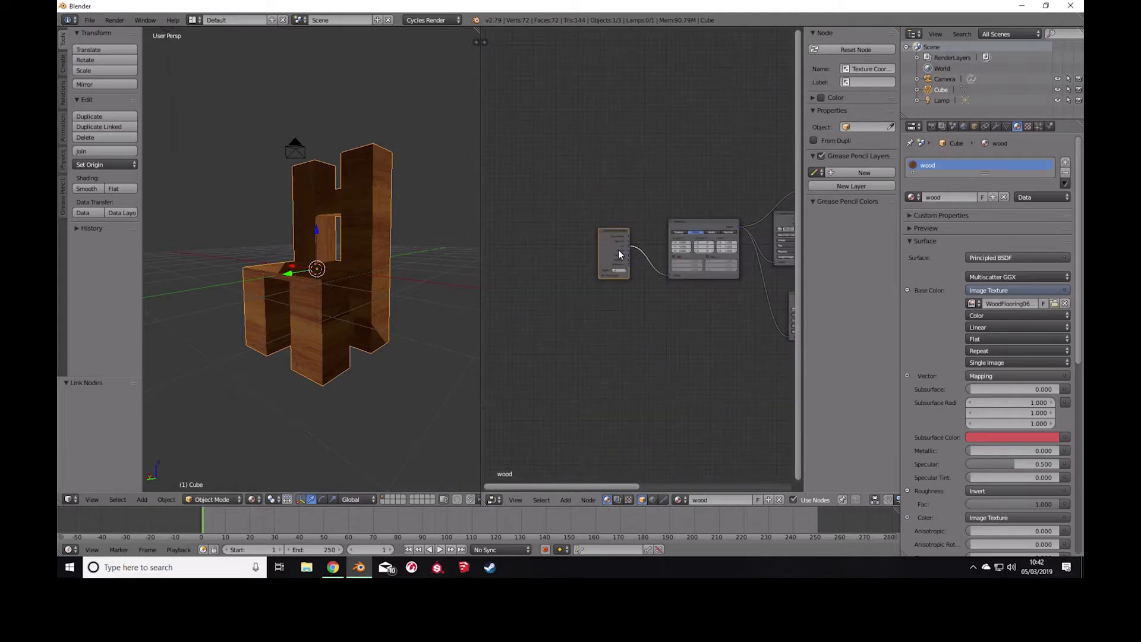
pyautogui.scroll(4, 754, 220)
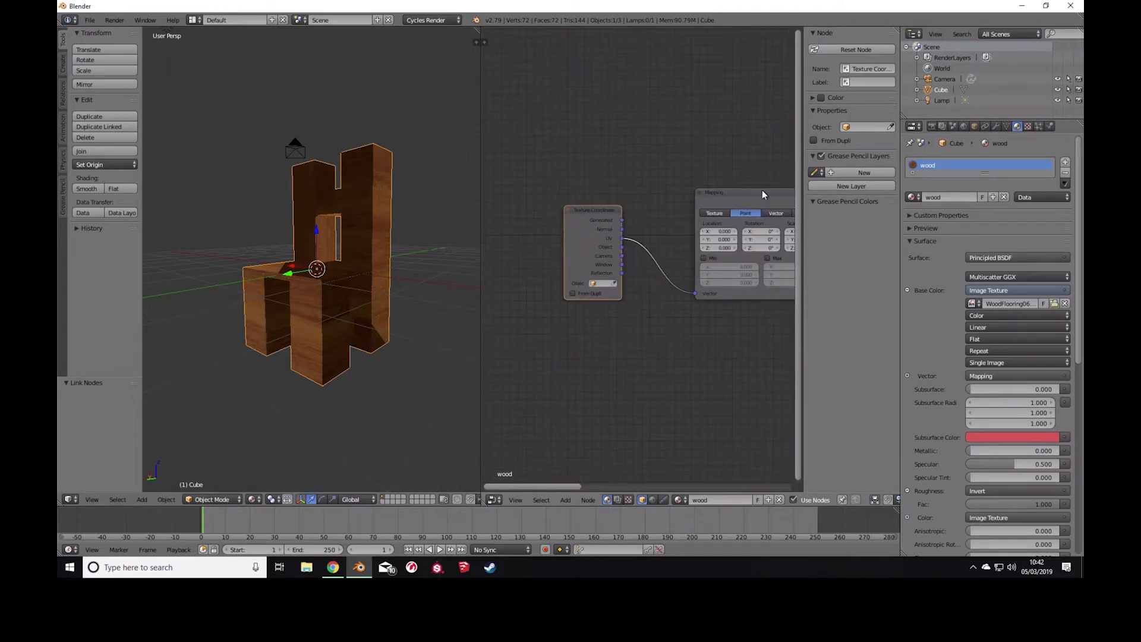
pyautogui.scroll(6, 632, 271)
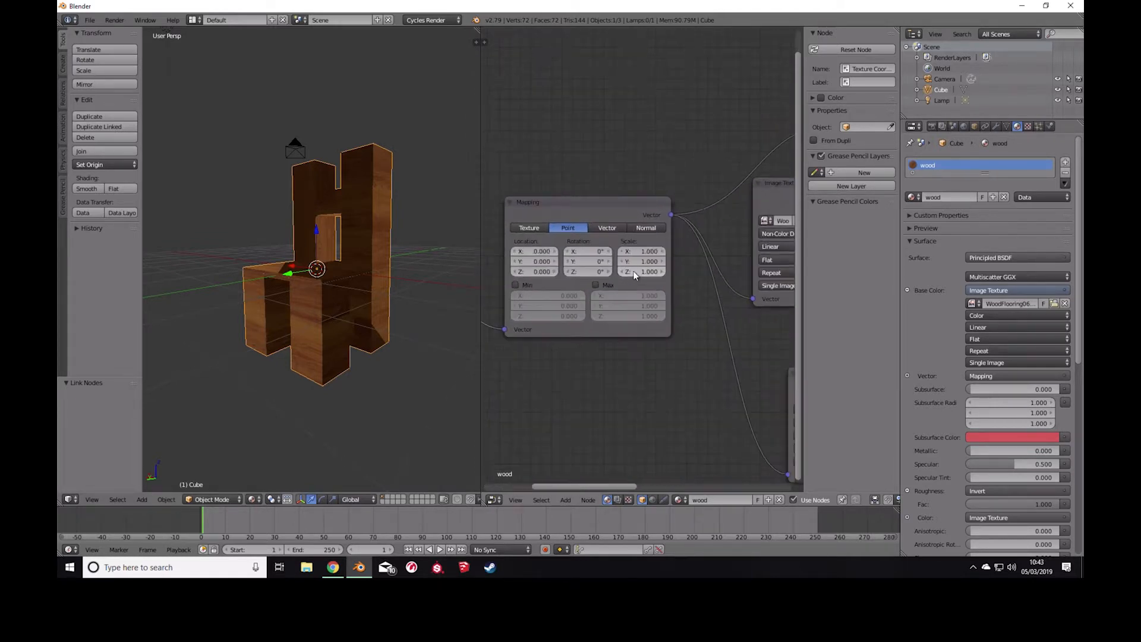
pyautogui.moveTo(626, 129); pyautogui.dragTo(711, 119, button='middle')
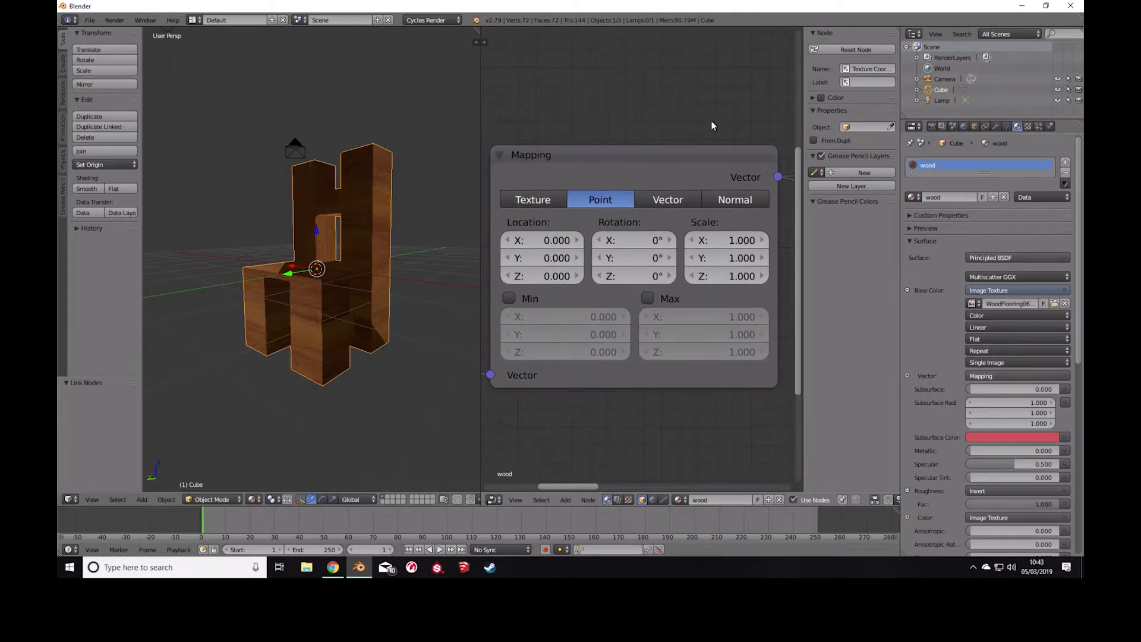
pyautogui.scroll(3, 372, 229)
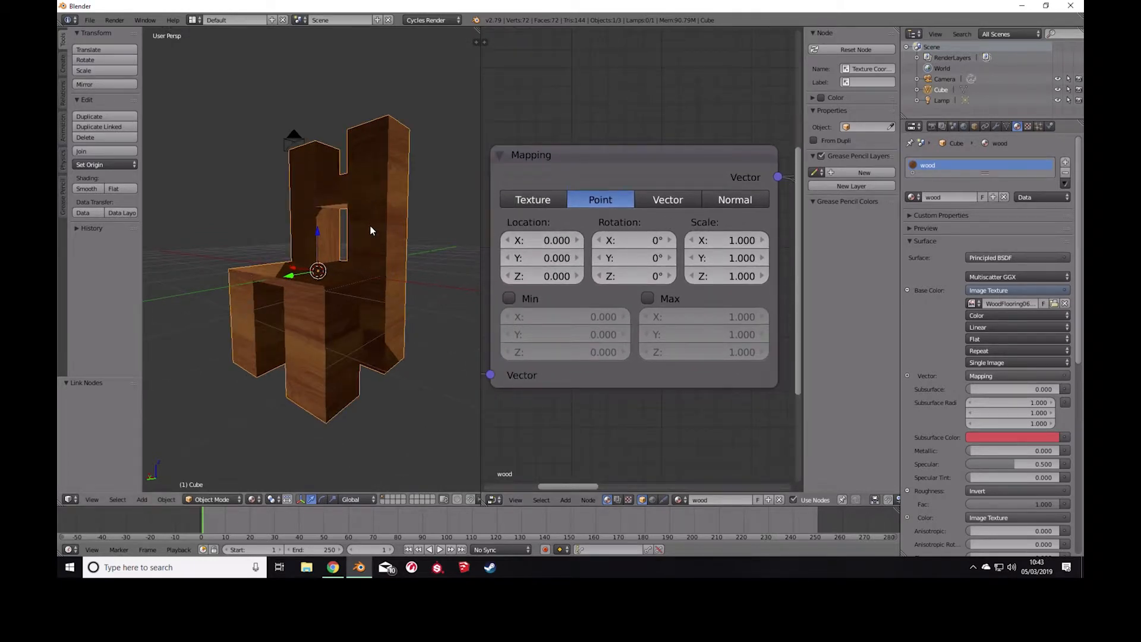
pyautogui.scroll(2, 373, 230)
pyautogui.moveTo(390, 226); pyautogui.dragTo(378, 233, button='middle')
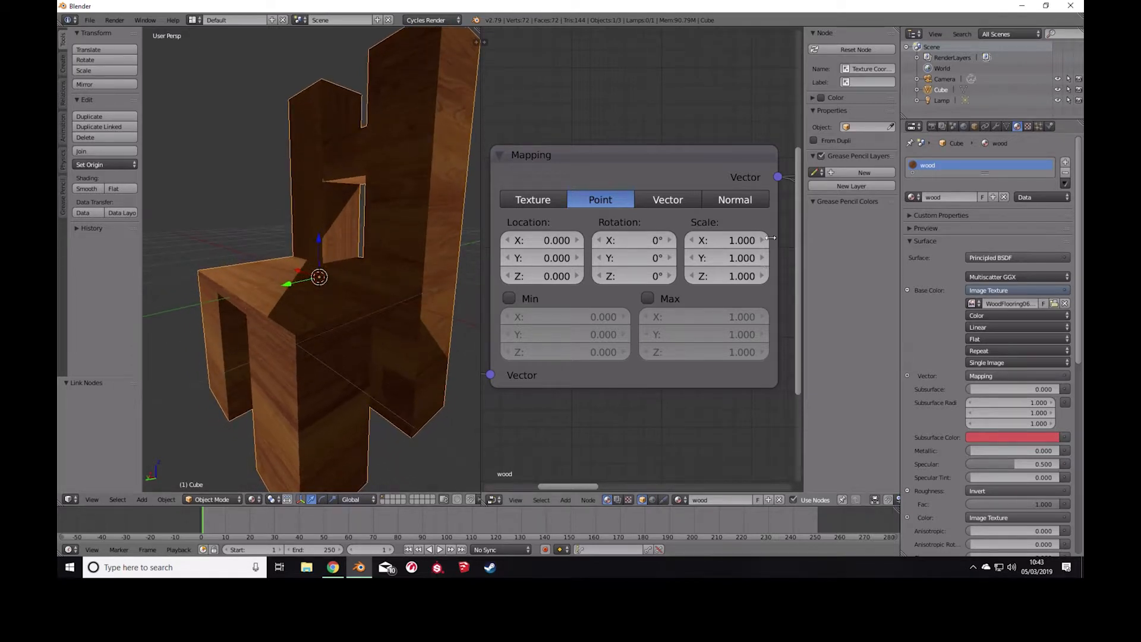
pyautogui.click(748, 241)
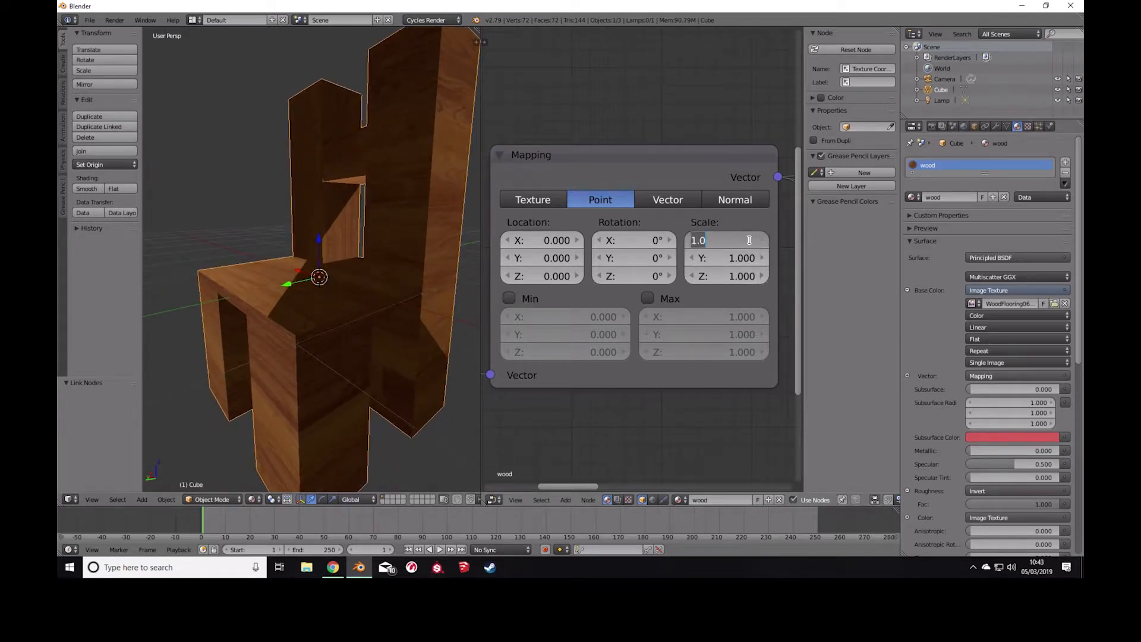
pyautogui.write('5')
pyautogui.press('Return')
pyautogui.click(740, 258)
pyautogui.write('5')
pyautogui.press('Return')
pyautogui.click(740, 276)
pyautogui.write('5')
pyautogui.press('Return')
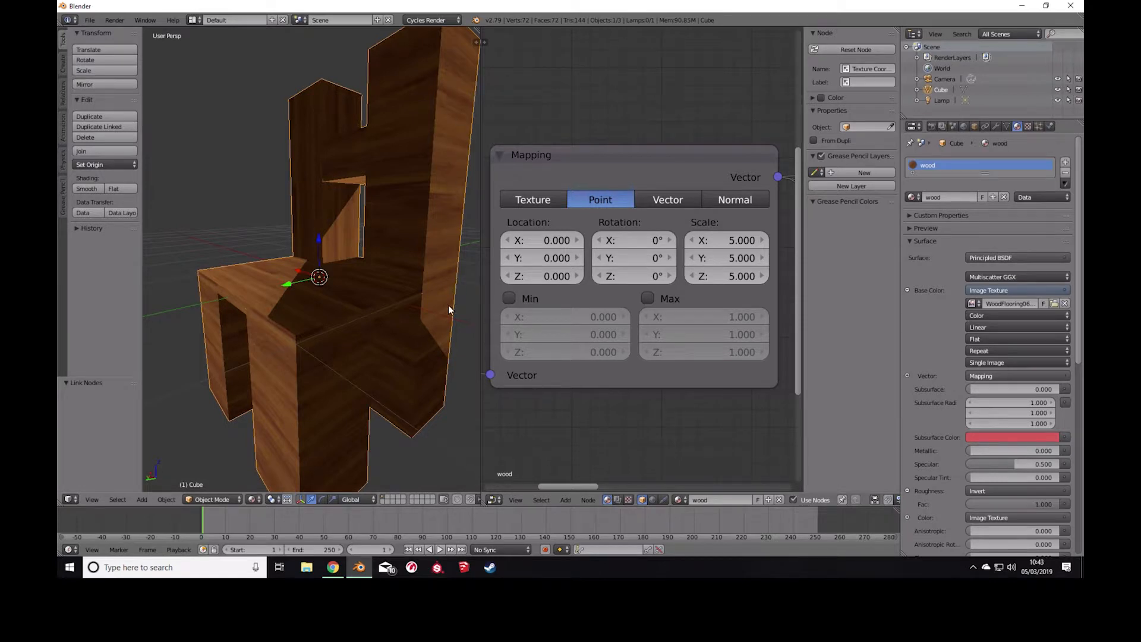
# Try a scale of 0.2 on the X, Y and Z axes of the wood material's Mapping node.
pyautogui.click(732, 240)
pyautogui.press('BackSpace')
pyautogui.write('0.2')
pyautogui.press('Return')
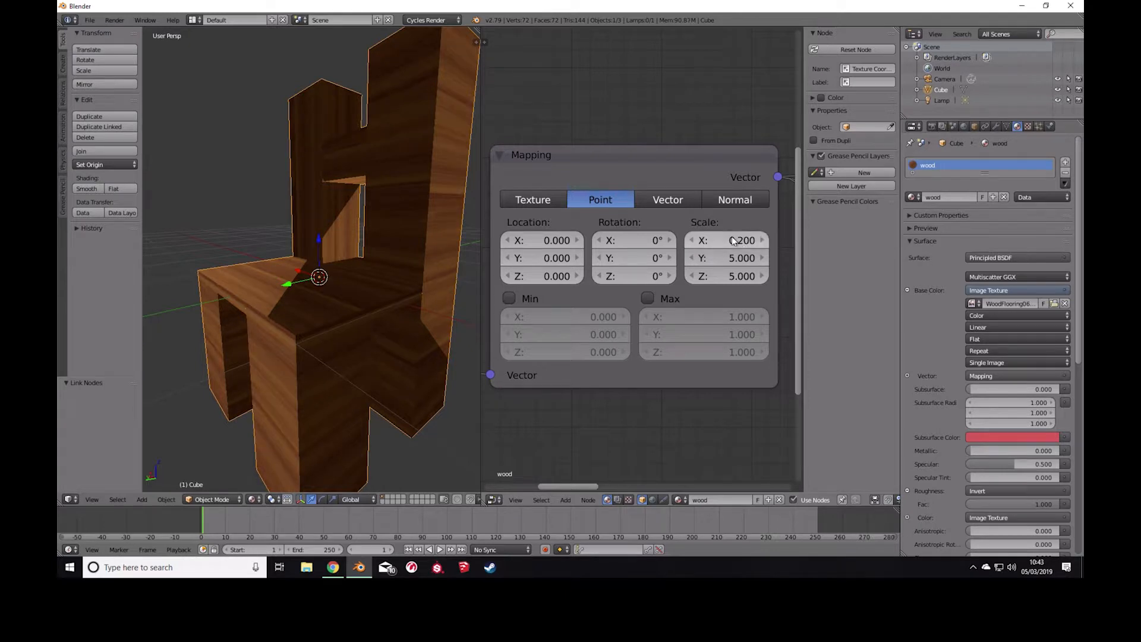
pyautogui.click(735, 259)
pyautogui.write('0.2')
pyautogui.press('Return')
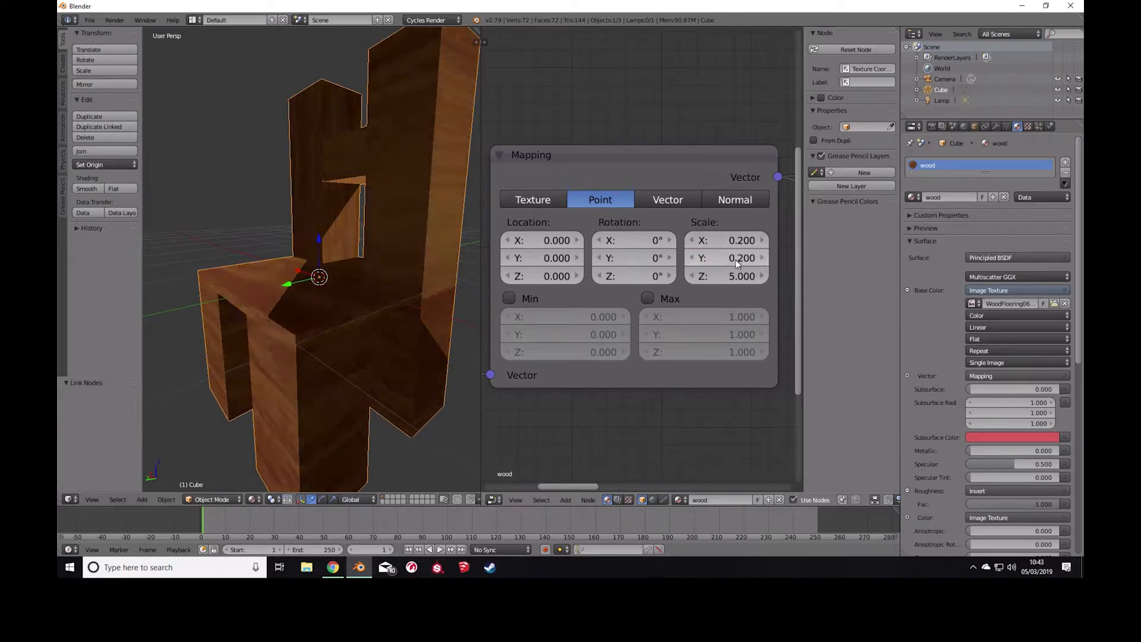
pyautogui.click(739, 270)
pyautogui.write('.2')
pyautogui.press('Return')
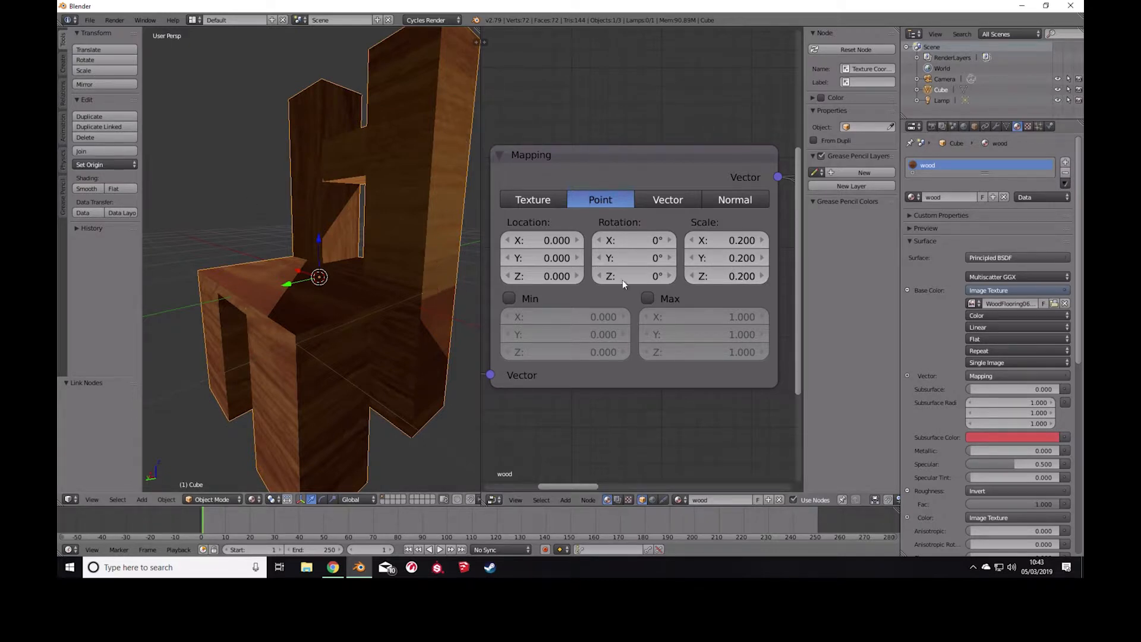
# Set the Mapping node's X, Y and Z scale to 1.
pyautogui.click(742, 241)
pyautogui.write('1')
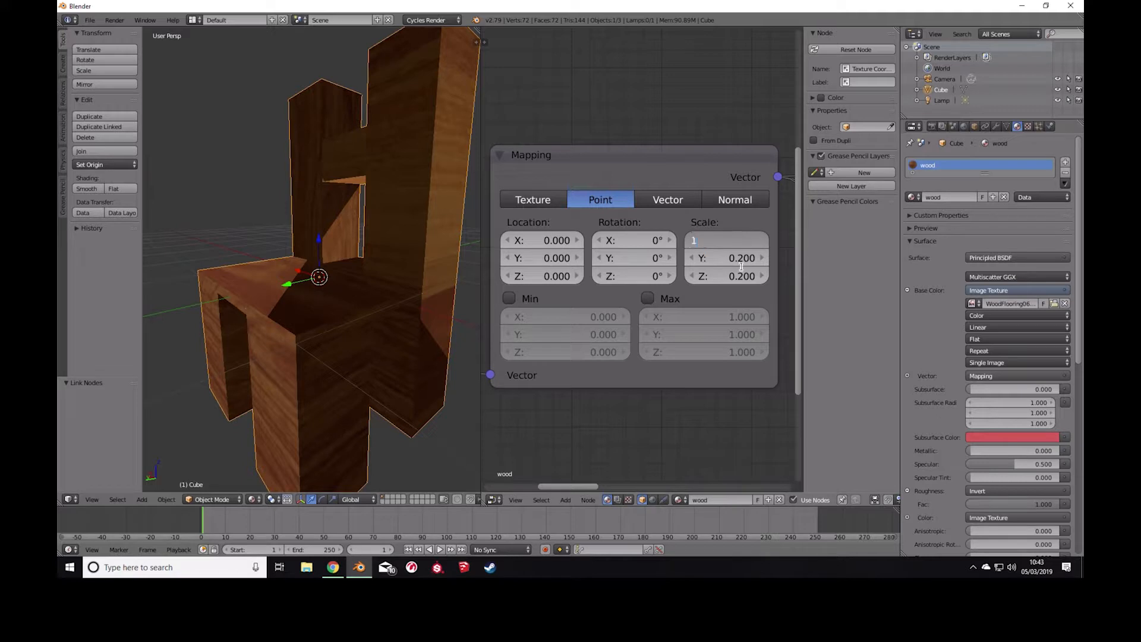
pyautogui.press('Return')
pyautogui.click(741, 257)
pyautogui.write('1')
pyautogui.press('Return')
pyautogui.click(744, 276)
pyautogui.write('1')
pyautogui.press('Return')
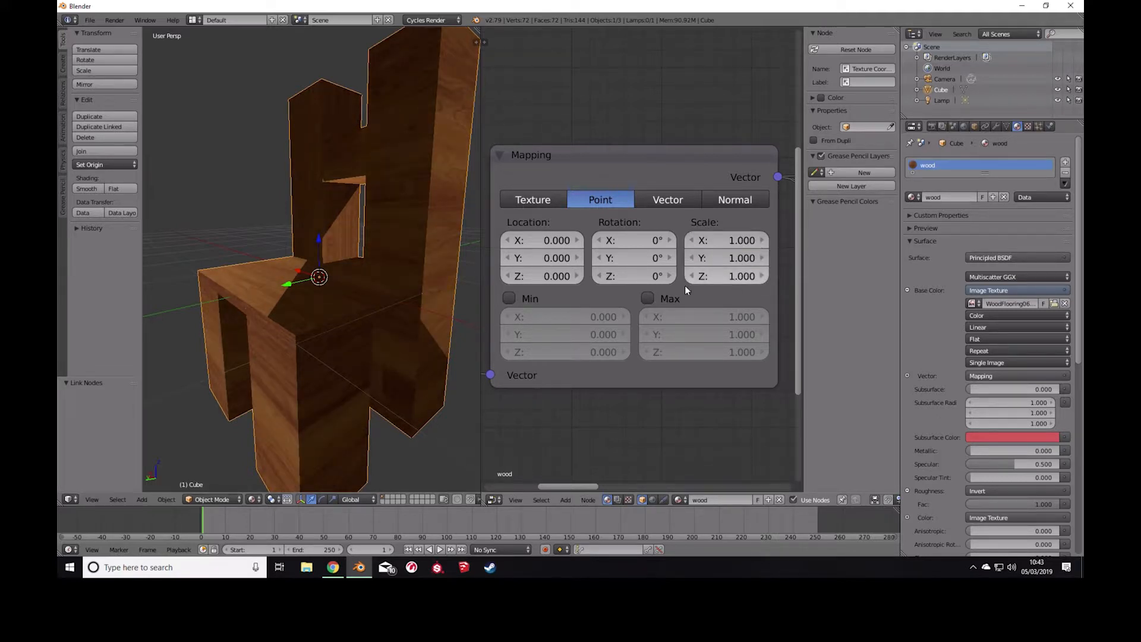
# Close the node editor by merging its area into the 3D view.
pyautogui.scroll(-2, 564, 260)
pyautogui.scroll(-1, 562, 258)
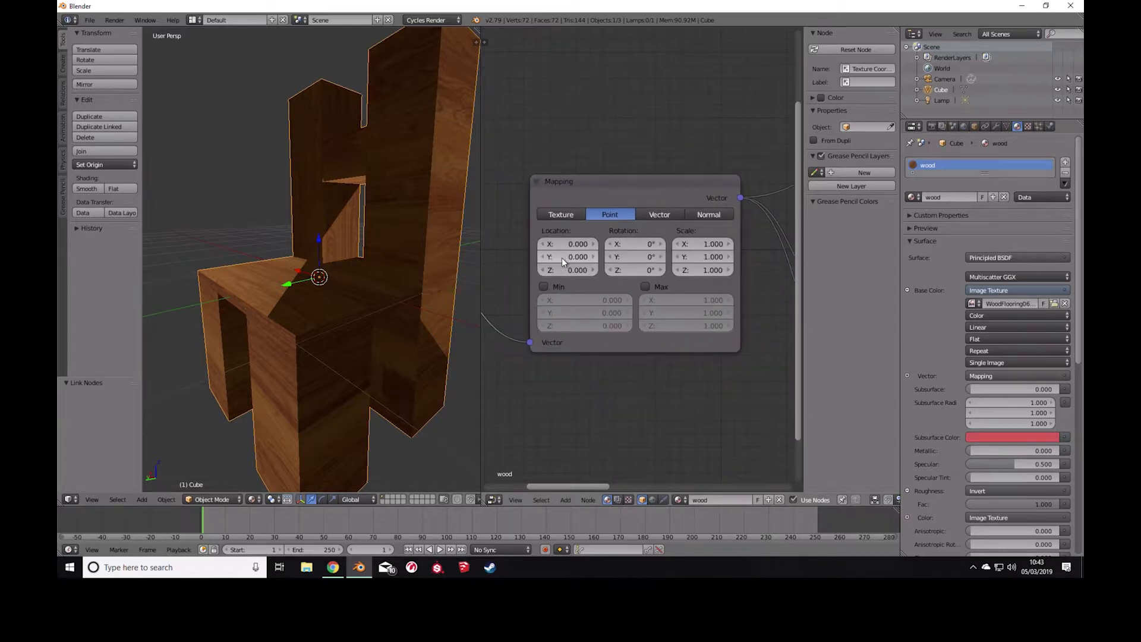
pyautogui.scroll(-2, 559, 259)
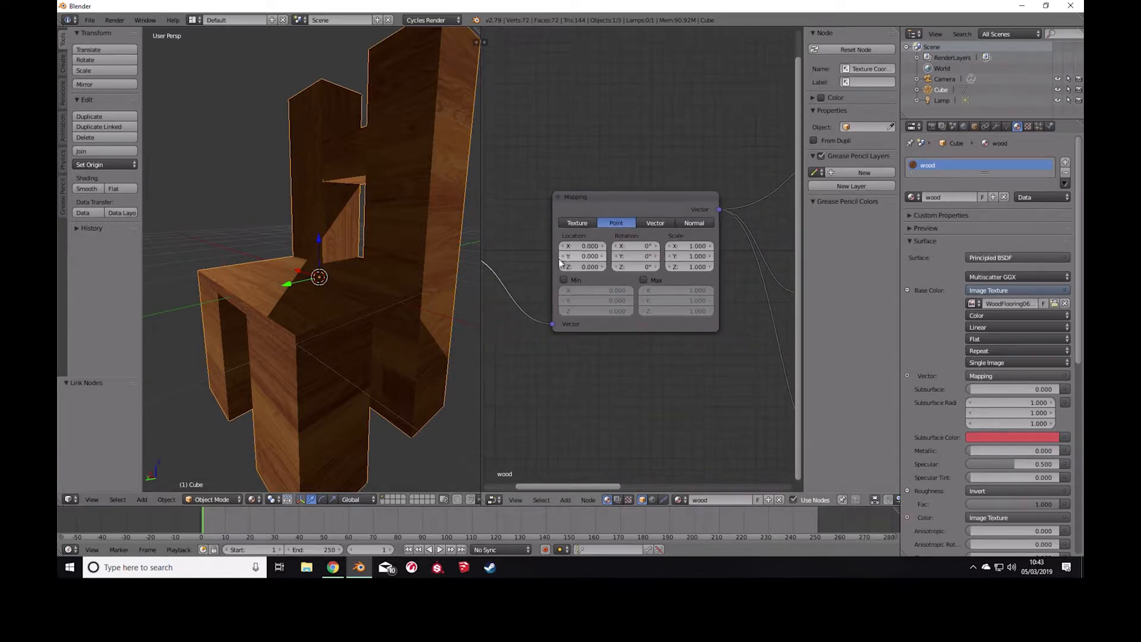
pyautogui.scroll(-4, 543, 266)
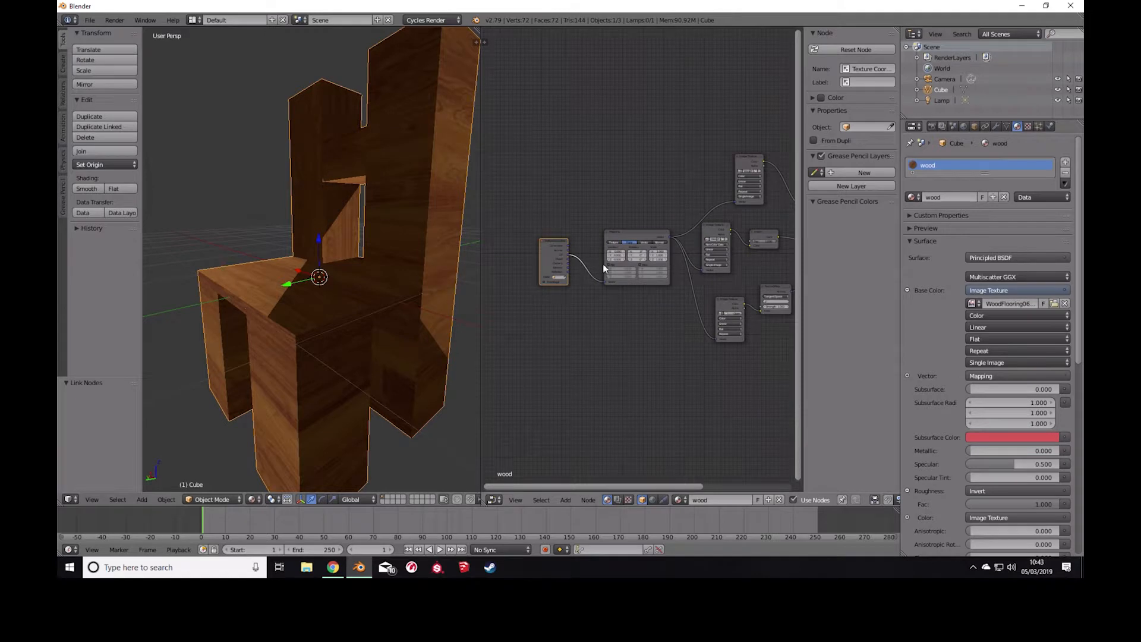
pyautogui.moveTo(668, 212); pyautogui.dragTo(620, 205, button='middle')
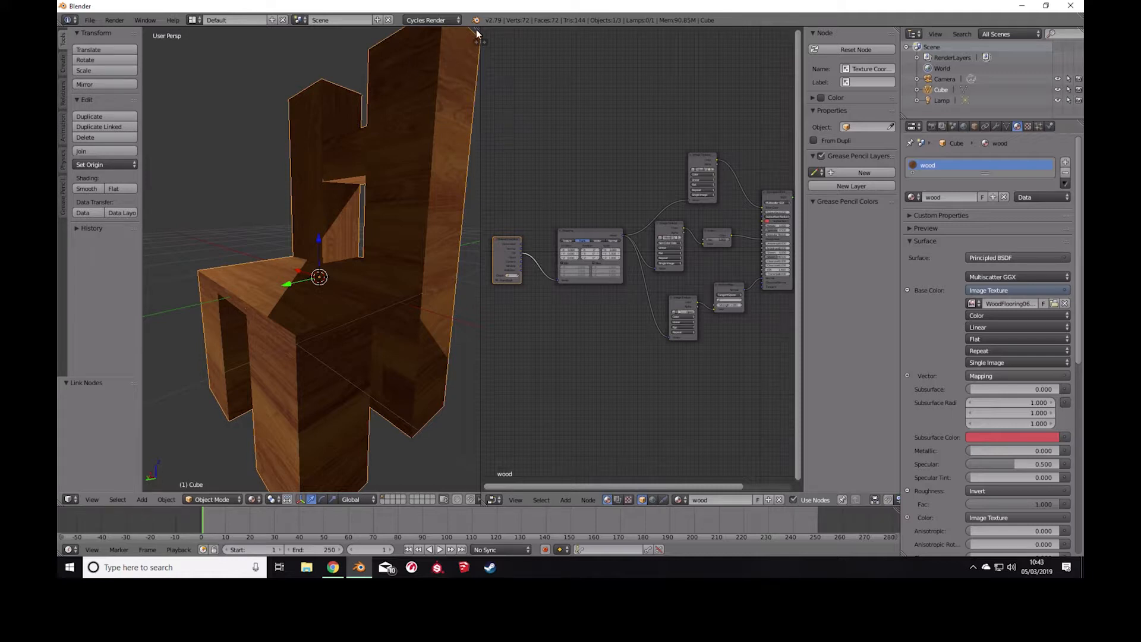
pyautogui.moveTo(479, 30); pyautogui.dragTo(635, 206)
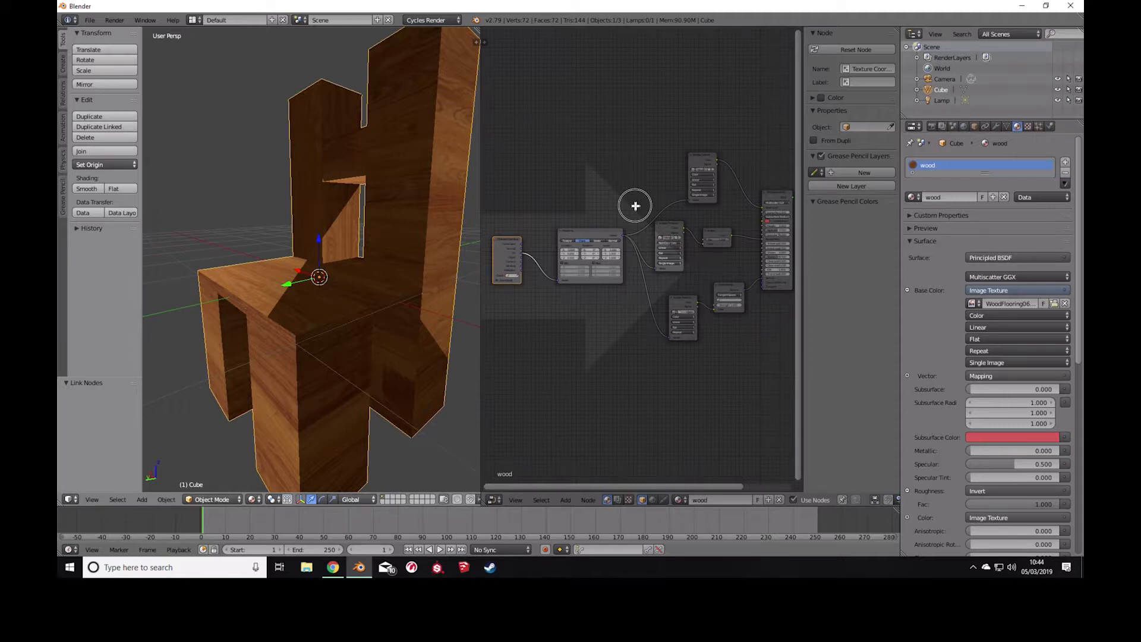
pyautogui.moveTo(635, 205); pyautogui.dragTo(636, 211)
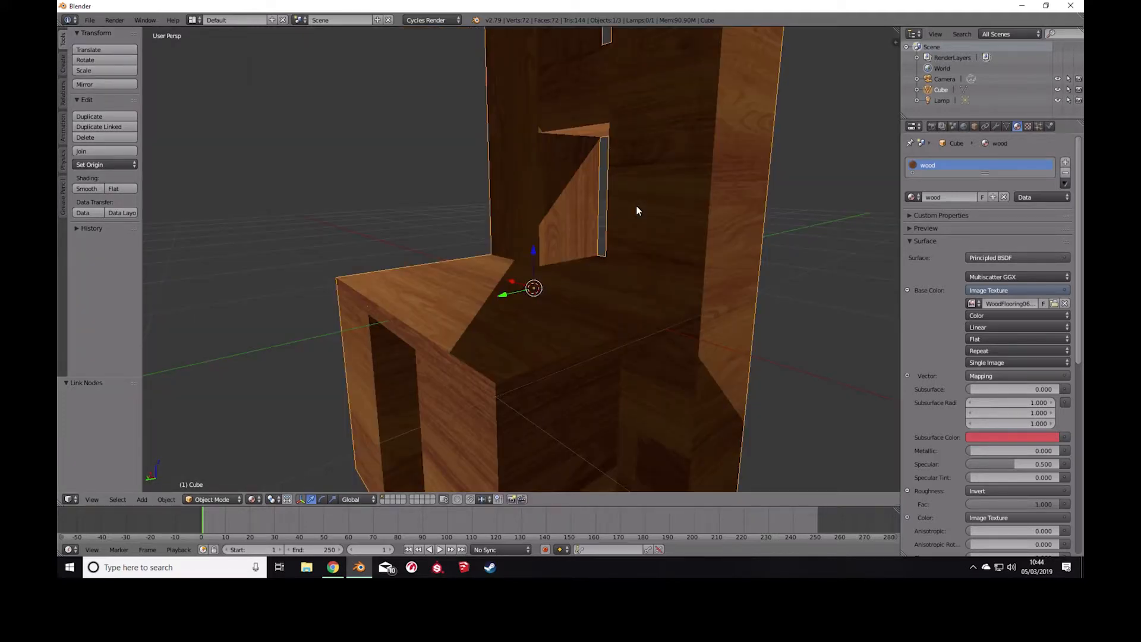
# In Object Mode, move the chair up along the Z axis by about 1.5 units so its legs stand on the grid floor.
pyautogui.scroll(-4, 458, 237)
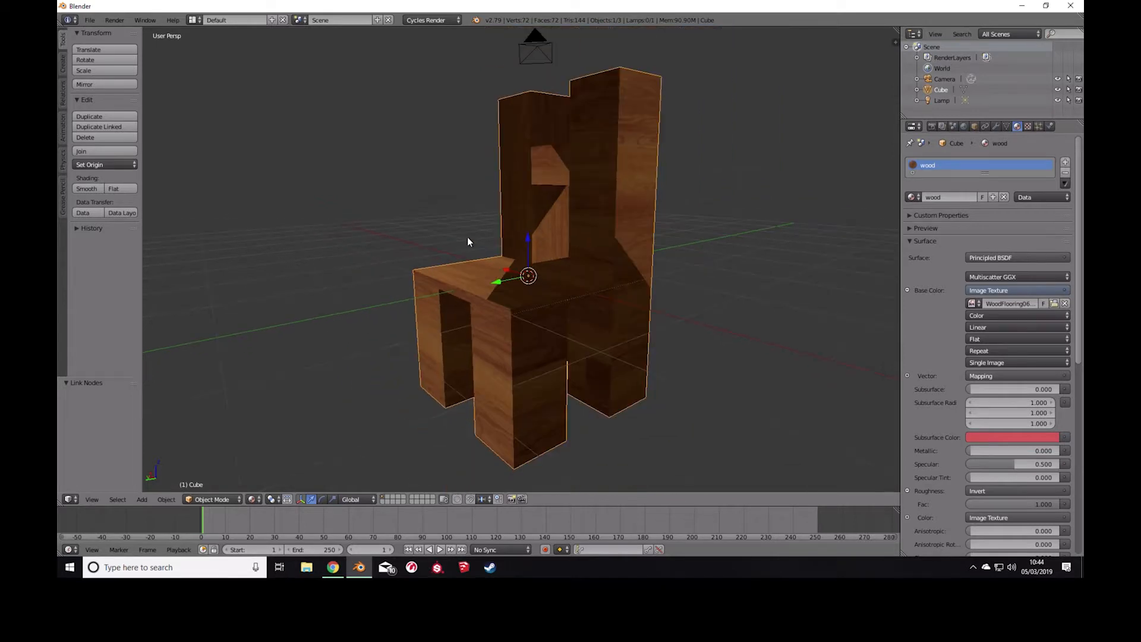
pyautogui.moveTo(471, 236)
pyautogui.mouseDown(button='middle')
pyautogui.moveTo(512, 243)
pyautogui.moveTo(554, 229)
pyautogui.moveTo(481, 244)
pyautogui.mouseUp(button='middle')
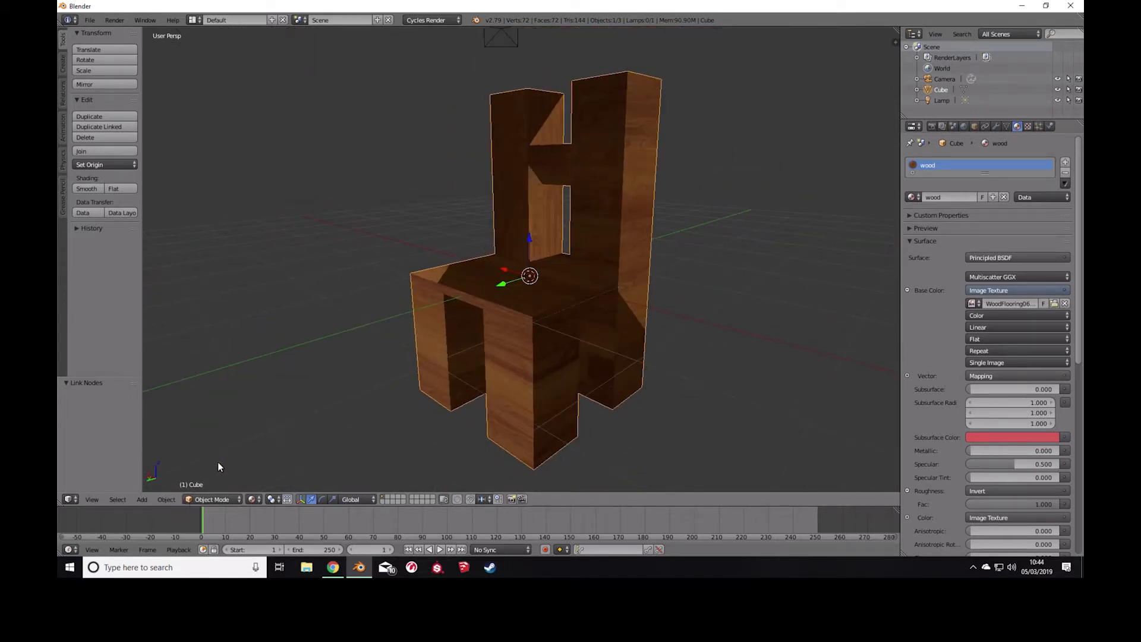
pyautogui.click(206, 500)
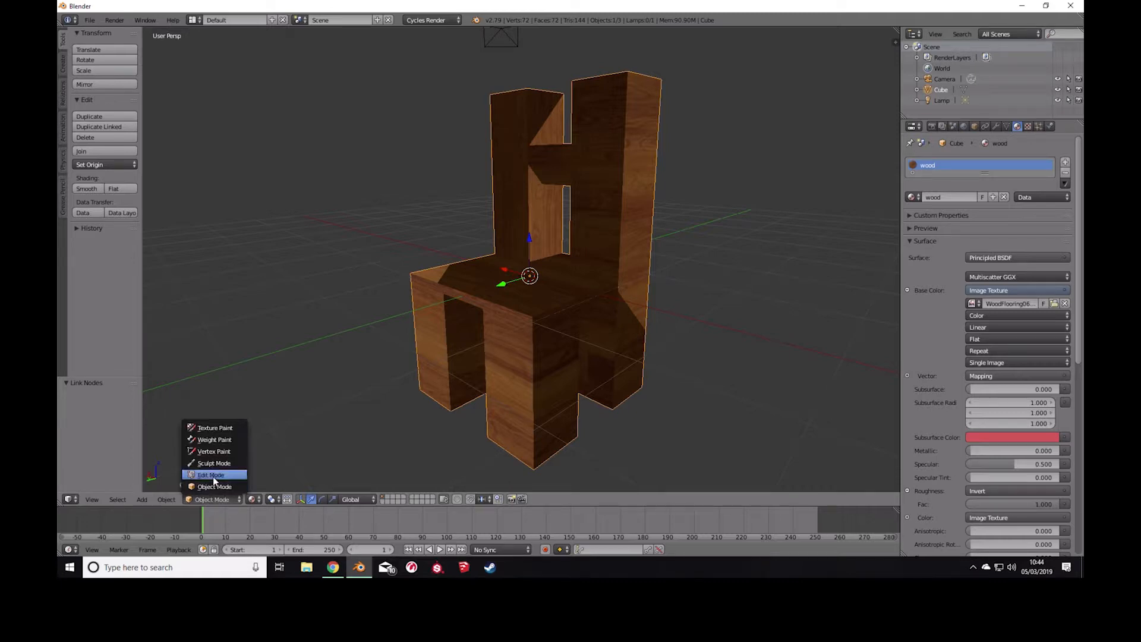
pyautogui.click(208, 486)
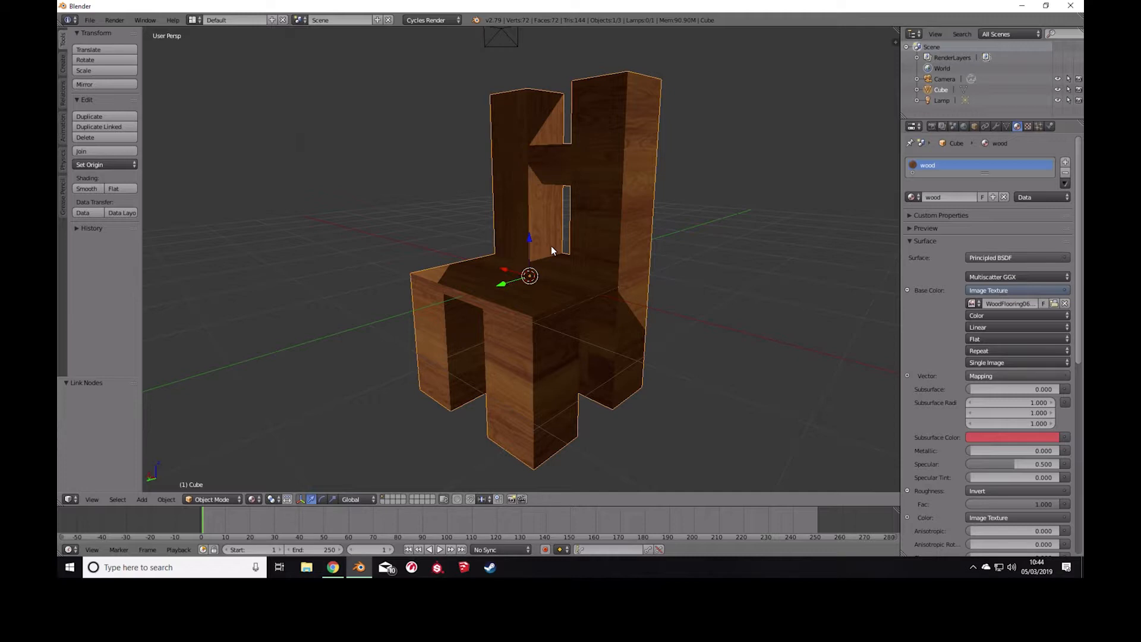
pyautogui.press('g')
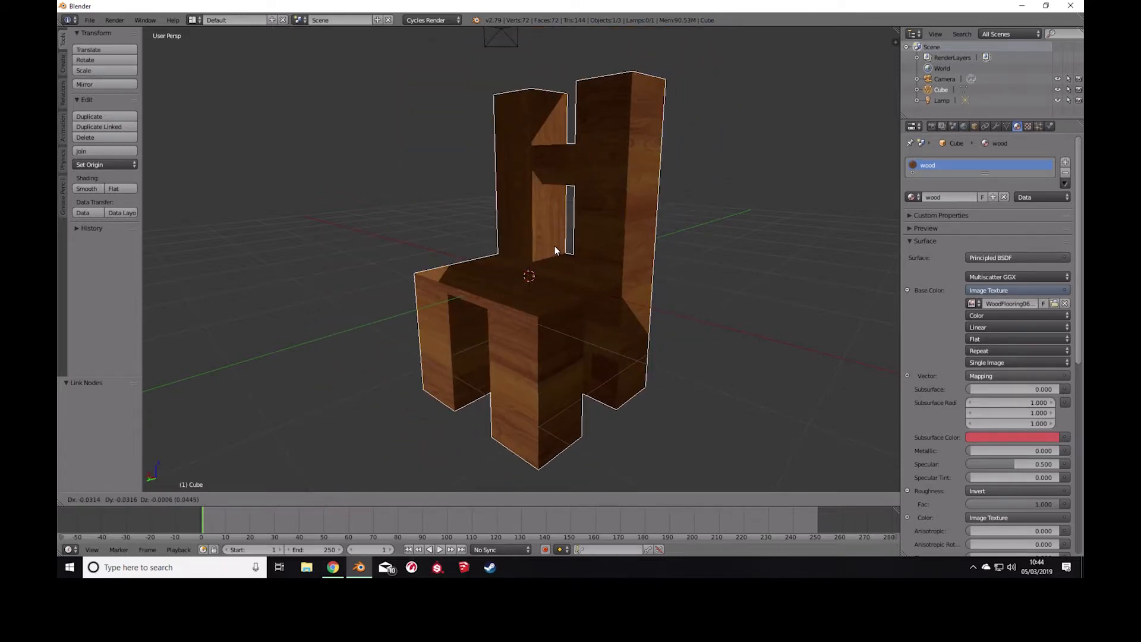
pyautogui.press('z')
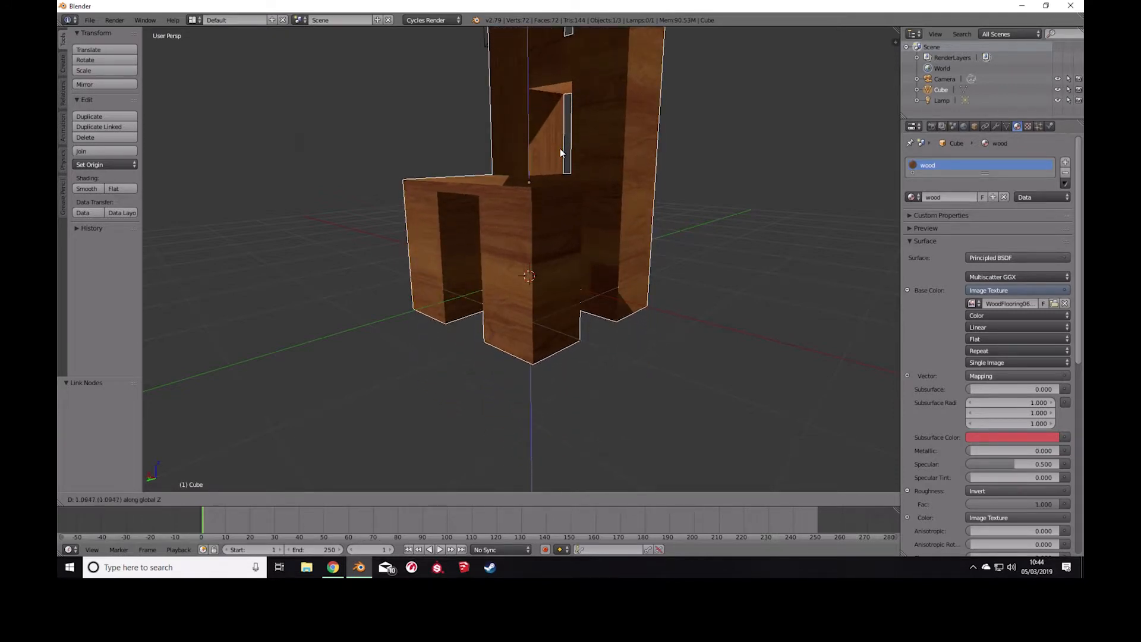
pyautogui.click(569, 115)
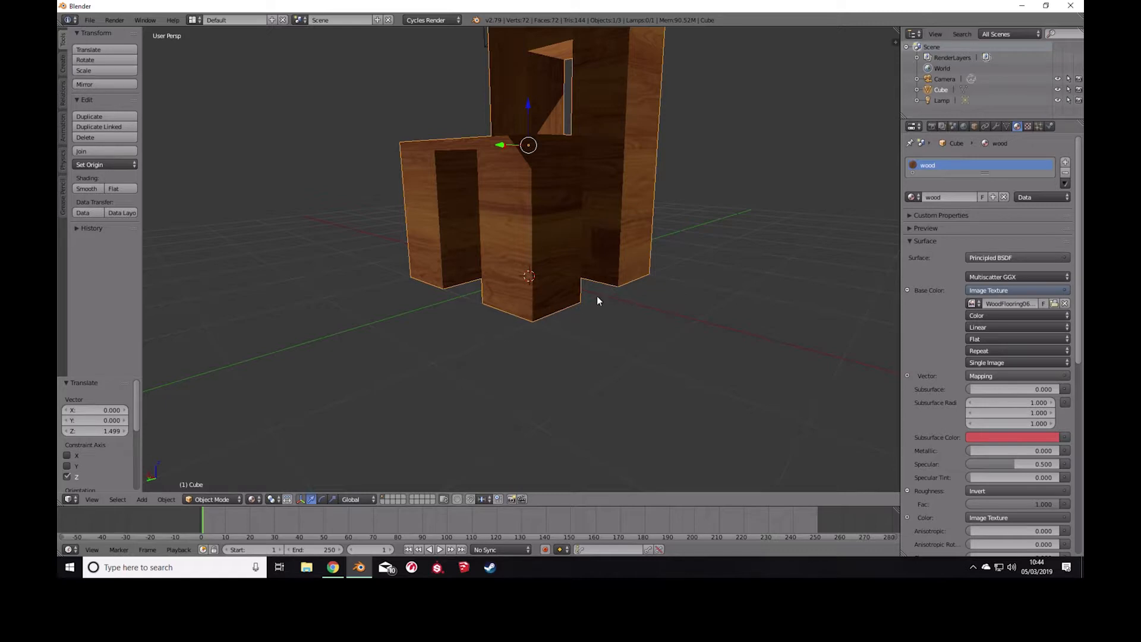
pyautogui.scroll(3, 531, 325)
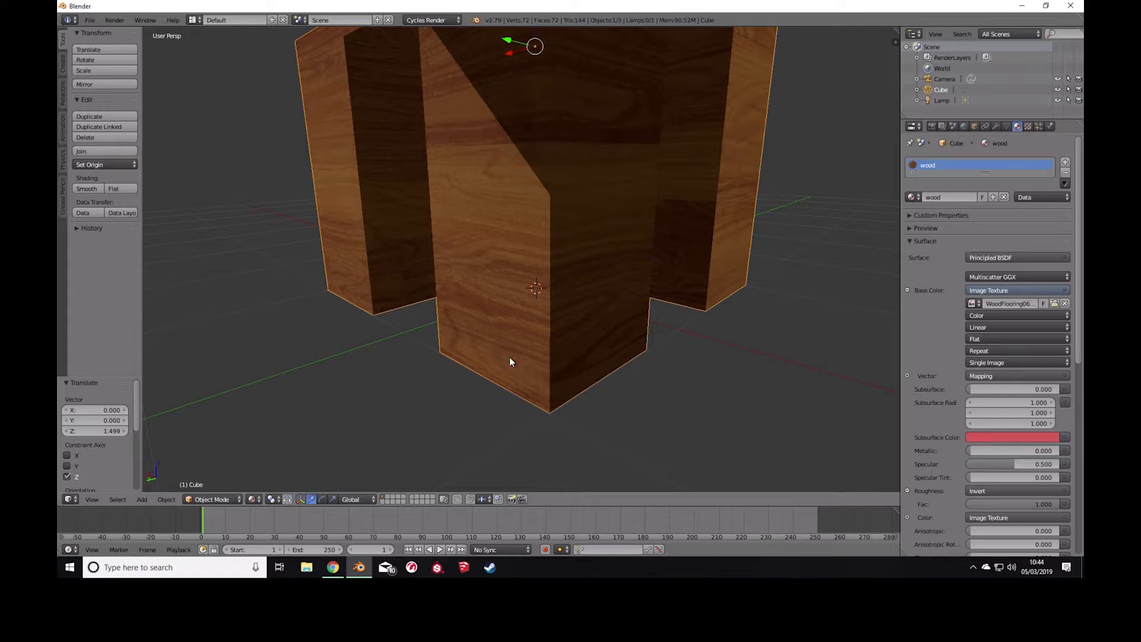
pyautogui.scroll(-5, 478, 311)
pyautogui.moveTo(559, 237); pyautogui.dragTo(534, 217, button='middle')
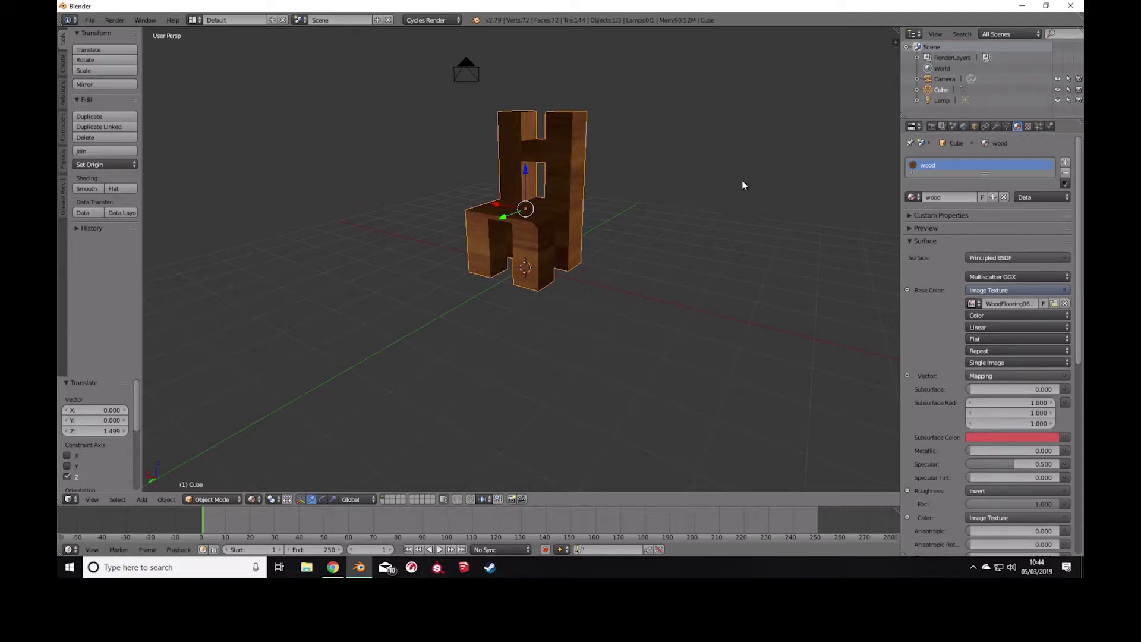
# Check the 3D cursor's location in the 3D view's properties.
pyautogui.press('n')
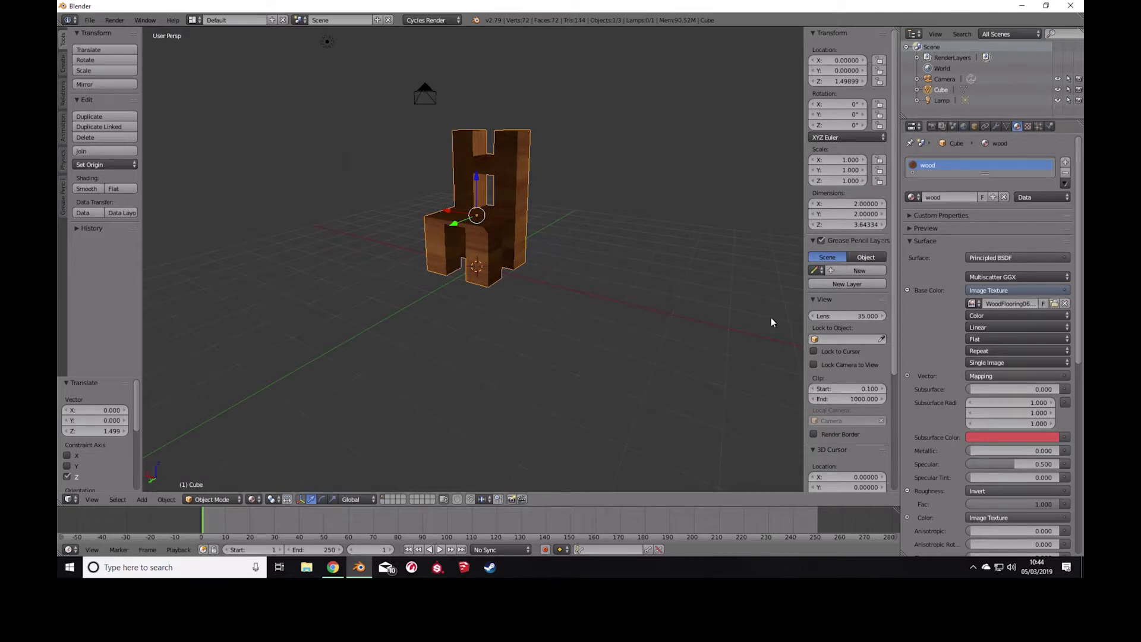
pyautogui.press('n')
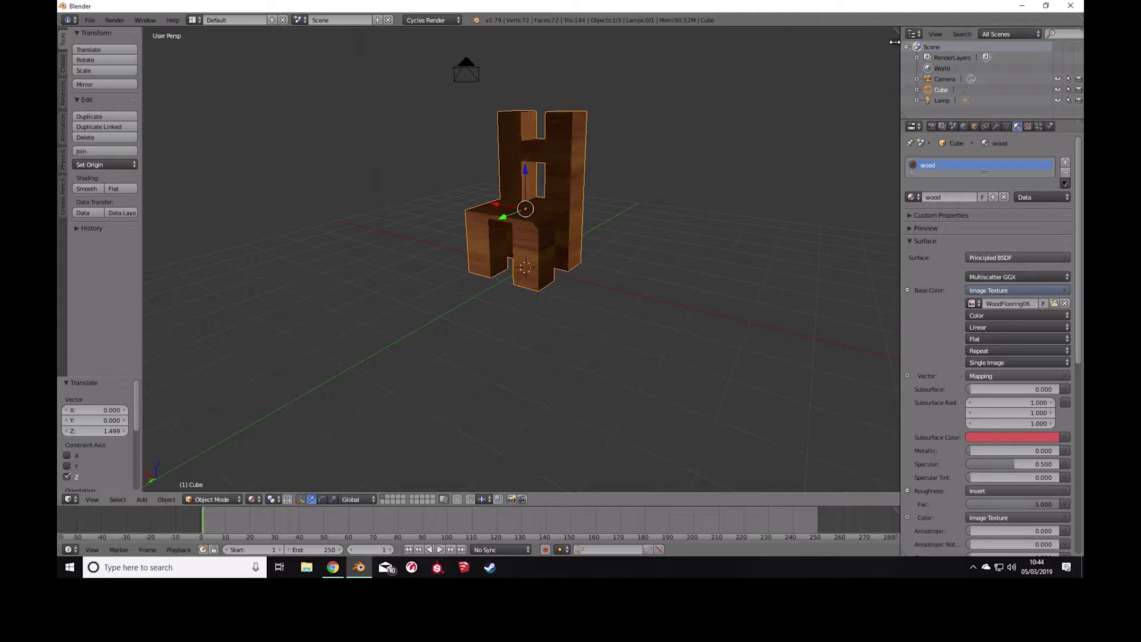
pyautogui.press('n')
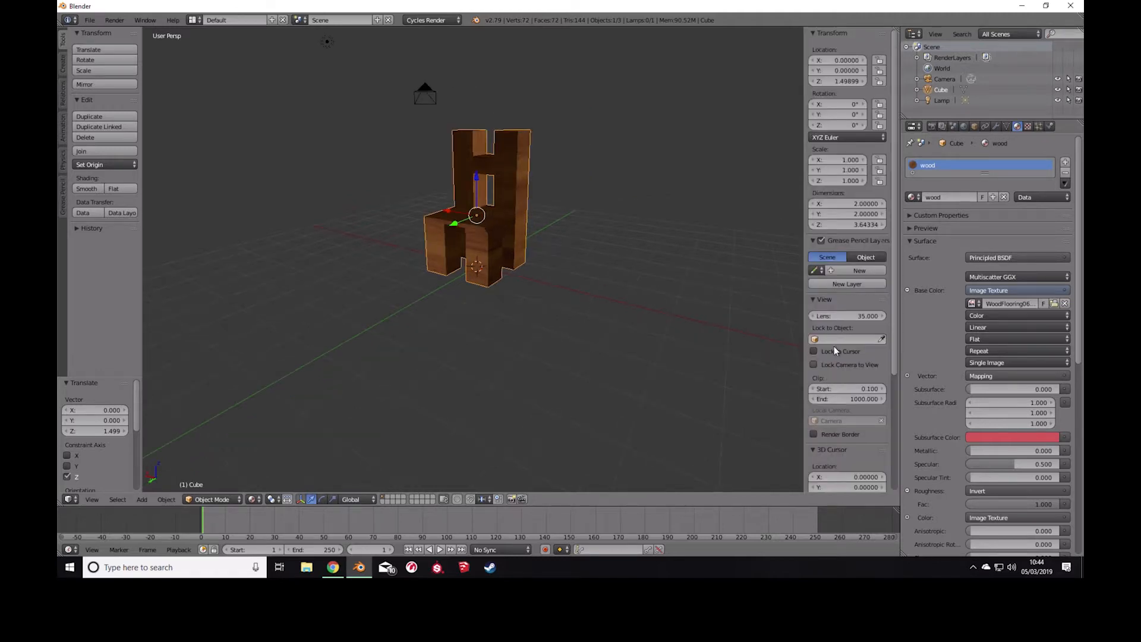
pyautogui.scroll(-4, 835, 349)
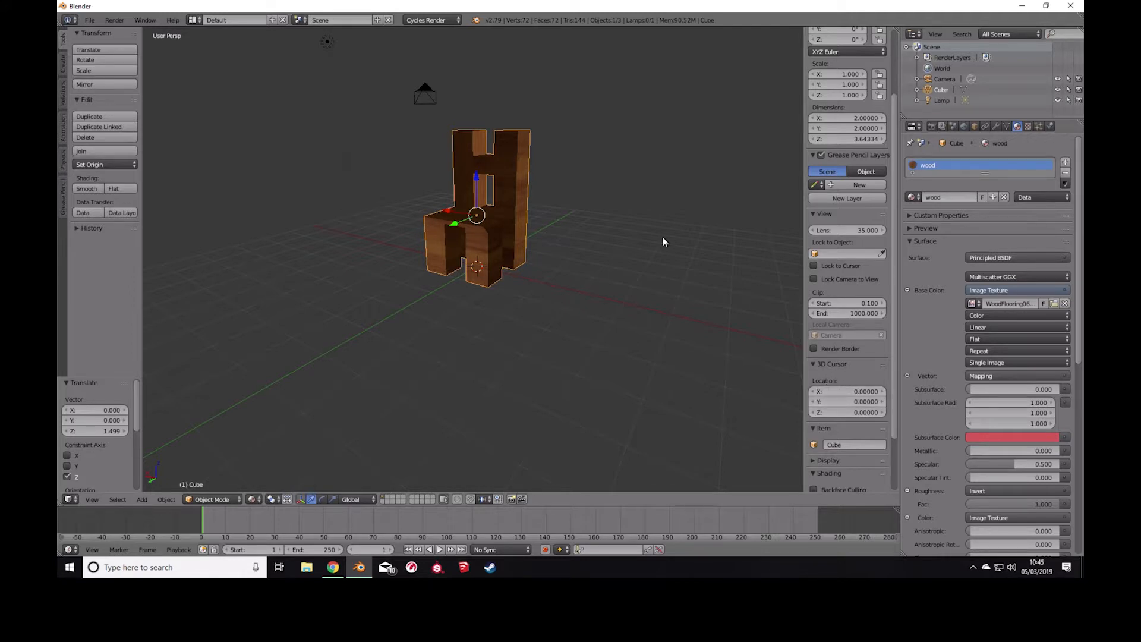
pyautogui.press('n')
# Set the chair's origin to the 3D cursor at the base of the legs.
pyautogui.scroll(4, 561, 99)
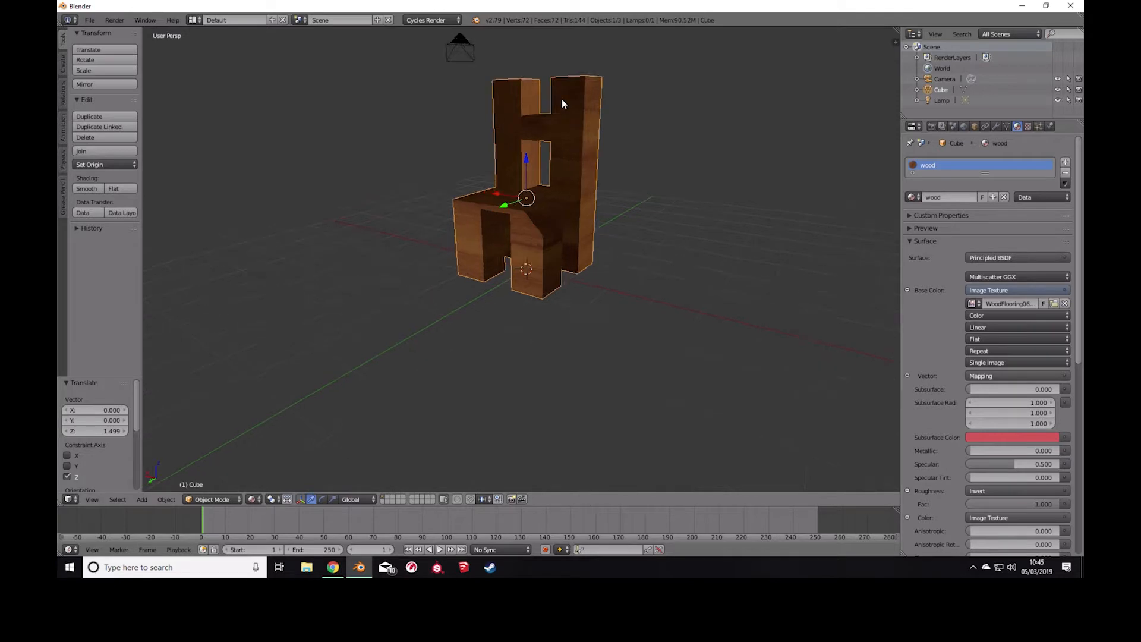
pyautogui.keyDown('shift'); pyautogui.moveTo(545, 177); pyautogui.dragTo(545, 185, button='middle'); pyautogui.keyUp('shift')
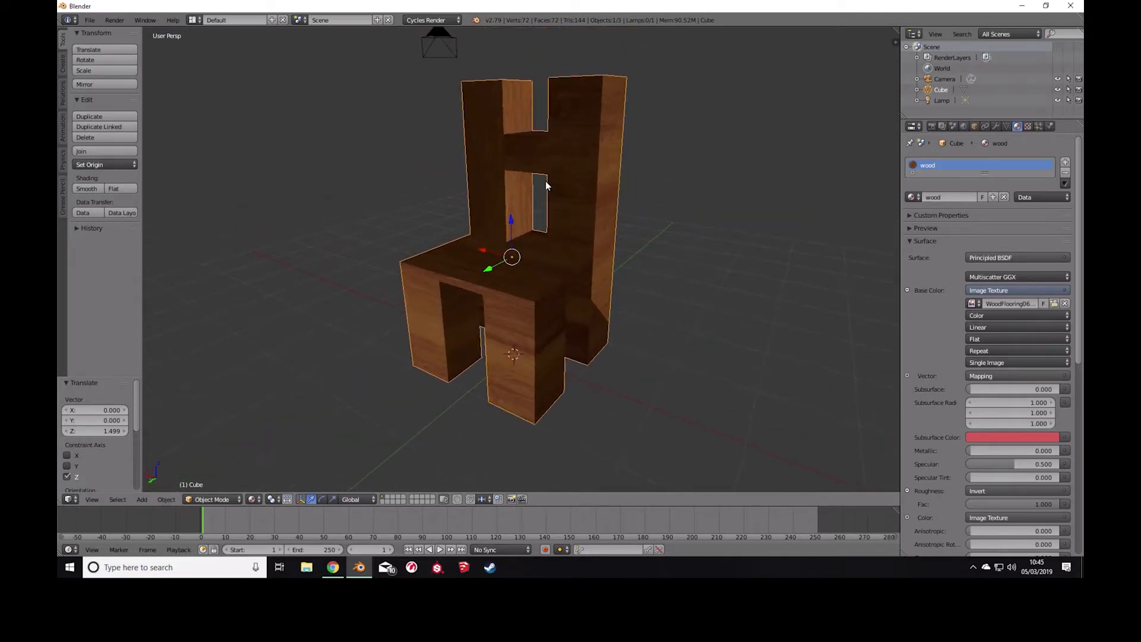
pyautogui.click(165, 501)
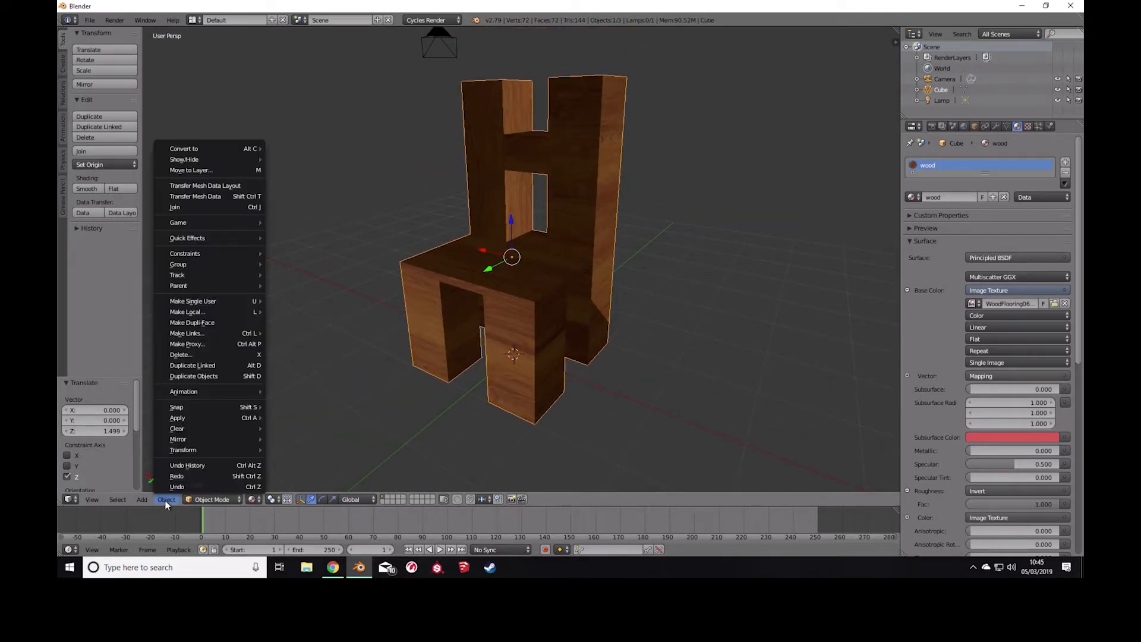
pyautogui.moveTo(191, 449)
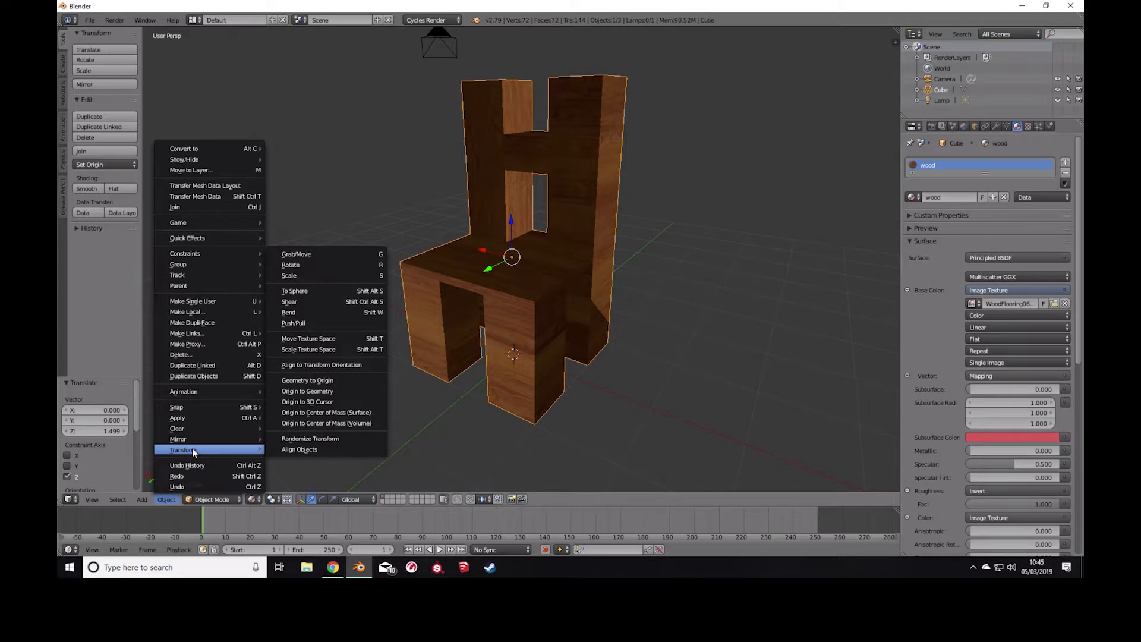
pyautogui.click(338, 400)
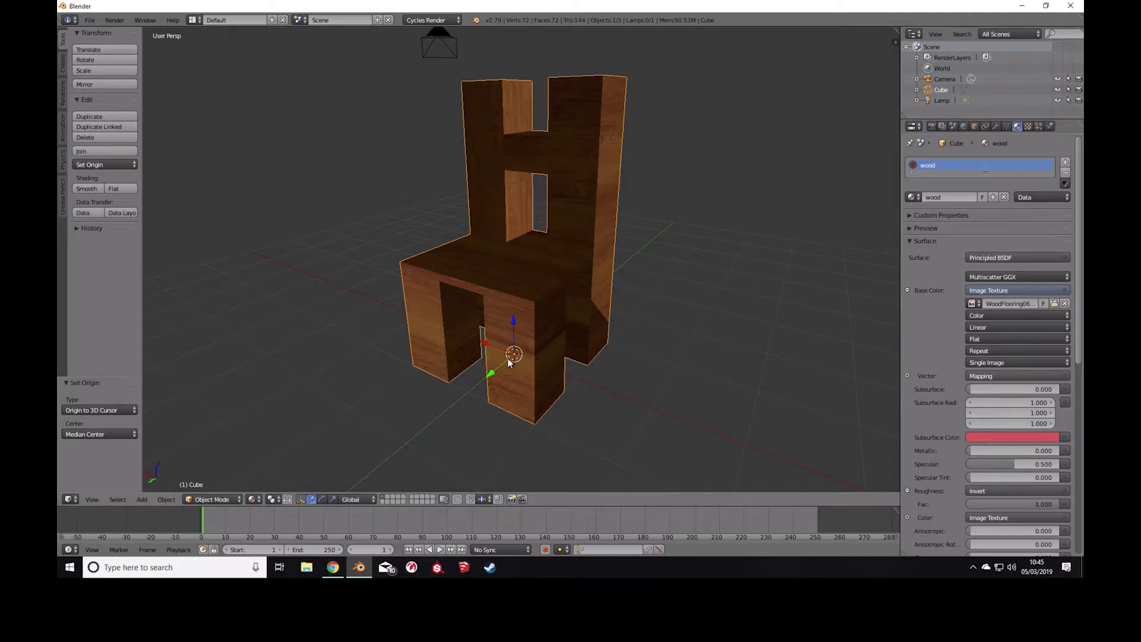
pyautogui.moveTo(461, 336)
pyautogui.mouseDown(button='middle')
pyautogui.moveTo(576, 336)
pyautogui.moveTo(444, 334)
pyautogui.mouseUp(button='middle')
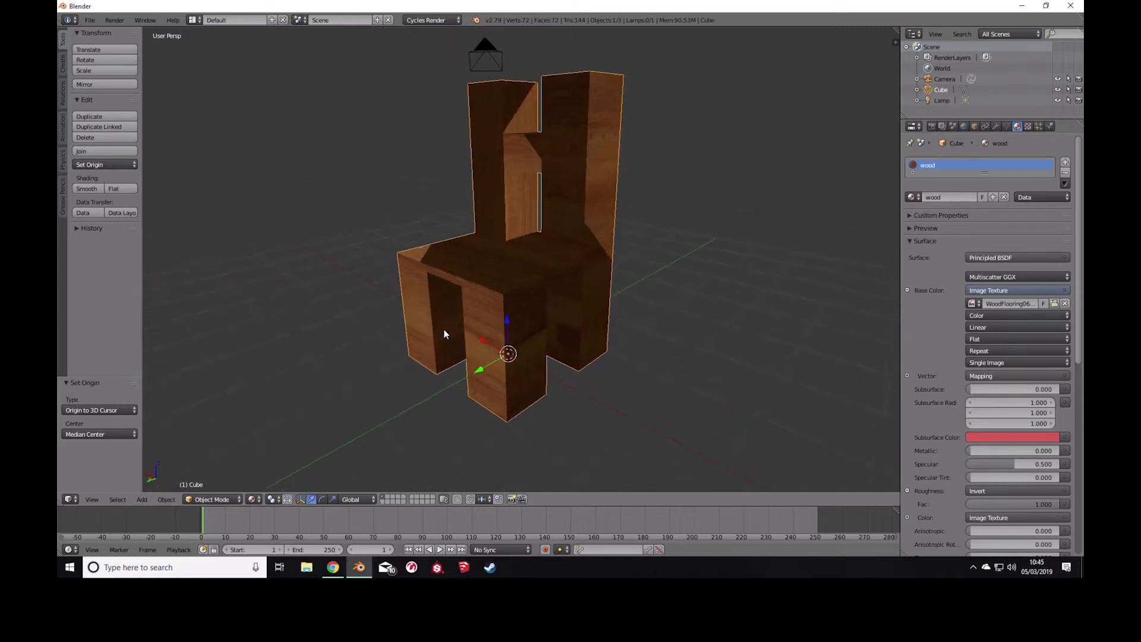
# Delete the lamp from the scene.
pyautogui.scroll(-4, 466, 280)
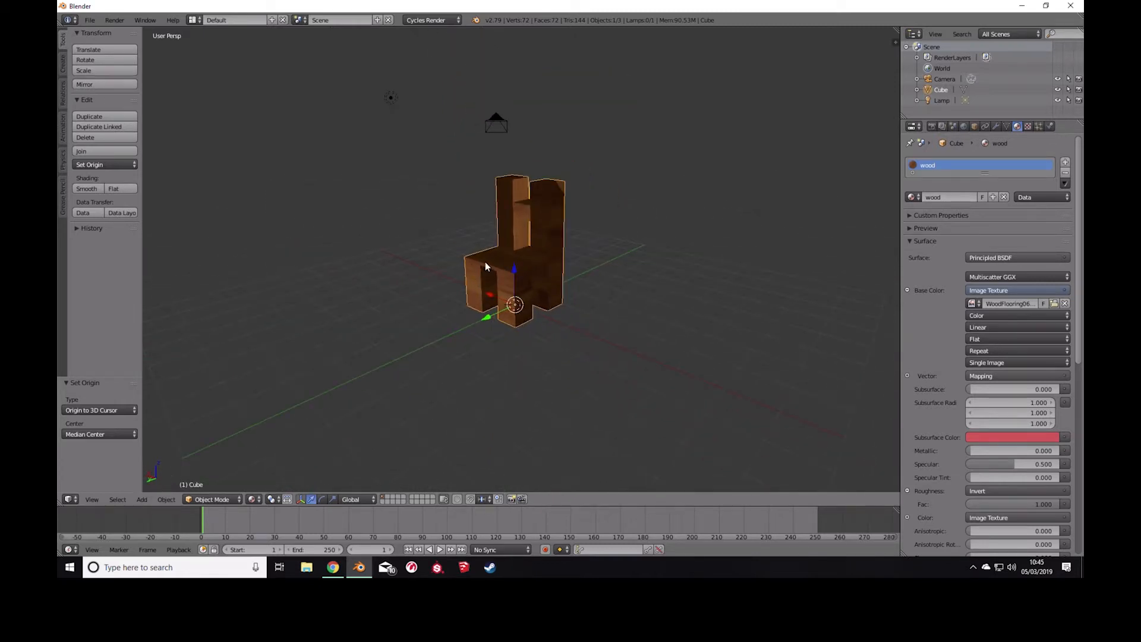
pyautogui.rightClick(391, 99)
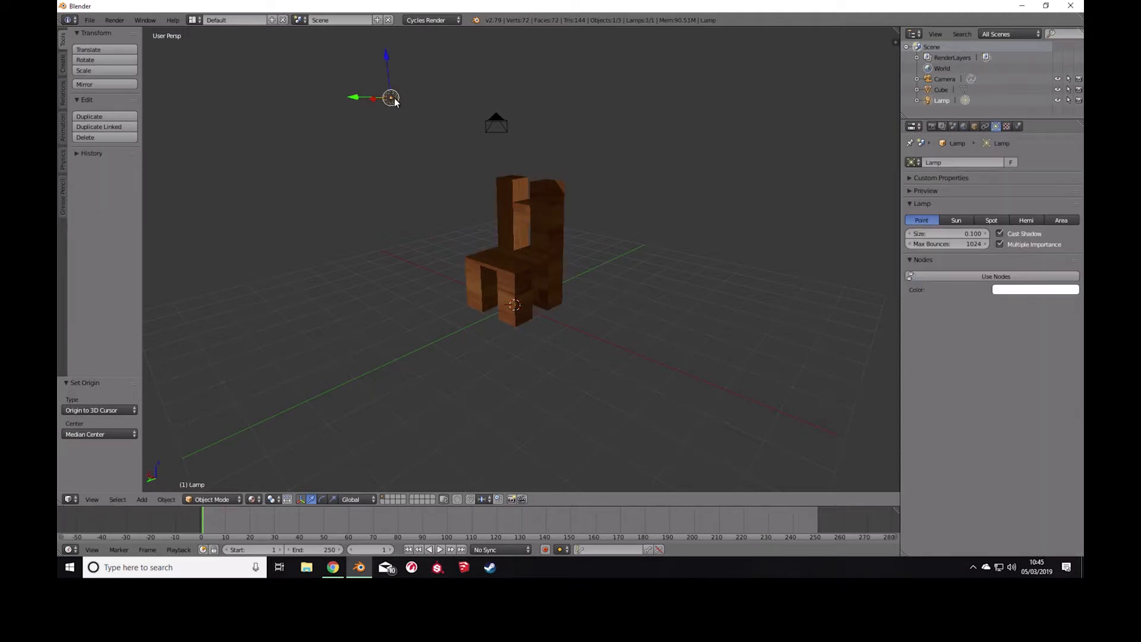
pyautogui.press('x')
pyautogui.click(394, 101)
# Select the chair object.
pyautogui.moveTo(520, 280); pyautogui.dragTo(563, 229, button='middle')
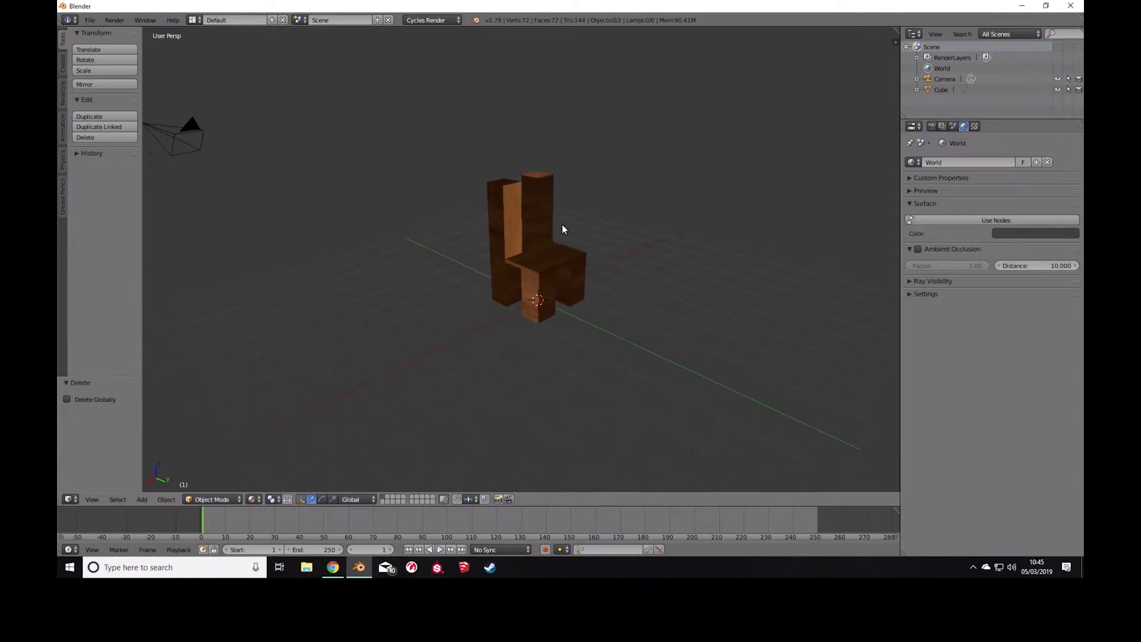
pyautogui.moveTo(550, 270); pyautogui.dragTo(520, 237, button='middle')
pyautogui.scroll(5, 549, 223)
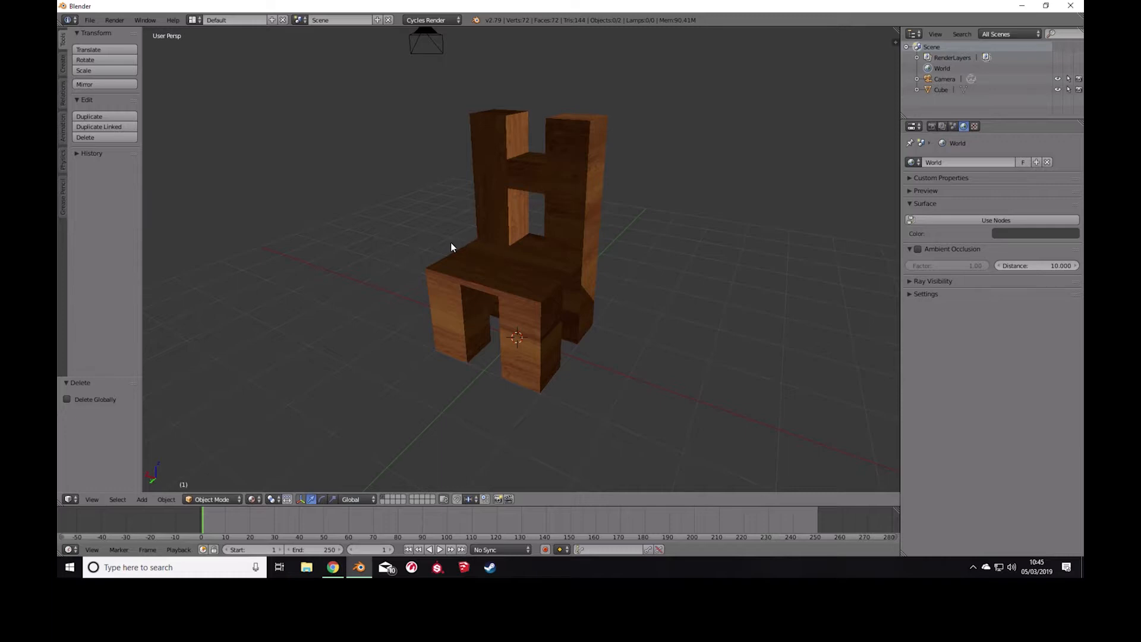
pyautogui.rightClick(471, 243)
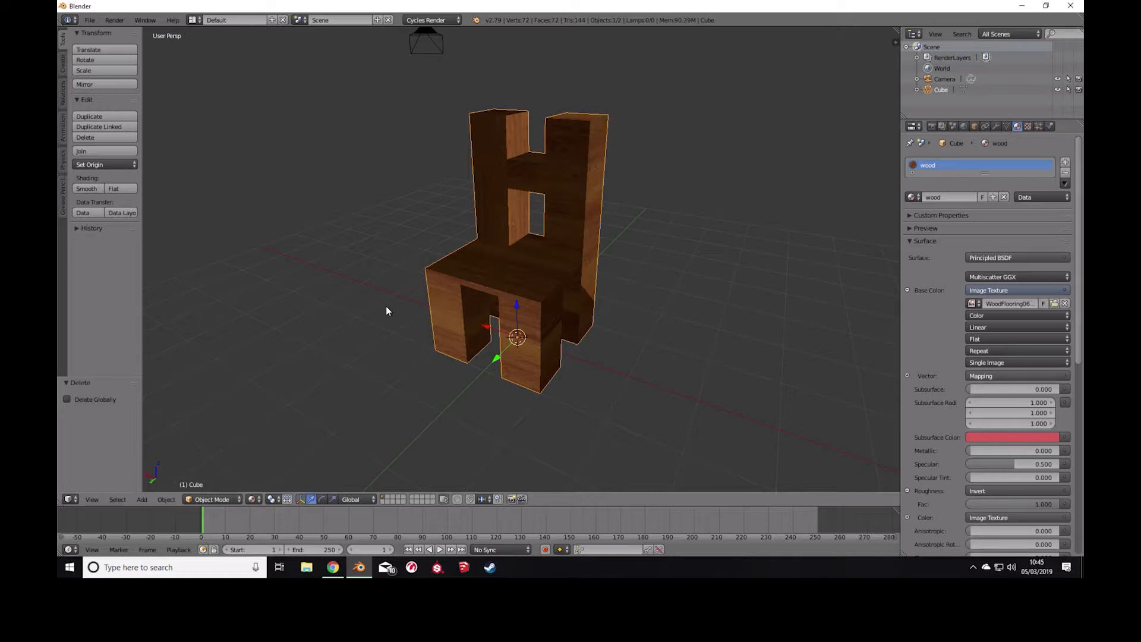
# Add a plane mesh at the base of the chair.
pyautogui.moveTo(639, 287); pyautogui.dragTo(526, 274, button='middle')
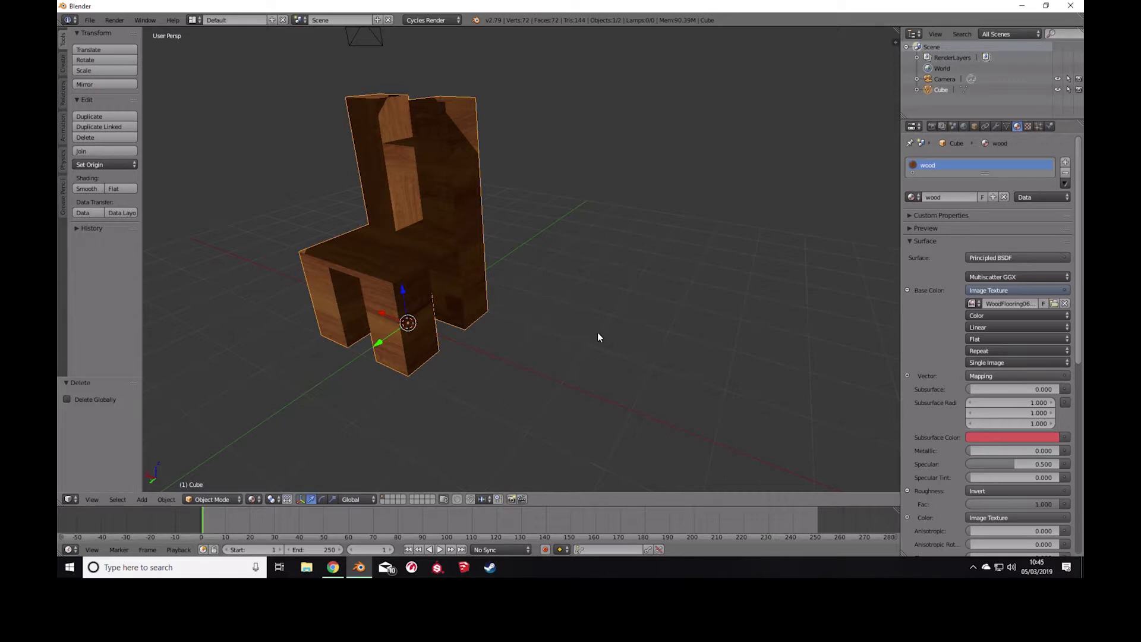
pyautogui.hotkey('shift', 'a')
pyautogui.moveTo(587, 306)
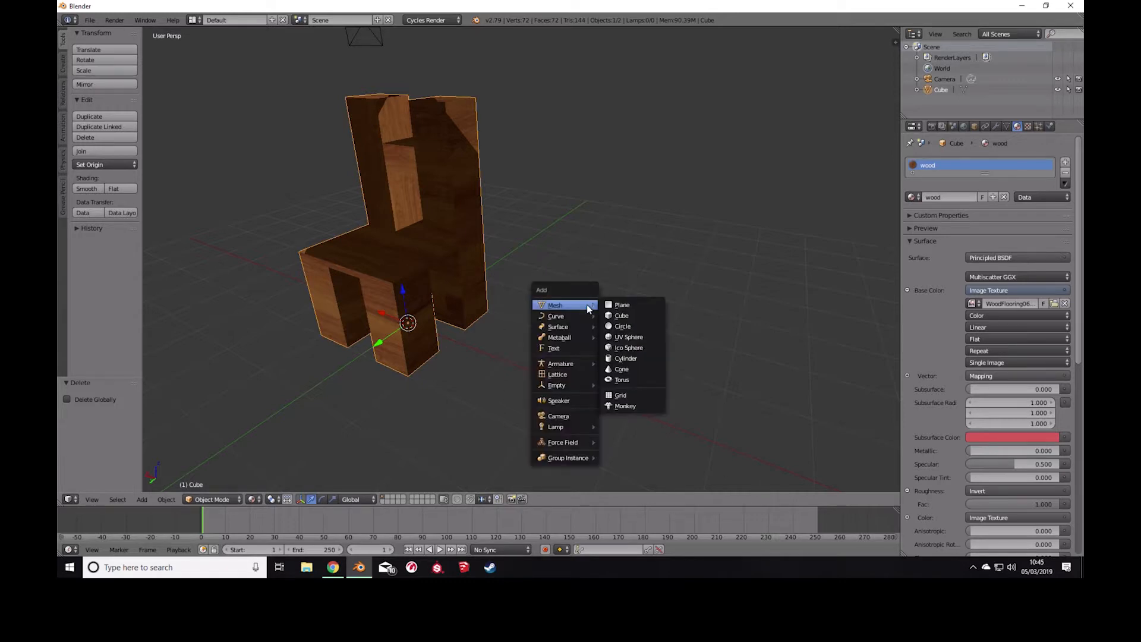
pyautogui.click(642, 305)
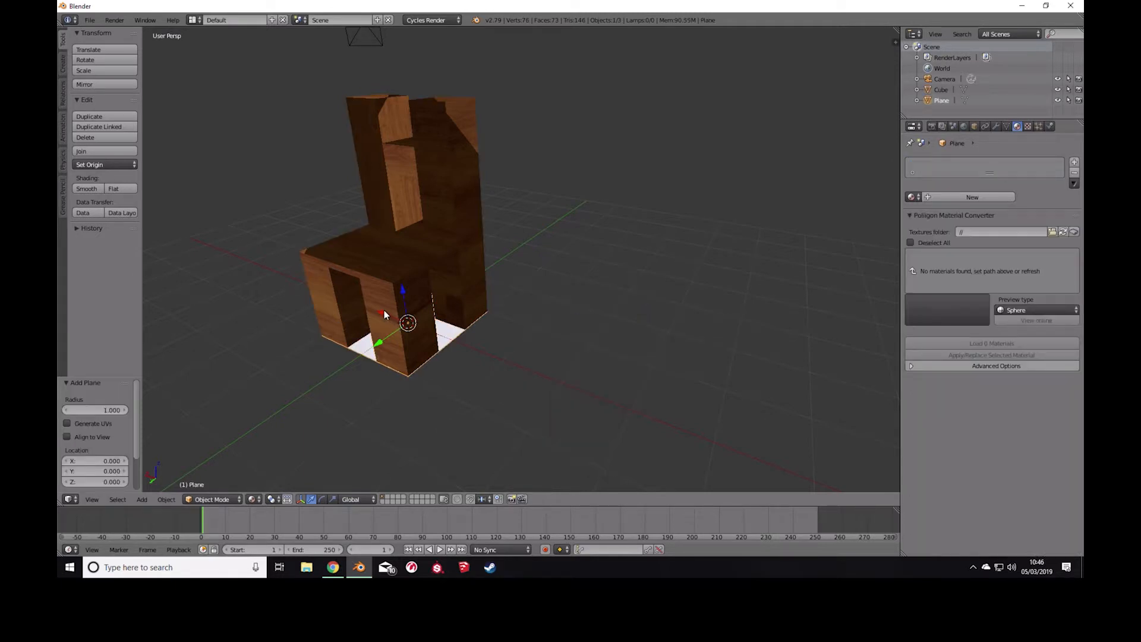
# Move the plane about -3.93 along the X axis so it sits clear beside the chair.
pyautogui.press('g')
pyautogui.press('x')
pyautogui.click(556, 382)
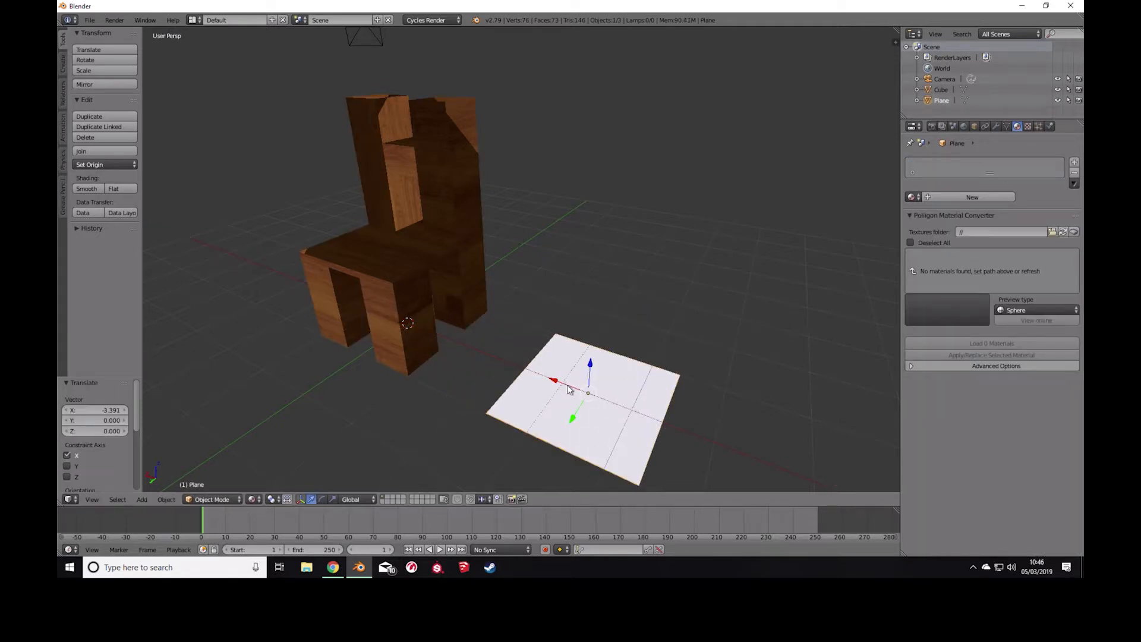
pyautogui.moveTo(556, 382); pyautogui.dragTo(618, 403)
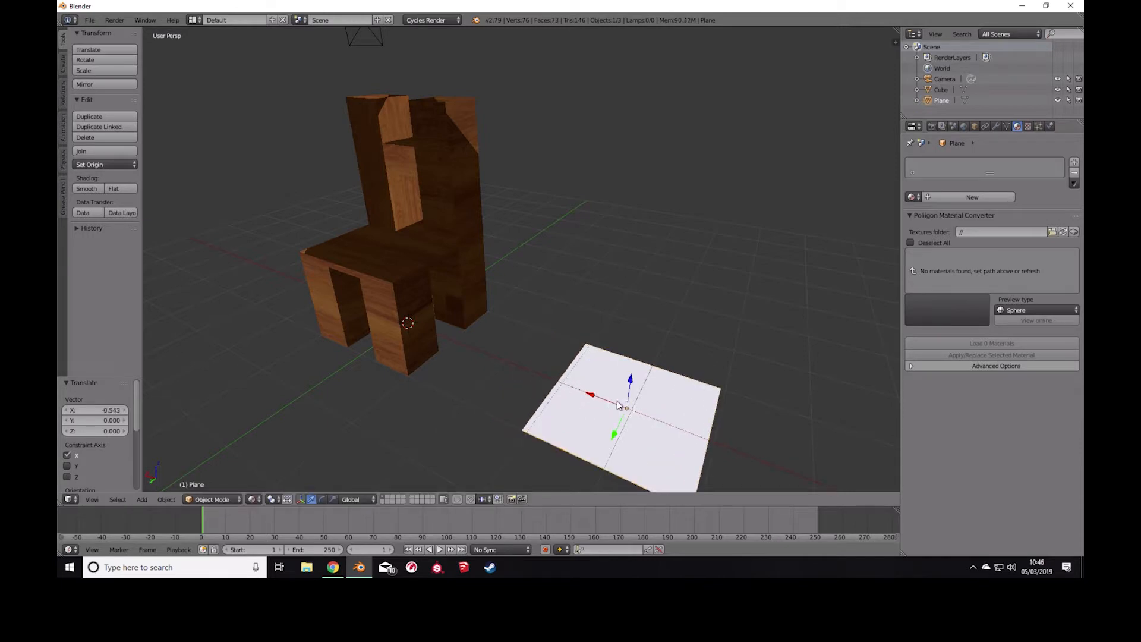
pyautogui.keyDown('shift'); pyautogui.moveTo(664, 398); pyautogui.dragTo(602, 345, button='middle'); pyautogui.keyUp('shift')
pyautogui.scroll(-1, 600, 344)
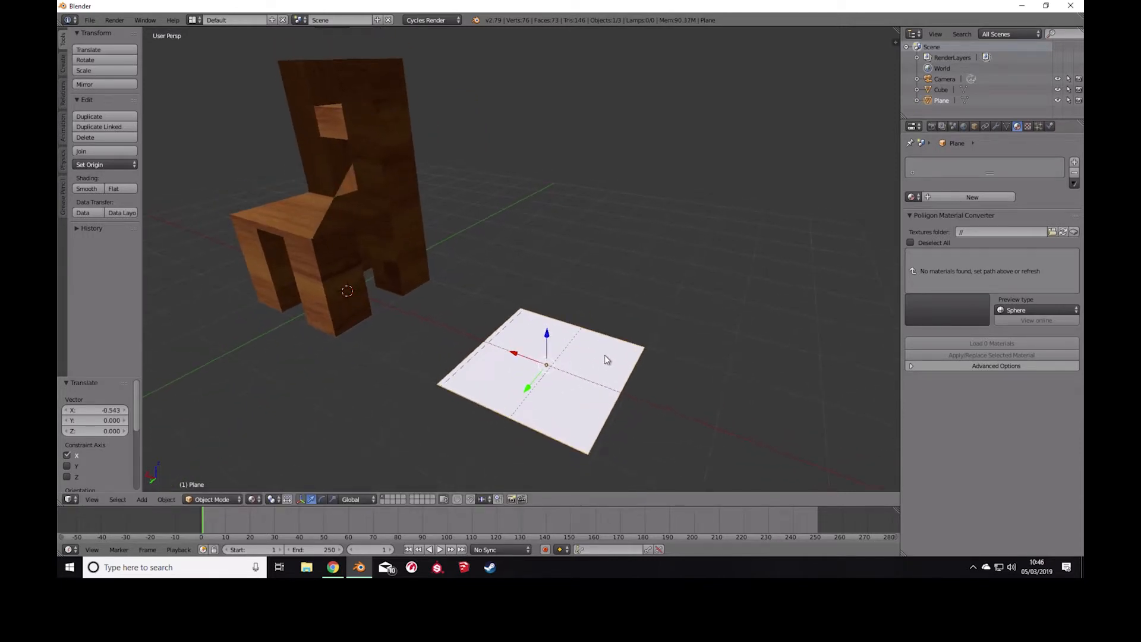
pyautogui.scroll(-2, 603, 262)
pyautogui.moveTo(600, 268)
pyautogui.mouseDown(button='middle')
pyautogui.moveTo(586, 260)
pyautogui.moveTo(593, 269)
pyautogui.mouseUp(button='middle')
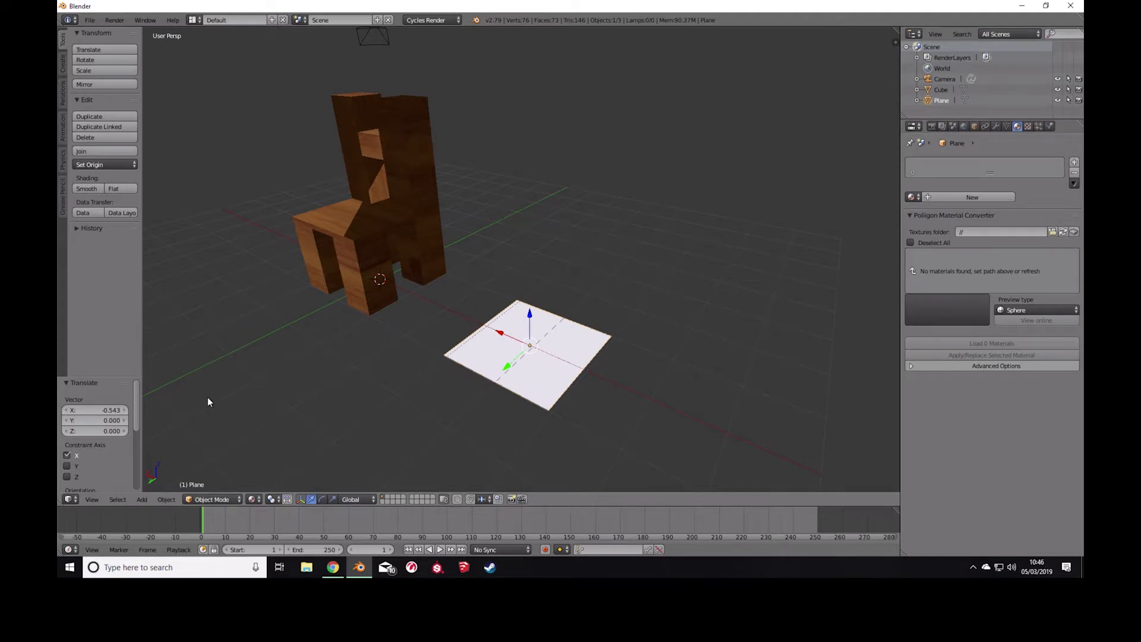
# Put the plane into Edit Mode with edge selection enabled.
pyautogui.click(213, 499)
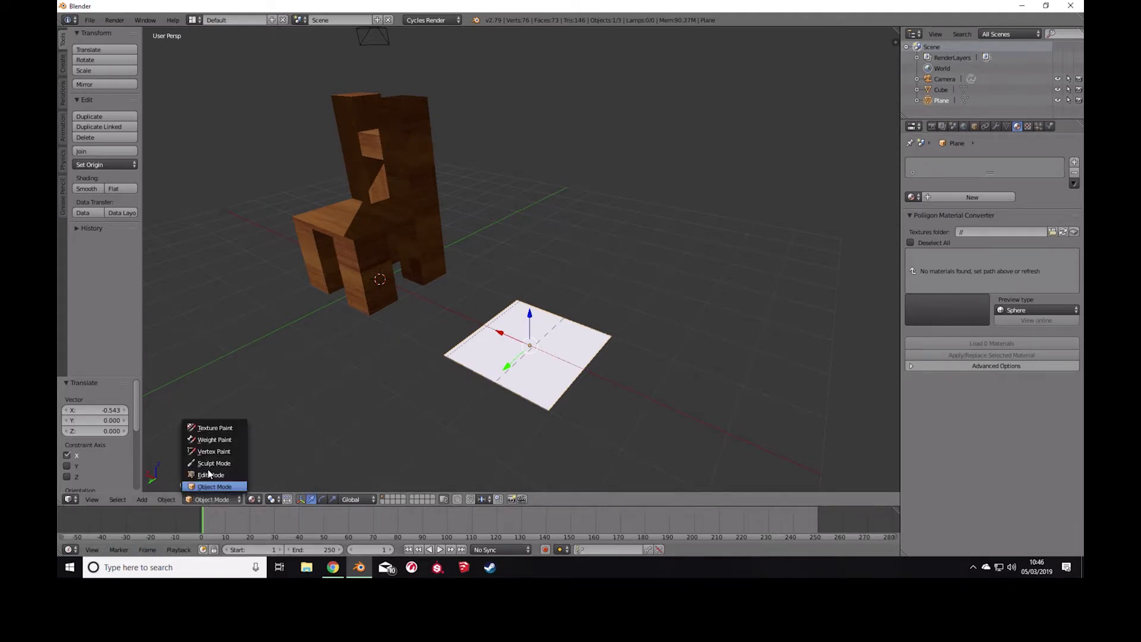
pyautogui.click(211, 474)
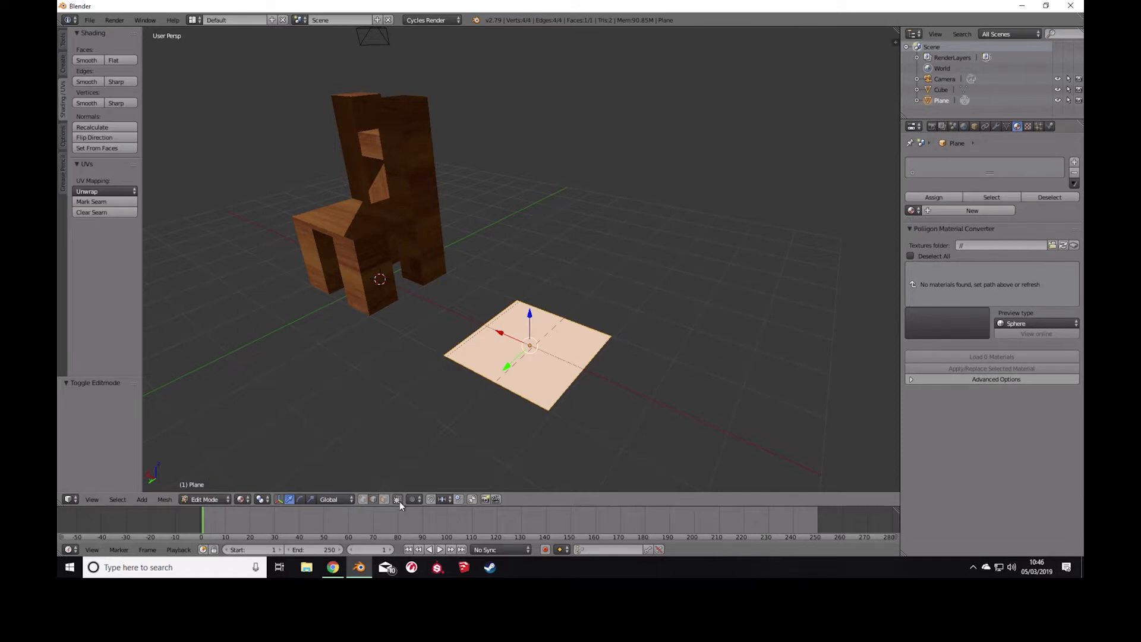
pyautogui.press('ctrl')
pyautogui.click(373, 500)
# Raise the plane's rear edge about 3.66 along Z to form a steep slope.
pyautogui.rightClick(550, 315)
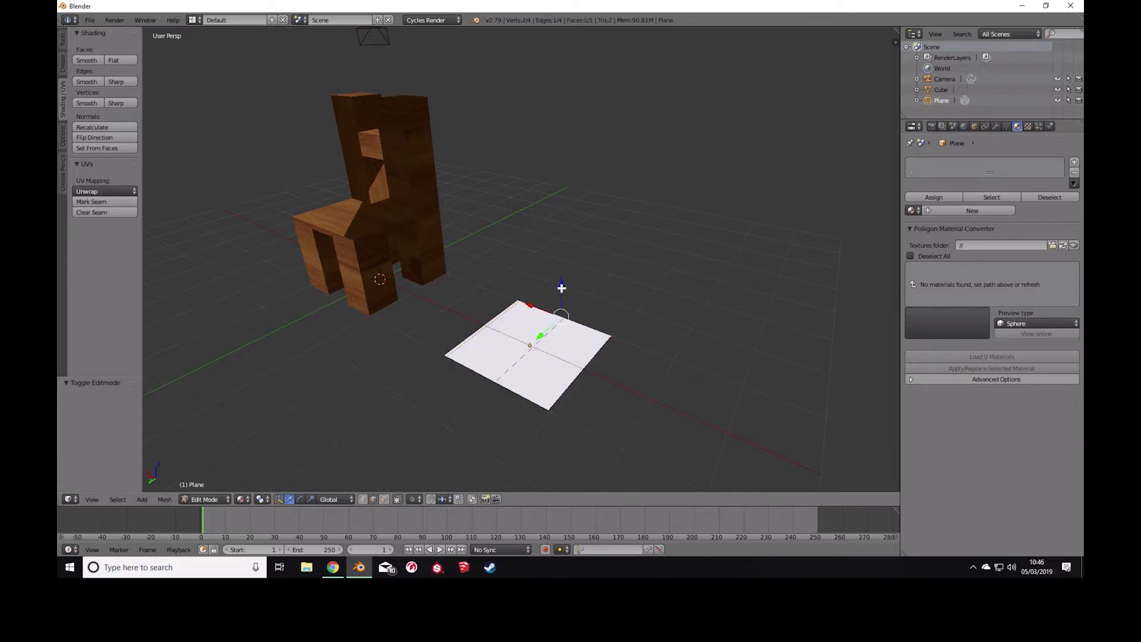
pyautogui.press('g')
pyautogui.press('z')
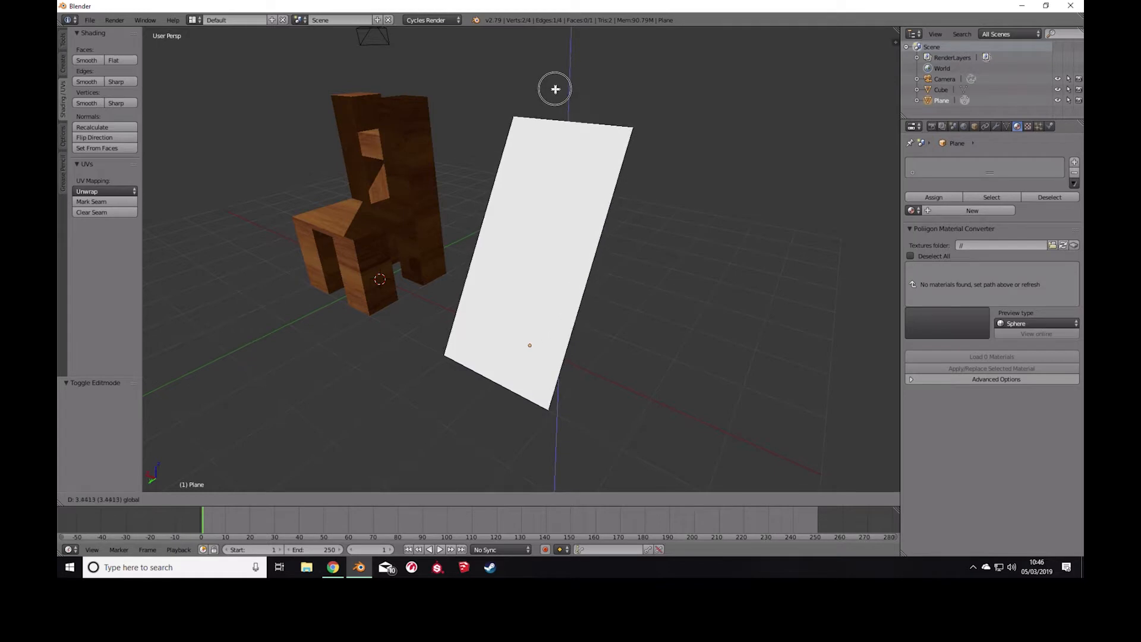
pyautogui.click(556, 84)
pyautogui.moveTo(475, 175); pyautogui.dragTo(443, 98, button='middle')
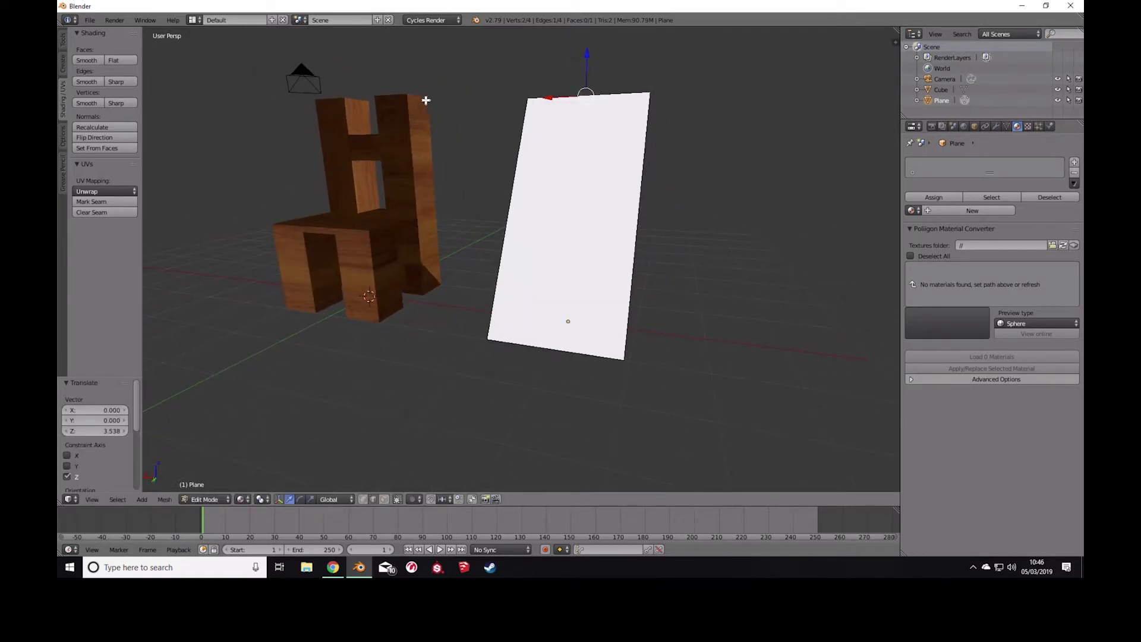
pyautogui.moveTo(587, 61); pyautogui.dragTo(587, 51)
pyautogui.moveTo(586, 66); pyautogui.dragTo(572, 197, button='middle')
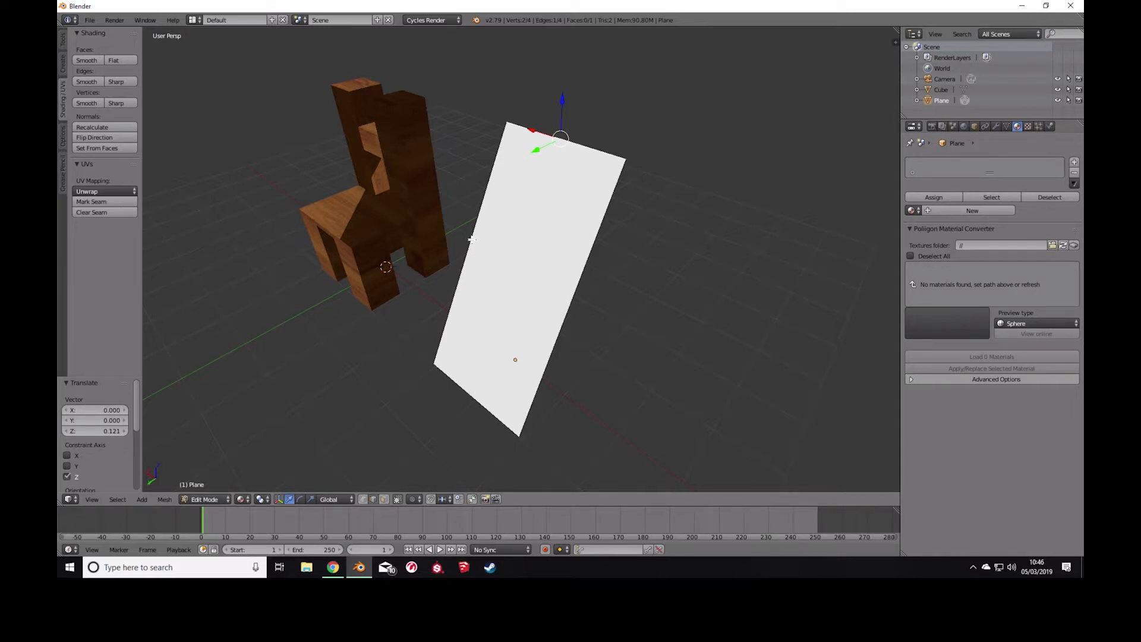
# Add two evenly spaced horizontal loop cuts across the sloped plane without sliding them.
pyautogui.hotkey('ctrl', 'r')
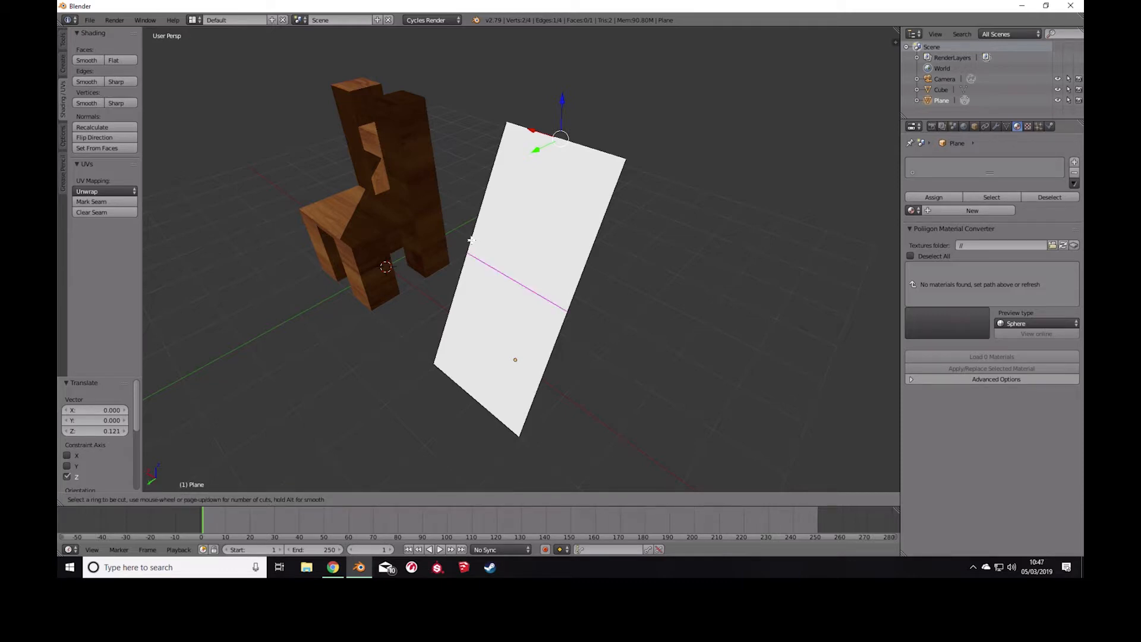
pyautogui.scroll(1, 471, 240)
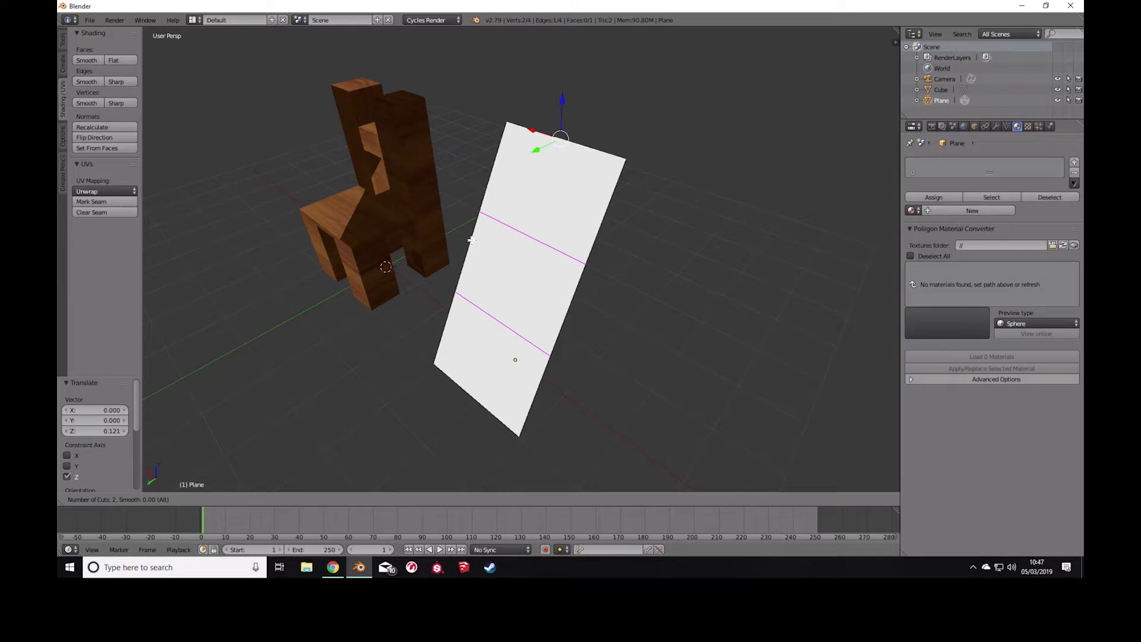
pyautogui.click(471, 240)
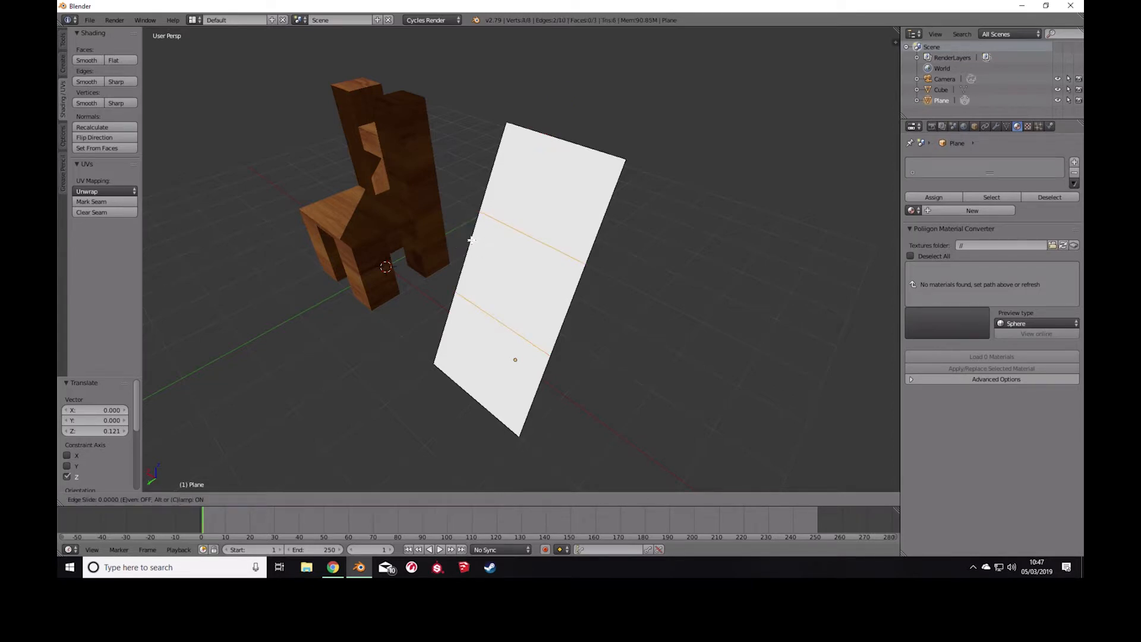
pyautogui.rightClick(471, 240)
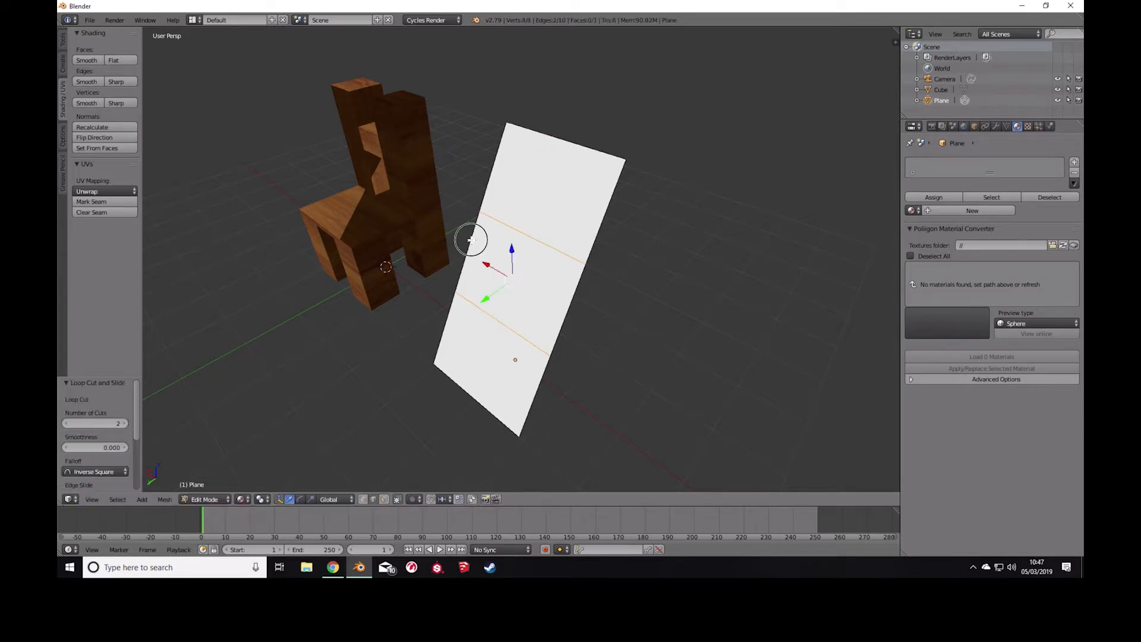
# Move the upper cut edge down about 0.787 along Z and back about 0.642 along Y to form the backrest's base.
pyautogui.rightClick(510, 225)
pyautogui.moveTo(526, 199); pyautogui.dragTo(533, 243)
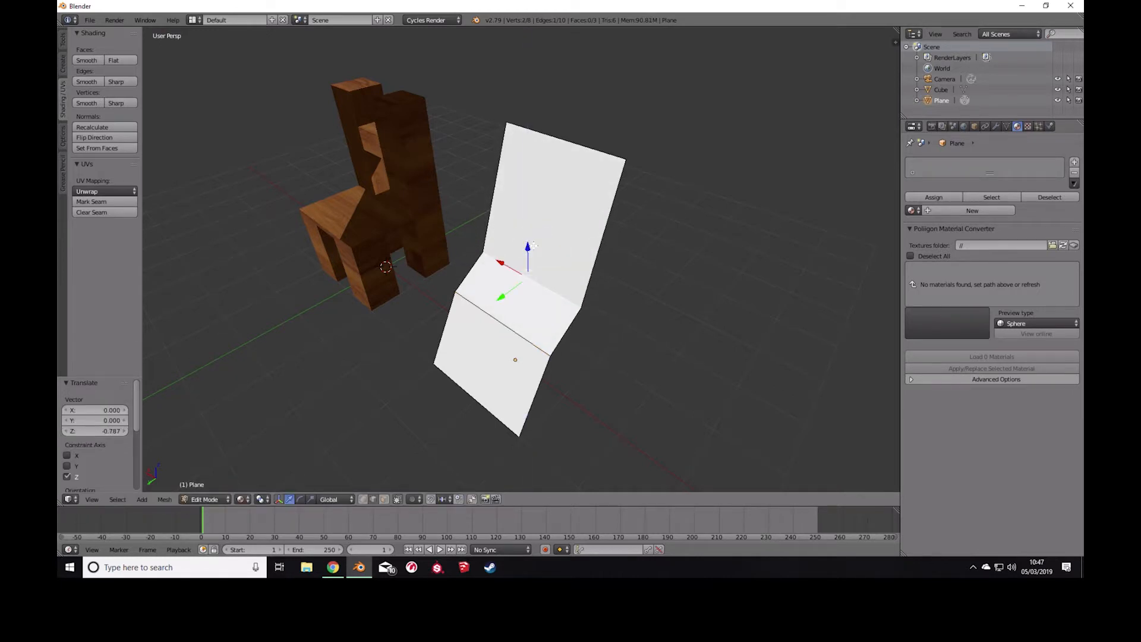
pyautogui.moveTo(501, 293); pyautogui.dragTo(535, 275)
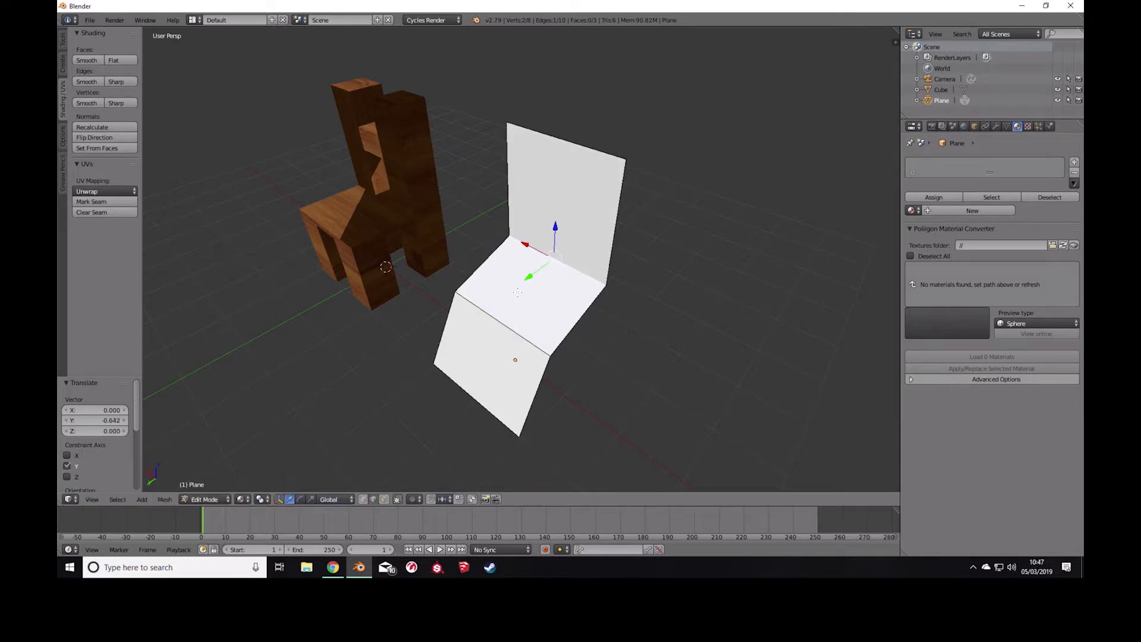
# Raise the lower cut edge to seat height and move it forward about 0.625 along Y.
pyautogui.rightClick(491, 316)
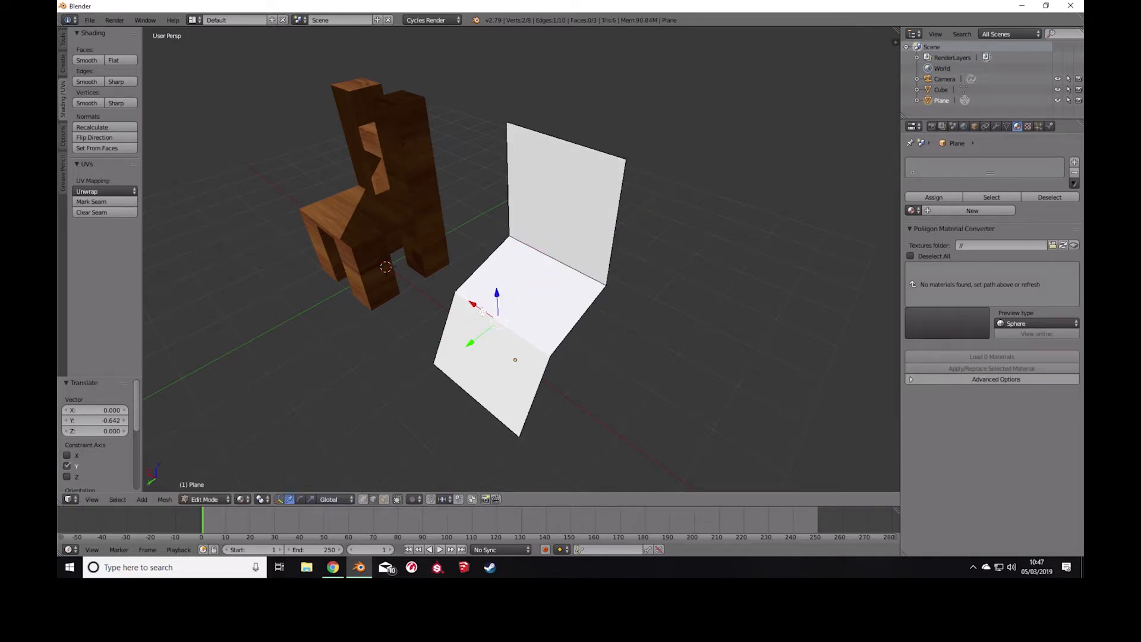
pyautogui.moveTo(492, 295); pyautogui.dragTo(499, 251)
pyautogui.moveTo(536, 276); pyautogui.dragTo(490, 243, button='middle')
pyautogui.moveTo(380, 215); pyautogui.dragTo(338, 221)
pyautogui.moveTo(338, 221); pyautogui.dragTo(412, 256, button='middle')
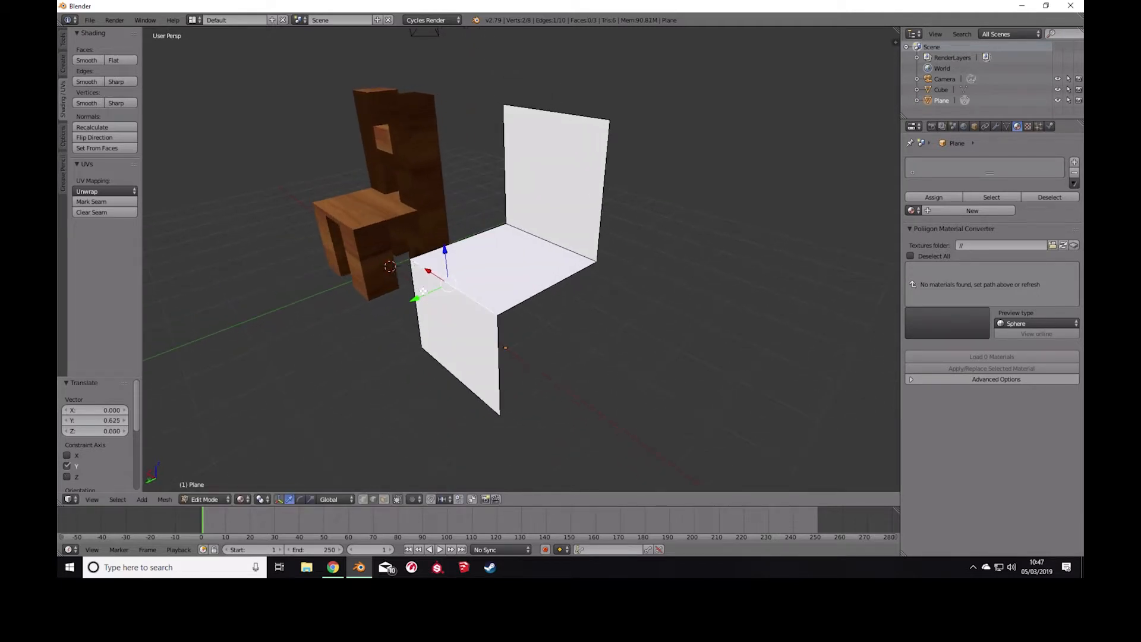
pyautogui.moveTo(471, 303); pyautogui.dragTo(487, 313, button='middle')
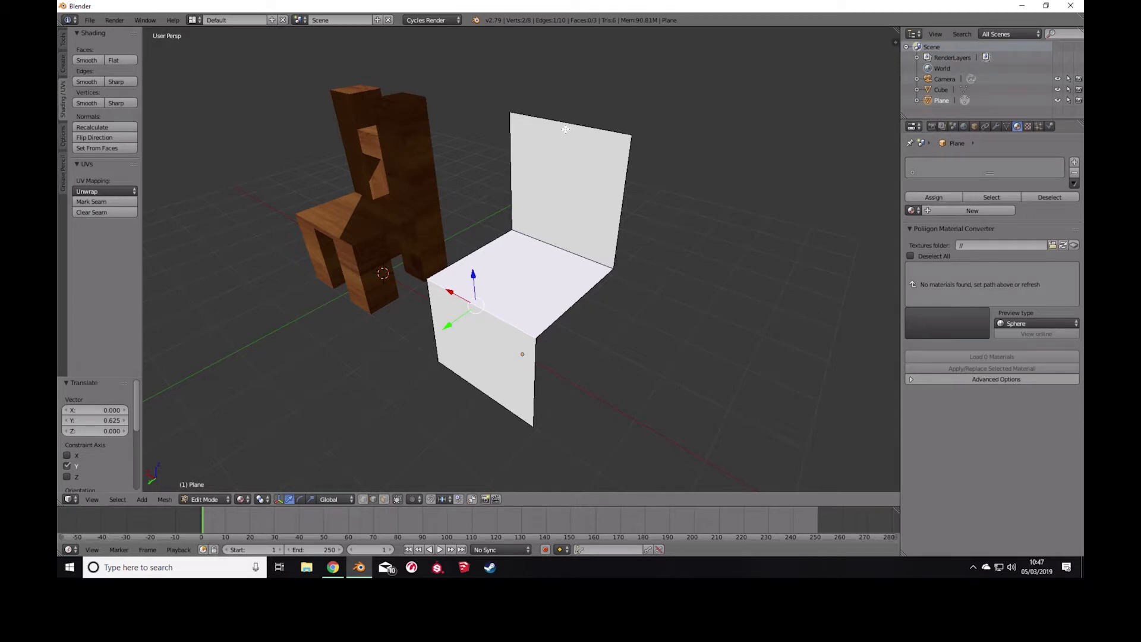
# Add one centred lengthwise loop cut through the backrest, seat and front panel.
pyautogui.hotkey('ctrl', 'r')
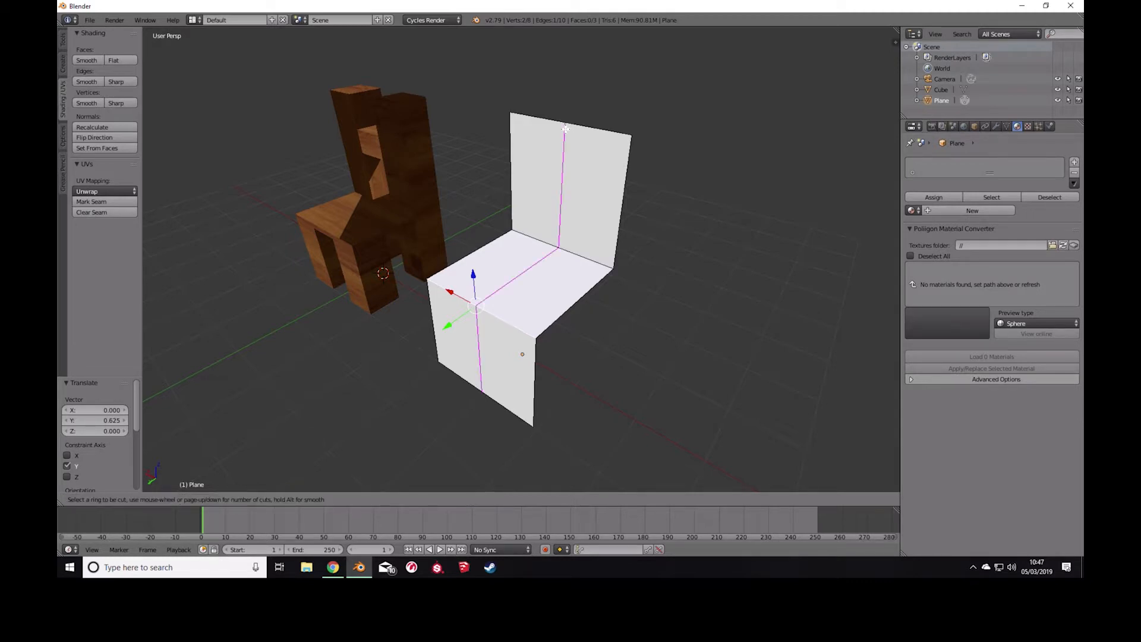
pyautogui.click(565, 129)
pyautogui.rightClick(565, 129)
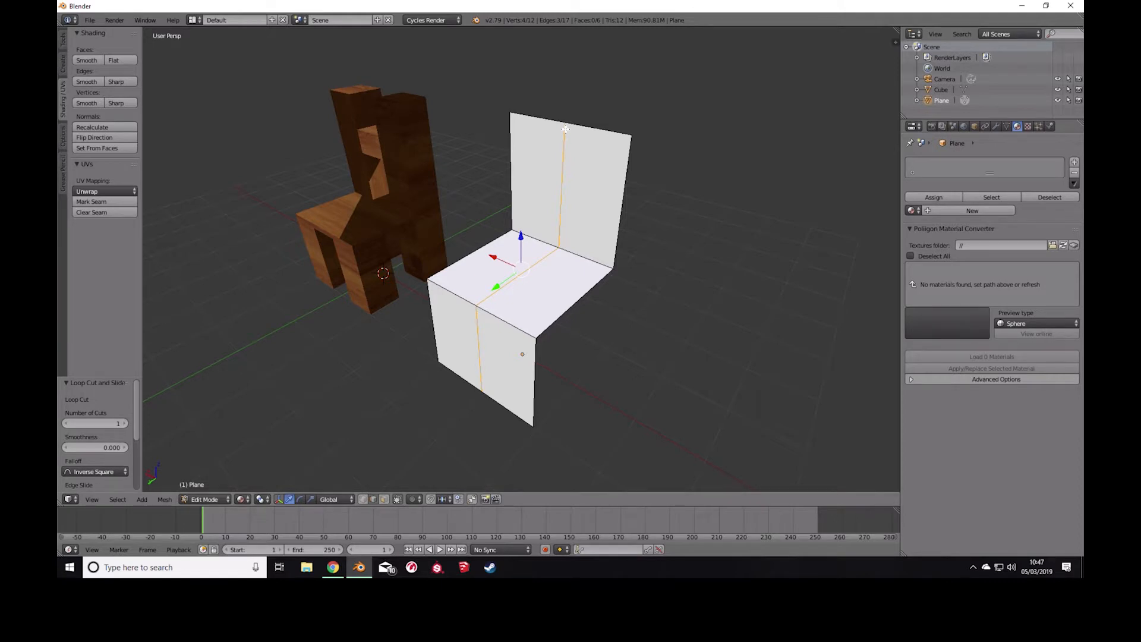
# In vertex selection, lower the backrest's two outer top corners about 0.315 along Z.
pyautogui.click(363, 497)
pyautogui.rightClick(509, 112)
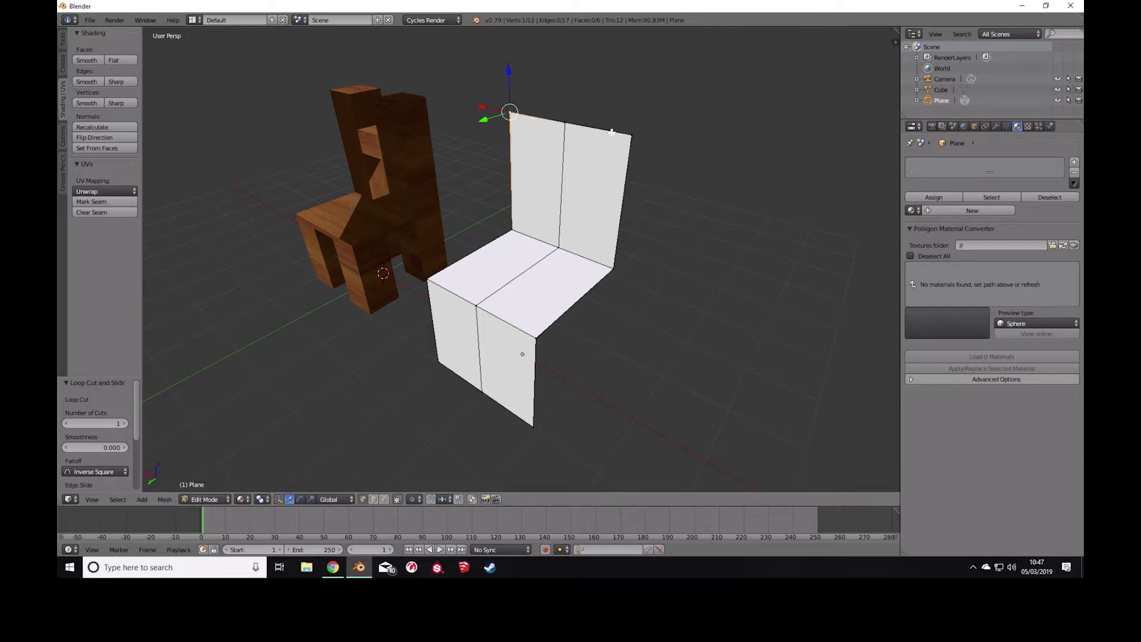
pyautogui.keyDown('shift'); pyautogui.rightClick(632, 133); pyautogui.keyUp('shift')
pyautogui.moveTo(567, 83); pyautogui.dragTo(557, 107)
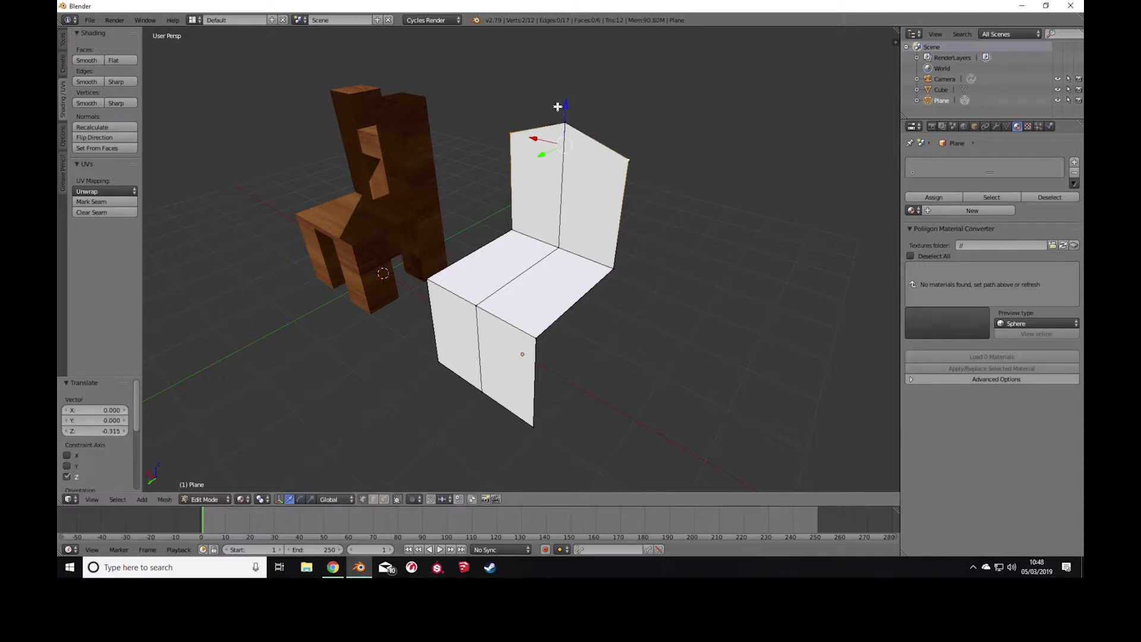
# Move the backrest's two centre vertices back about 0.319 along Y.
pyautogui.moveTo(588, 183); pyautogui.dragTo(561, 241, button='middle')
pyautogui.press('c')
pyautogui.rightClick(561, 241)
pyautogui.keyDown('shift'); pyautogui.rightClick(564, 127); pyautogui.keyUp('shift')
pyautogui.moveTo(532, 200); pyautogui.dragTo(542, 196)
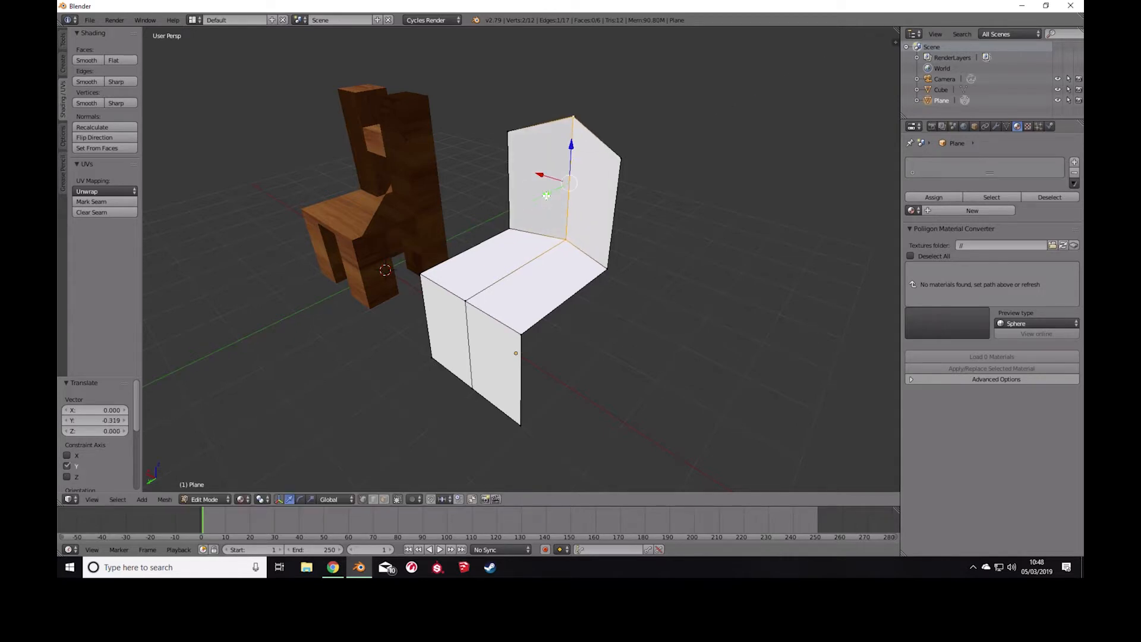
# Lower the two vertices of the seat's centre line about 0.144 along Z.
pyautogui.moveTo(542, 196); pyautogui.dragTo(537, 251, button='middle')
pyautogui.rightClick(546, 229)
pyautogui.keyDown('shift'); pyautogui.rightClick(438, 266); pyautogui.keyUp('shift')
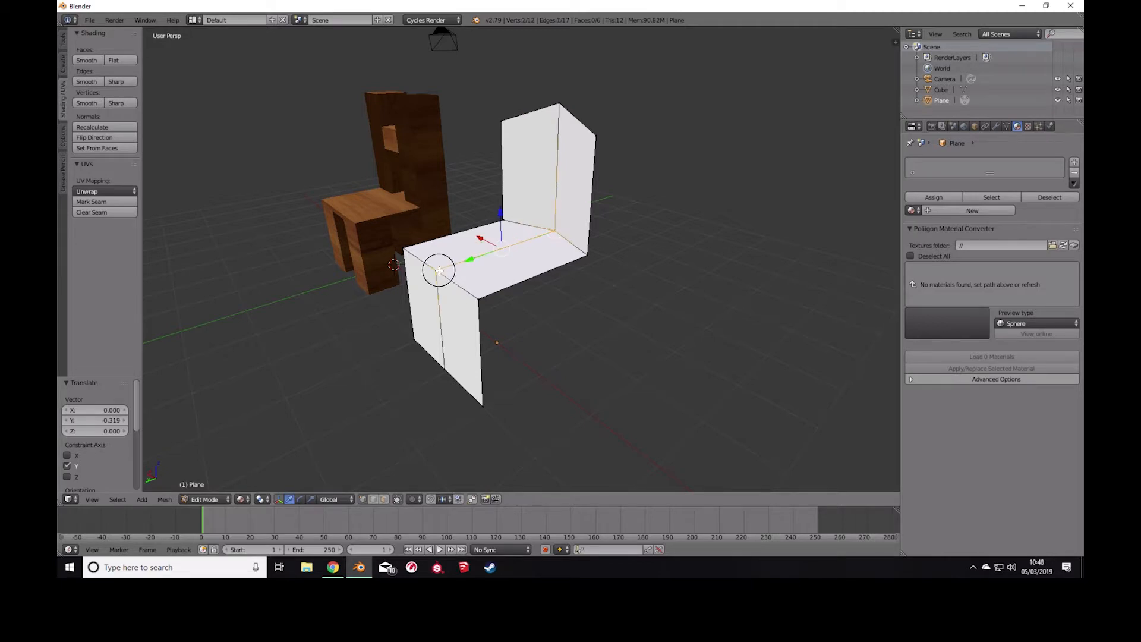
pyautogui.moveTo(502, 215); pyautogui.dragTo(506, 223)
pyautogui.moveTo(519, 269); pyautogui.dragTo(543, 280, button='middle')
# Try moving the front panel's two outer bottom corners about -1.692 along Y, and undo it.
pyautogui.rightClick(448, 360)
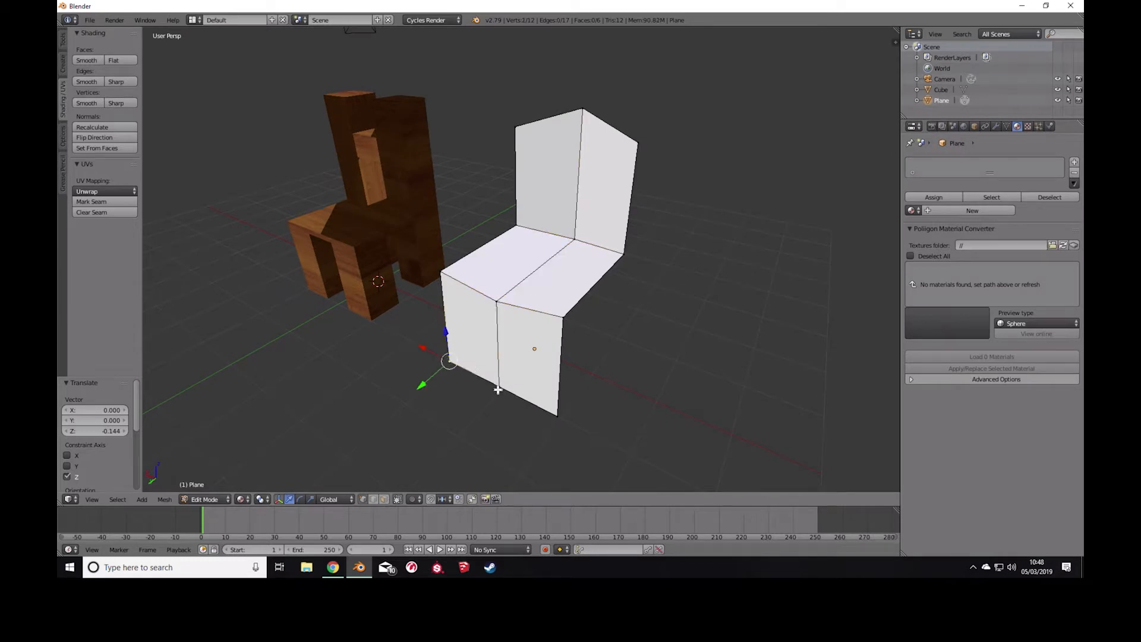
pyautogui.keyDown('shift'); pyautogui.rightClick(552, 414); pyautogui.keyUp('shift')
pyautogui.press('g')
pyautogui.press('y')
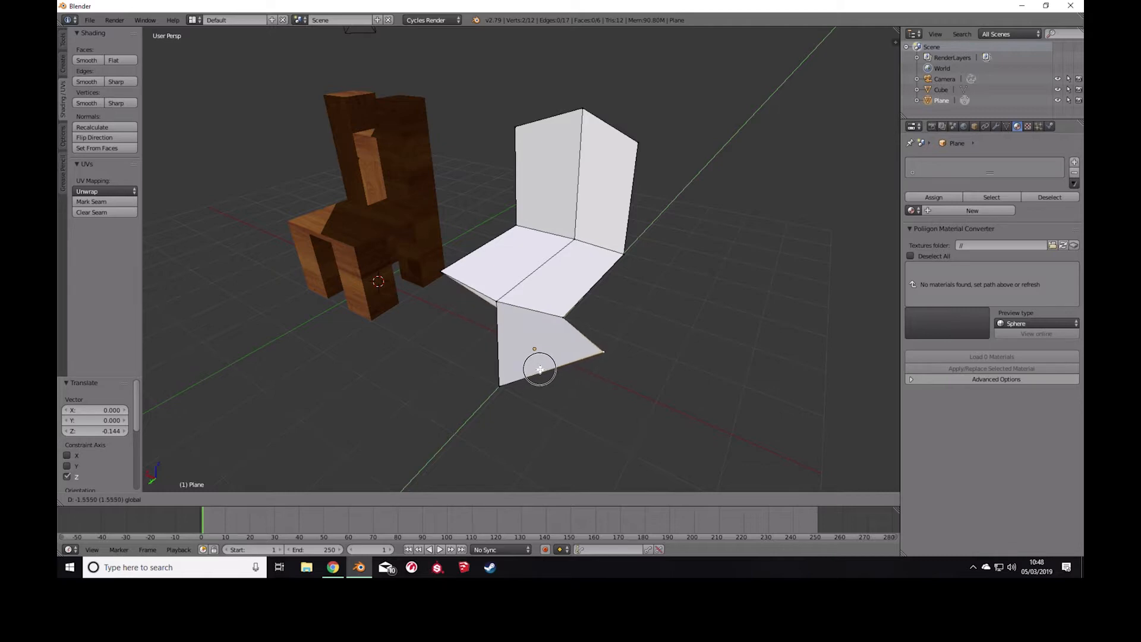
pyautogui.click(543, 367)
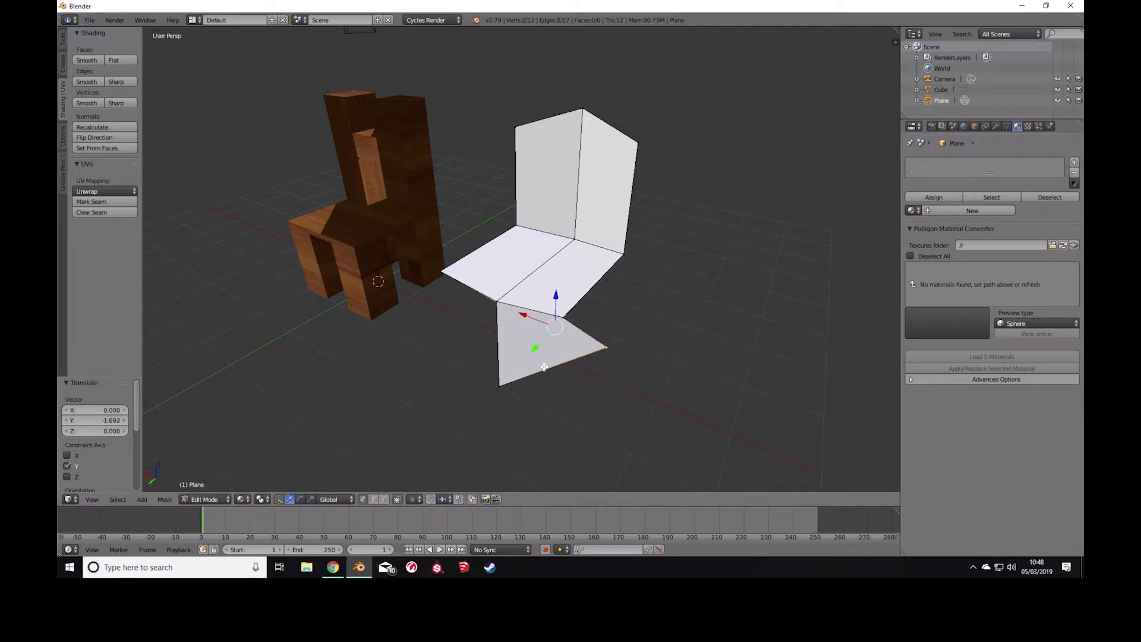
pyautogui.hotkey('ctrl', 'z')
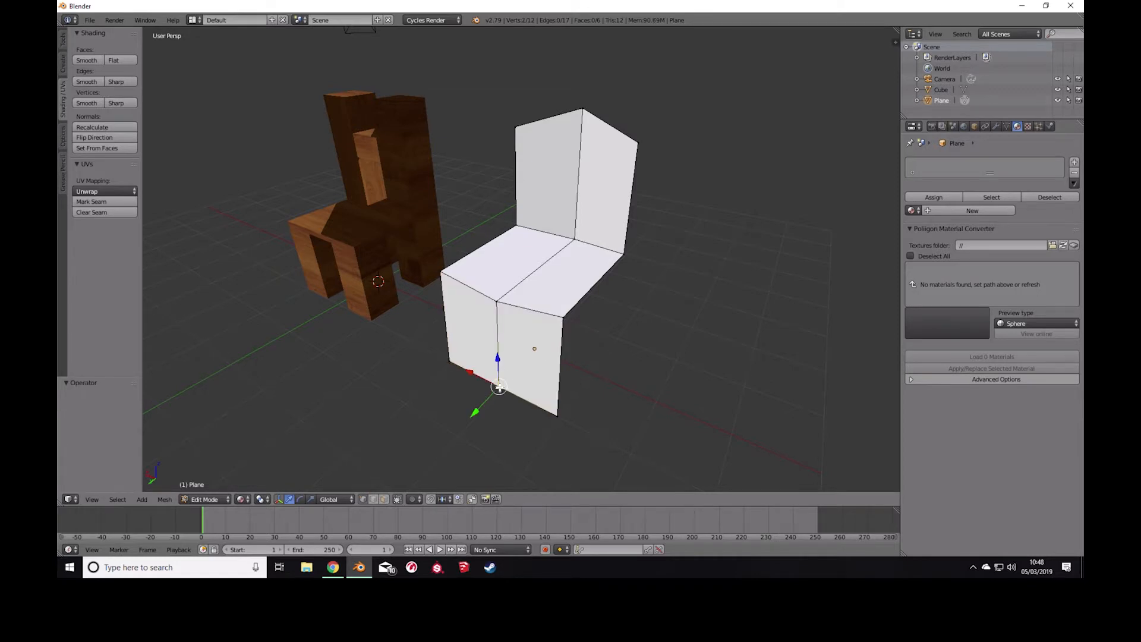
# Move the front panel's bottom centre vertex back about 1.849 along Y, under the seat.
pyautogui.moveTo(477, 410); pyautogui.dragTo(562, 364)
pyautogui.moveTo(586, 362)
pyautogui.mouseDown(button='middle')
pyautogui.moveTo(548, 348)
pyautogui.moveTo(530, 359)
pyautogui.moveTo(587, 358)
pyautogui.mouseUp(button='middle')
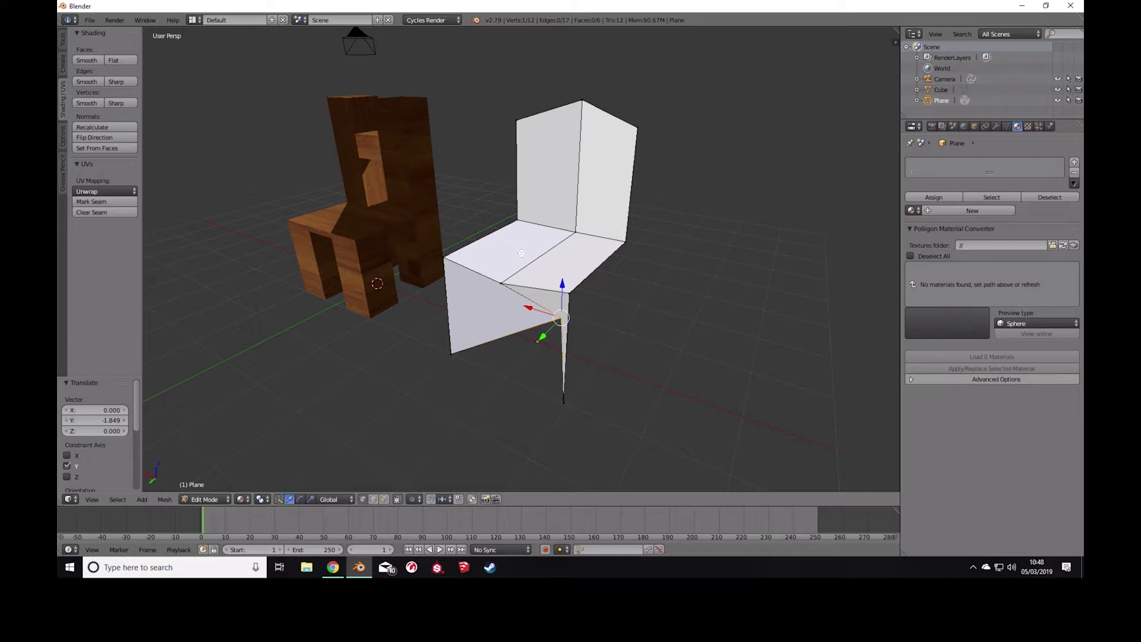
# Add one centred loop cut across the width of the seat.
pyautogui.moveTo(523, 251); pyautogui.dragTo(476, 265, button='middle')
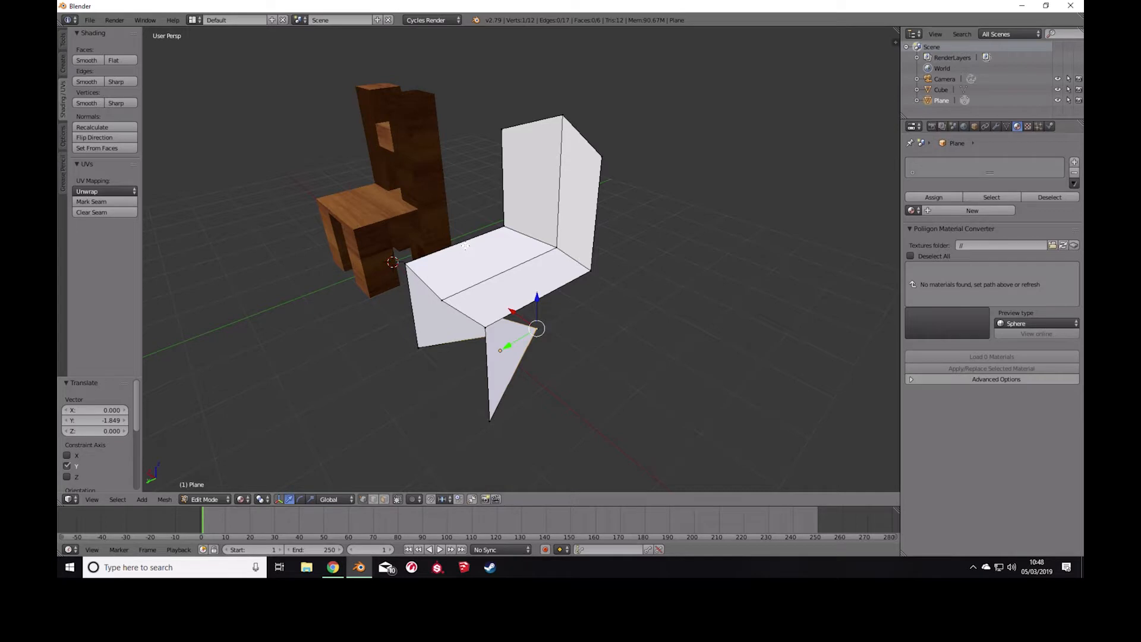
pyautogui.hotkey('ctrl', 'r')
pyautogui.click(465, 245)
pyautogui.rightClick(465, 245)
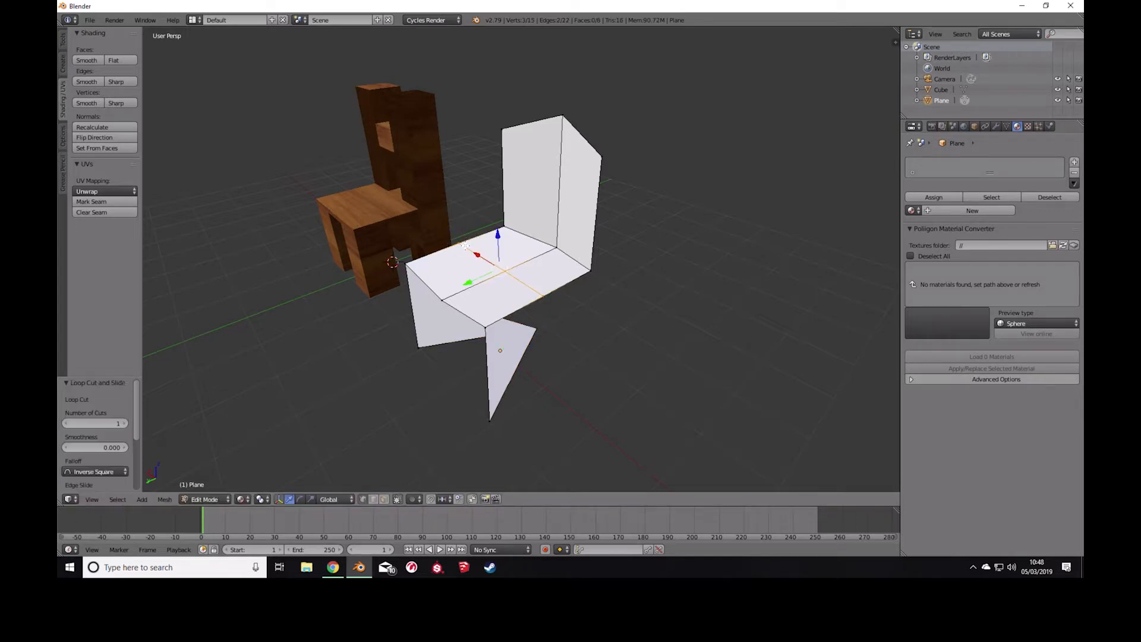
# Raise the front and middle vertices of the seat's centre line about 0.165 along Z.
pyautogui.moveTo(516, 296); pyautogui.dragTo(532, 260, button='middle')
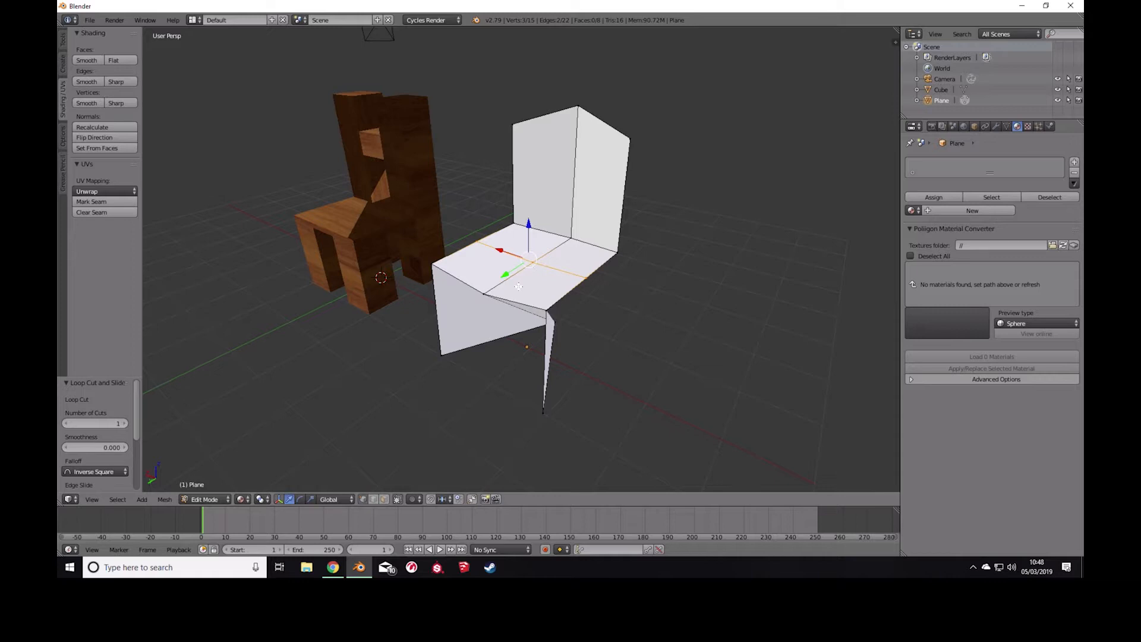
pyautogui.click(530, 261)
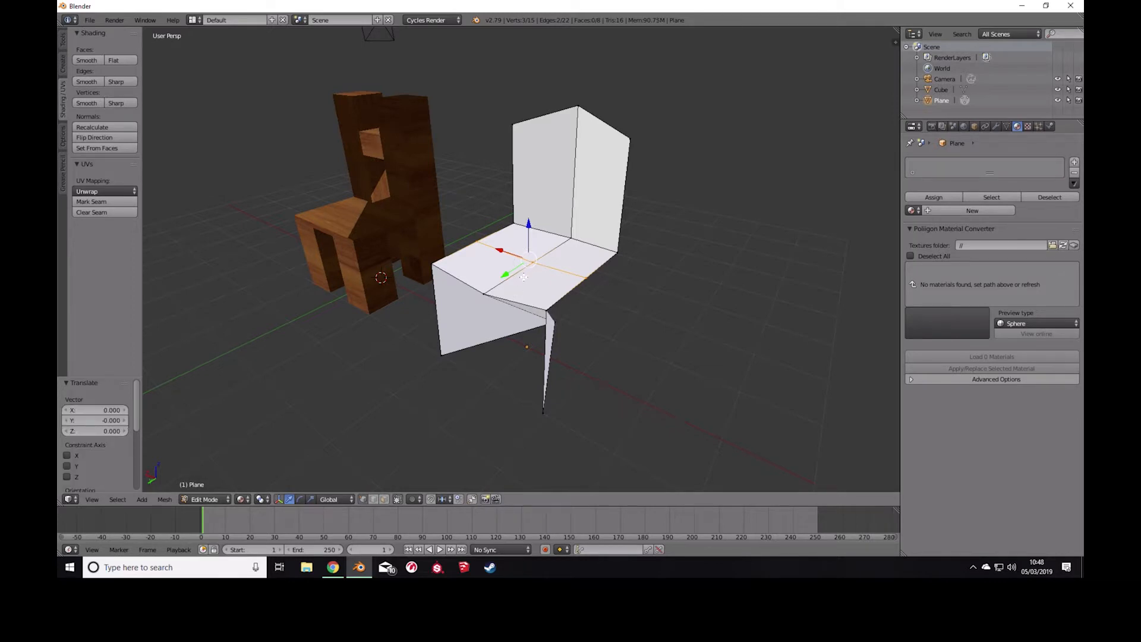
pyautogui.rightClick(487, 291)
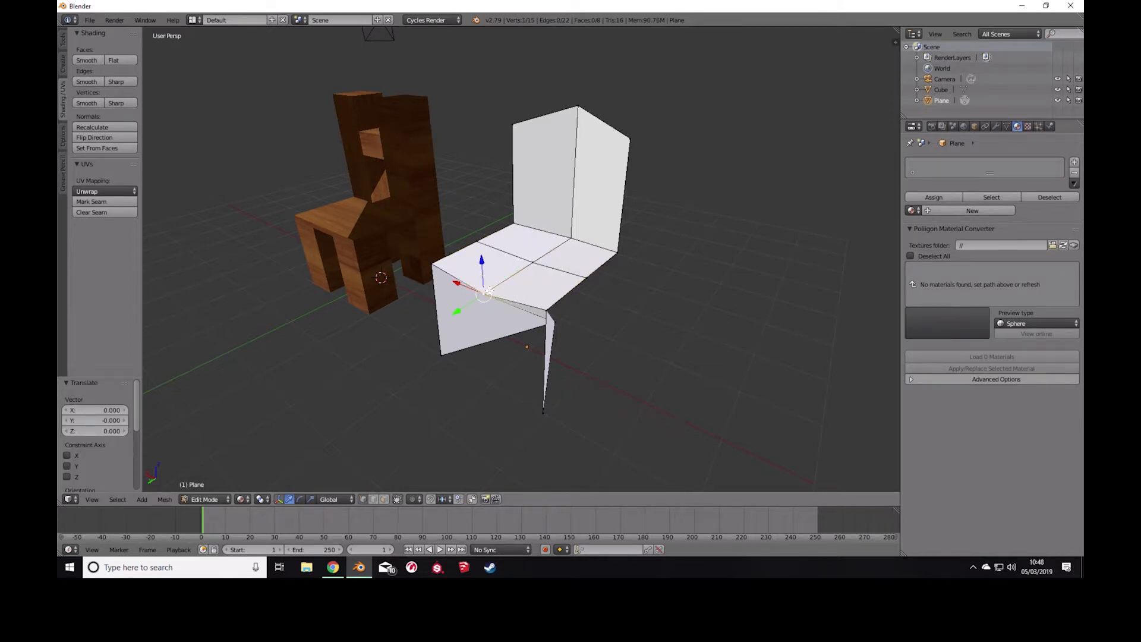
pyautogui.keyDown('shift'); pyautogui.rightClick(529, 259); pyautogui.keyUp('shift')
pyautogui.press('g')
pyautogui.press('z')
pyautogui.click(512, 232)
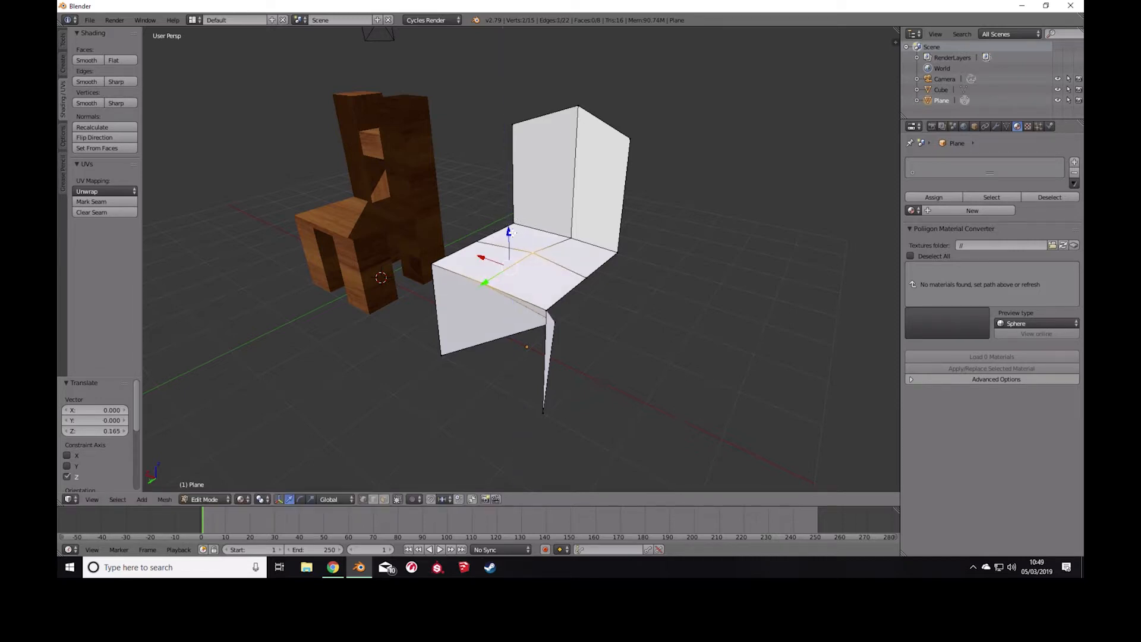
pyautogui.moveTo(568, 285); pyautogui.dragTo(554, 131, button='middle')
# Add one centred lengthwise loop cut to each half of the chair, running through backrest, seat and front panel.
pyautogui.rightClick(586, 258)
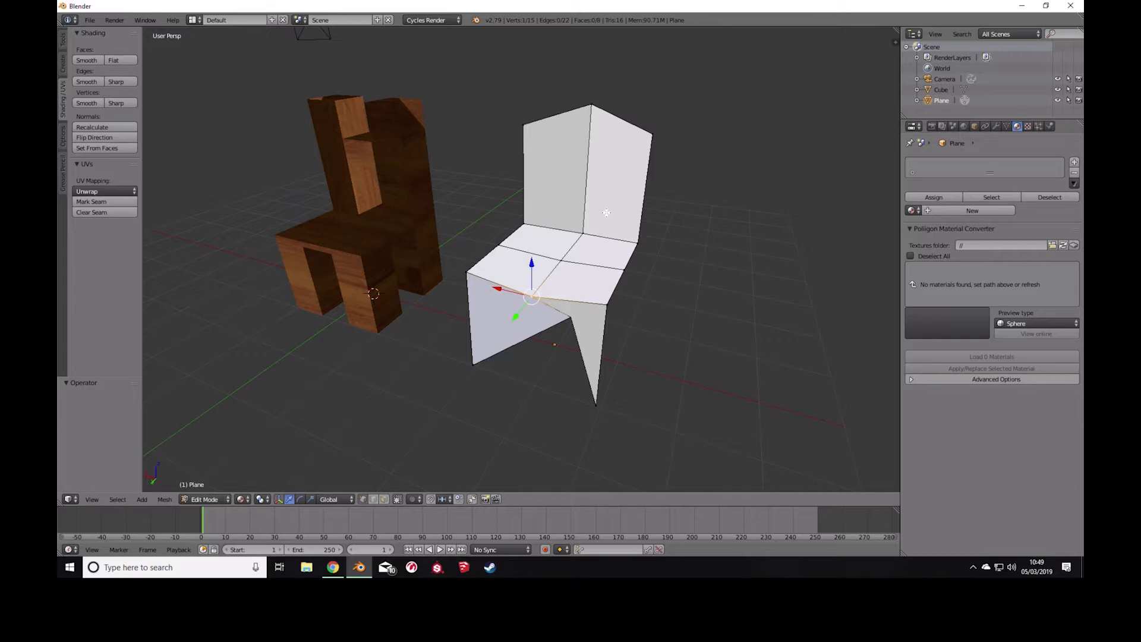
pyautogui.hotkey('ctrl', 'r')
pyautogui.click(554, 120)
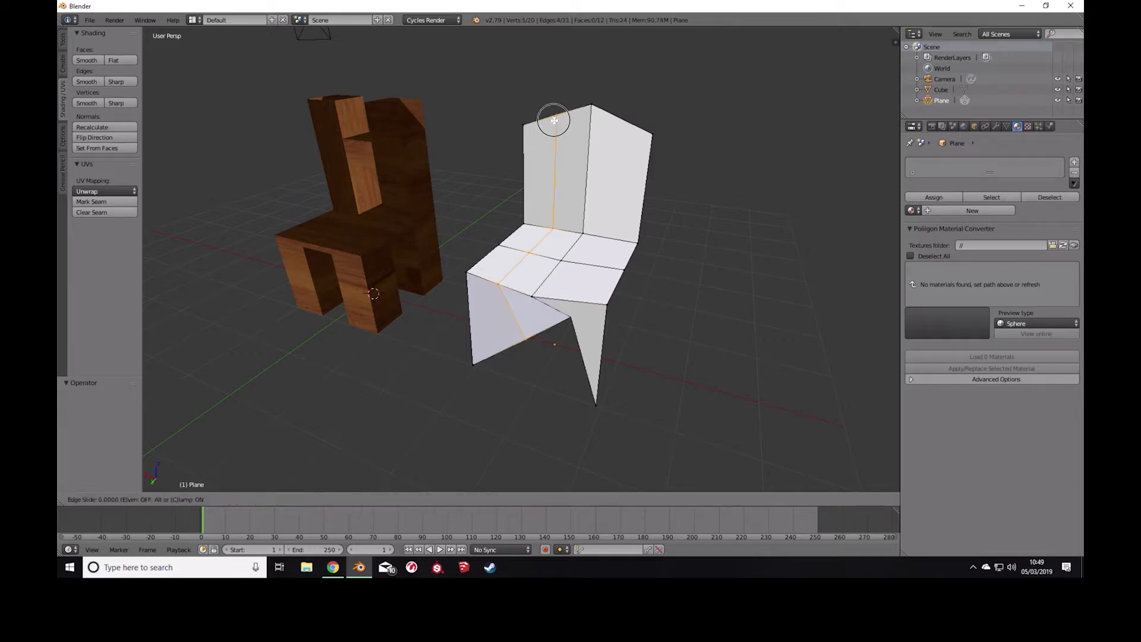
pyautogui.click(553, 120)
pyautogui.hotkey('ctrl', 'r')
pyautogui.click(620, 126)
pyautogui.click(620, 126)
pyautogui.moveTo(602, 249); pyautogui.dragTo(574, 242, button='middle')
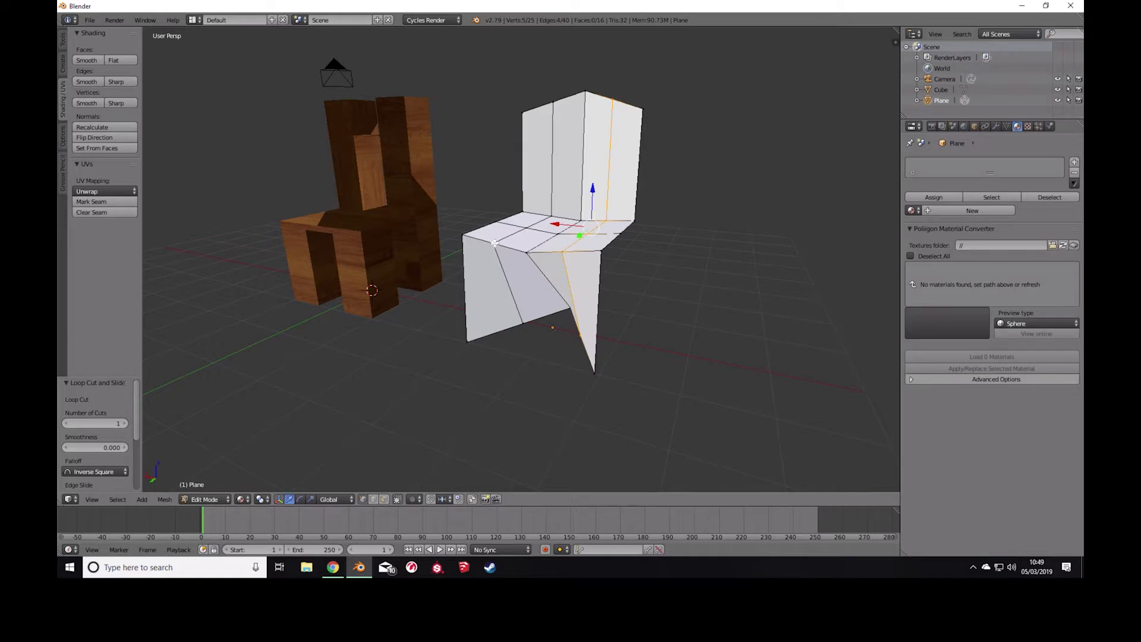
# Raise the front and middle vertices of the seat's centre line about 0.142 more along Z.
pyautogui.rightClick(531, 250)
pyautogui.keyDown('shift'); pyautogui.rightClick(555, 232); pyautogui.keyUp('shift')
pyautogui.moveTo(544, 208); pyautogui.dragTo(545, 198)
pyautogui.click(544, 198)
pyautogui.moveTo(544, 198); pyautogui.dragTo(527, 243, button='middle')
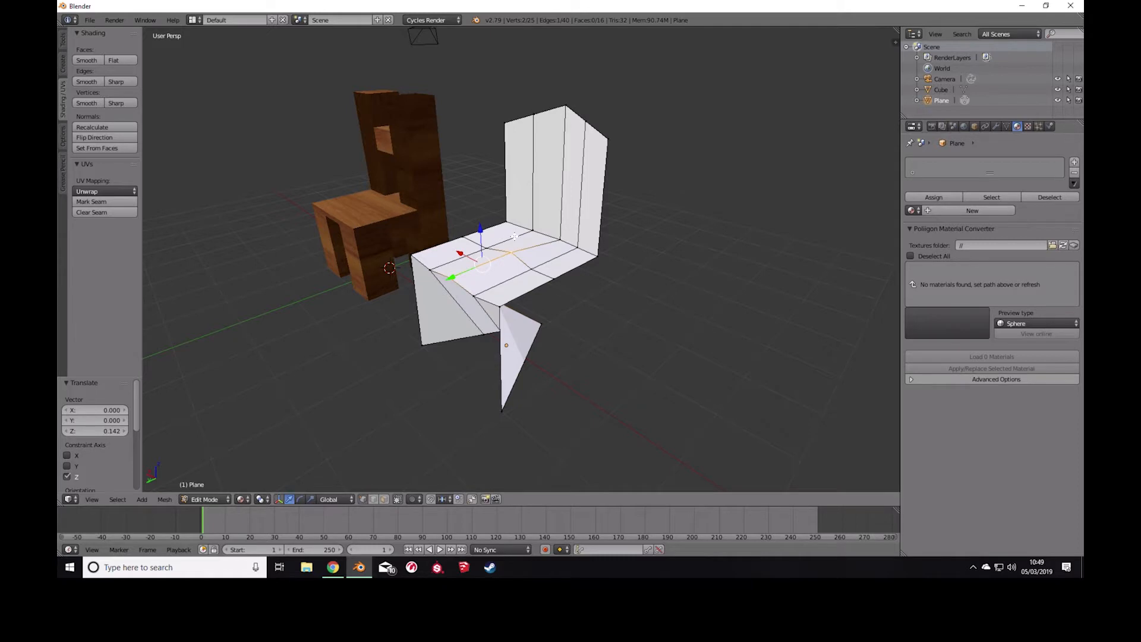
# Move the seat's middle vertex about 0.334 along Y towards the front.
pyautogui.rightClick(514, 253)
pyautogui.moveTo(485, 264); pyautogui.dragTo(482, 269)
pyautogui.moveTo(482, 270); pyautogui.dragTo(565, 268, button='middle')
# Spread the two inner bottom vertices of the front legs apart by scaling them about 1.451 along X.
pyautogui.rightClick(555, 331)
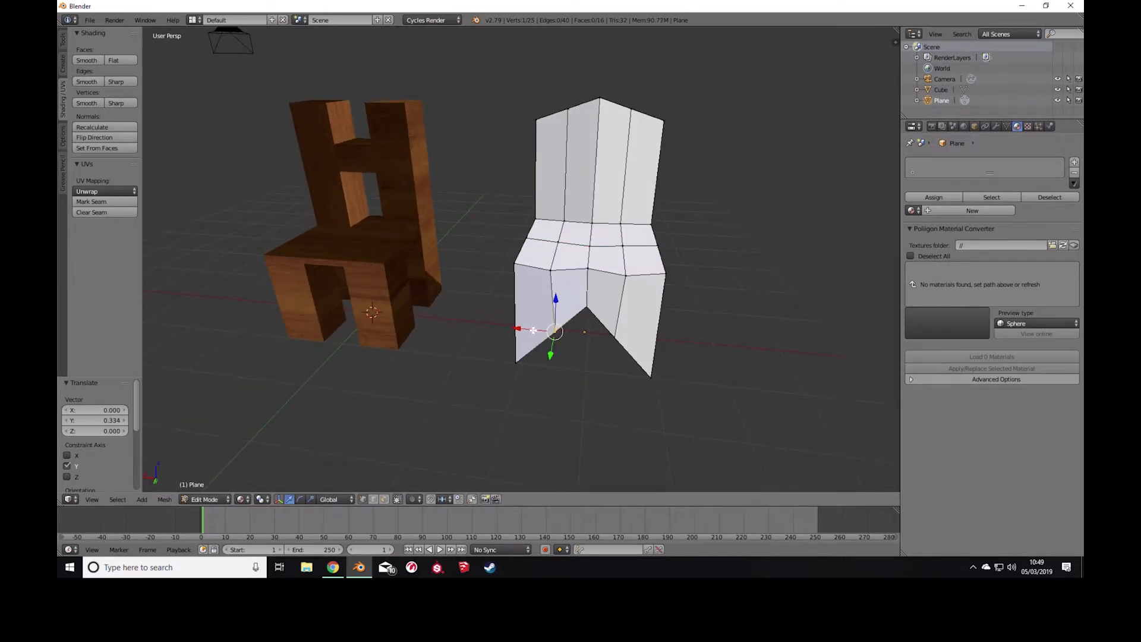
pyautogui.keyDown('shift'); pyautogui.rightClick(613, 337); pyautogui.keyUp('shift')
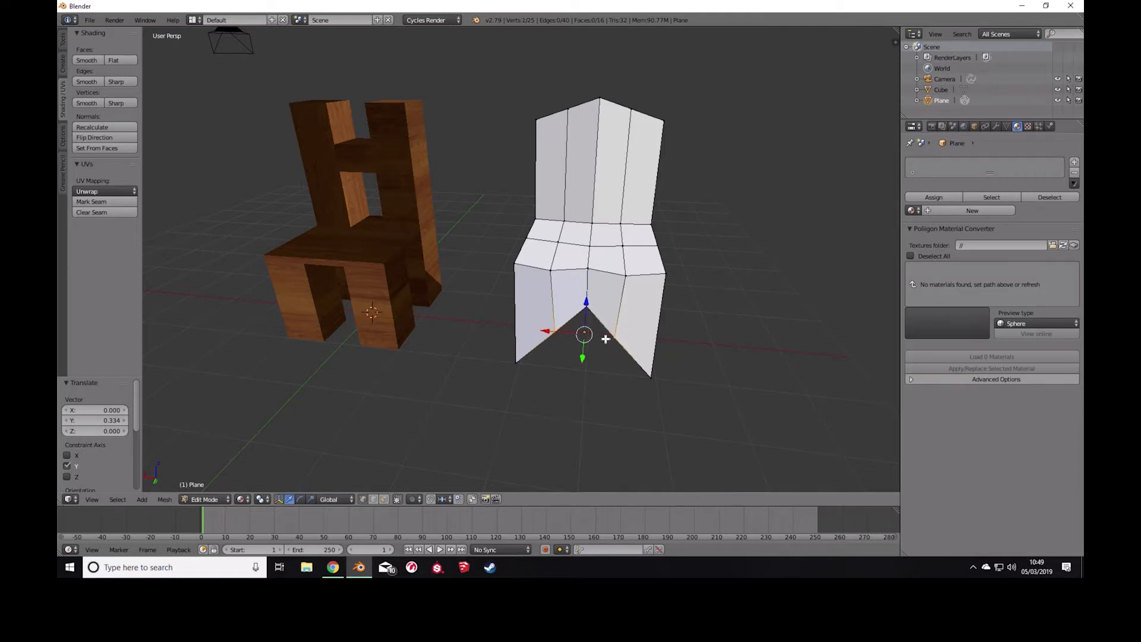
pyautogui.press('s')
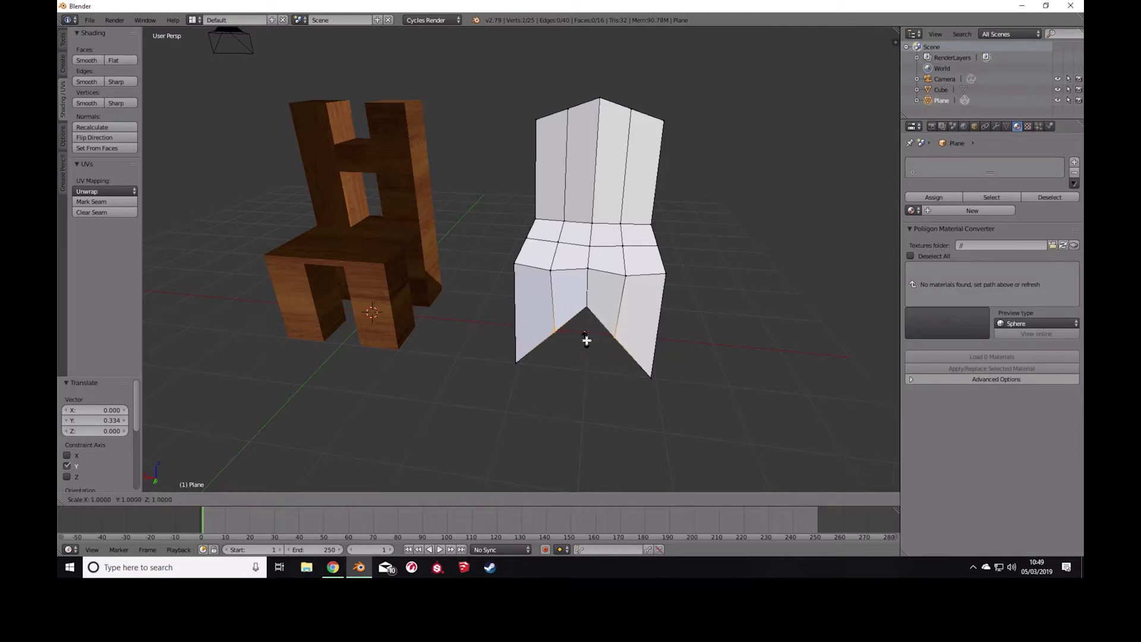
pyautogui.press('x')
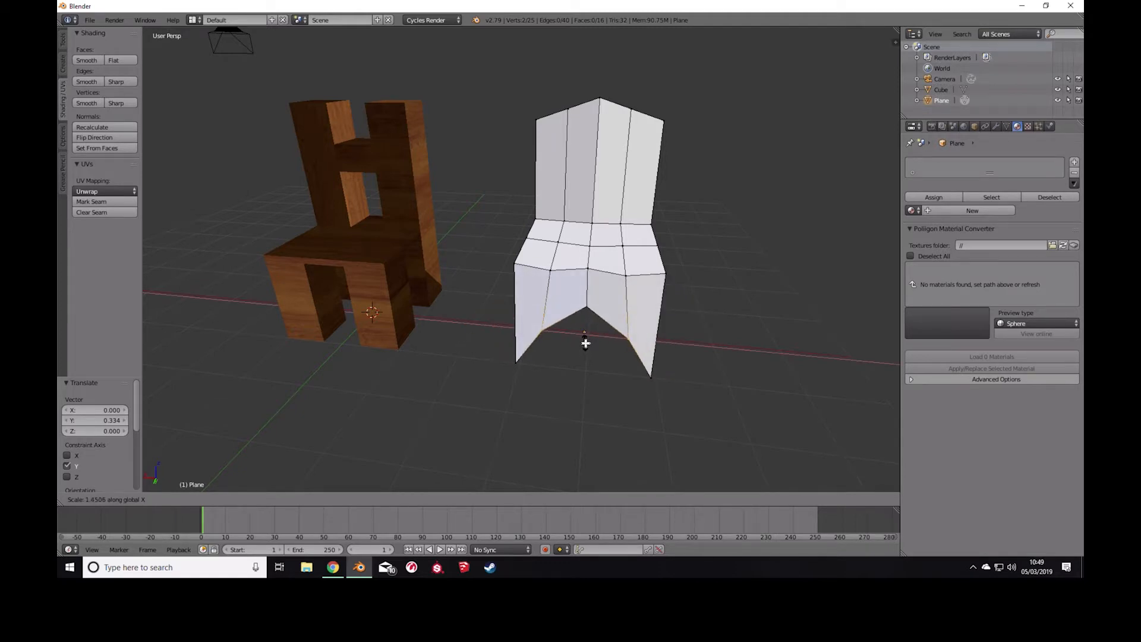
pyautogui.click(586, 343)
pyautogui.moveTo(611, 355)
pyautogui.mouseDown(button='middle')
pyautogui.moveTo(572, 323)
pyautogui.moveTo(600, 336)
pyautogui.moveTo(596, 351)
pyautogui.mouseUp(button='middle')
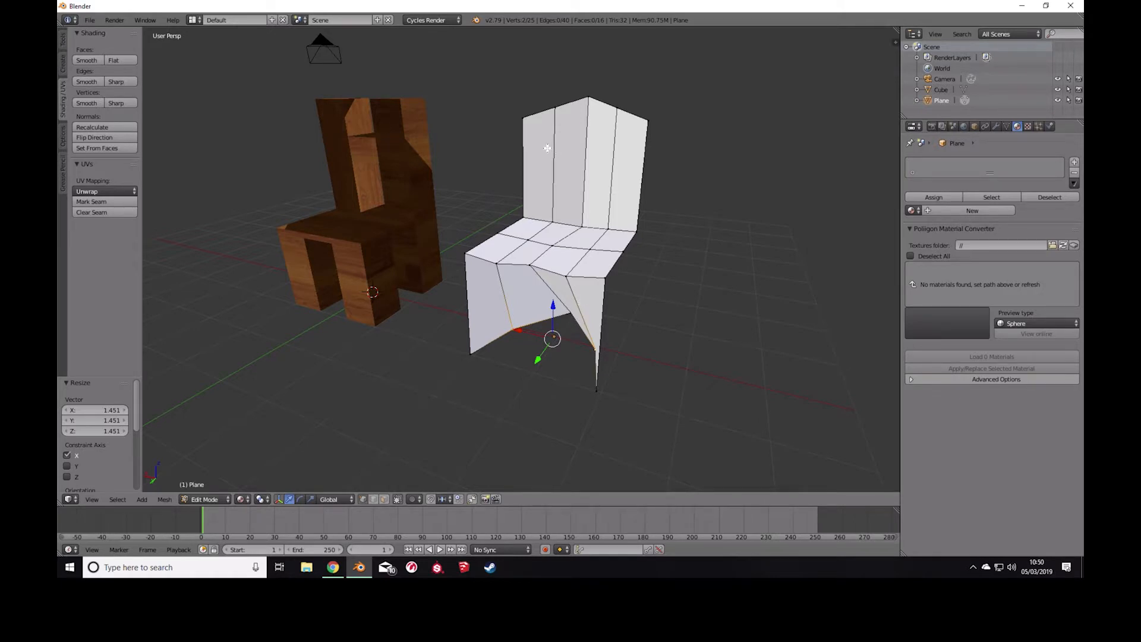
# Add a lengthwise loop cut close to each outer side edge of the chair.
pyautogui.hotkey('ctrl', 'r')
pyautogui.click(537, 117)
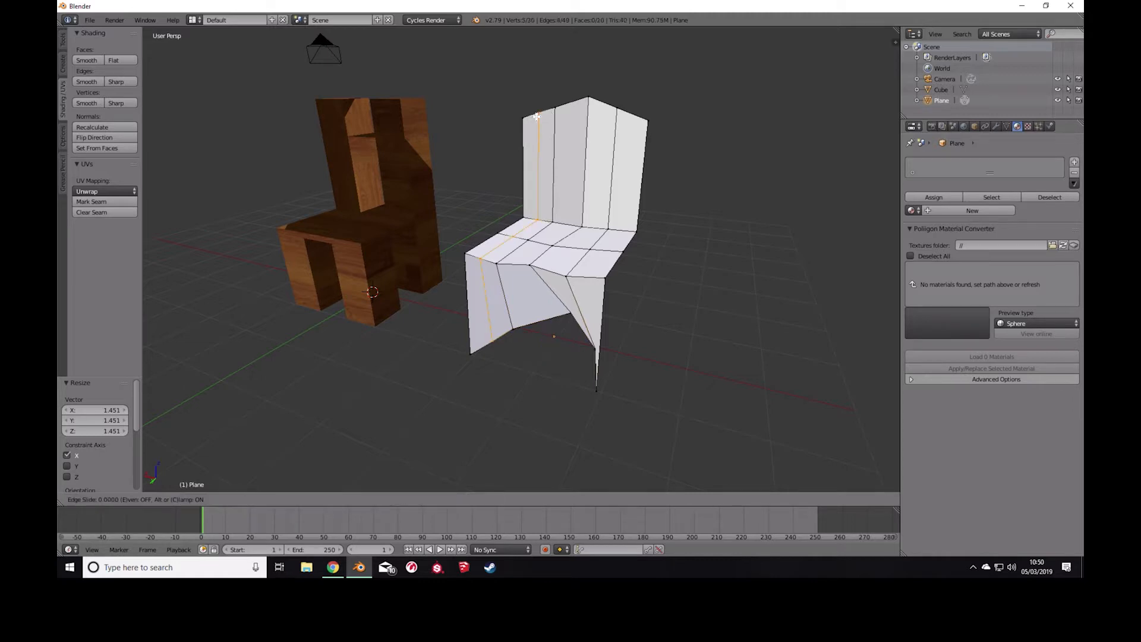
pyautogui.click(528, 125)
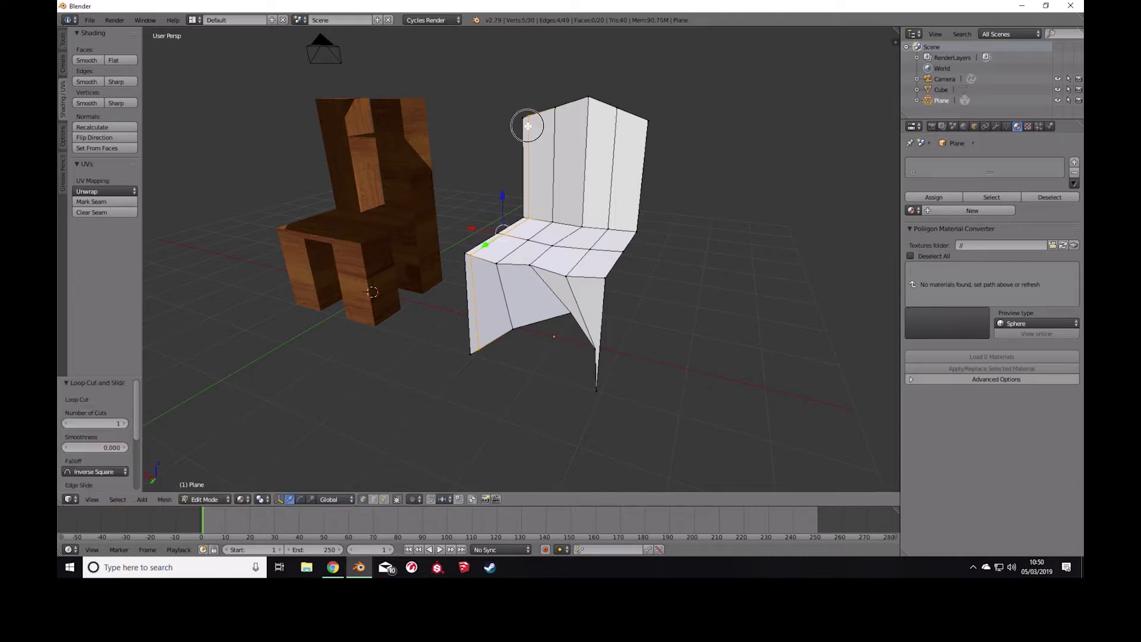
pyautogui.hotkey('ctrl', 'r')
pyautogui.click(636, 122)
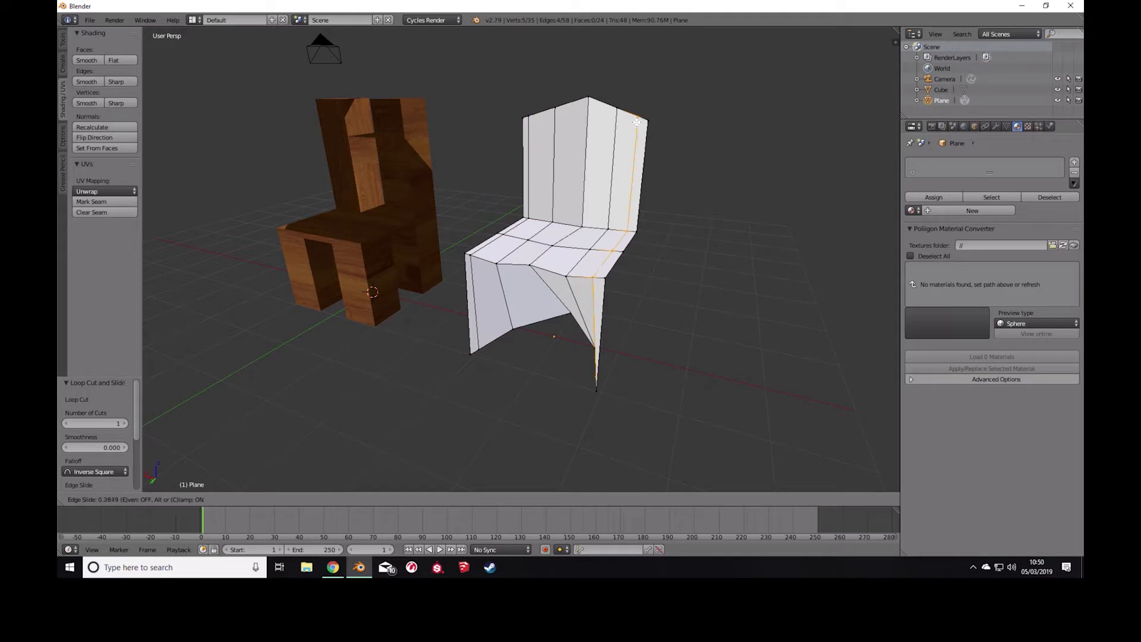
pyautogui.click(640, 123)
pyautogui.moveTo(640, 123); pyautogui.dragTo(663, 146, button='middle')
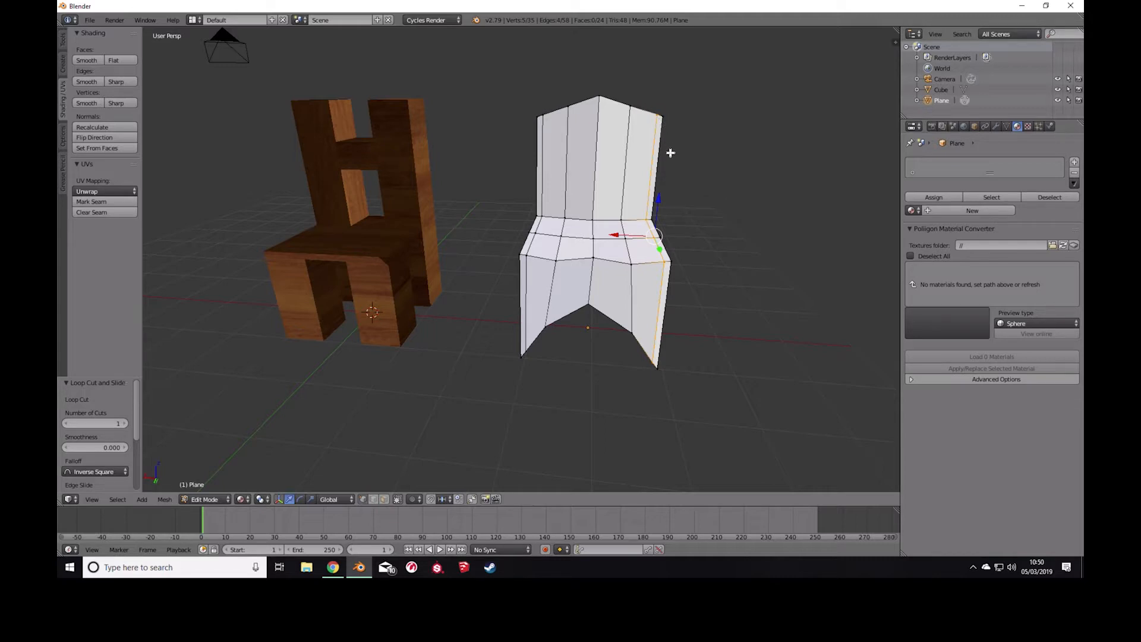
pyautogui.moveTo(673, 171); pyautogui.dragTo(646, 171, button='middle')
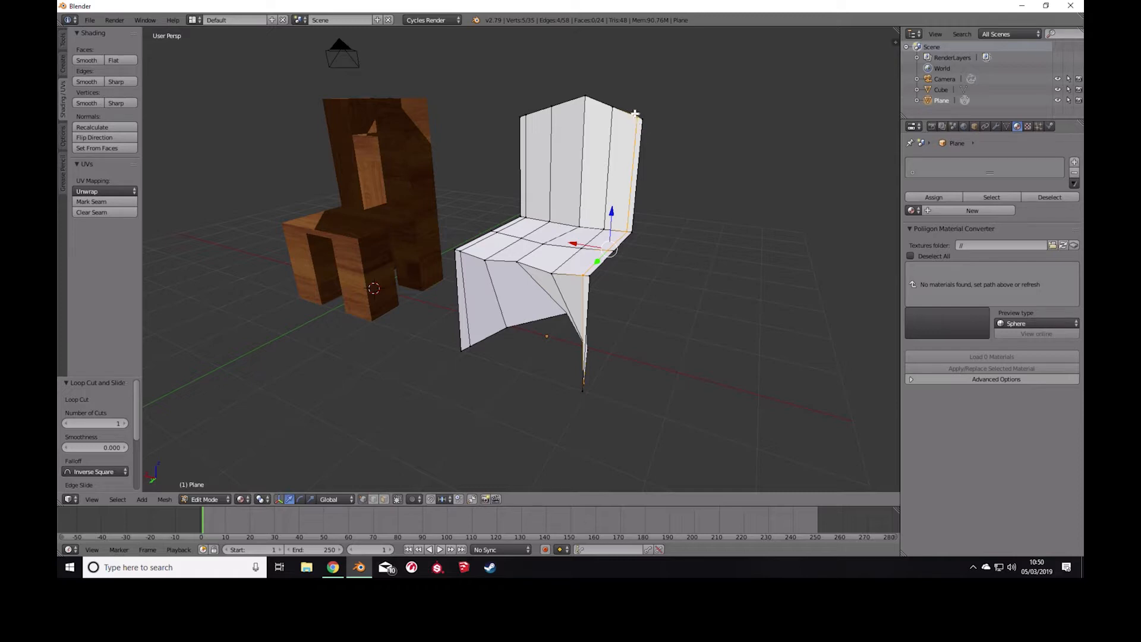
# Add two loop cuts across the backrest, one close to its top edge and one in its lower part above the seat.
pyautogui.hotkey('ctrl', 'r')
pyautogui.click(638, 167)
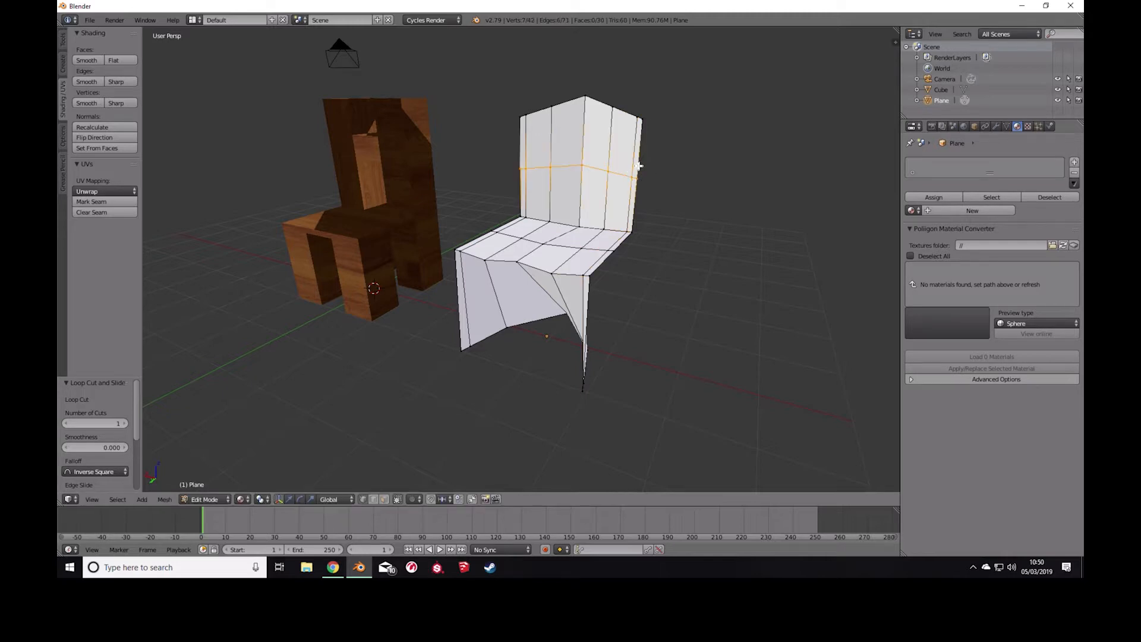
pyautogui.click(655, 117)
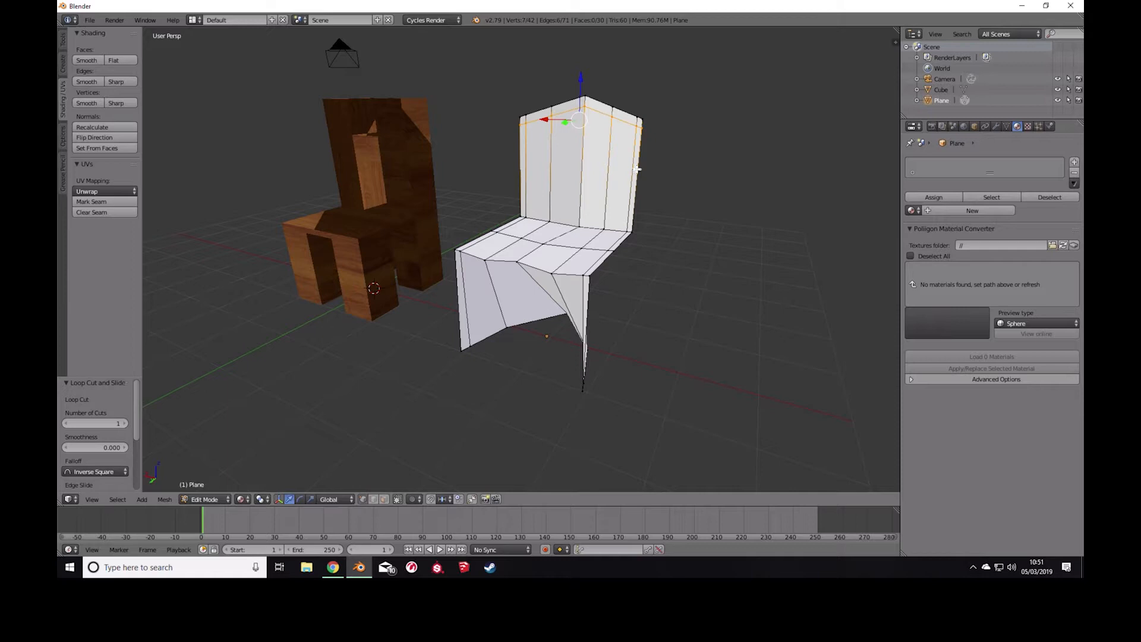
pyautogui.hotkey('ctrl', 'r')
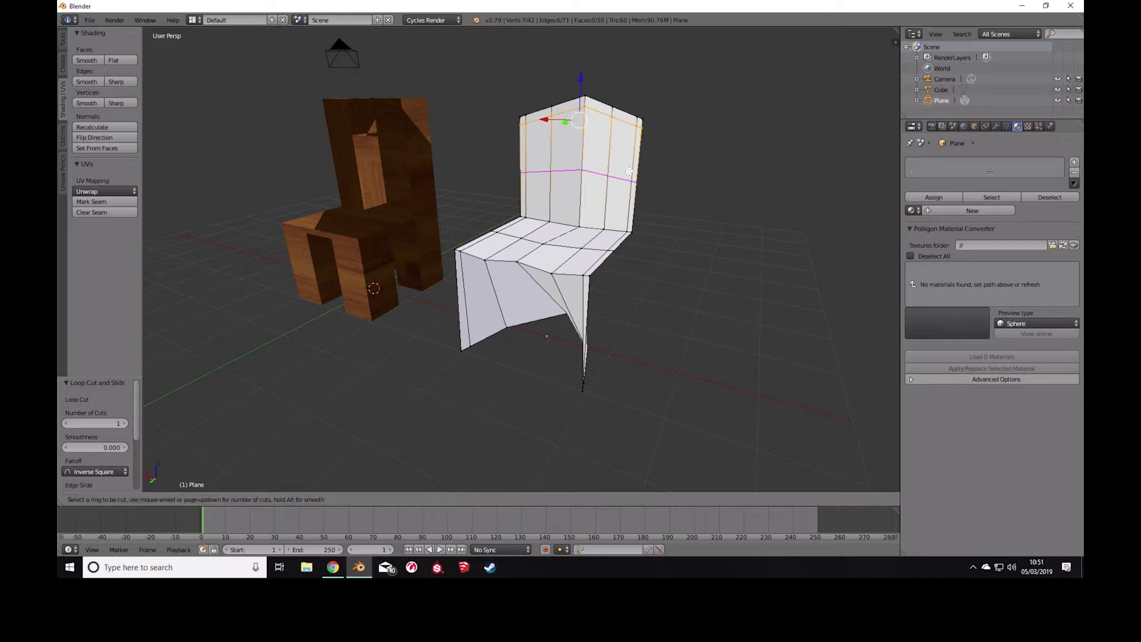
pyautogui.click(629, 171)
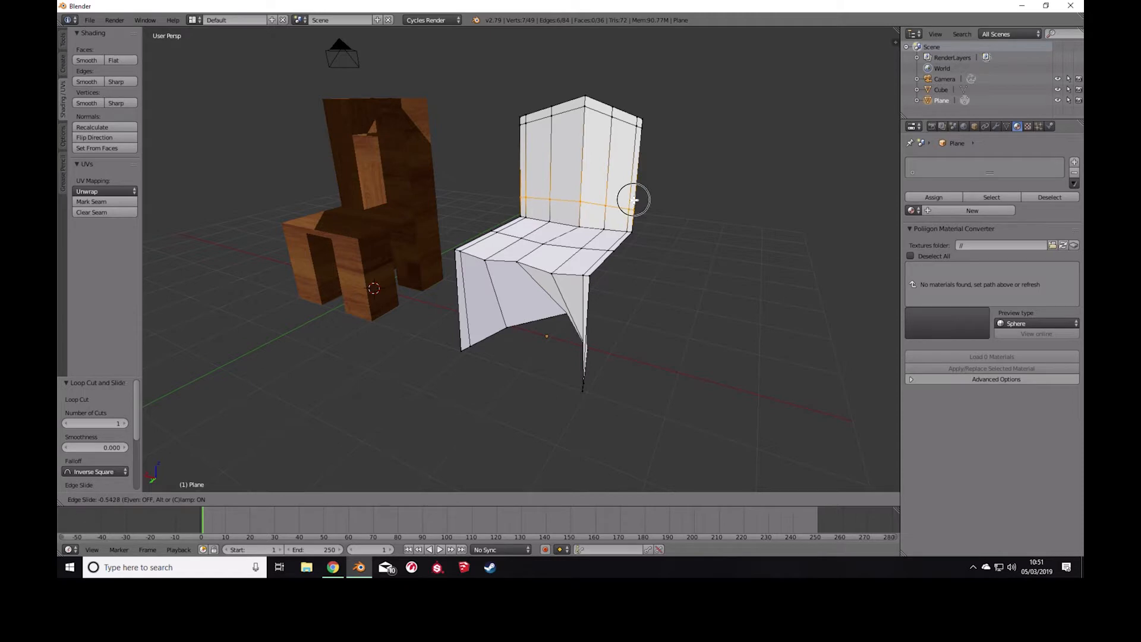
pyautogui.click(633, 205)
# Add a loop cut across the seat and slide it back towards the backrest.
pyautogui.moveTo(626, 237); pyautogui.dragTo(575, 259, button='middle')
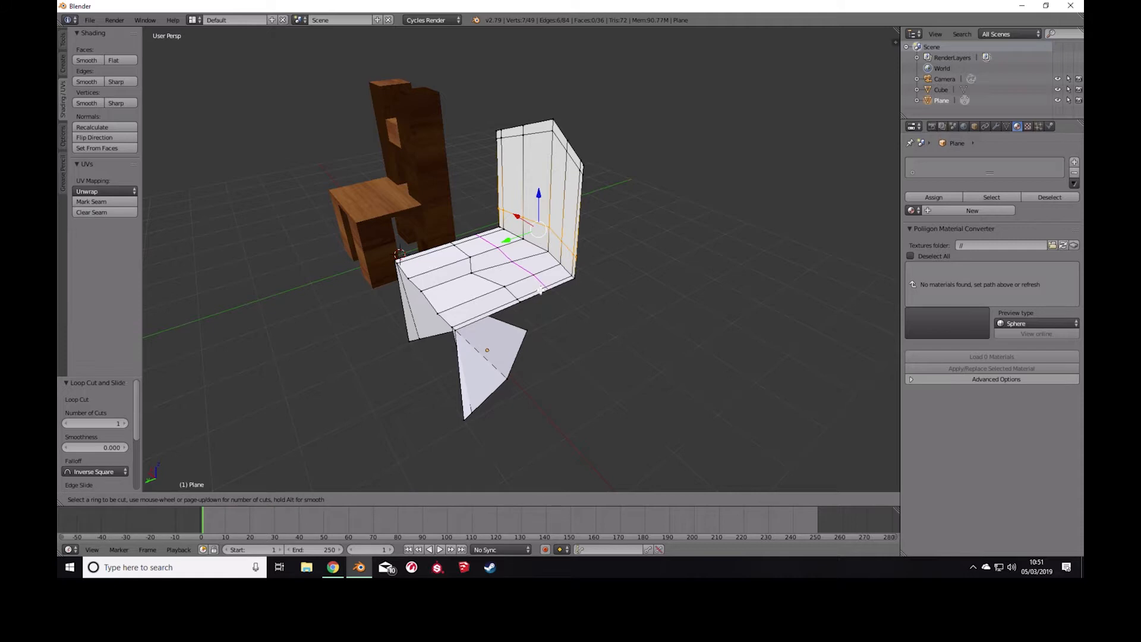
pyautogui.click(544, 287)
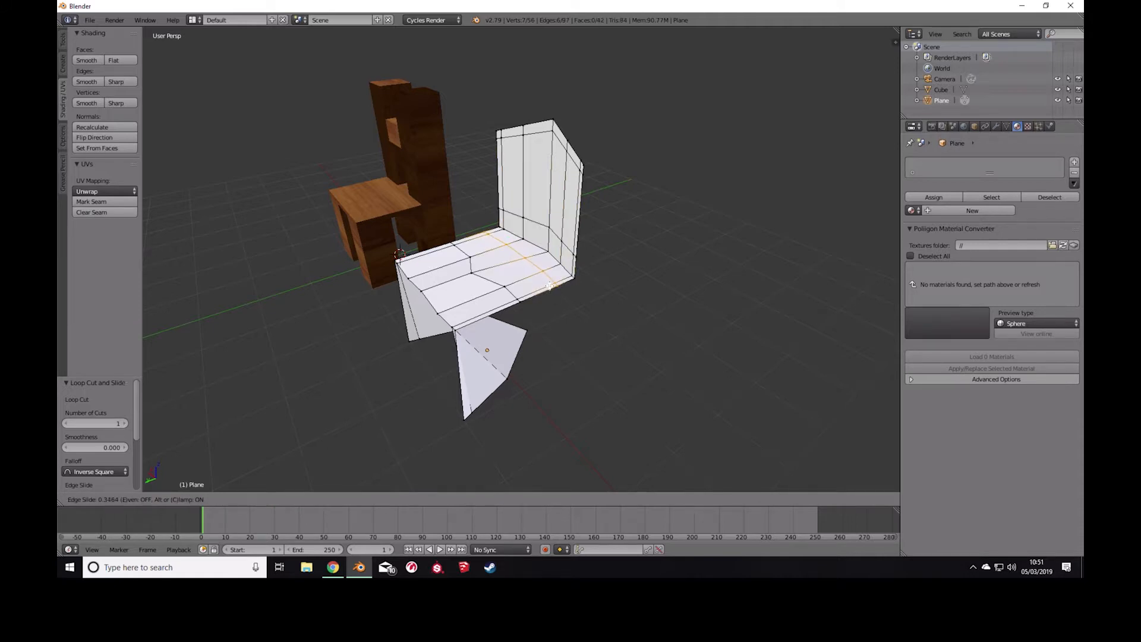
pyautogui.click(550, 286)
pyautogui.moveTo(569, 295); pyautogui.dragTo(577, 259, button='middle')
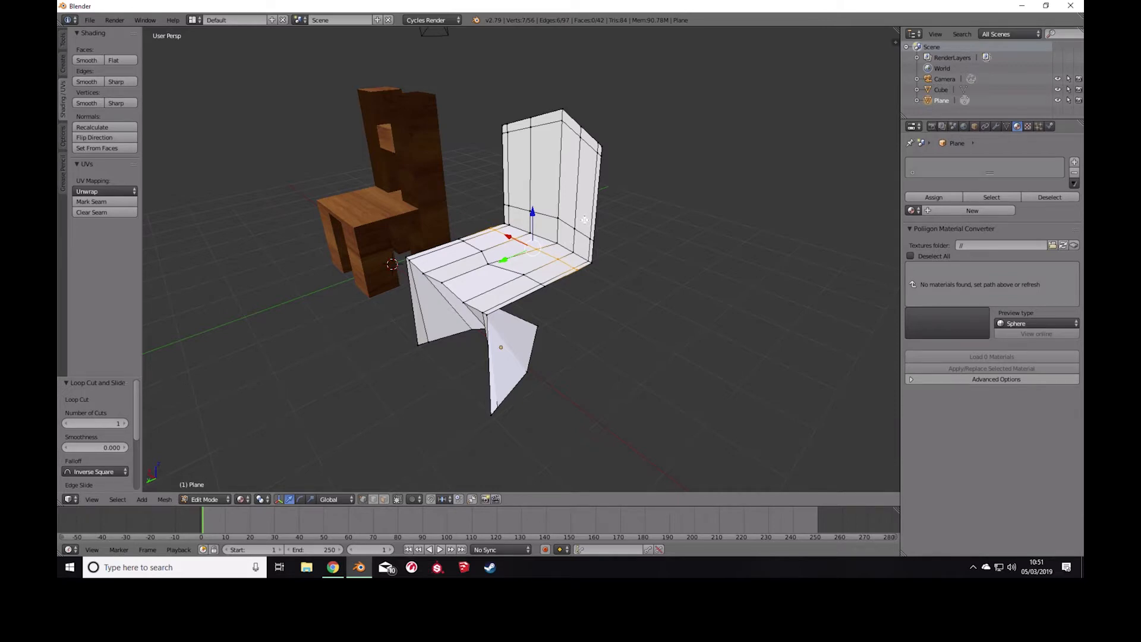
# Add one centred loop cut across the middle of the backrest.
pyautogui.moveTo(567, 245); pyautogui.dragTo(550, 173, button='middle')
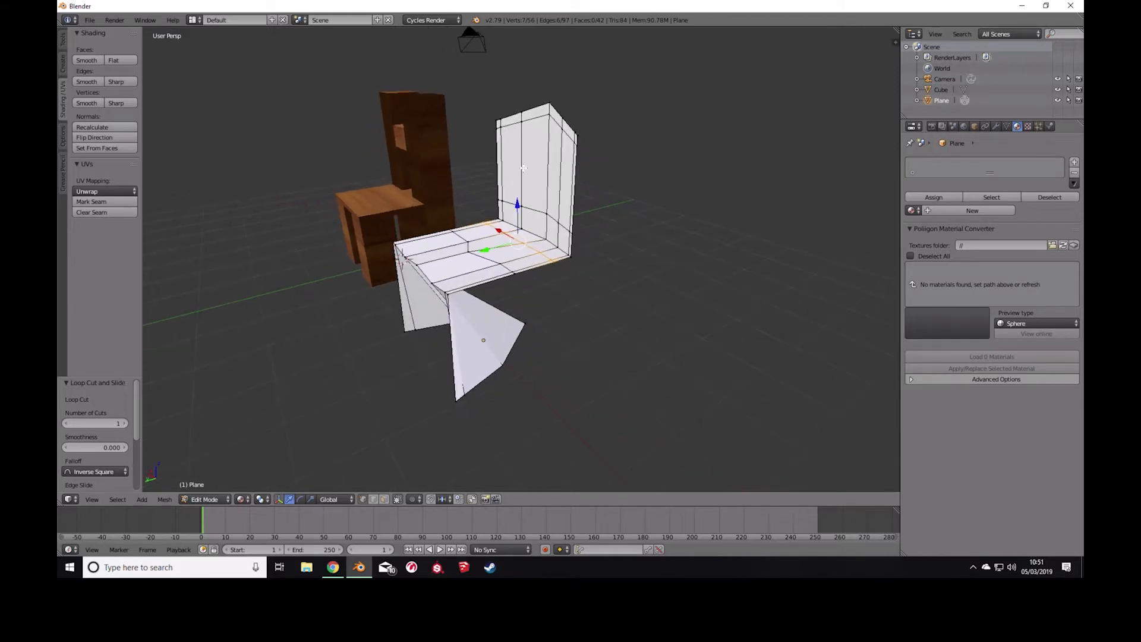
pyautogui.hotkey('ctrl', 'r')
pyautogui.click(573, 178)
pyautogui.rightClick(574, 182)
pyautogui.moveTo(597, 206); pyautogui.dragTo(632, 212, button='middle')
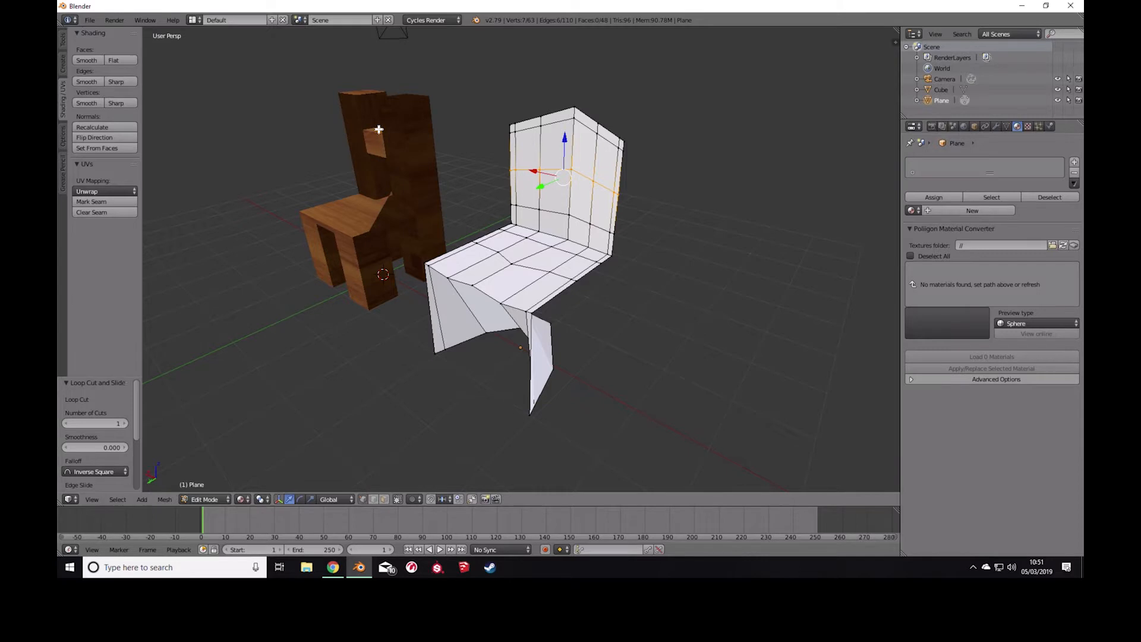
# Select the backrest's top three rows of vertices and move them about -0.175 along Y.
pyautogui.keyDown('alt'); pyautogui.rightClick(555, 123); pyautogui.keyUp('alt')
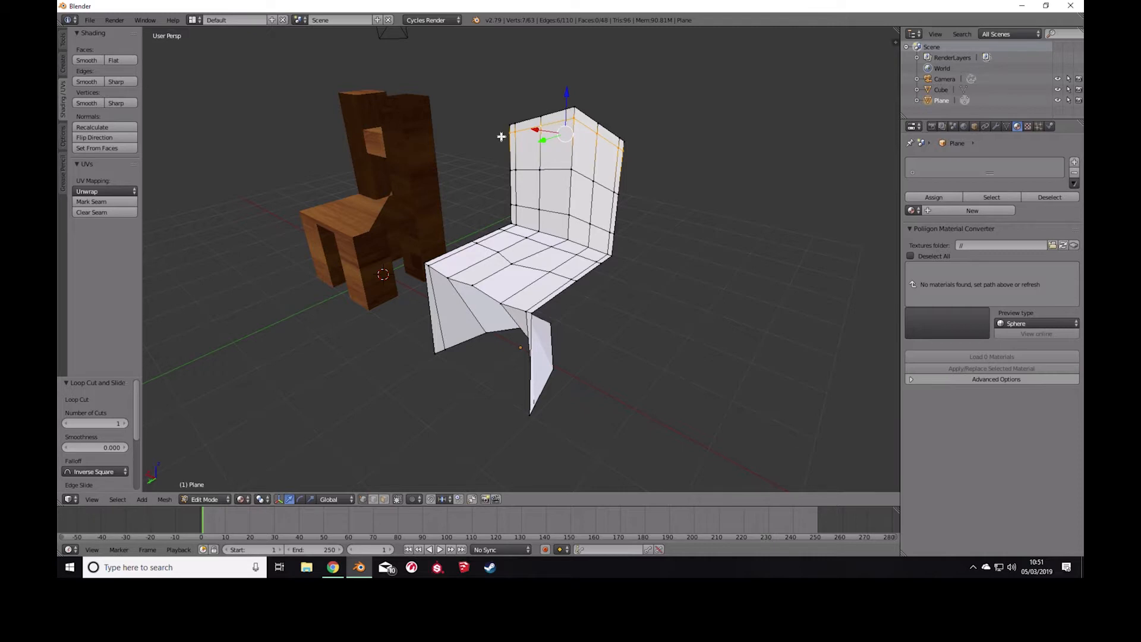
pyautogui.keyDown('alt'); pyautogui.keyDown('shift'); pyautogui.click(555, 168); pyautogui.keyUp('shift'); pyautogui.keyUp('alt')
pyautogui.keyDown('alt'); pyautogui.keyDown('shift'); pyautogui.click(552, 113); pyautogui.keyUp('shift'); pyautogui.keyUp('alt')
pyautogui.moveTo(646, 166); pyautogui.dragTo(526, 153, button='middle')
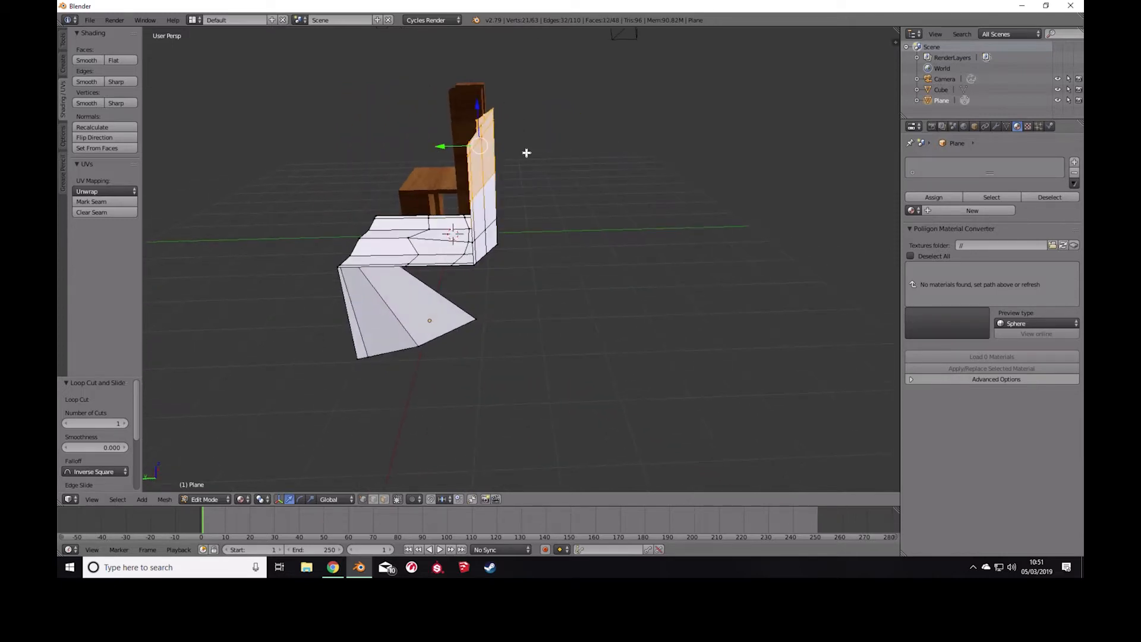
pyautogui.press('g')
pyautogui.press('y')
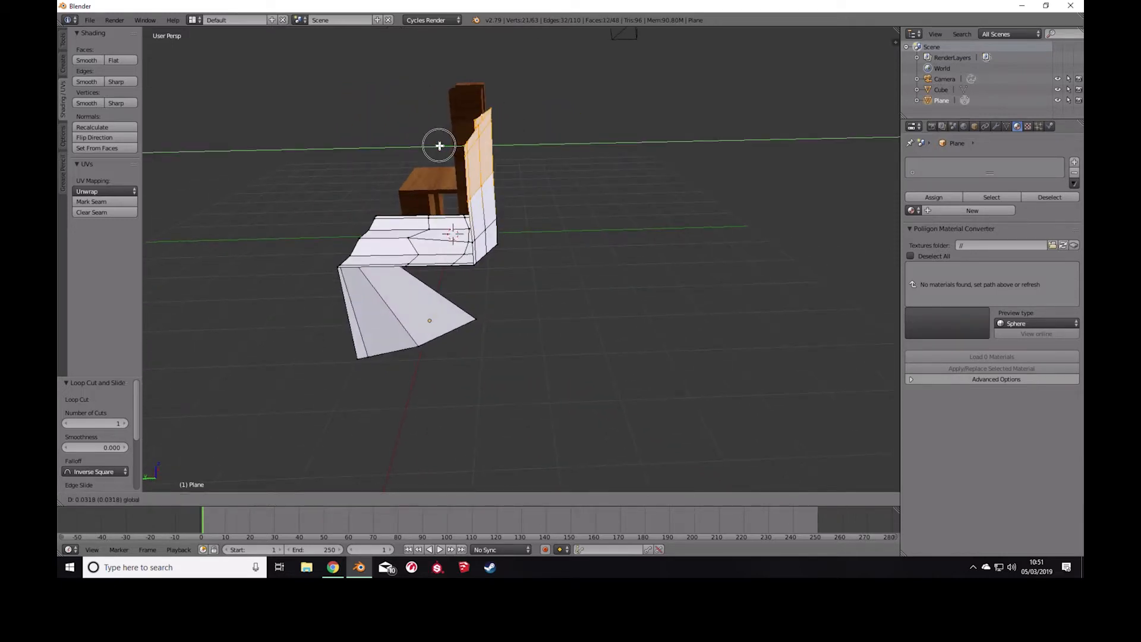
pyautogui.click(453, 146)
pyautogui.moveTo(453, 146); pyautogui.dragTo(584, 173, button='middle')
# Lower the two centre vertices at the top of the backrest about 0.108 along Z to flatten the peak.
pyautogui.rightClick(588, 112)
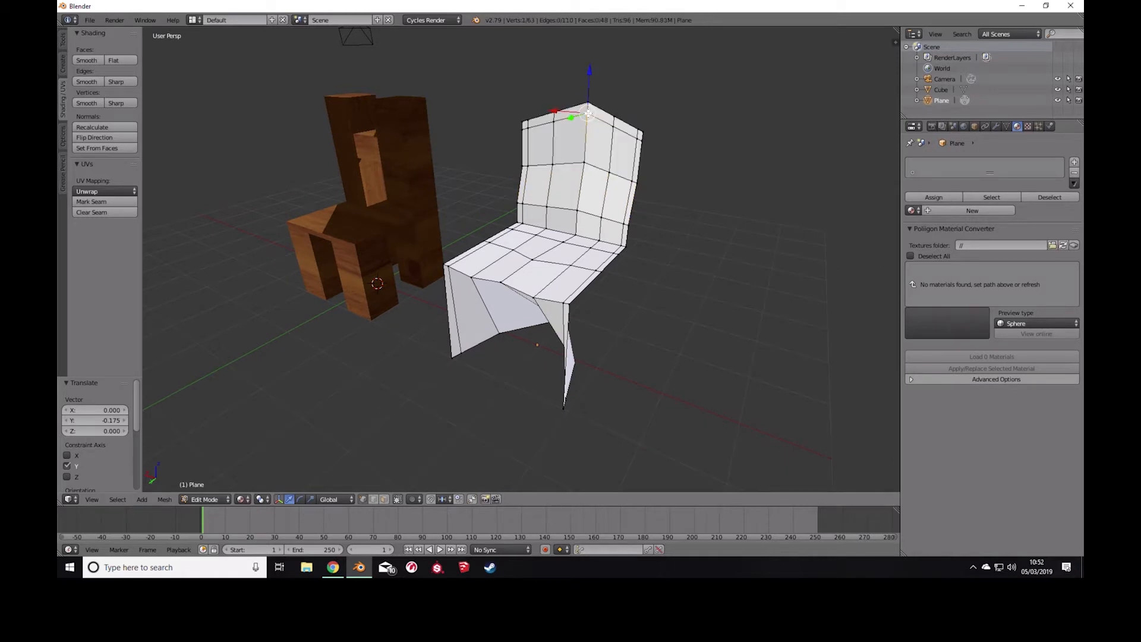
pyautogui.scroll(3, 590, 89)
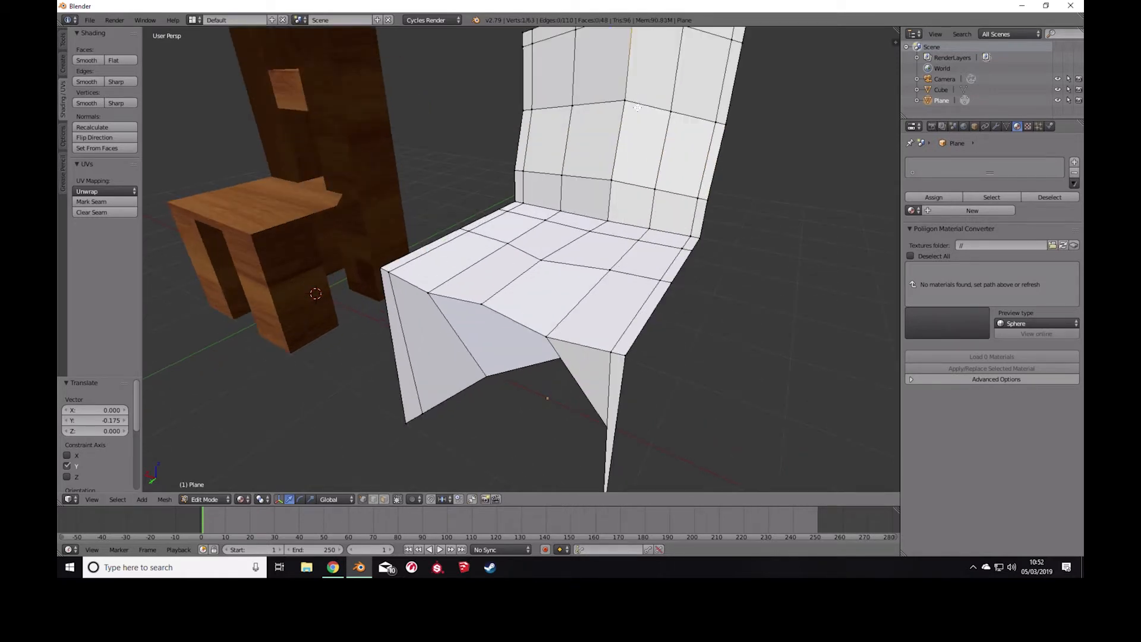
pyautogui.moveTo(637, 107); pyautogui.dragTo(609, 170, button='middle')
pyautogui.rightClick(605, 120)
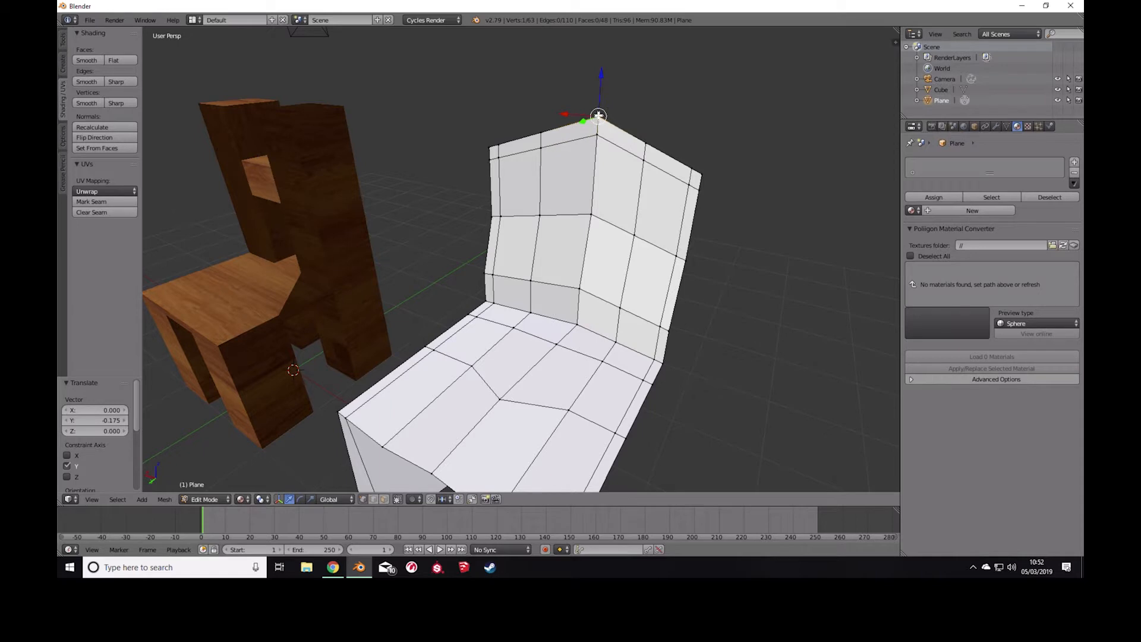
pyautogui.keyDown('shift'); pyautogui.rightClick(599, 138); pyautogui.keyUp('shift')
pyautogui.moveTo(601, 85); pyautogui.dragTo(602, 97)
pyautogui.moveTo(603, 97); pyautogui.dragTo(668, 101, button='middle')
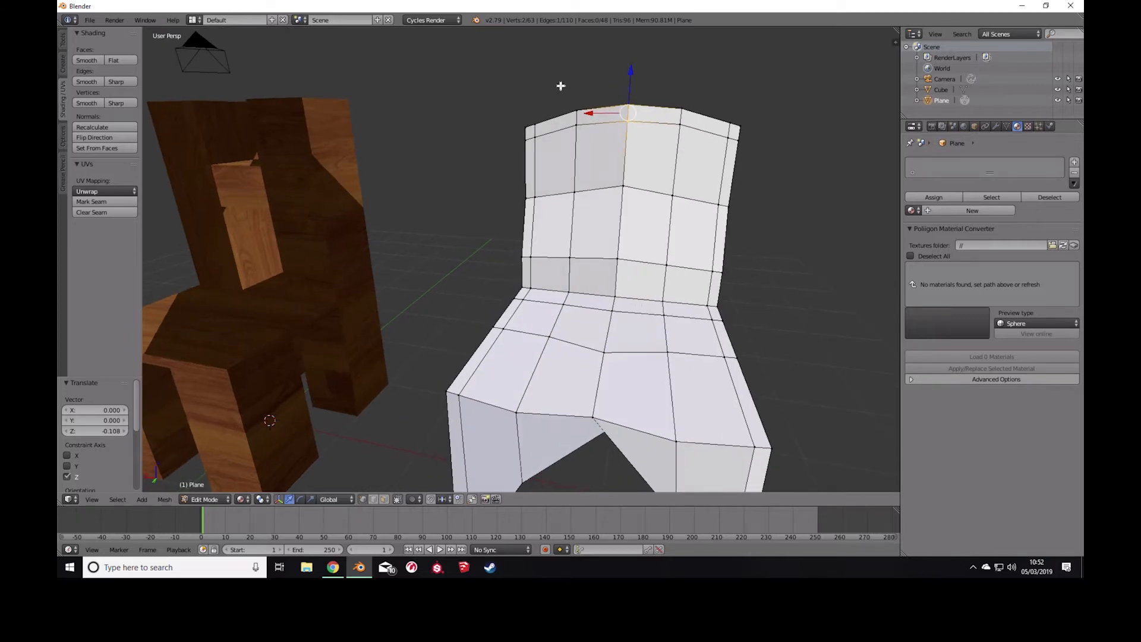
pyautogui.scroll(-4, 609, 143)
pyautogui.moveTo(636, 198); pyautogui.dragTo(558, 244, button='middle')
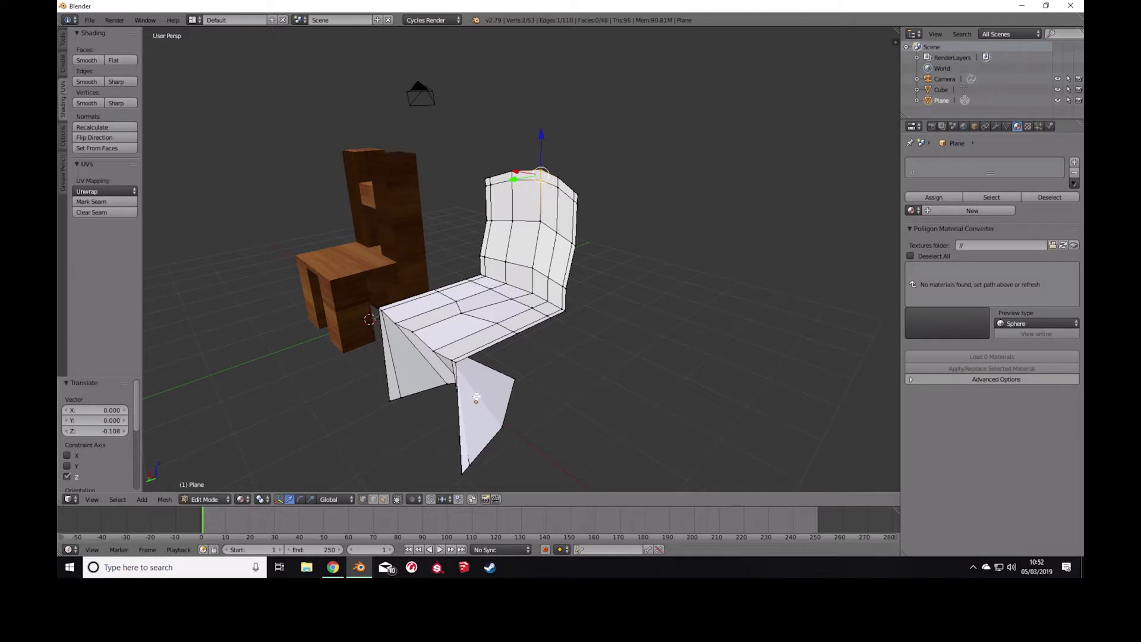
# Add a loop cut across the seat of the white chair and slide it close to the front edge.
pyautogui.moveTo(500, 410); pyautogui.dragTo(549, 380, button='middle')
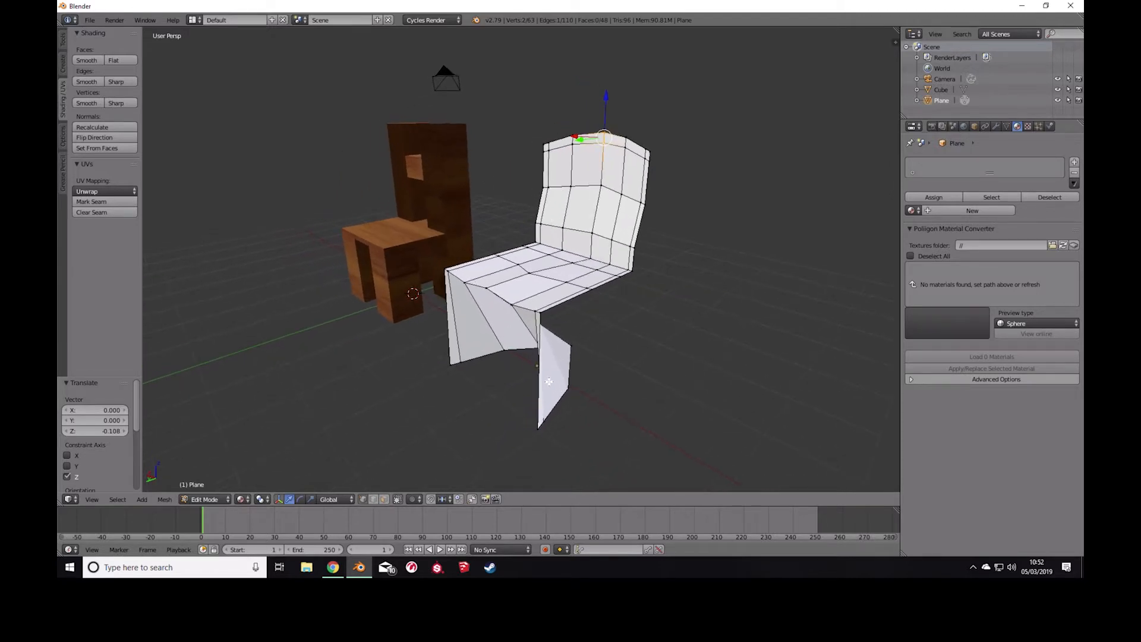
pyautogui.moveTo(522, 418); pyautogui.dragTo(546, 326, button='middle')
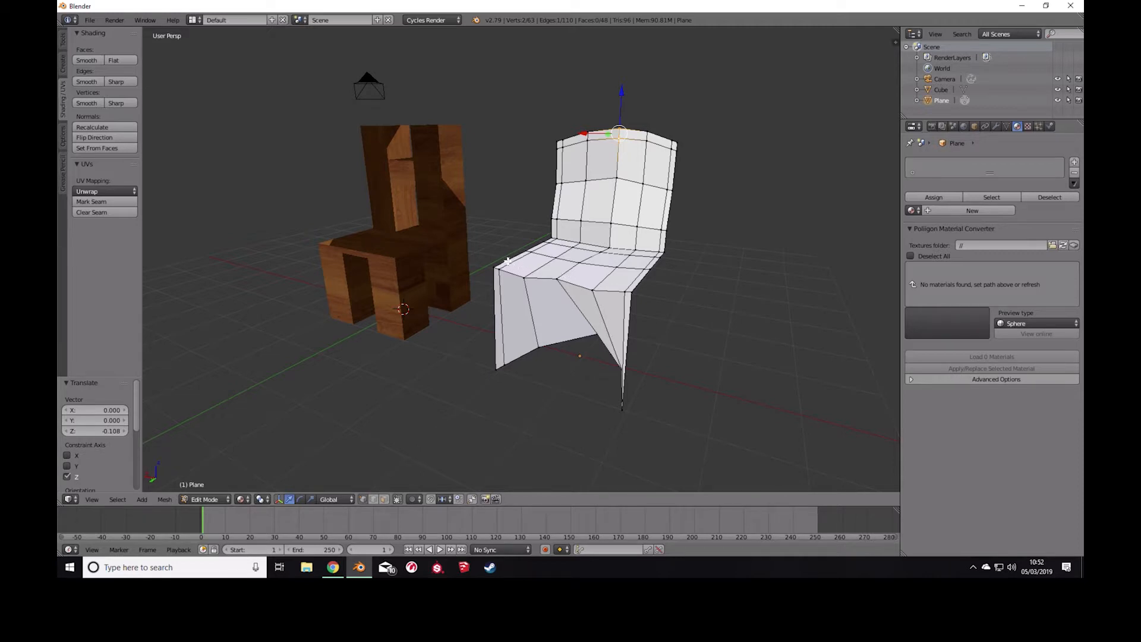
pyautogui.hotkey('ctrl', 'r')
pyautogui.click(505, 261)
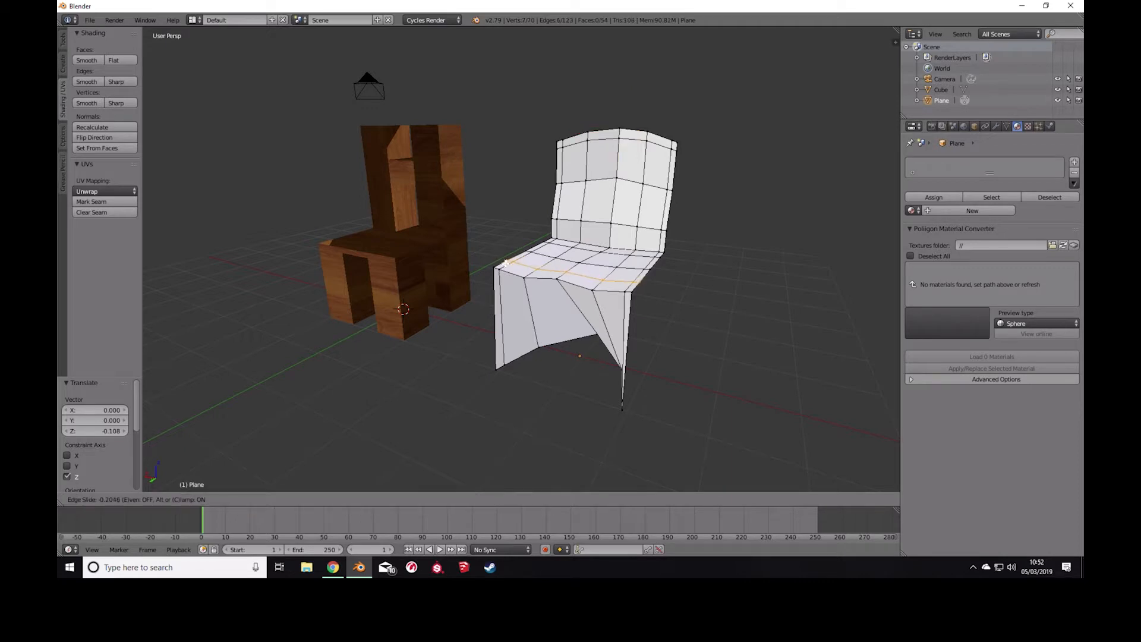
pyautogui.click(505, 264)
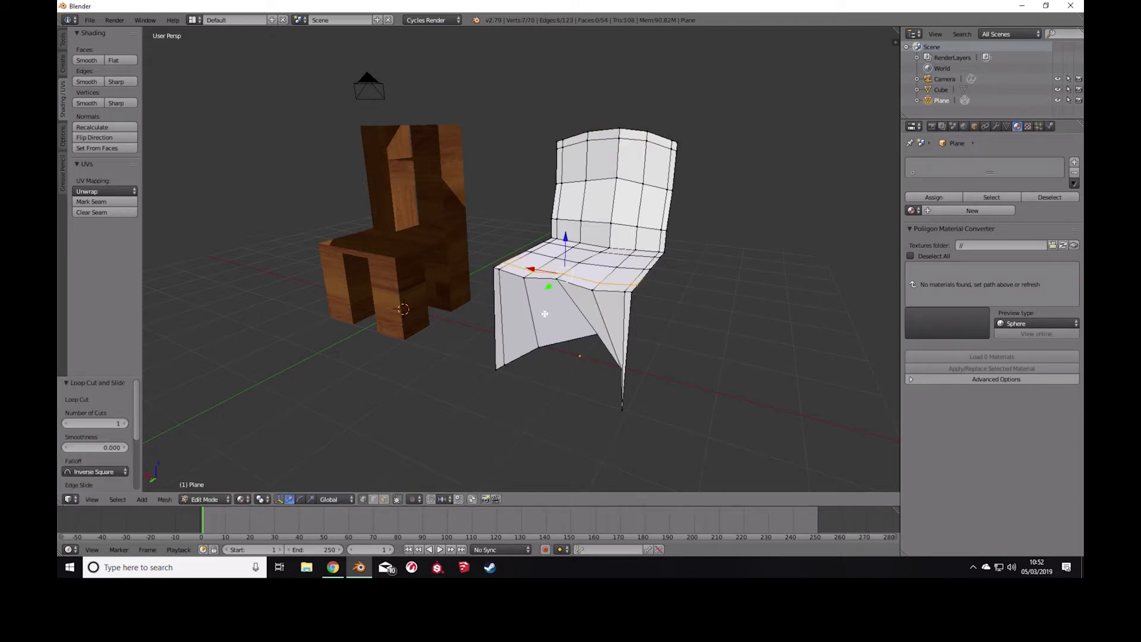
# Add a horizontal loop cut across the front leg panel and slide it up close to the seat.
pyautogui.moveTo(544, 313); pyautogui.dragTo(522, 309, button='middle')
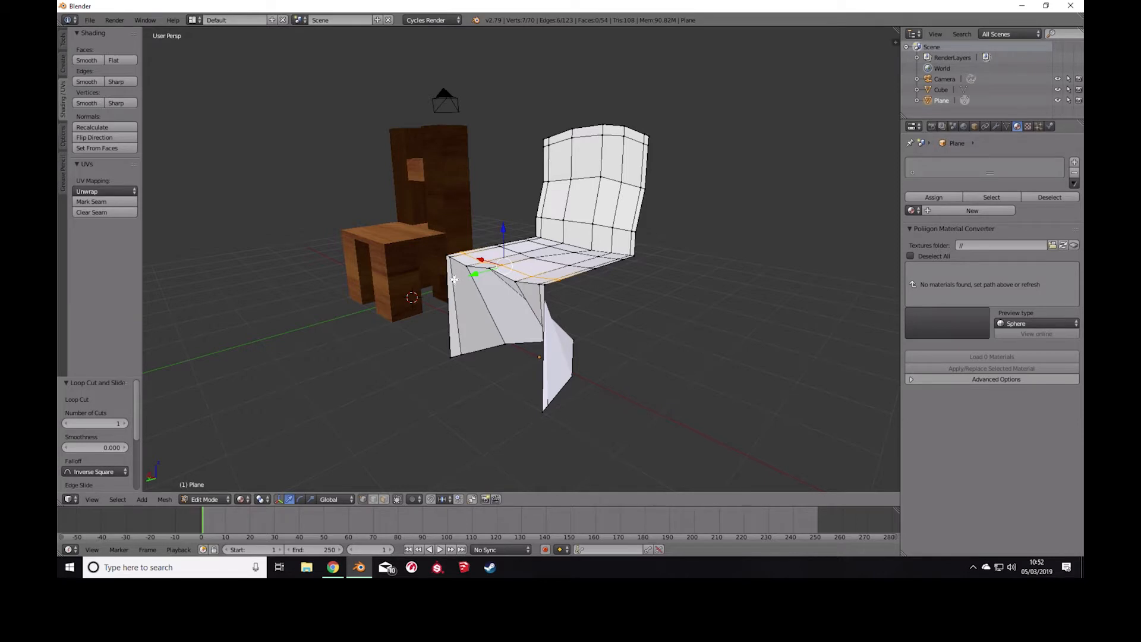
pyautogui.hotkey('ctrl', 'r')
pyautogui.click(454, 278)
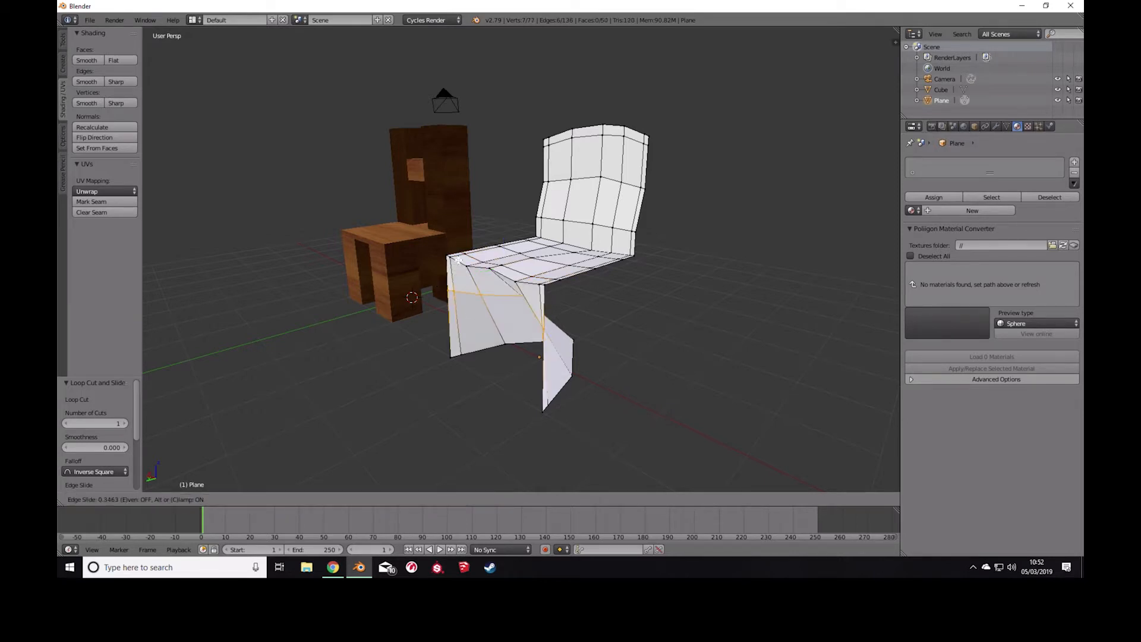
pyautogui.click(459, 252)
# Add another horizontal loop cut across the leg panel and slide it down near the bottom edge.
pyautogui.moveTo(459, 252); pyautogui.dragTo(516, 257, button='middle')
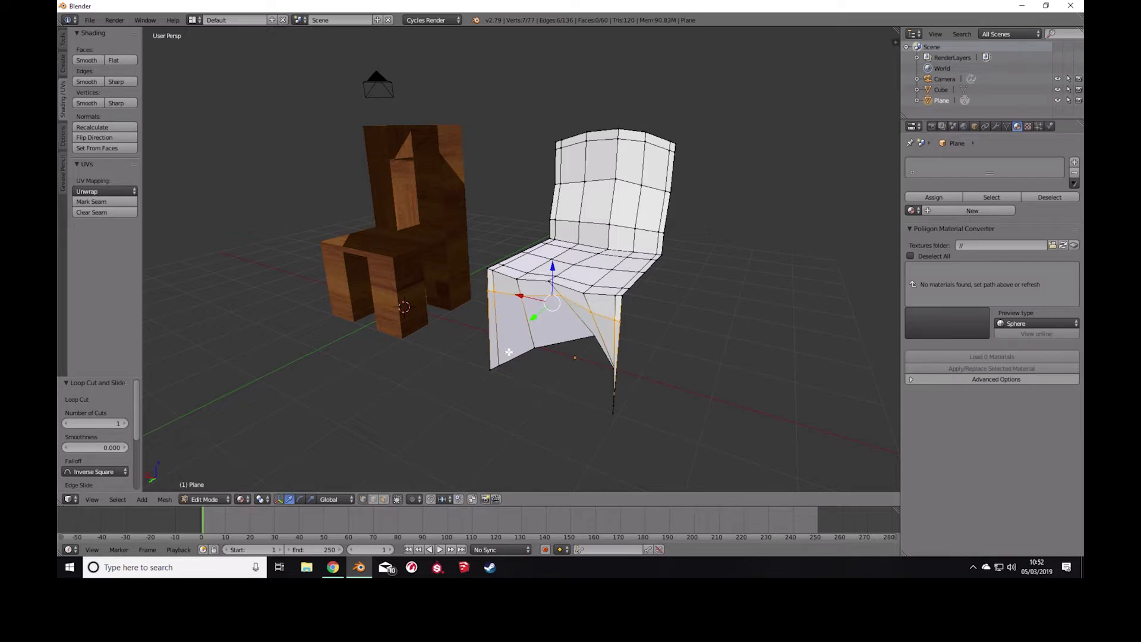
pyautogui.hotkey('ctrl', 'r')
pyautogui.click(509, 351)
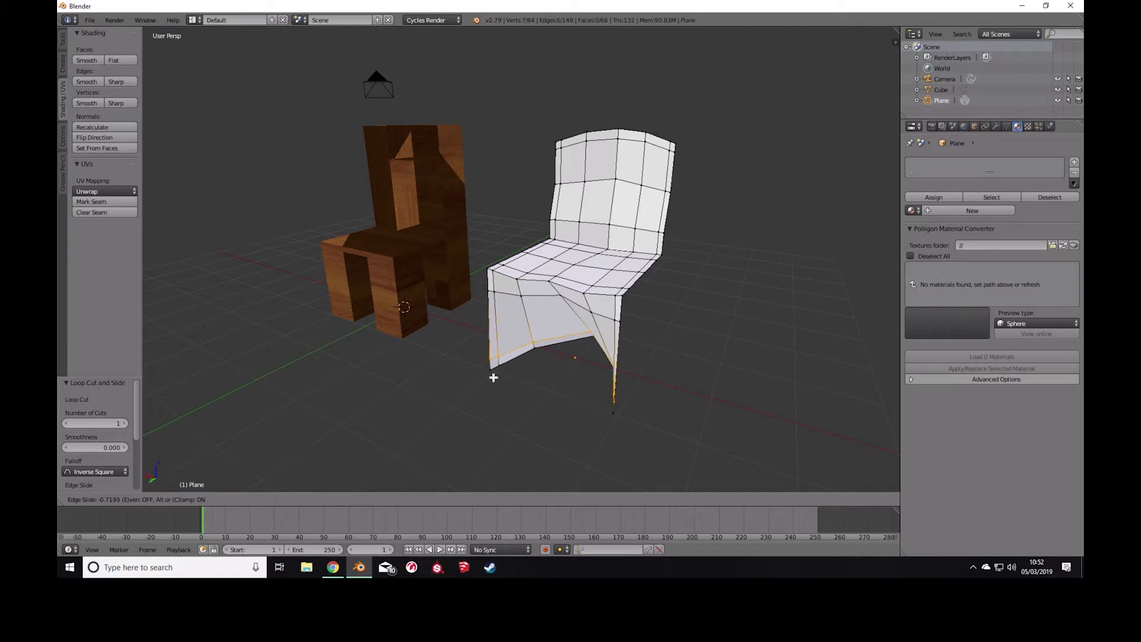
pyautogui.click(493, 377)
# Select the three middle vertices of the leg panel's upper loop and move them about -0.181 along Y.
pyautogui.moveTo(494, 377); pyautogui.dragTo(637, 354, button='middle')
pyautogui.rightClick(584, 273)
pyautogui.keyDown('shift'); pyautogui.rightClick(665, 274); pyautogui.keyUp('shift')
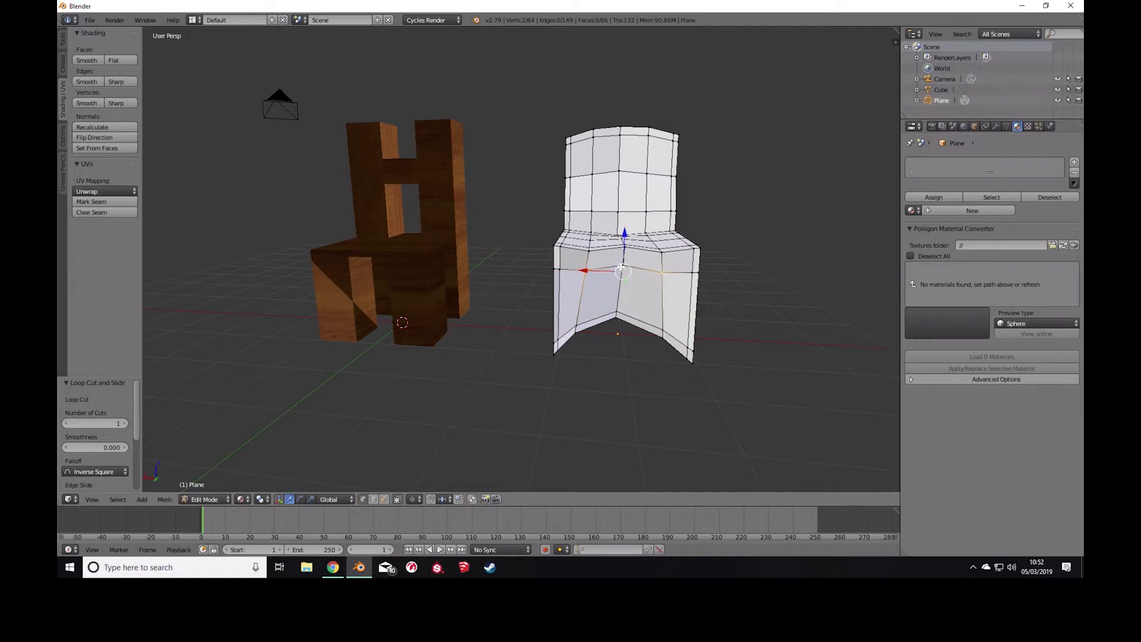
pyautogui.click(621, 269)
pyautogui.scroll(3, 630, 272)
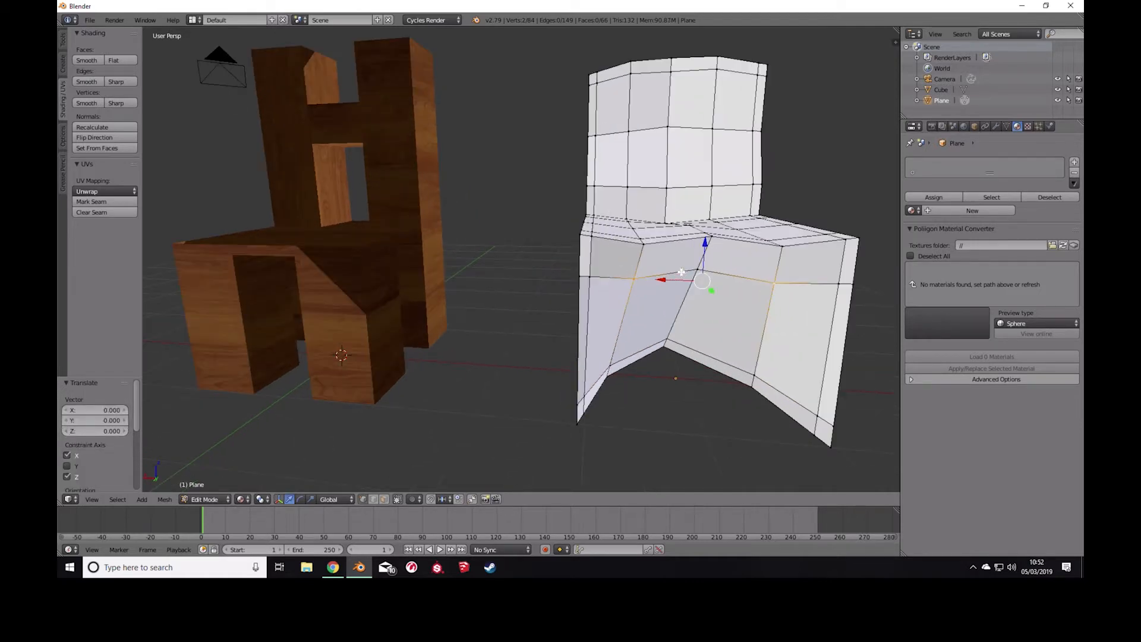
pyautogui.keyDown('shift'); pyautogui.rightClick(698, 269); pyautogui.keyUp('shift')
pyautogui.moveTo(699, 270); pyautogui.dragTo(578, 295, button='middle')
pyautogui.press('g')
pyautogui.press('y')
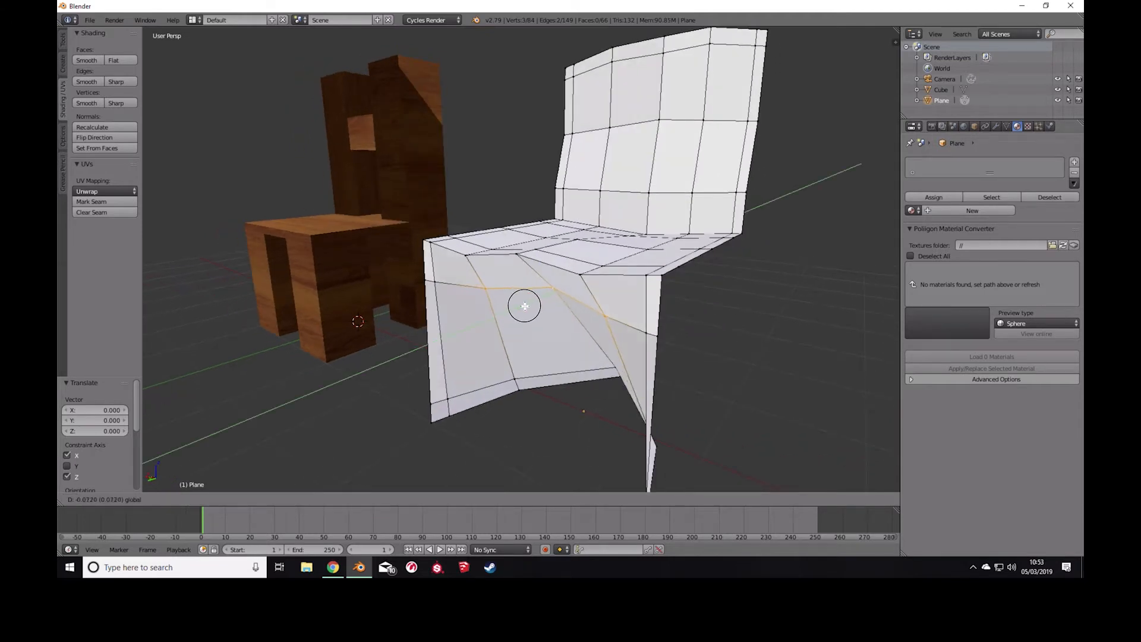
pyautogui.click(532, 303)
# Select the three middle vertices of the leg panel's bottom edge and move them about 0.063 along Y.
pyautogui.moveTo(544, 322); pyautogui.dragTo(529, 323, button='middle')
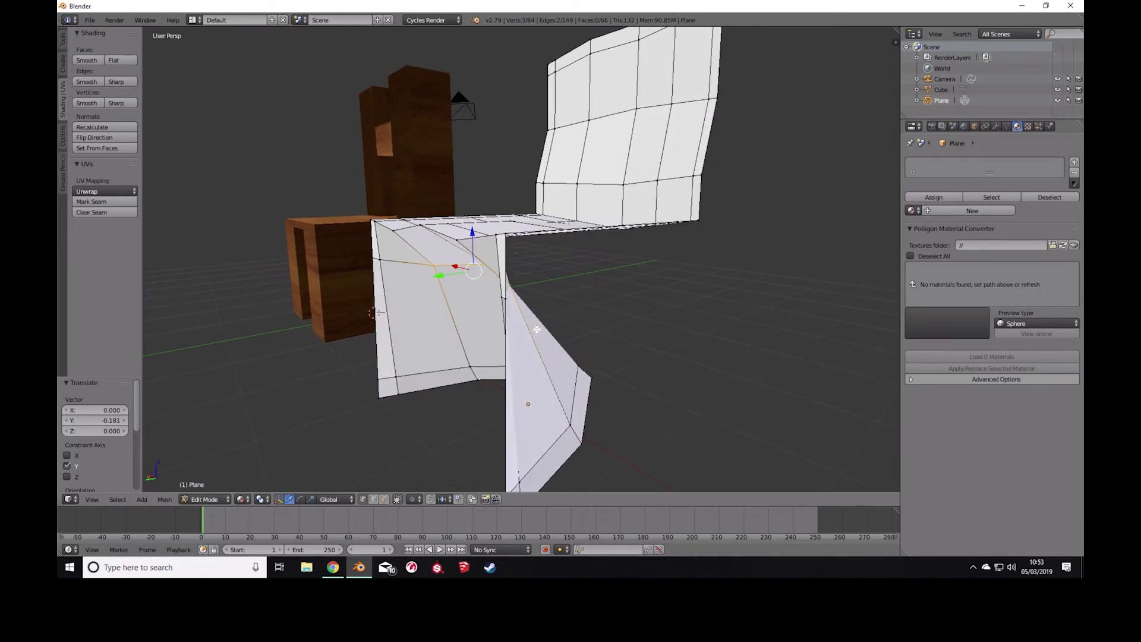
pyautogui.scroll(-3, 586, 386)
pyautogui.rightClick(555, 361)
pyautogui.keyDown('shift'); pyautogui.rightClick(561, 332); pyautogui.keyUp('shift')
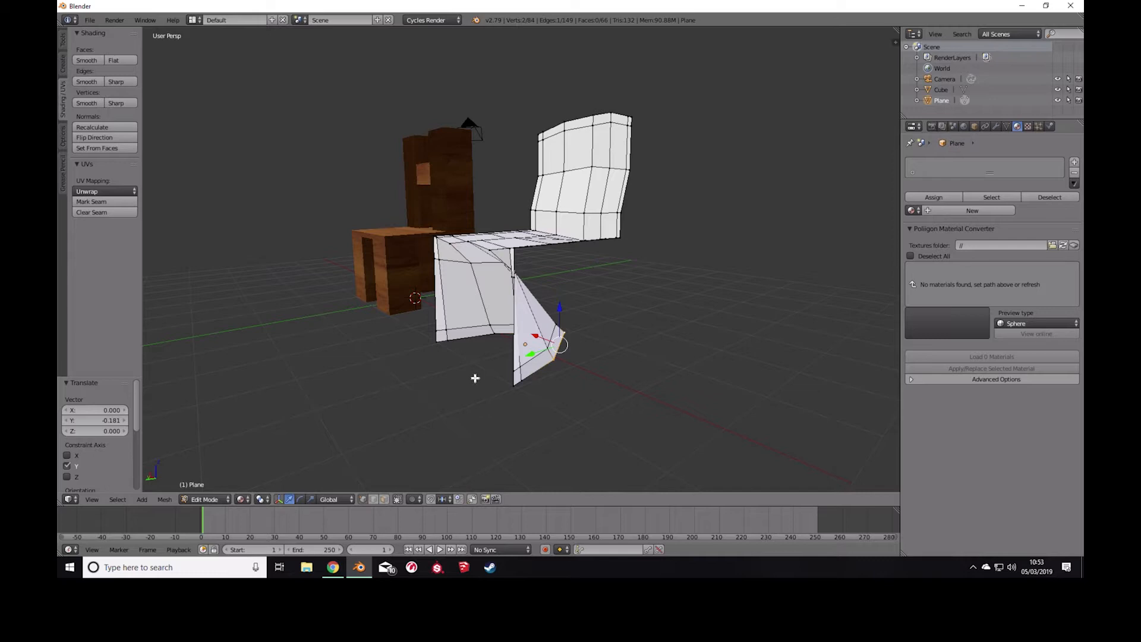
pyautogui.keyDown('shift'); pyautogui.rightClick(493, 336); pyautogui.keyUp('shift')
pyautogui.moveTo(544, 344); pyautogui.dragTo(487, 365, button='middle')
pyautogui.press('g')
pyautogui.press('y')
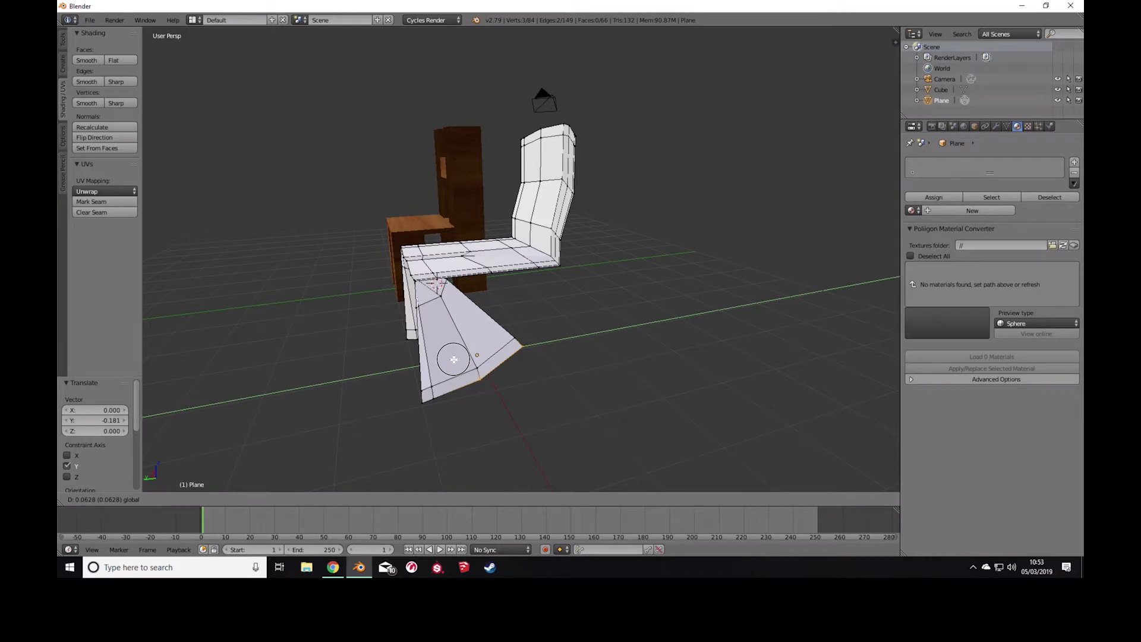
pyautogui.click(453, 359)
# Select the outer edge loops on both sides of the chair and extrude them about -0.153 along Y.
pyautogui.moveTo(377, 390); pyautogui.dragTo(431, 390, button='middle')
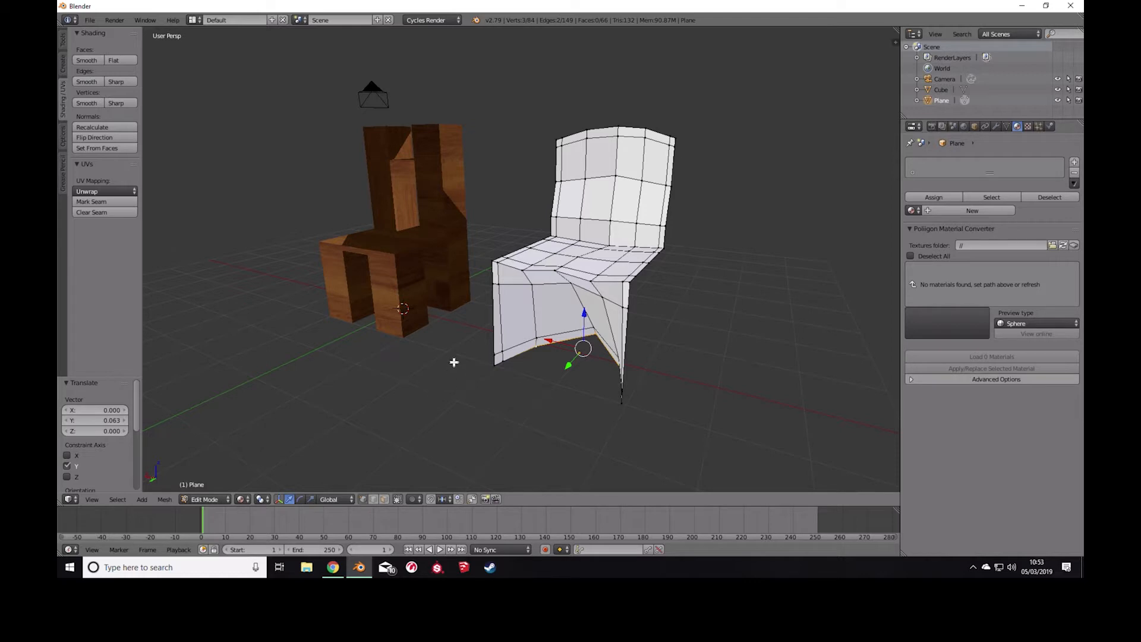
pyautogui.keyDown('alt'); pyautogui.rightClick(493, 320); pyautogui.keyUp('alt')
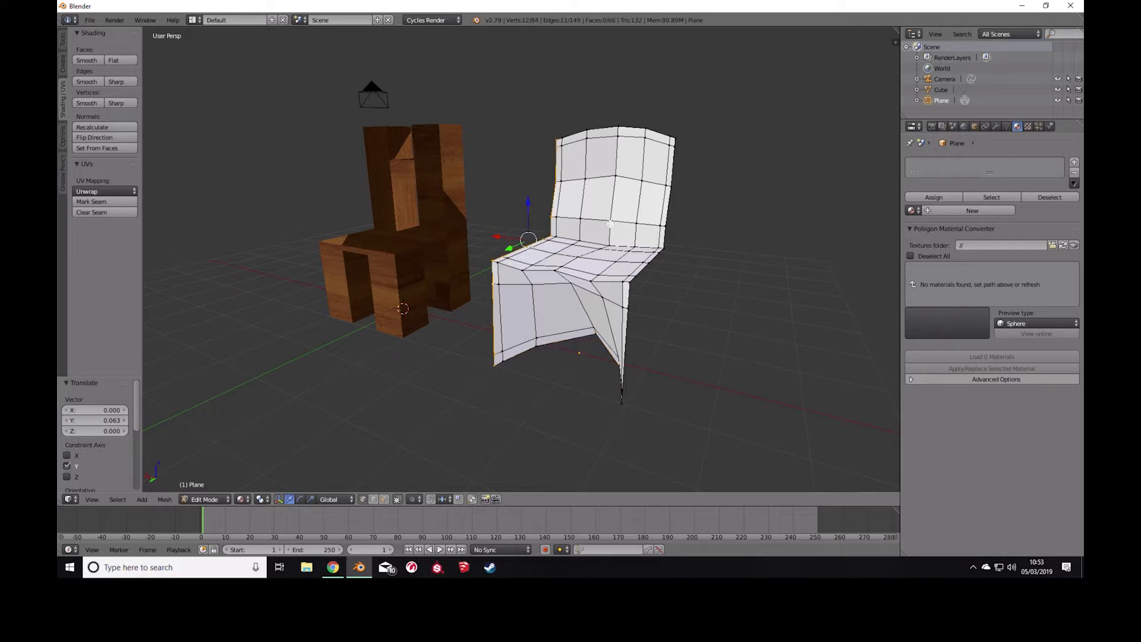
pyautogui.keyDown('alt'); pyautogui.keyDown('shift'); pyautogui.rightClick(626, 340); pyautogui.keyUp('shift'); pyautogui.keyUp('alt')
pyautogui.moveTo(640, 333); pyautogui.dragTo(593, 337, button='middle')
pyautogui.press('e')
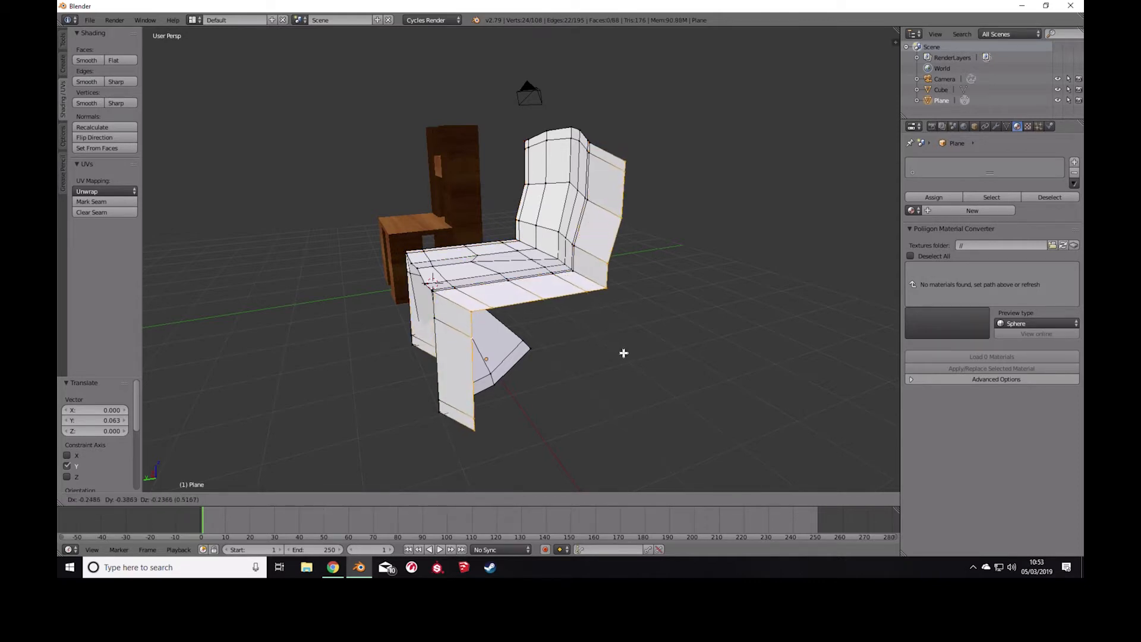
pyautogui.press('y')
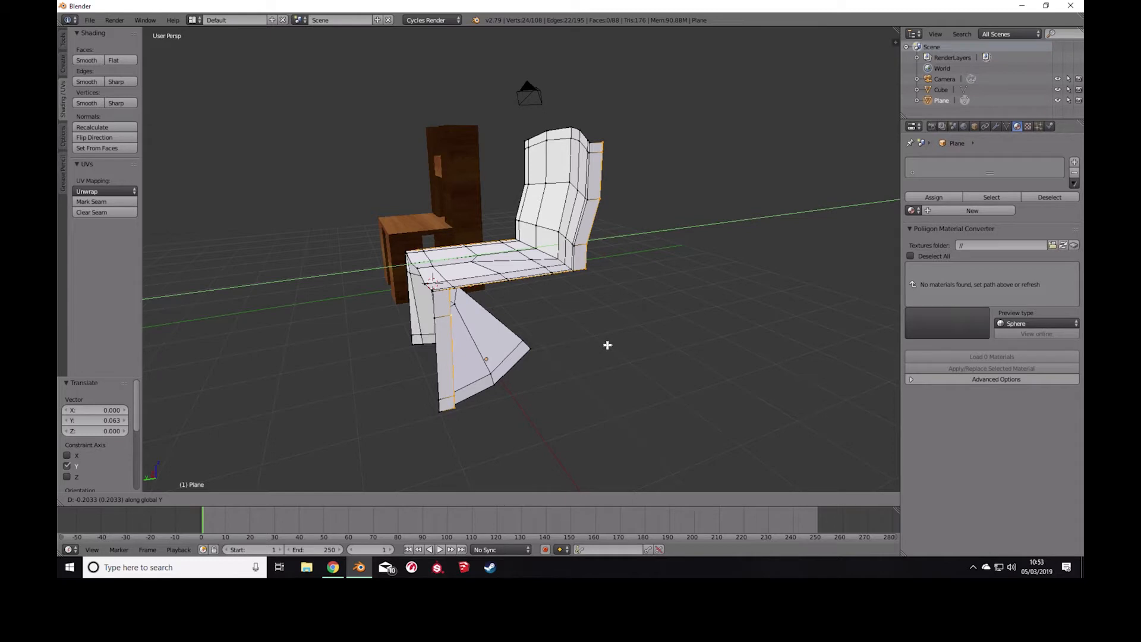
pyautogui.click(604, 344)
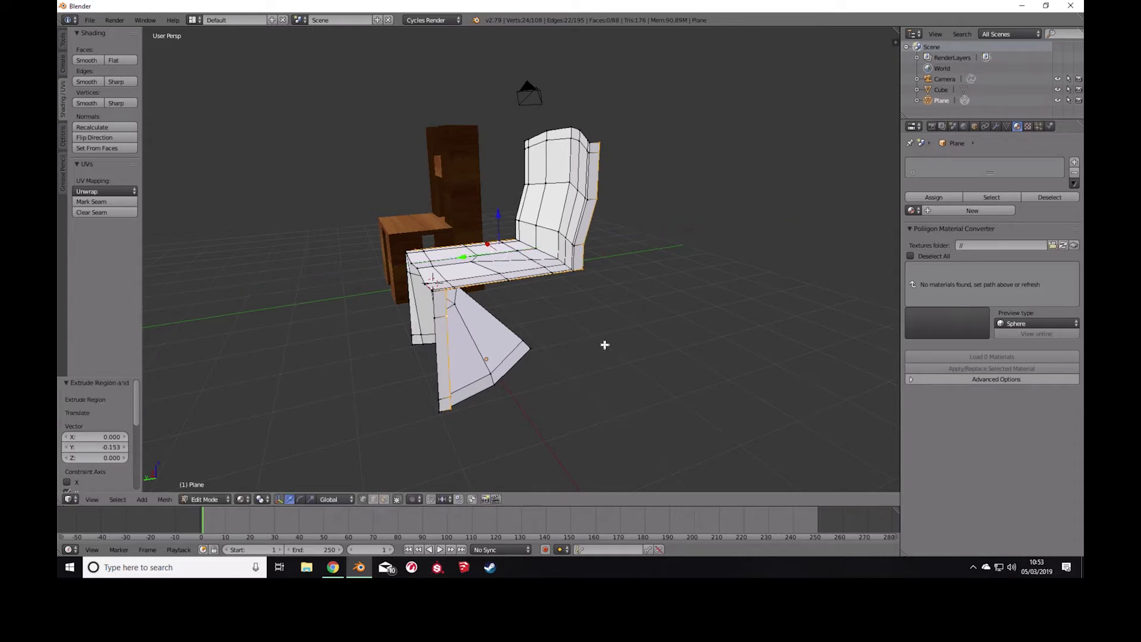
# Move the extruded side edges about -0.127 along Z to give the seat sides thickness.
pyautogui.scroll(1, 484, 293)
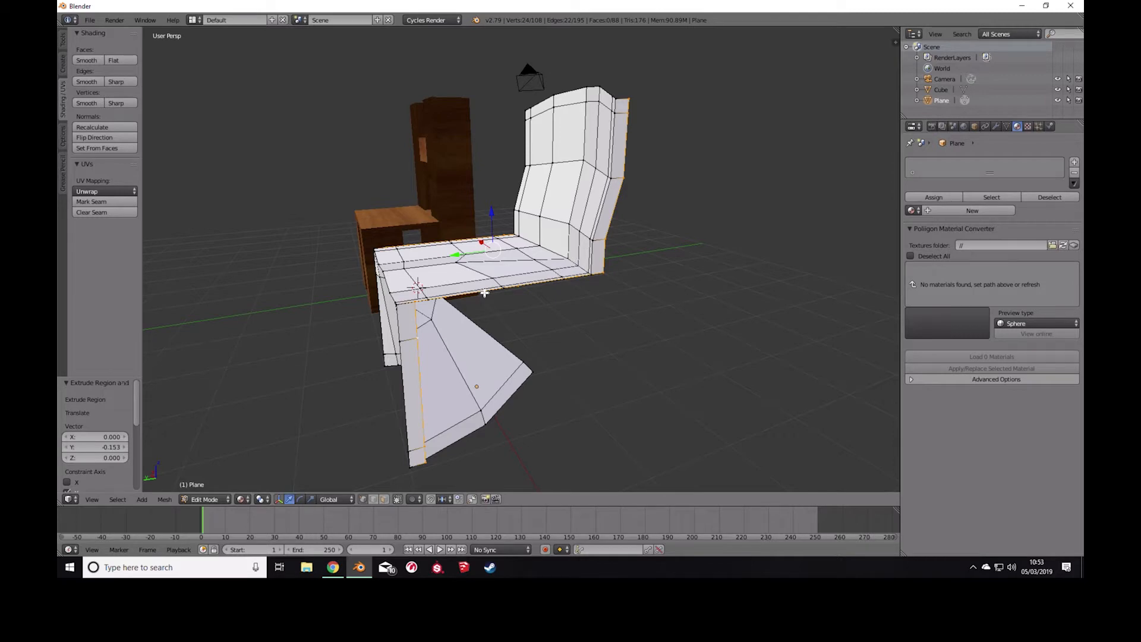
pyautogui.press('g')
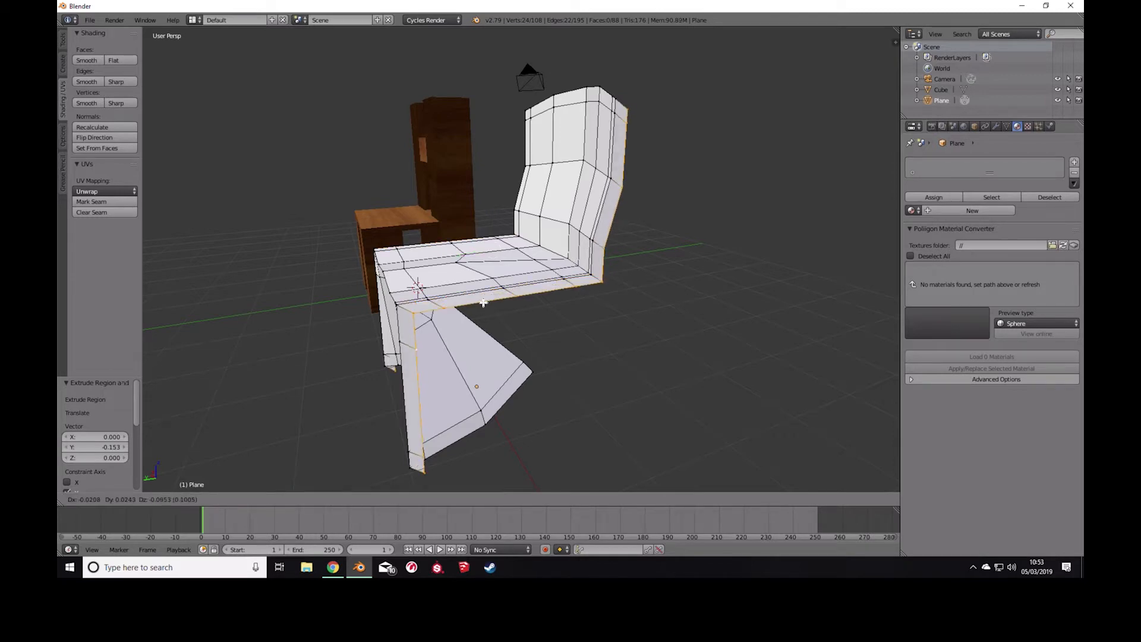
pyautogui.press('z')
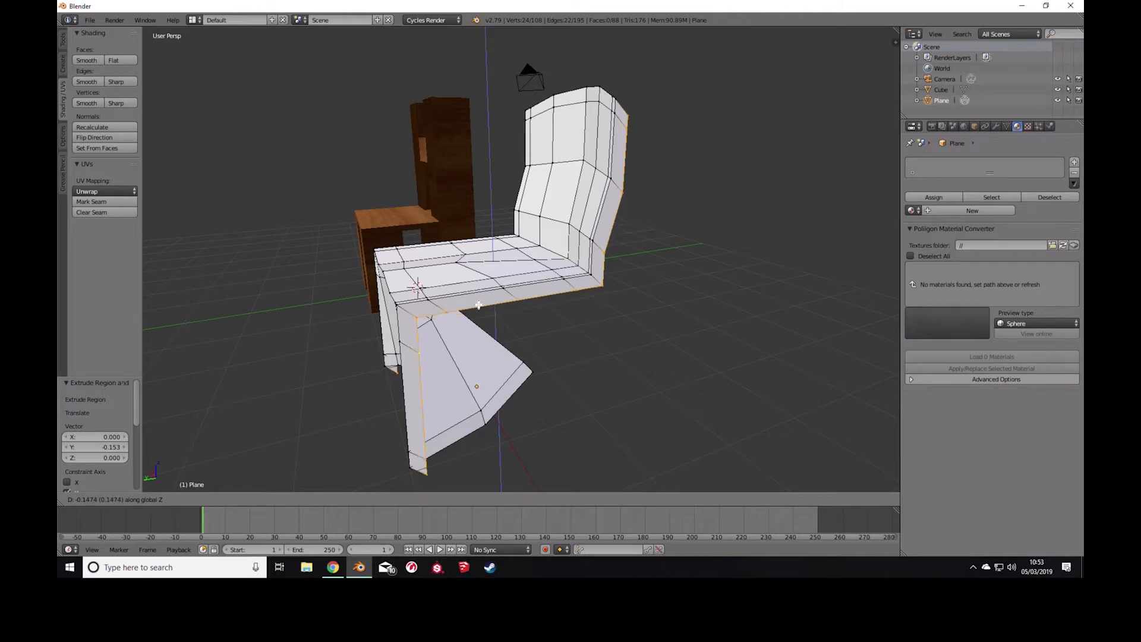
pyautogui.click(479, 304)
pyautogui.moveTo(496, 334)
pyautogui.mouseDown(button='middle')
pyautogui.moveTo(529, 328)
pyautogui.moveTo(512, 337)
pyautogui.mouseUp(button='middle')
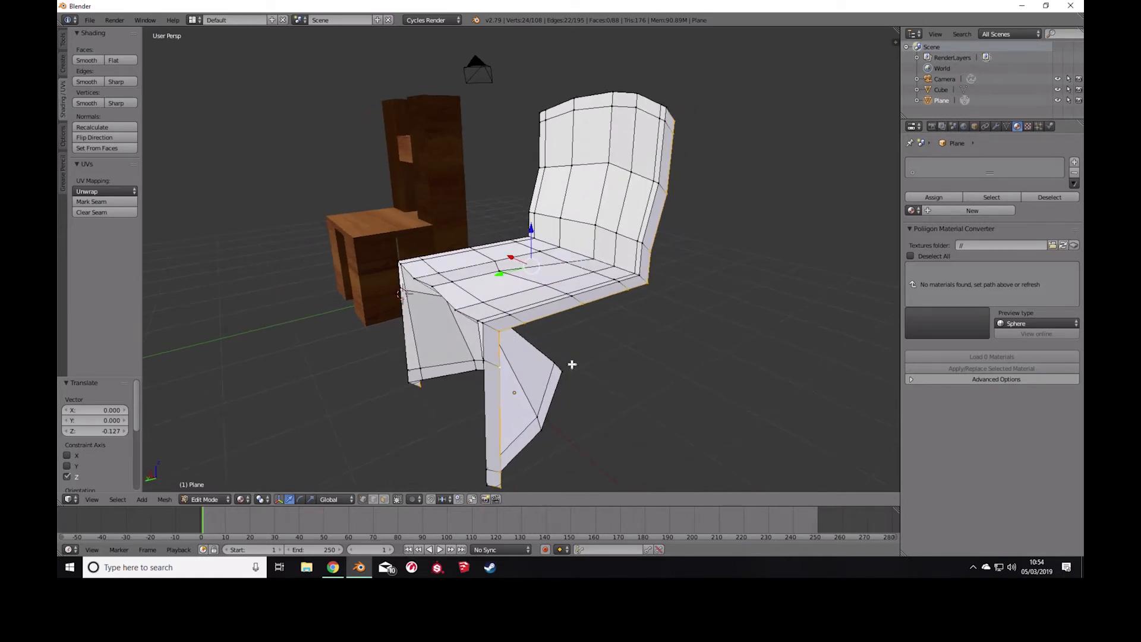
pyautogui.moveTo(581, 356); pyautogui.dragTo(596, 351, button='middle')
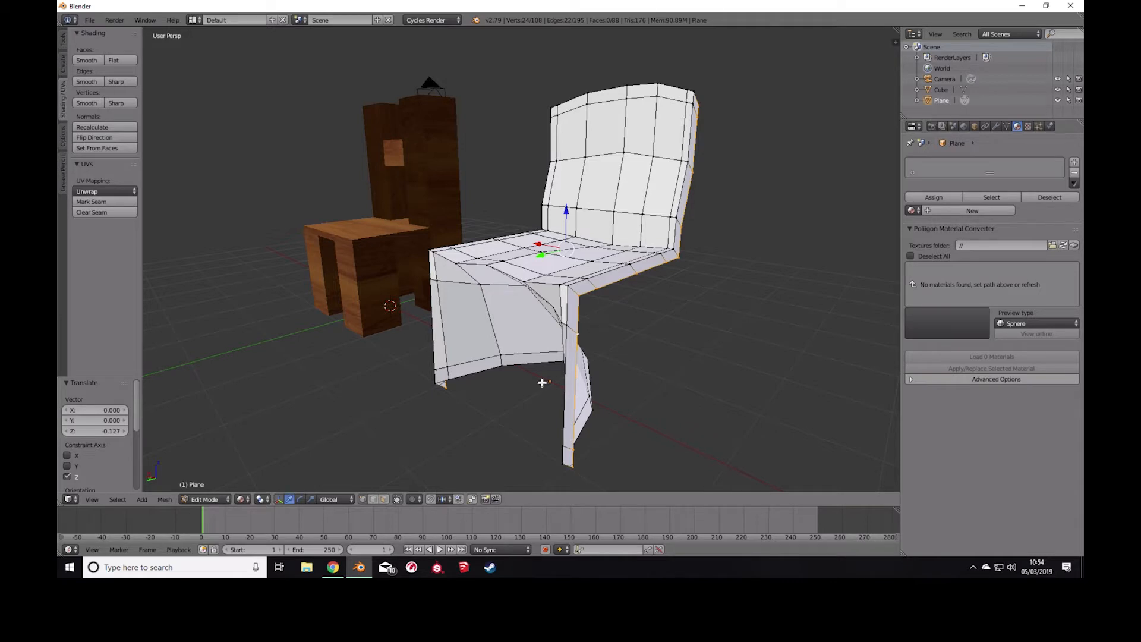
# Select the lowest extruded vertex on each leg and set their median Z to 0.
pyautogui.press('c')
pyautogui.rightClick(445, 386)
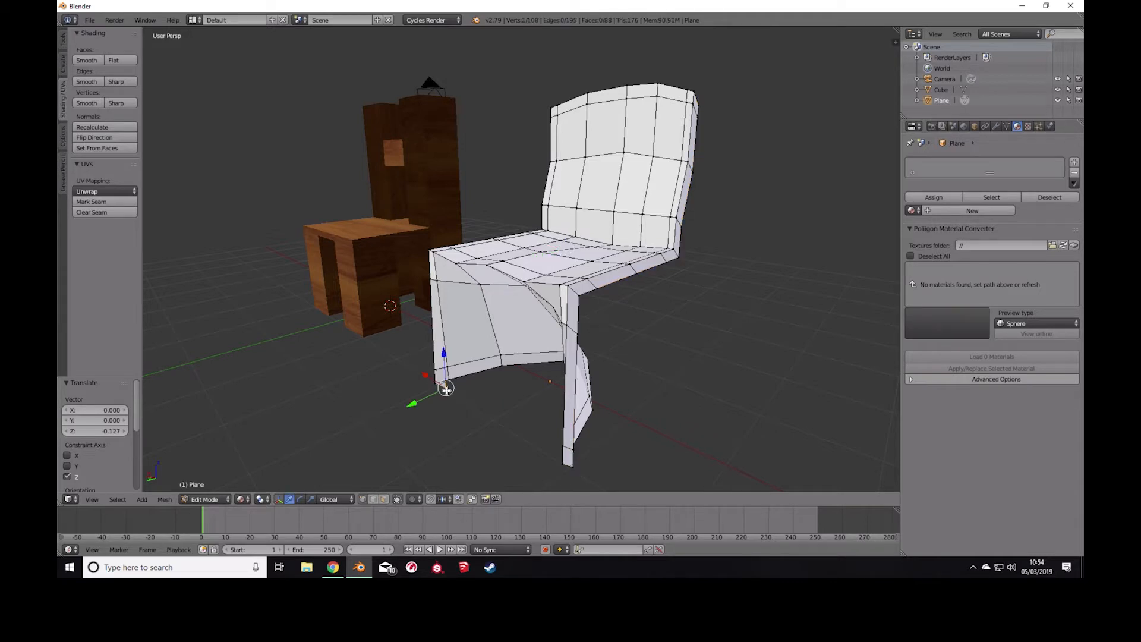
pyautogui.keyDown('shift'); pyautogui.rightClick(571, 465); pyautogui.keyUp('shift')
pyautogui.press('n')
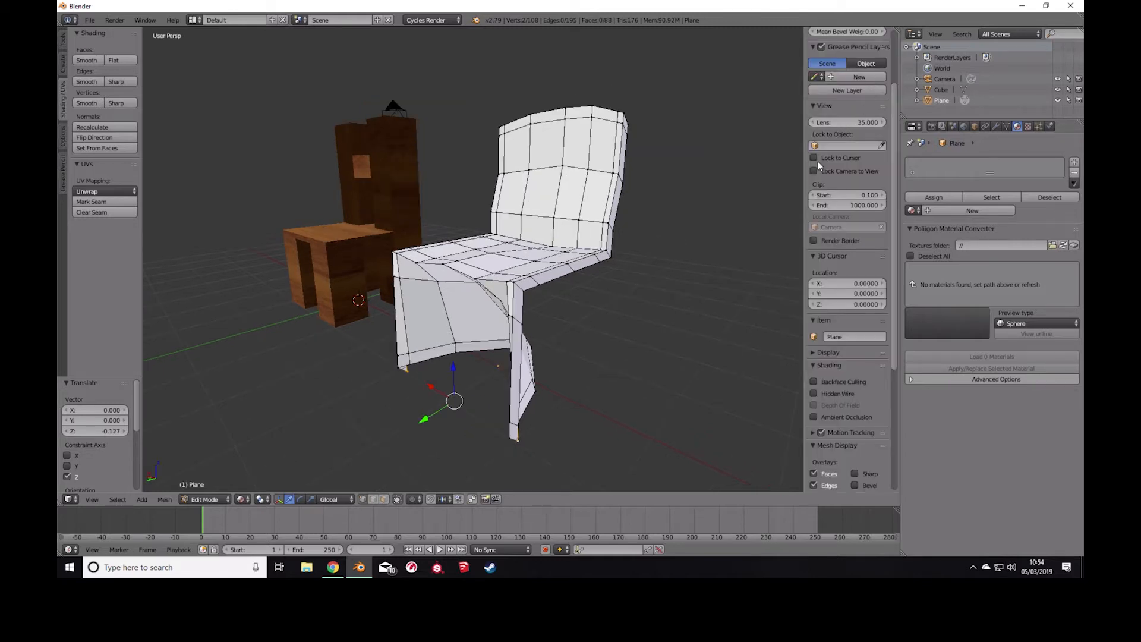
pyautogui.scroll(4, 829, 344)
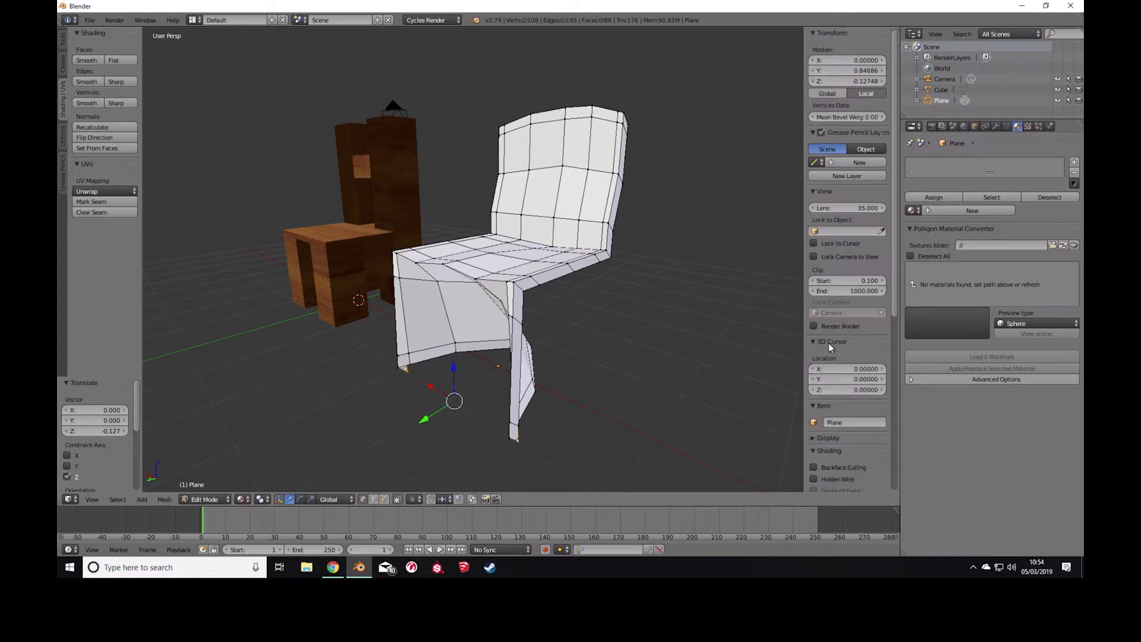
pyautogui.click(864, 83)
pyautogui.write('0')
pyautogui.press('Return')
# Select the top extruded vertex on each side of the backrest and raise both about 0.091 along Z.
pyautogui.scroll(6, 522, 438)
pyautogui.moveTo(493, 423); pyautogui.dragTo(539, 412, button='middle')
pyautogui.moveTo(542, 248); pyautogui.dragTo(548, 266, button='middle')
pyautogui.scroll(-2, 547, 264)
pyautogui.moveTo(607, 202); pyautogui.dragTo(604, 176, button='middle')
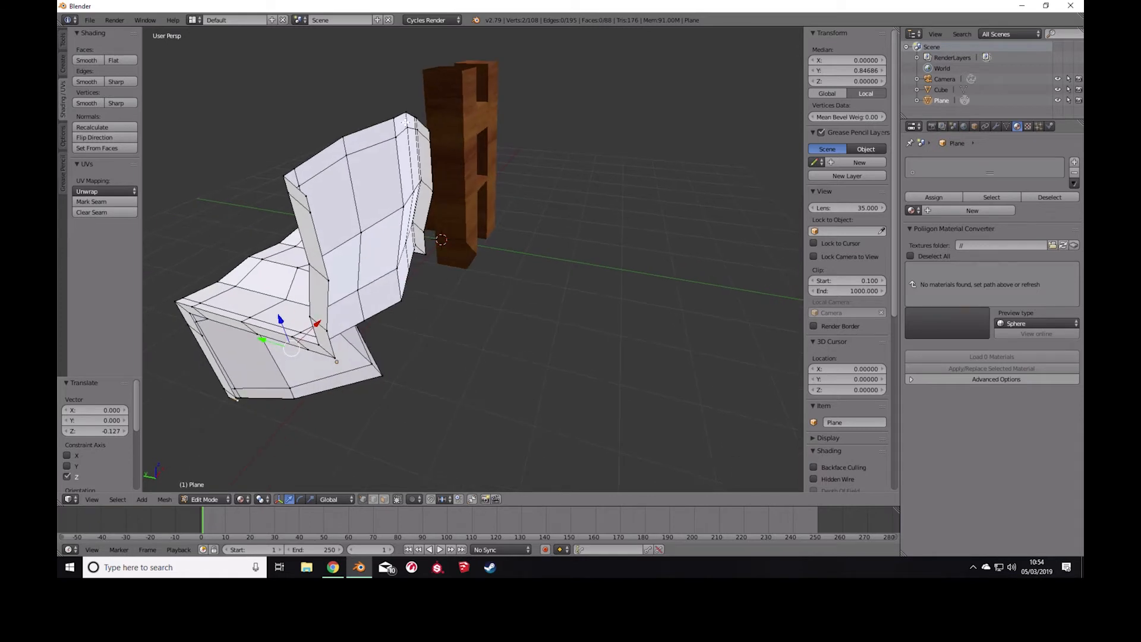
pyautogui.rightClick(433, 127)
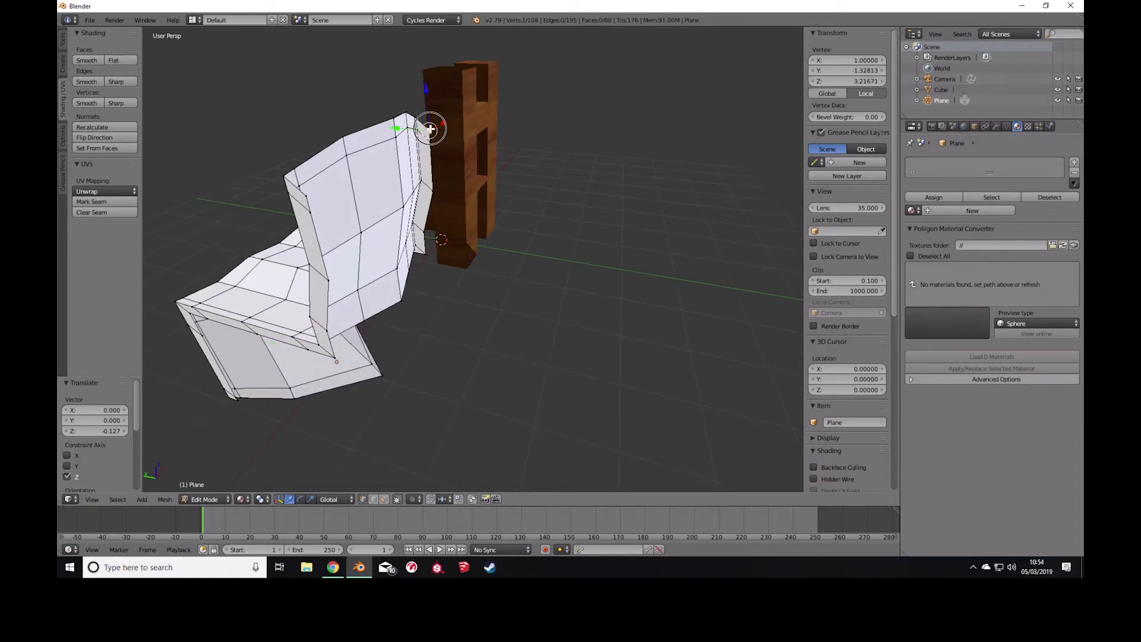
pyautogui.keyDown('shift'); pyautogui.rightClick(307, 193); pyautogui.keyUp('shift')
pyautogui.moveTo(365, 180); pyautogui.dragTo(496, 110, button='middle')
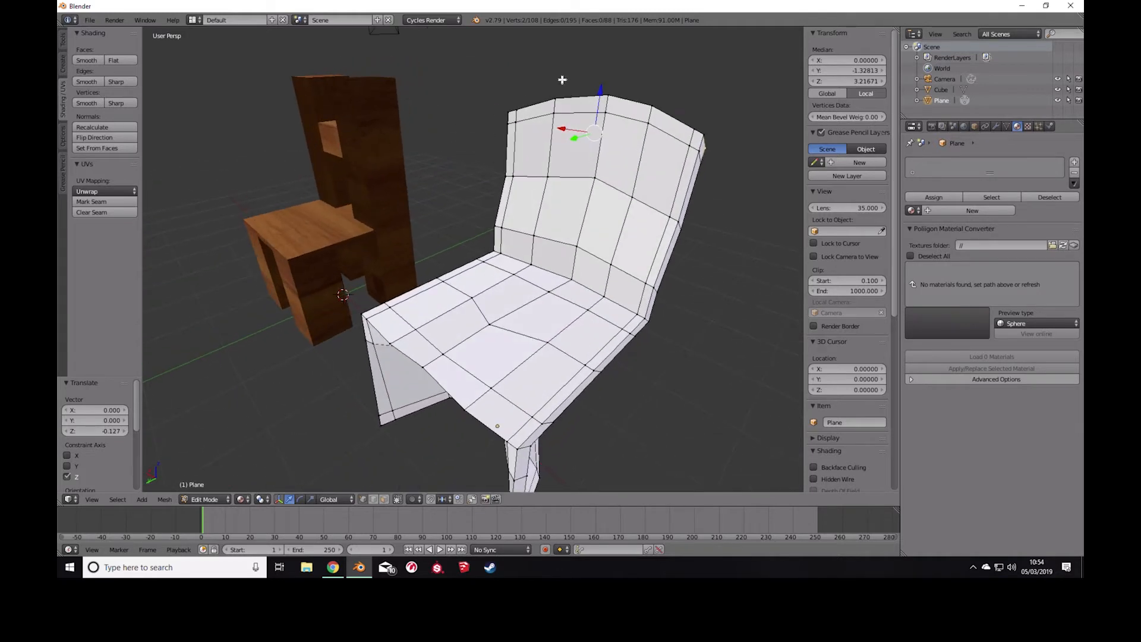
pyautogui.moveTo(598, 92); pyautogui.dragTo(602, 82)
pyautogui.moveTo(649, 193)
pyautogui.mouseDown(button='middle')
pyautogui.moveTo(652, 214)
pyautogui.moveTo(675, 194)
pyautogui.moveTo(639, 177)
pyautogui.mouseUp(button='middle')
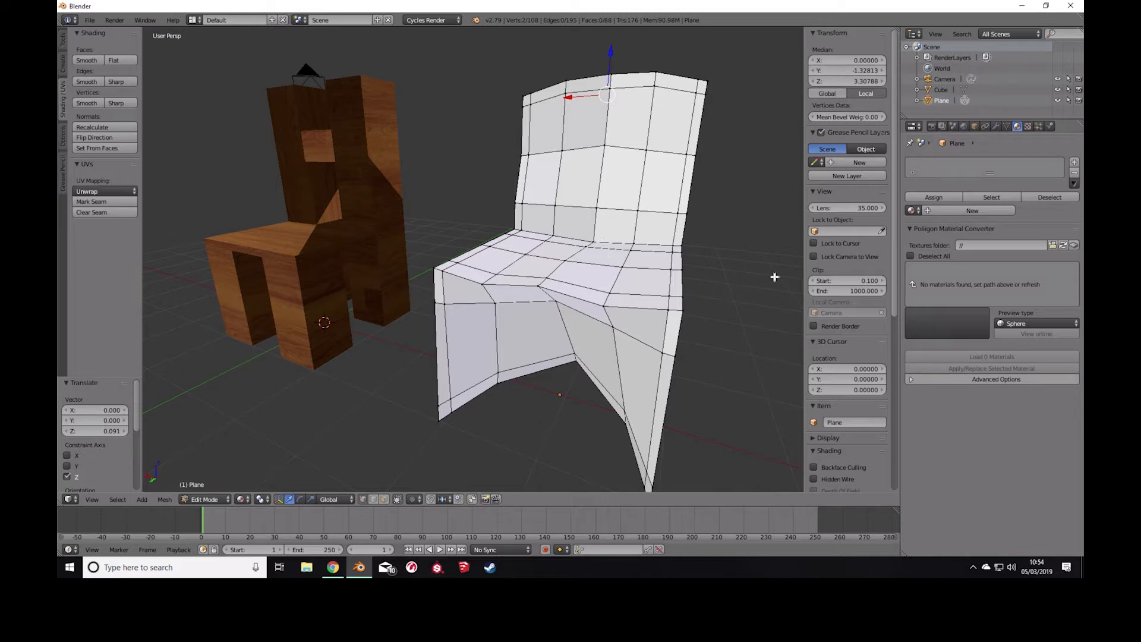
pyautogui.press('n')
# Switch the modern chair to Object Mode and add a Subdivision Surface modifier to it.
pyautogui.moveTo(672, 256); pyautogui.dragTo(642, 255, button='middle')
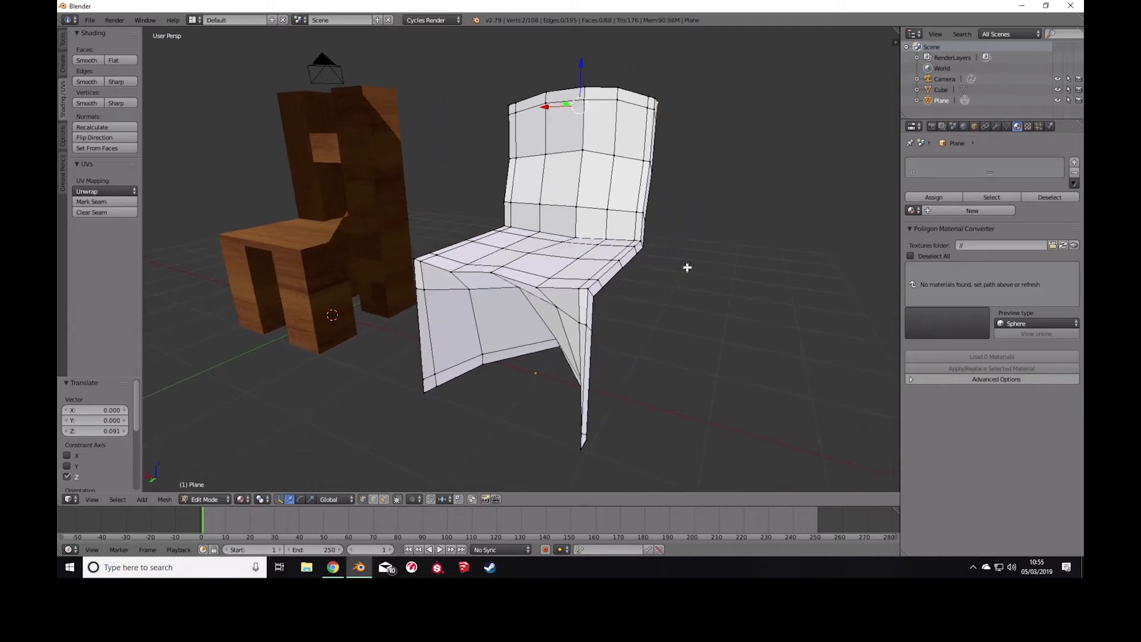
pyautogui.click(996, 127)
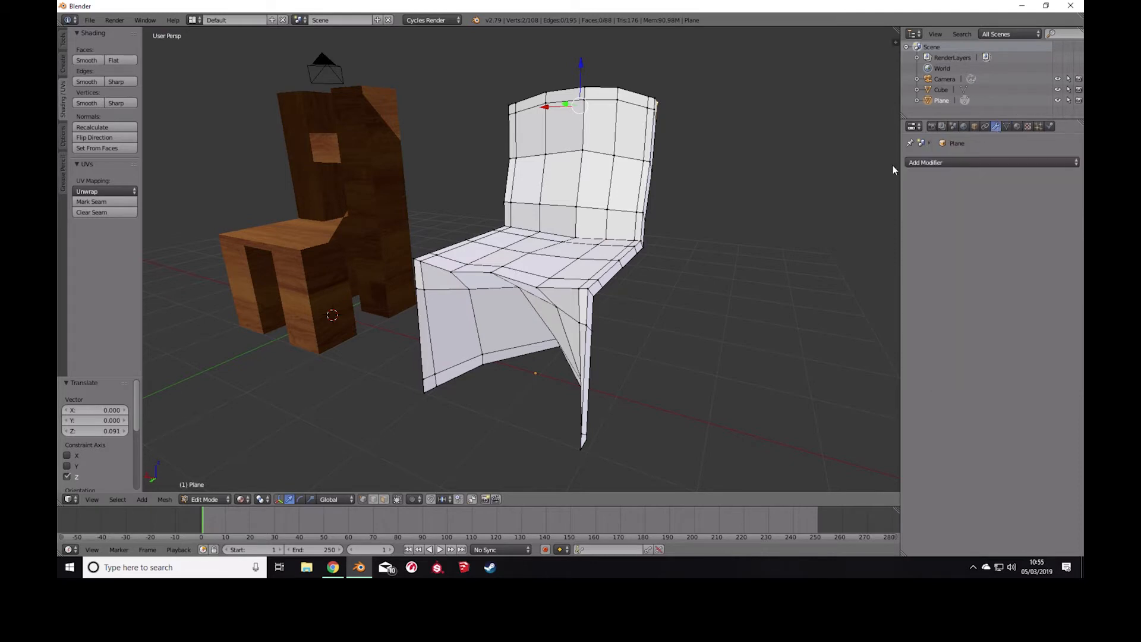
pyautogui.click(206, 499)
pyautogui.click(213, 489)
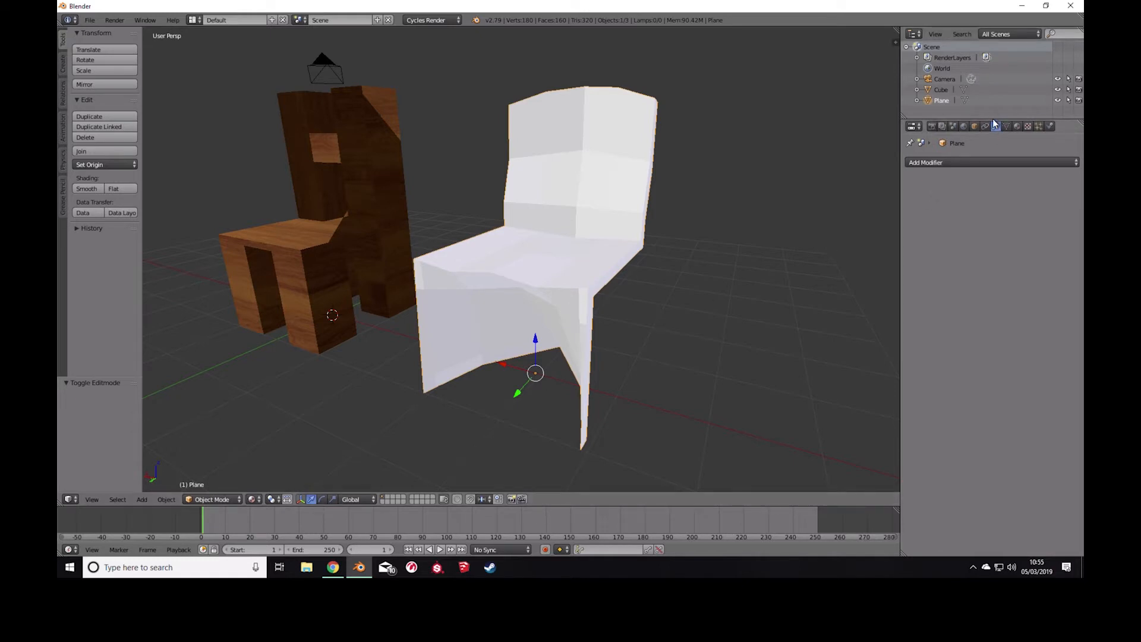
pyautogui.click(980, 163)
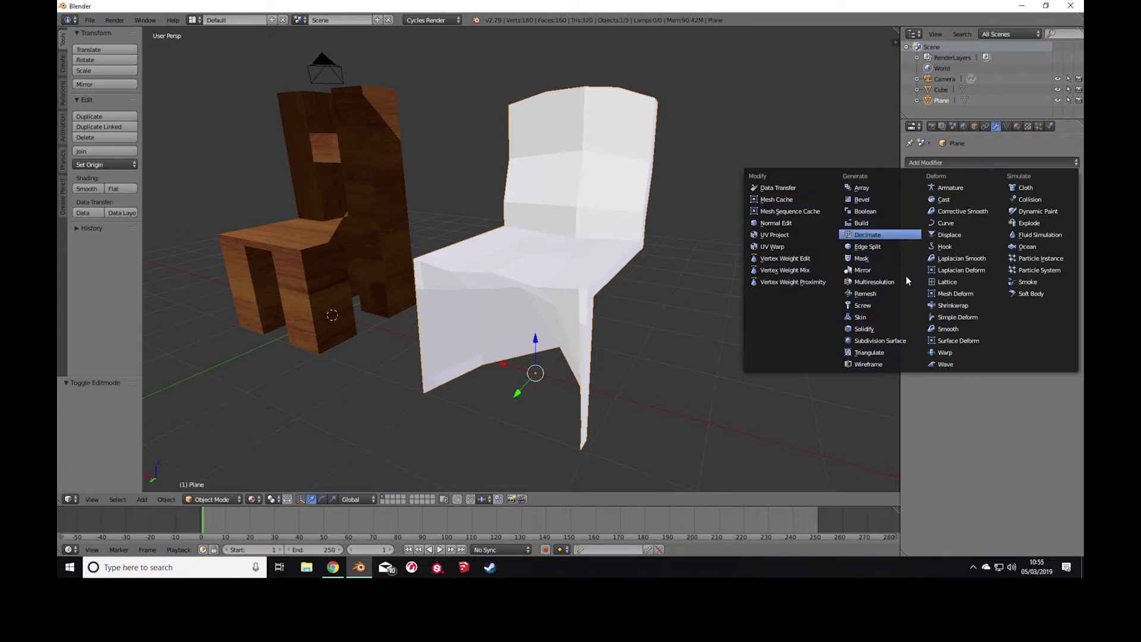
pyautogui.click(899, 341)
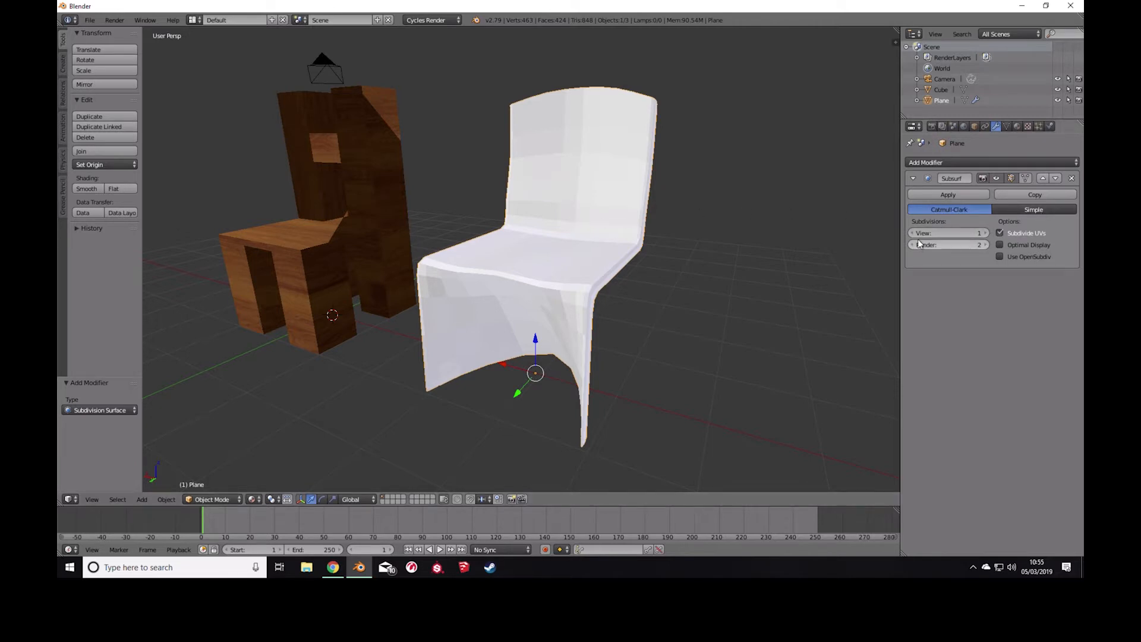
# Set the Subdivision Surface modifier's subdivisions to 3 for View and 6 for Render.
pyautogui.click(986, 233)
pyautogui.click(986, 233)
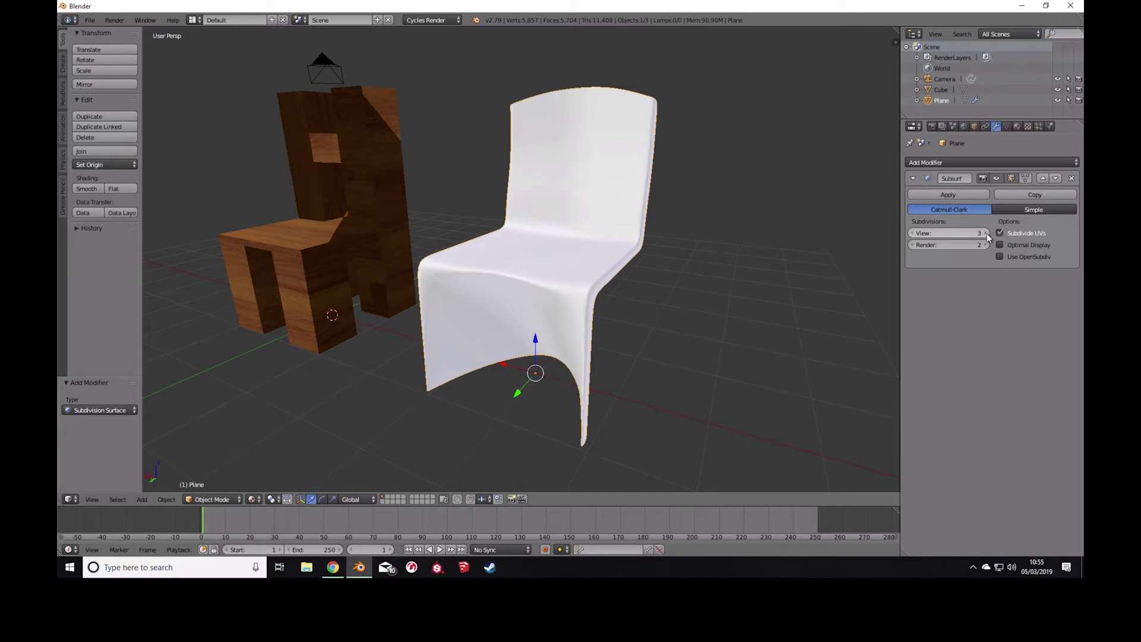
pyautogui.click(986, 245)
pyautogui.click(986, 245)
pyautogui.click(986, 244)
pyautogui.click(986, 245)
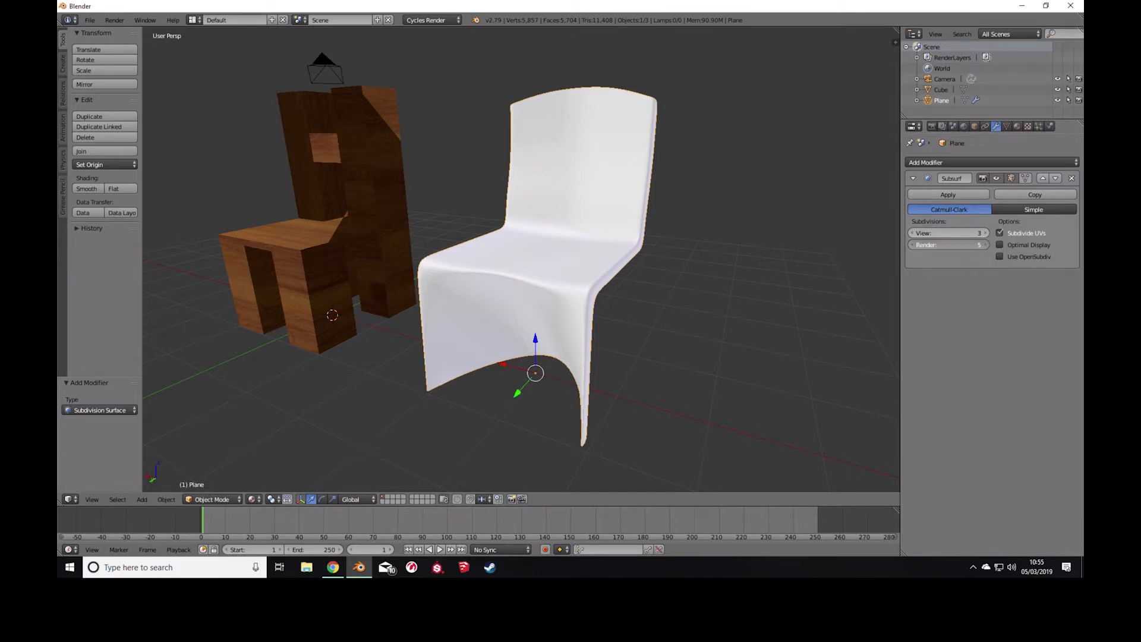
# In Edit Mode, select the two rearmost vertices of the arch under the seat and move them slightly forward along Y.
pyautogui.moveTo(681, 298)
pyautogui.mouseDown(button='middle')
pyautogui.moveTo(632, 297)
pyautogui.moveTo(770, 285)
pyautogui.moveTo(607, 295)
pyautogui.moveTo(676, 302)
pyautogui.moveTo(707, 291)
pyautogui.moveTo(668, 297)
pyautogui.mouseUp(button='middle')
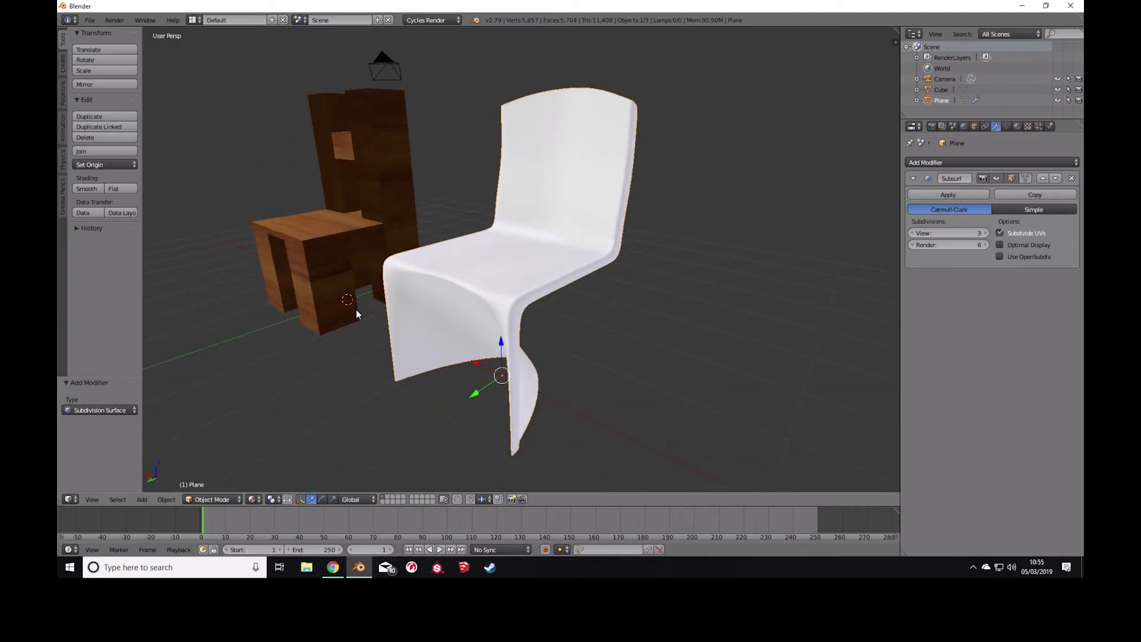
pyautogui.click(212, 499)
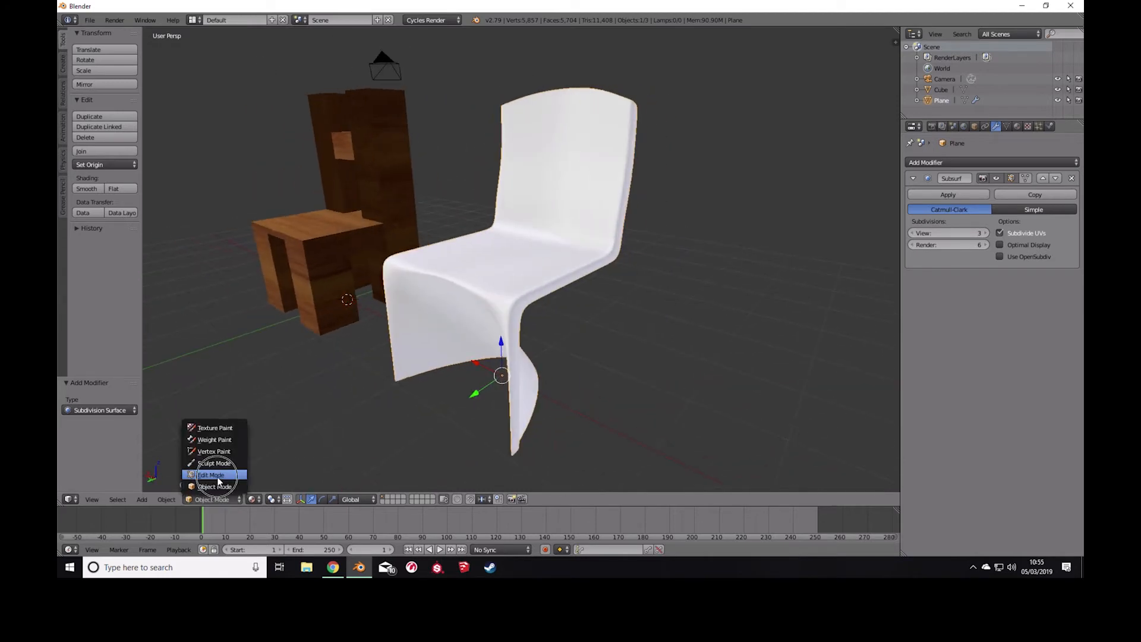
pyautogui.click(208, 475)
pyautogui.moveTo(465, 369); pyautogui.dragTo(508, 366, button='middle')
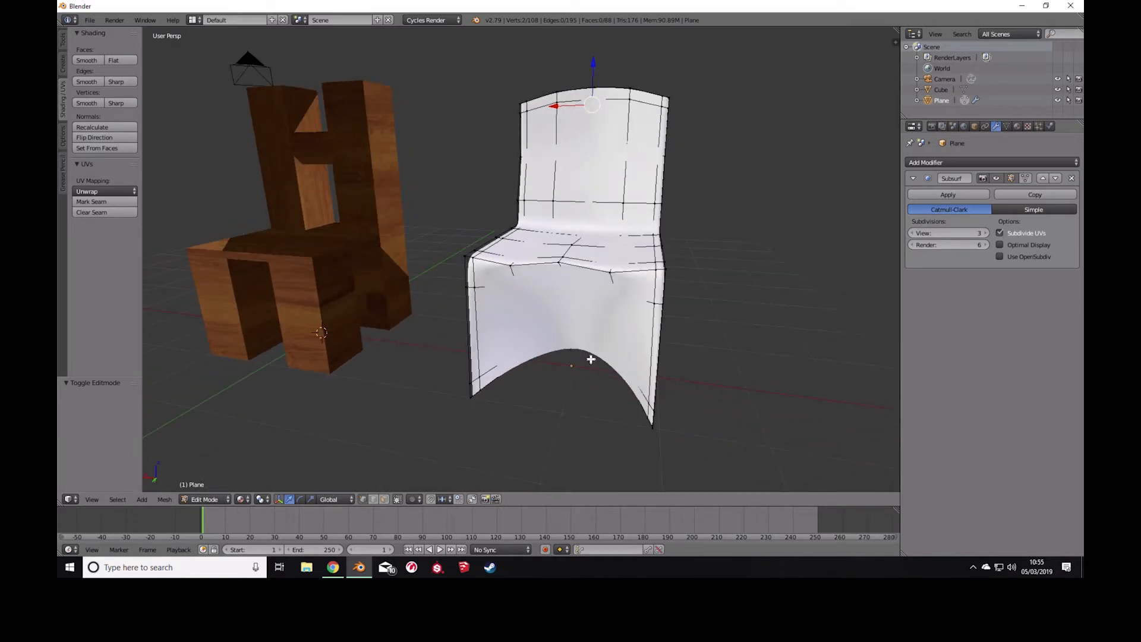
pyautogui.moveTo(646, 343); pyautogui.dragTo(547, 346, button='middle')
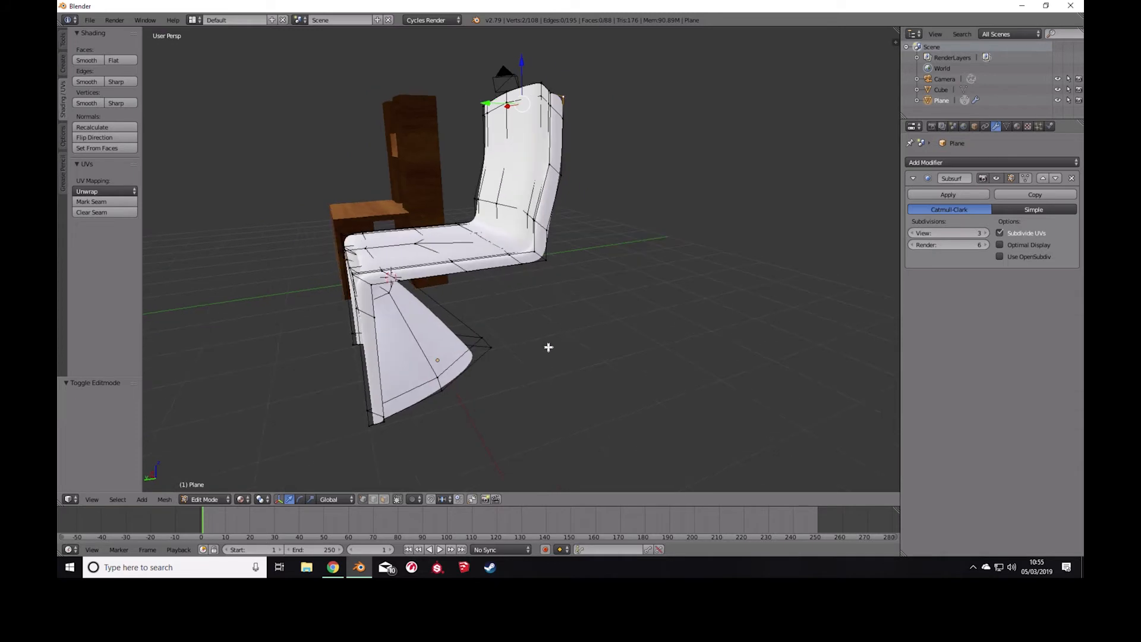
pyautogui.rightClick(492, 348)
pyautogui.scroll(2, 484, 338)
pyautogui.keyDown('shift'); pyautogui.rightClick(456, 388); pyautogui.keyUp('shift')
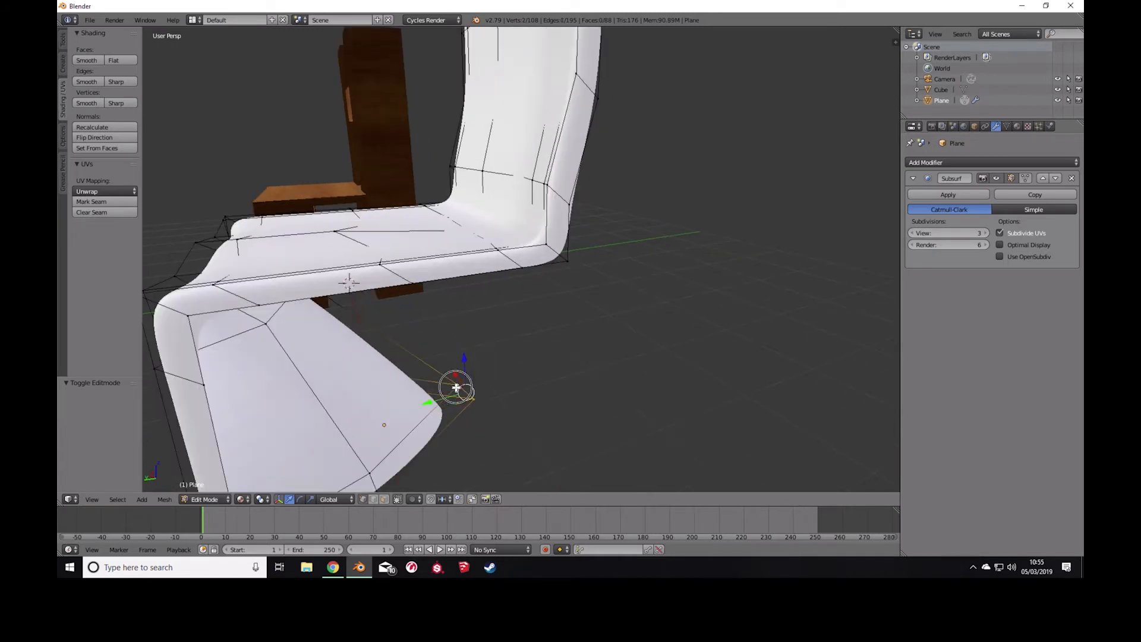
pyautogui.press('g')
pyautogui.press('y')
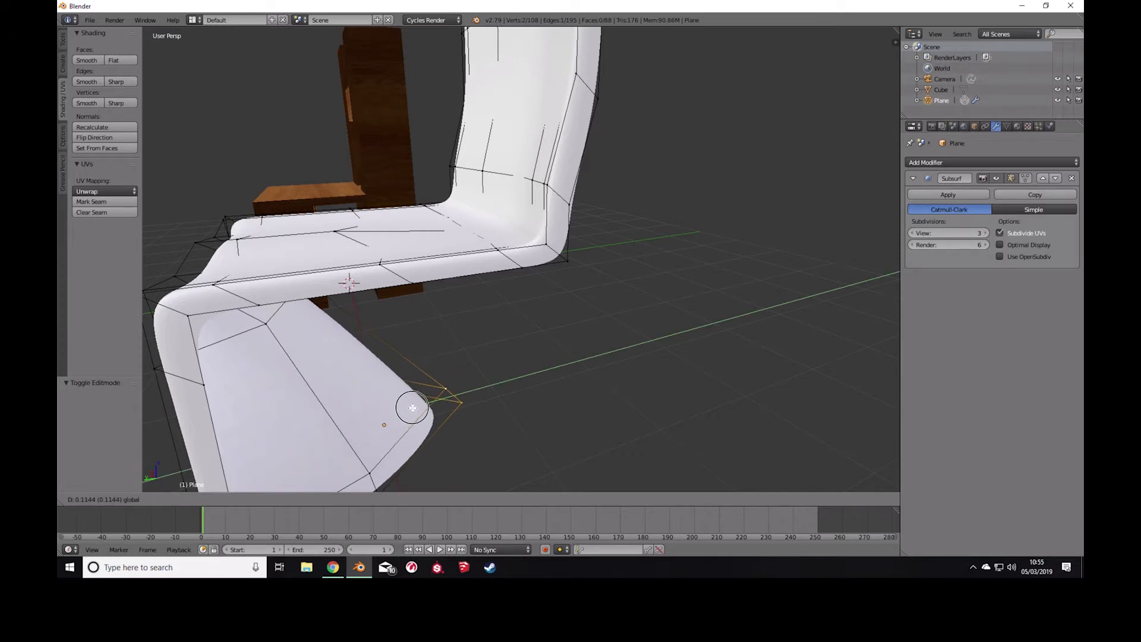
pyautogui.click(399, 410)
# Select six vertices around the middle of the arch under the seat, move them about -0.376 along Y, and return to Object Mode.
pyautogui.moveTo(489, 391)
pyautogui.mouseDown(button='middle')
pyautogui.moveTo(588, 382)
pyautogui.moveTo(434, 387)
pyautogui.mouseUp(button='middle')
pyautogui.scroll(-3, 523, 381)
pyautogui.press('c')
pyautogui.click(428, 384)
pyautogui.moveTo(428, 384); pyautogui.dragTo(460, 389)
pyautogui.press('Escape')
pyautogui.moveTo(461, 389); pyautogui.dragTo(593, 380, button='middle')
pyautogui.keyDown('shift'); pyautogui.click(613, 346); pyautogui.keyUp('shift')
pyautogui.keyDown('shift'); pyautogui.click(621, 336); pyautogui.keyUp('shift')
pyautogui.keyDown('shift'); pyautogui.click(623, 337); pyautogui.keyUp('shift')
pyautogui.moveTo(740, 340); pyautogui.dragTo(589, 349, button='middle')
pyautogui.moveTo(378, 389); pyautogui.dragTo(417, 387)
pyautogui.moveTo(417, 386); pyautogui.dragTo(486, 344, button='middle')
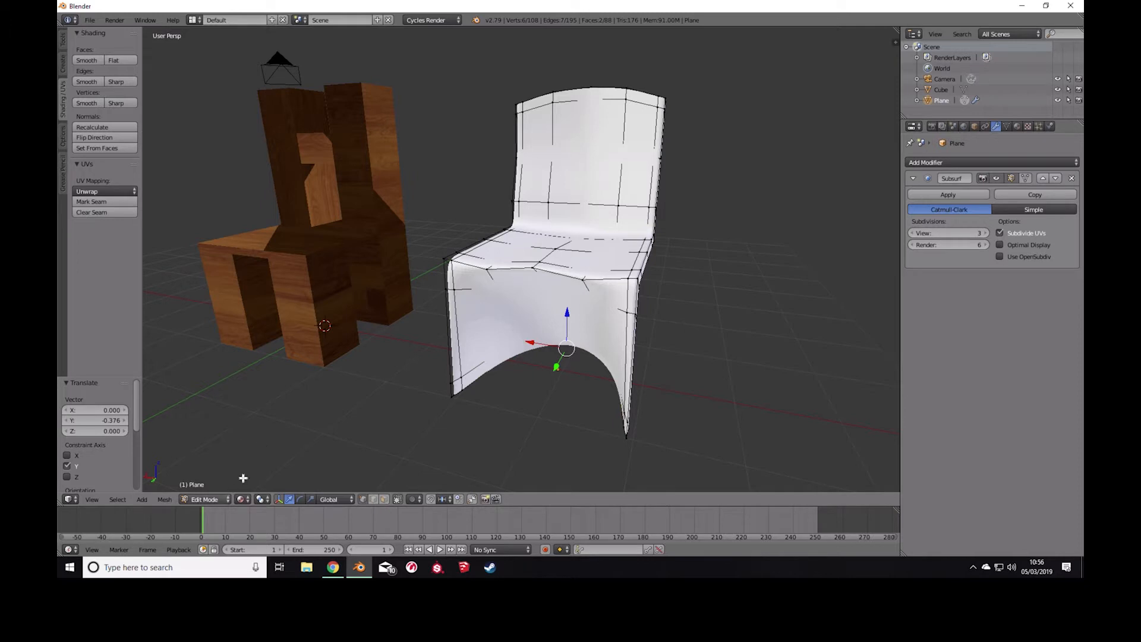
pyautogui.press('Tab')
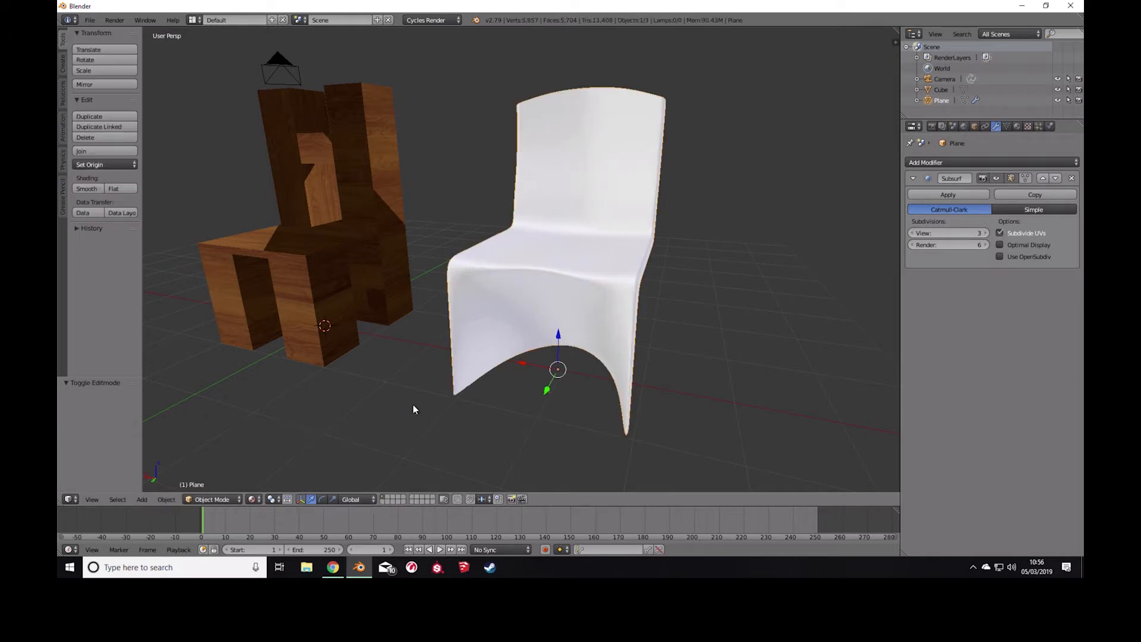
pyautogui.moveTo(684, 378); pyautogui.dragTo(641, 293, button='middle')
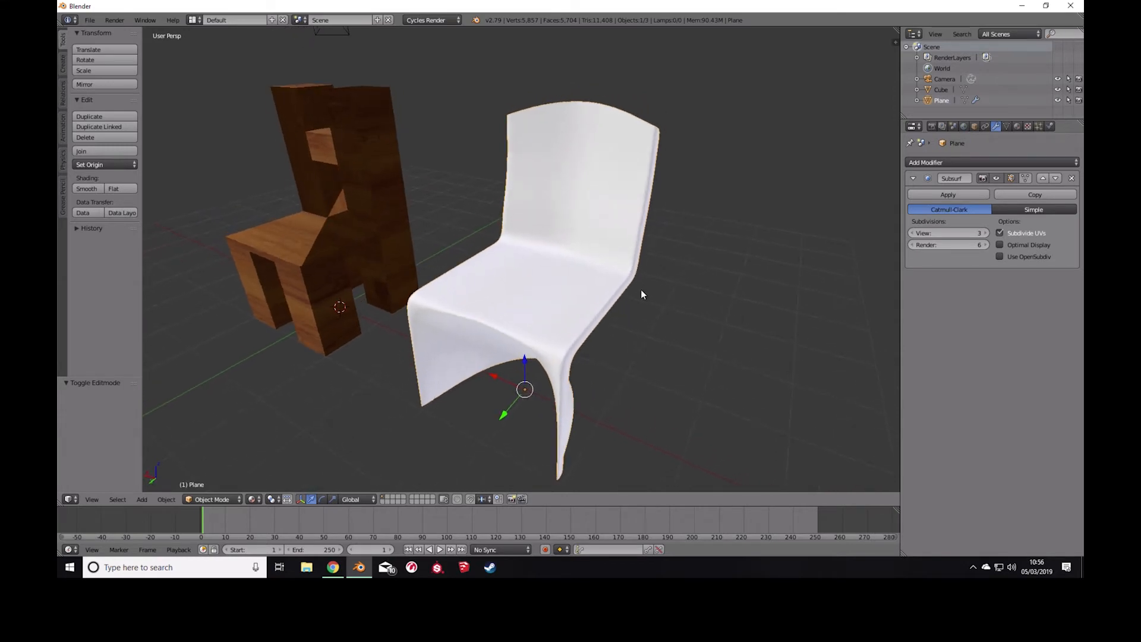
# Create a new material named "red plastic" for the modern chair and set its surface shader to Principled BSDF.
pyautogui.click(1018, 128)
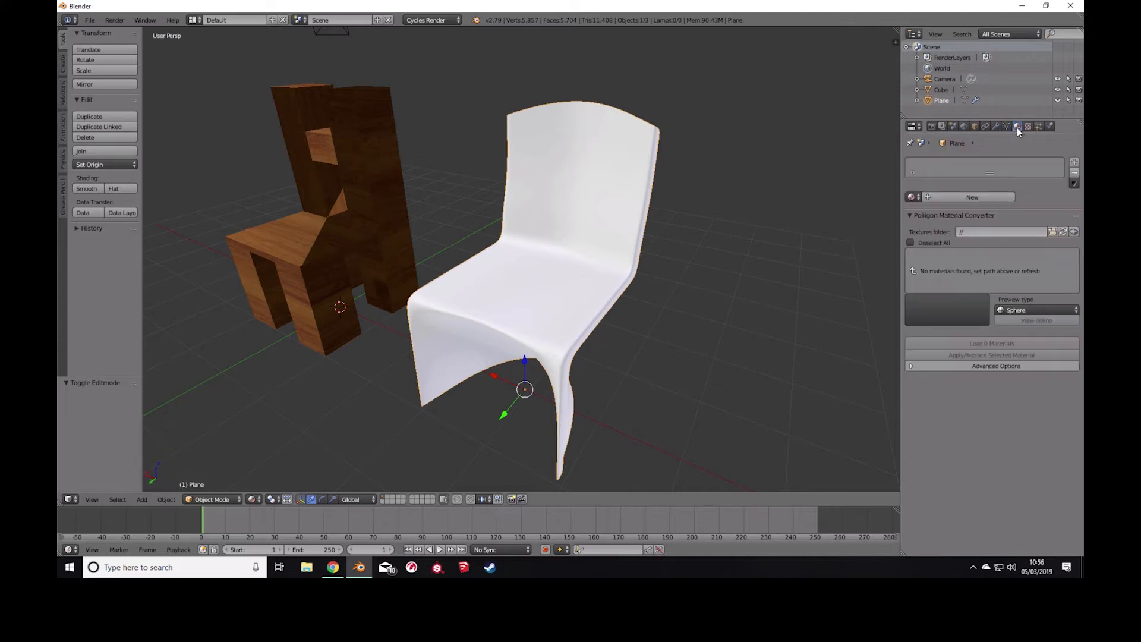
pyautogui.click(958, 198)
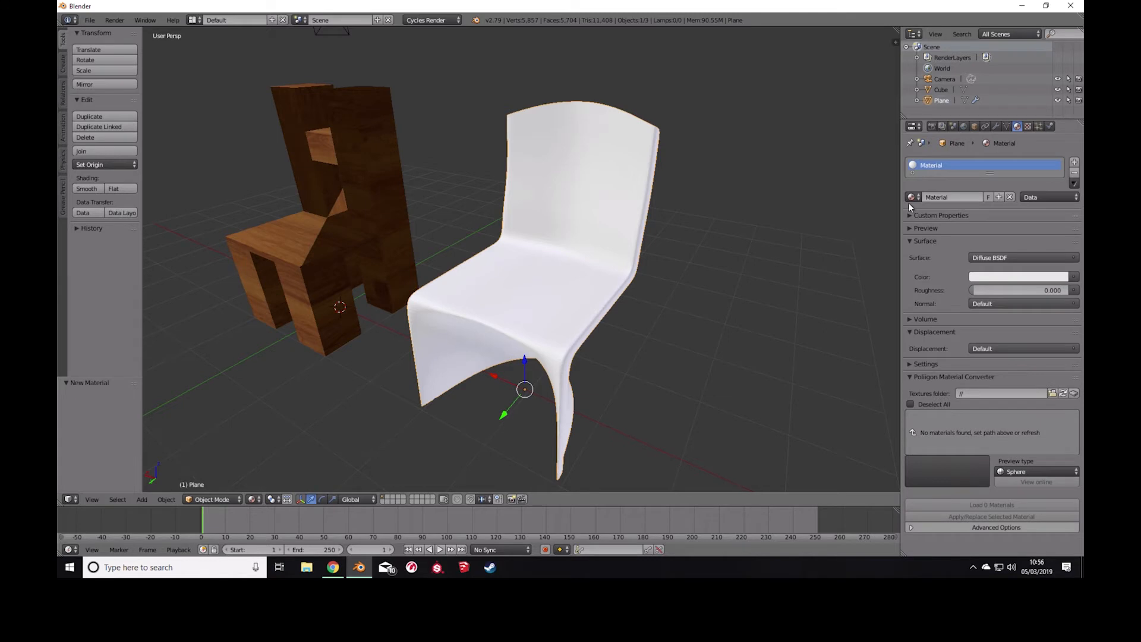
pyautogui.write('red')
pyautogui.write('red')
pyautogui.click(997, 257)
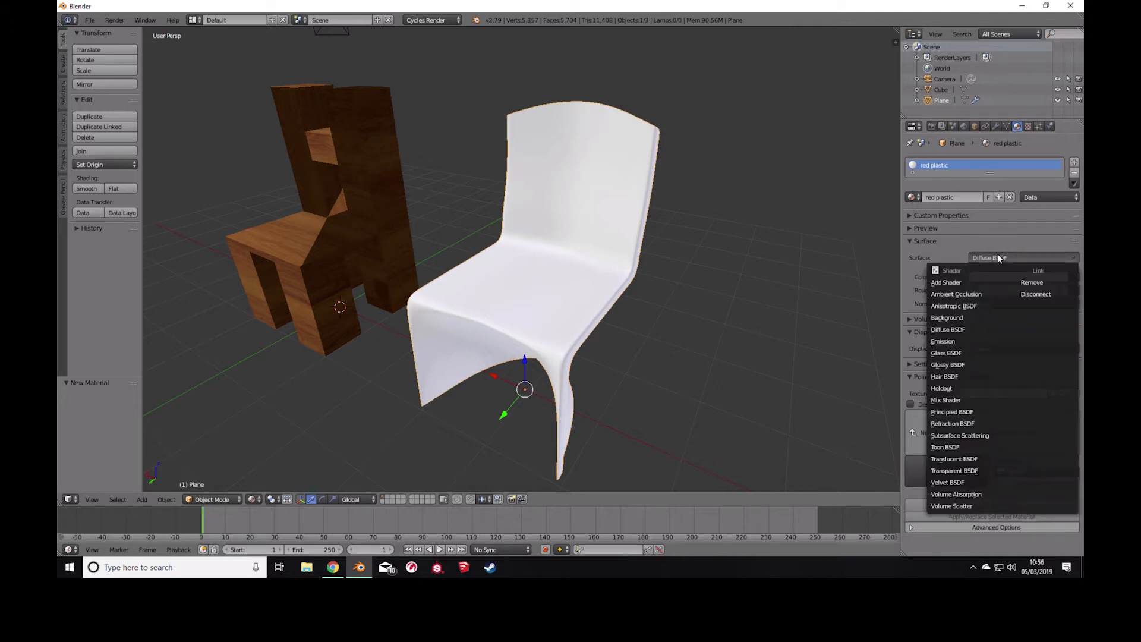
pyautogui.click(978, 413)
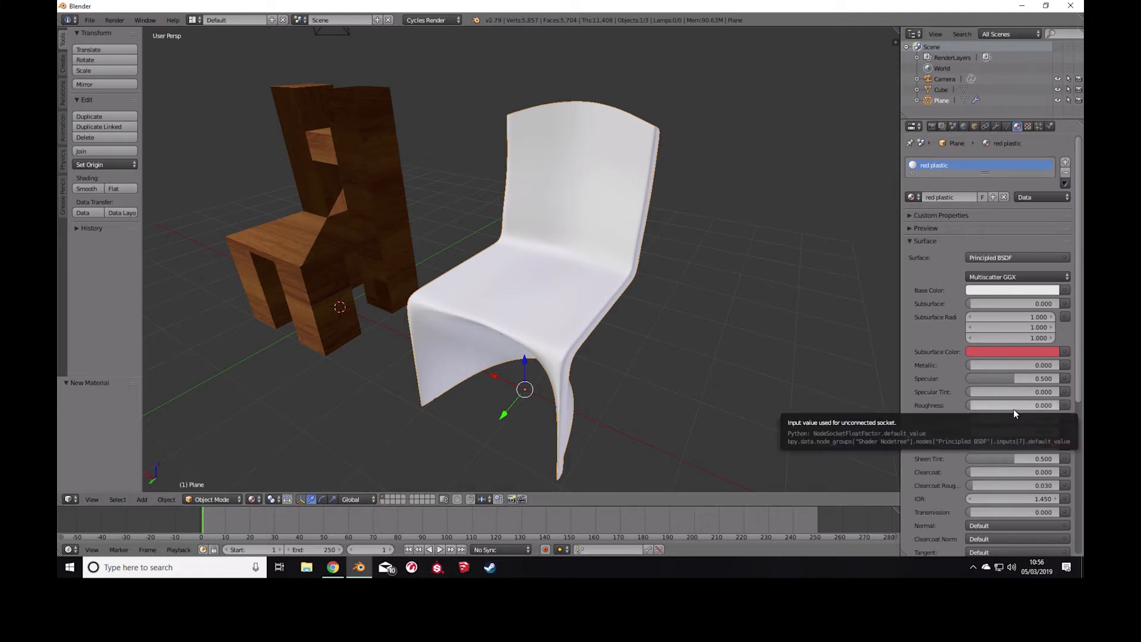
# Set the red plastic material's base color to pure red, about R 0.800, G 0.000, B 0.004.
pyautogui.click(993, 291)
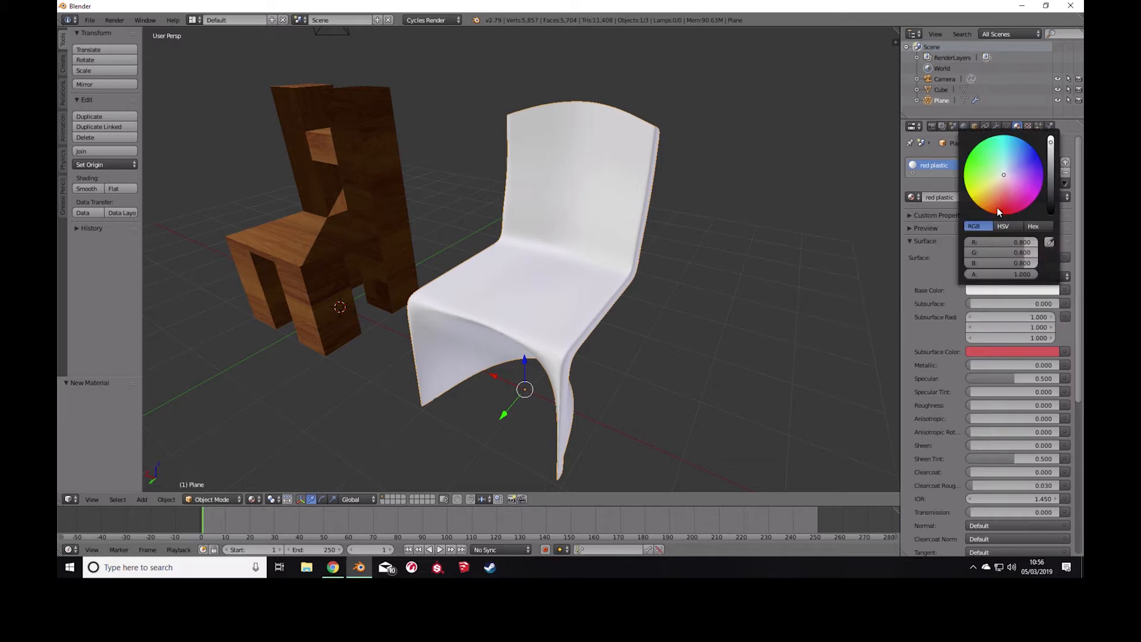
pyautogui.moveTo(1004, 204)
pyautogui.mouseDown()
pyautogui.moveTo(990, 212)
pyautogui.moveTo(1021, 203)
pyautogui.moveTo(975, 189)
pyautogui.moveTo(1004, 196)
pyautogui.moveTo(984, 201)
pyautogui.moveTo(1006, 214)
pyautogui.mouseUp()
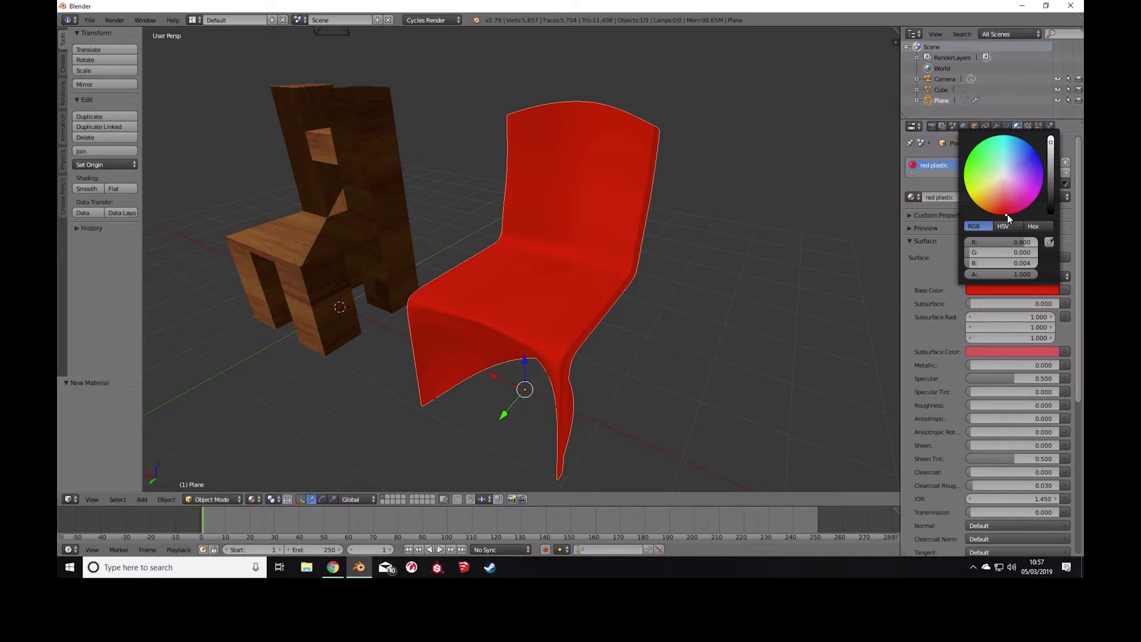
pyautogui.moveTo(633, 318)
pyautogui.mouseDown(button='middle')
pyautogui.moveTo(718, 291)
pyautogui.moveTo(572, 318)
pyautogui.moveTo(589, 329)
pyautogui.moveTo(643, 319)
pyautogui.moveTo(633, 315)
pyautogui.mouseUp(button='middle')
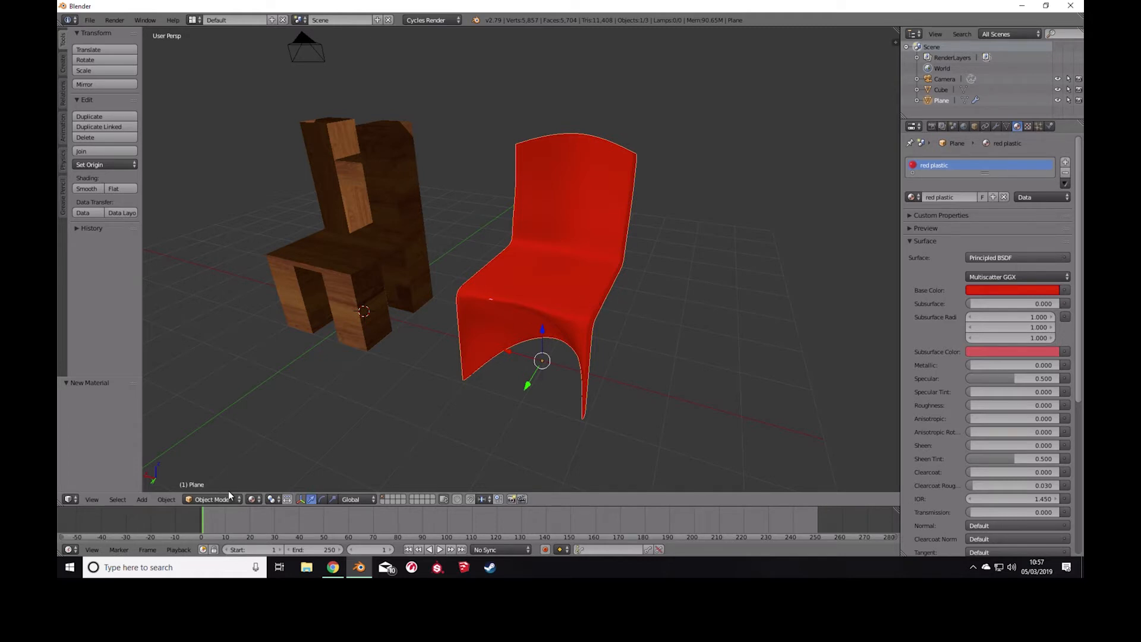
# Add a plane mesh as a floor under the chairs and scale it up by about 5.245.
pyautogui.hotkey('shift', 'a')
pyautogui.moveTo(455, 264)
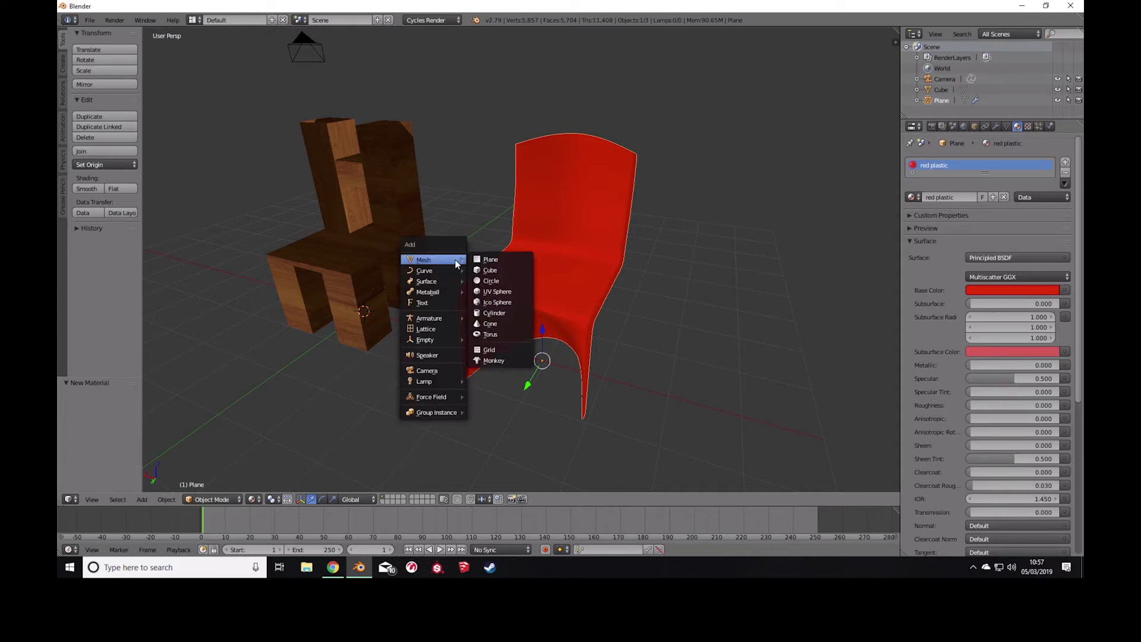
pyautogui.click(491, 262)
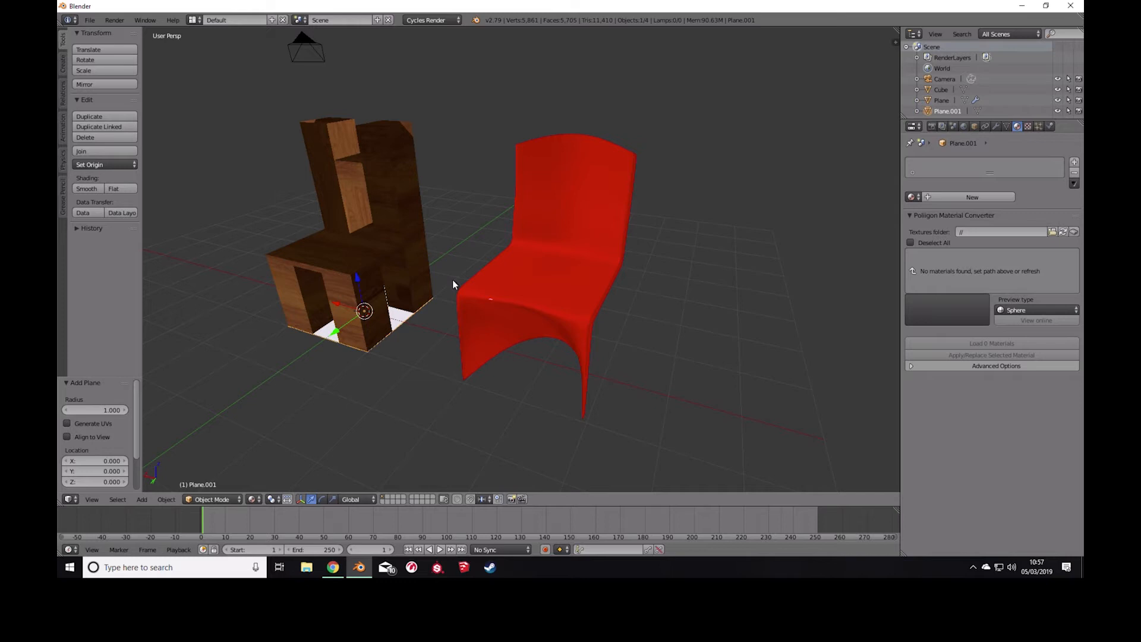
pyautogui.press('s')
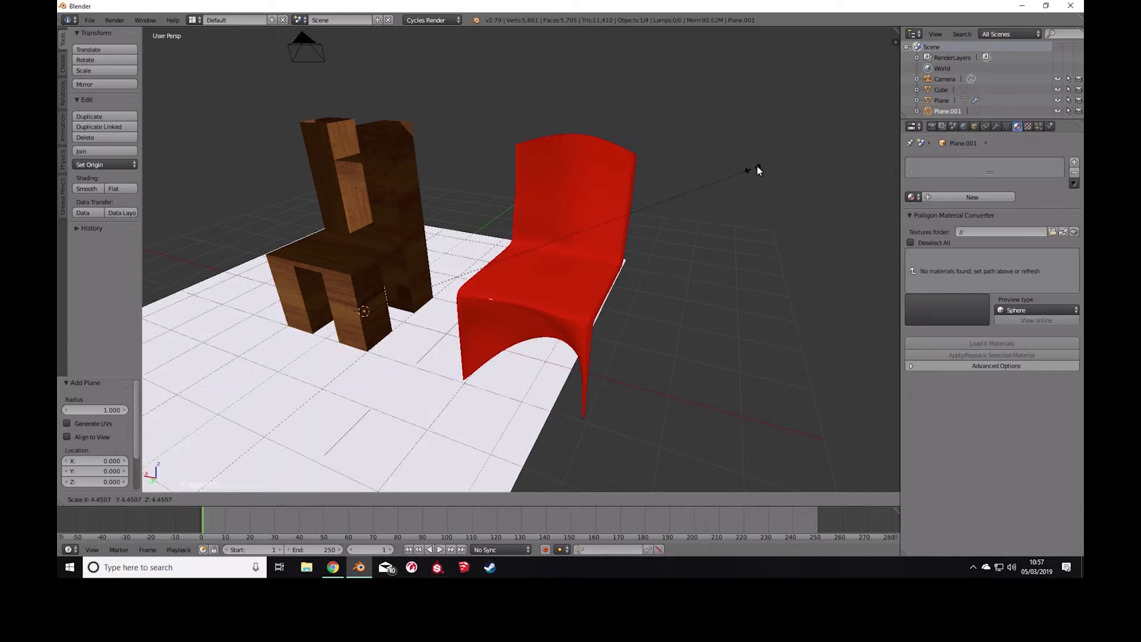
pyautogui.click(824, 145)
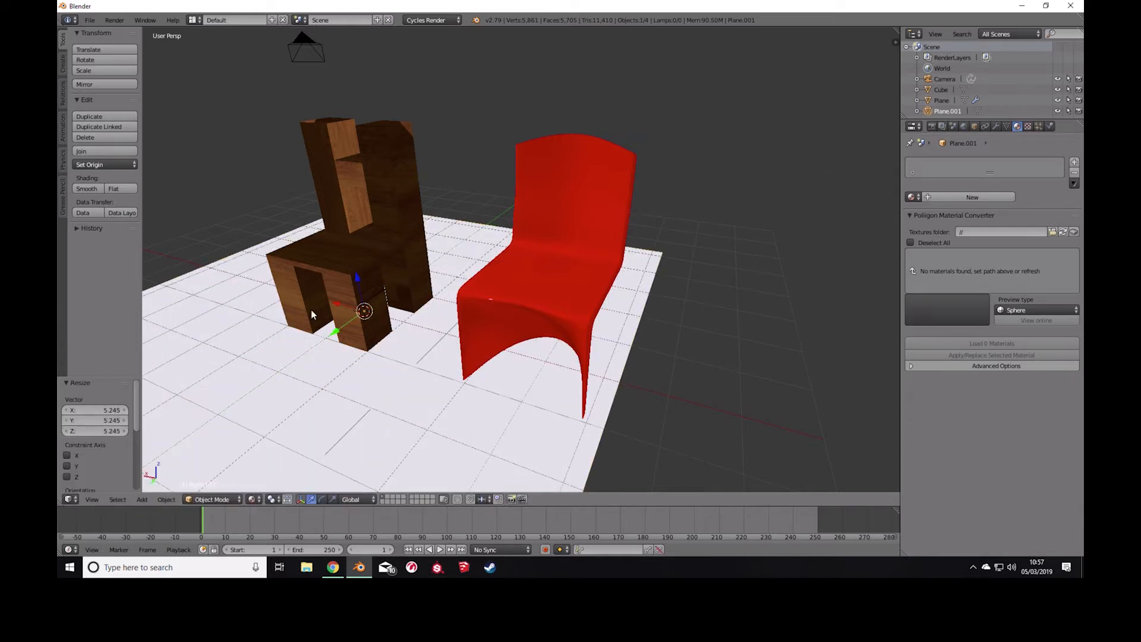
# Move the floor plane about -1.761 along X so that it extends beneath both chairs.
pyautogui.press('g')
pyautogui.press('x')
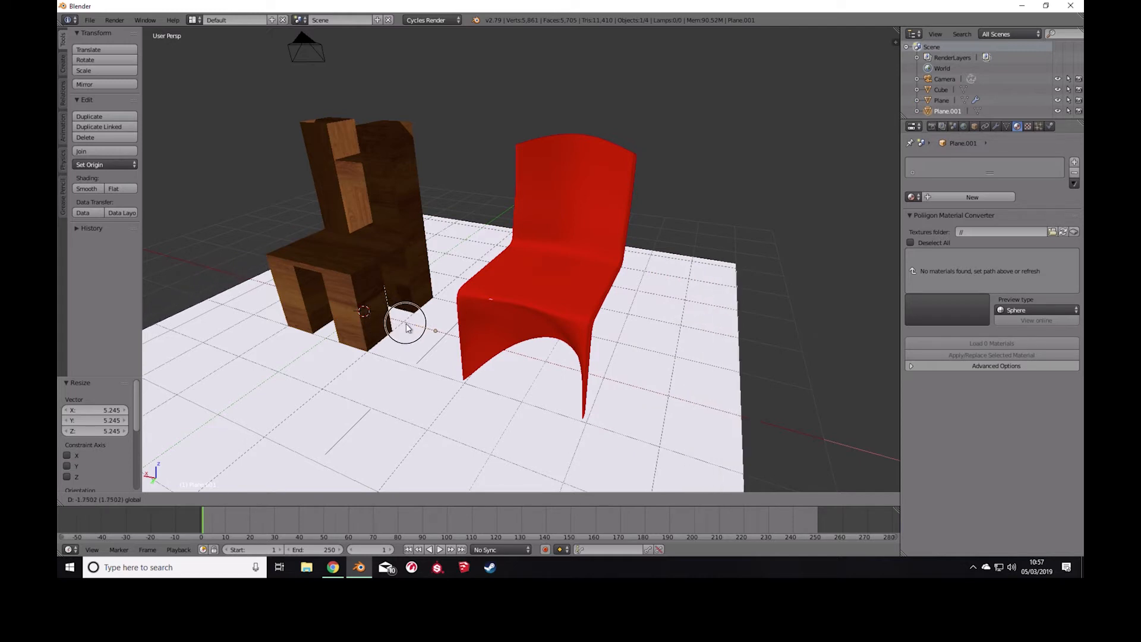
pyautogui.click(406, 327)
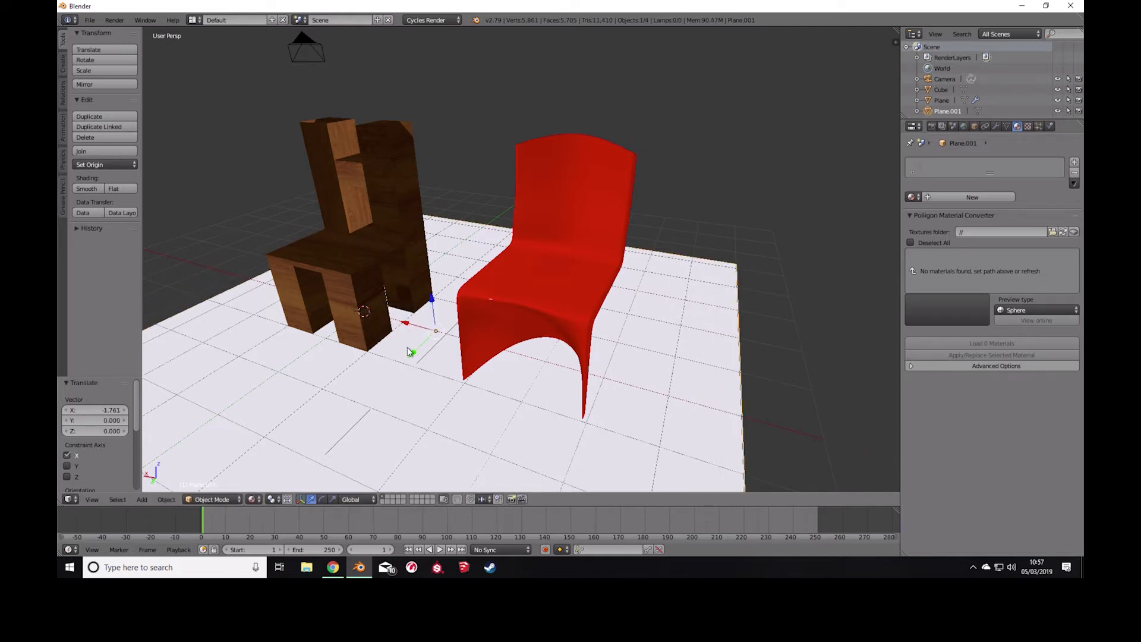
pyautogui.moveTo(583, 324); pyautogui.dragTo(598, 294, button='middle')
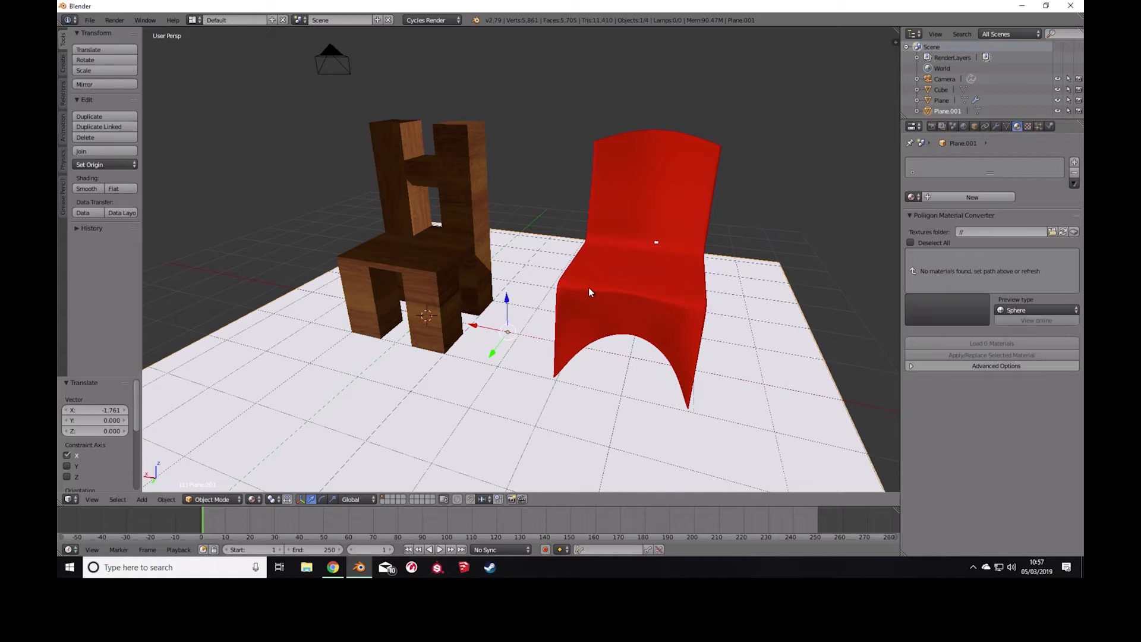
# With Cycles Render as the engine, enable nodes for the world surface and set its background color to an Environment Texture.
pyautogui.click(965, 126)
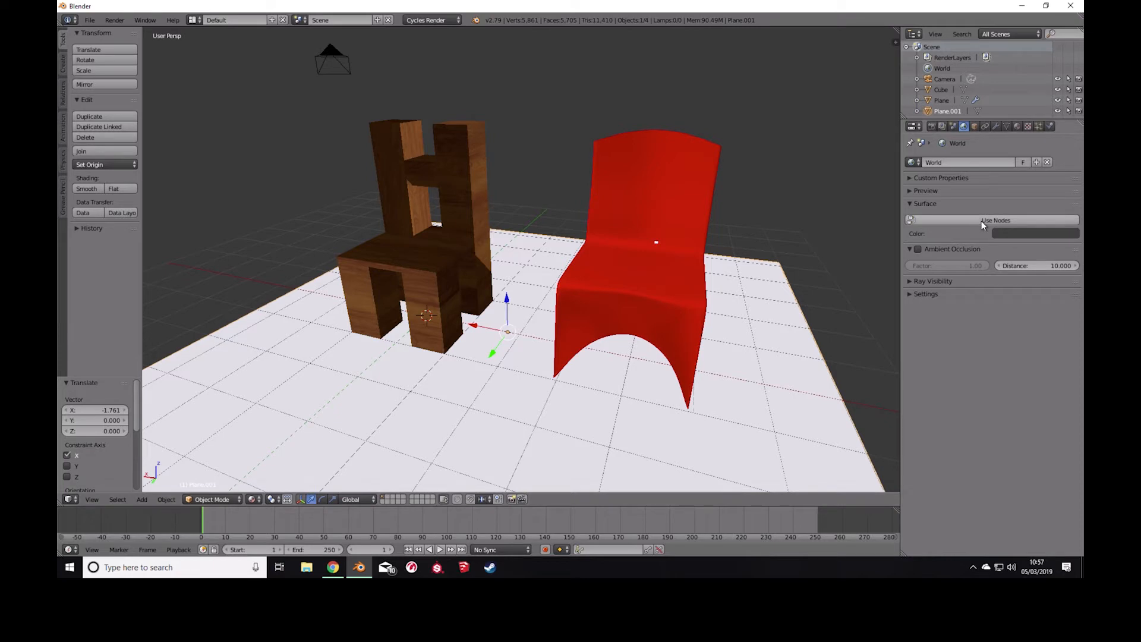
pyautogui.click(433, 22)
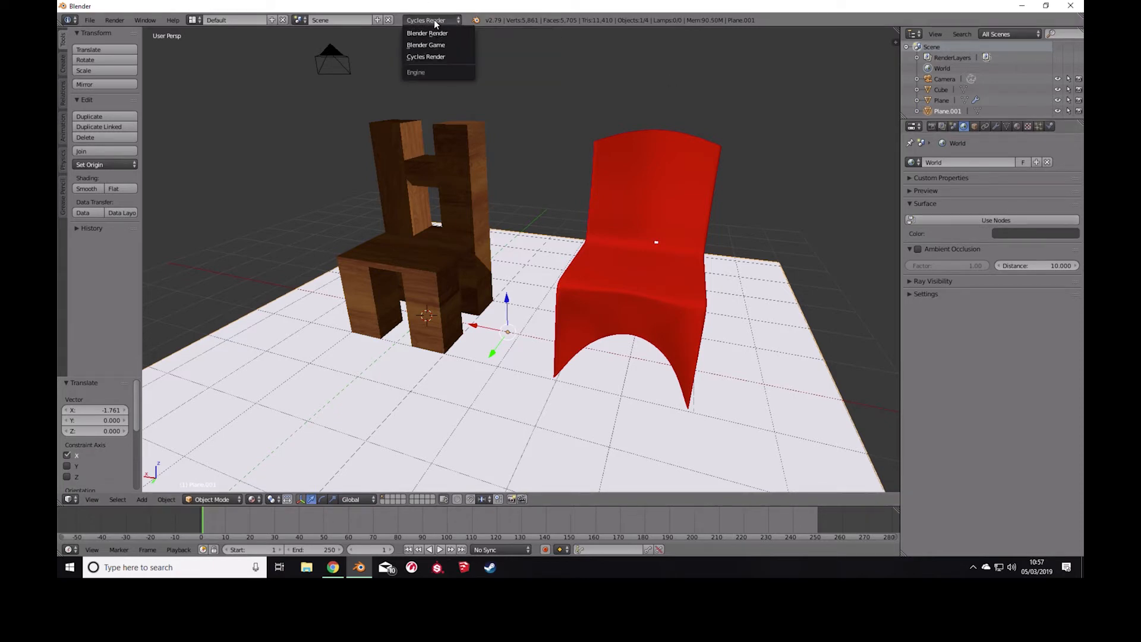
pyautogui.click(426, 57)
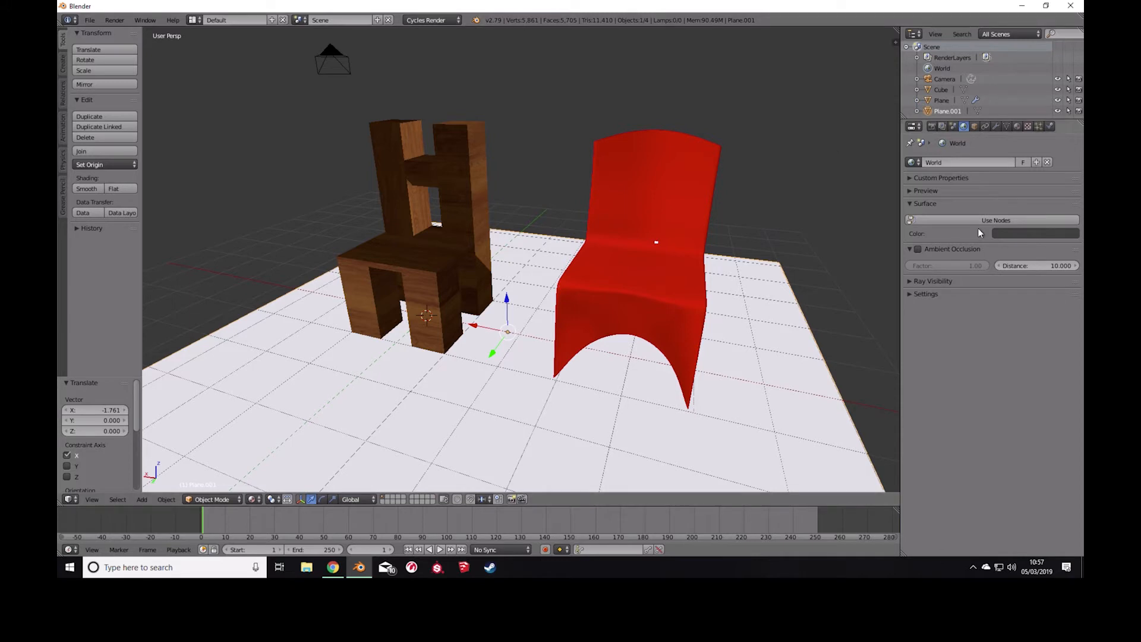
pyautogui.click(965, 219)
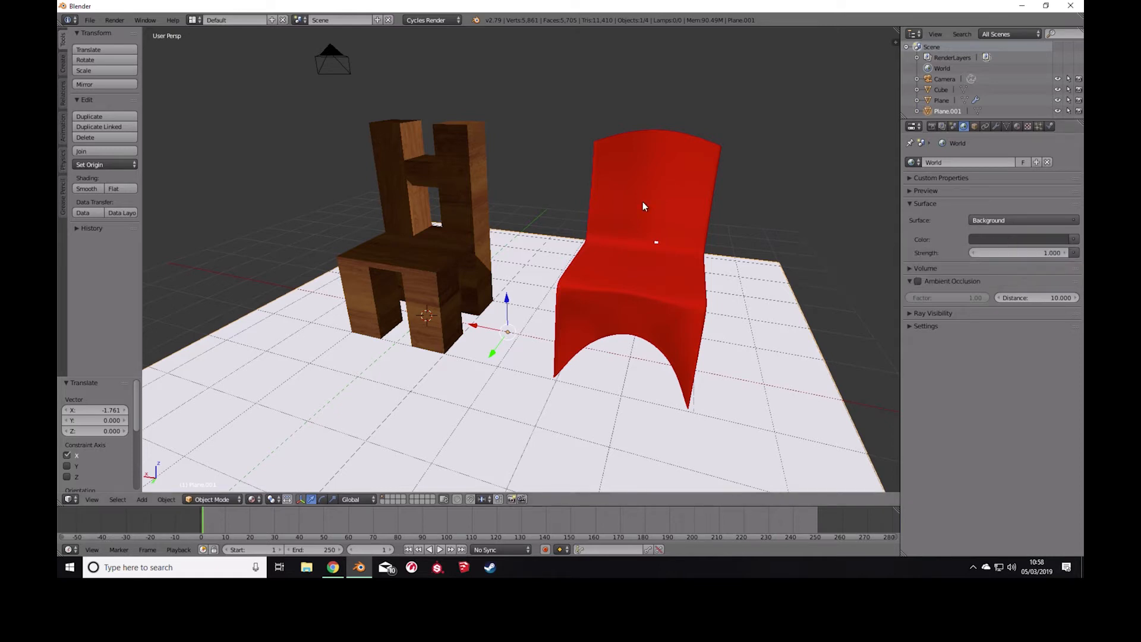
pyautogui.click(1074, 240)
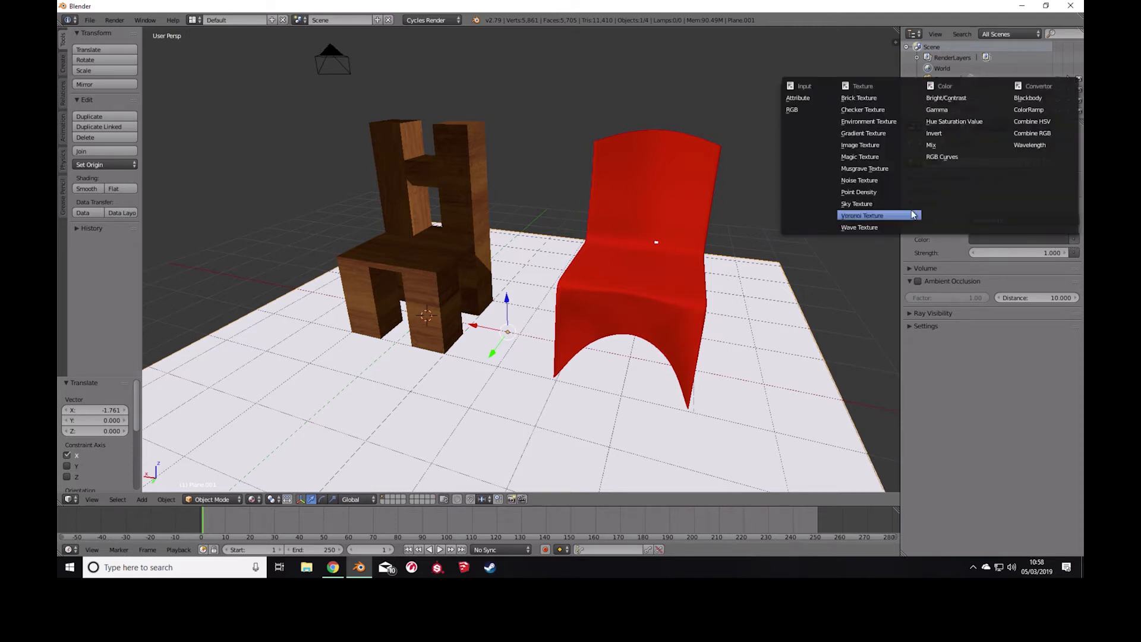
pyautogui.click(876, 124)
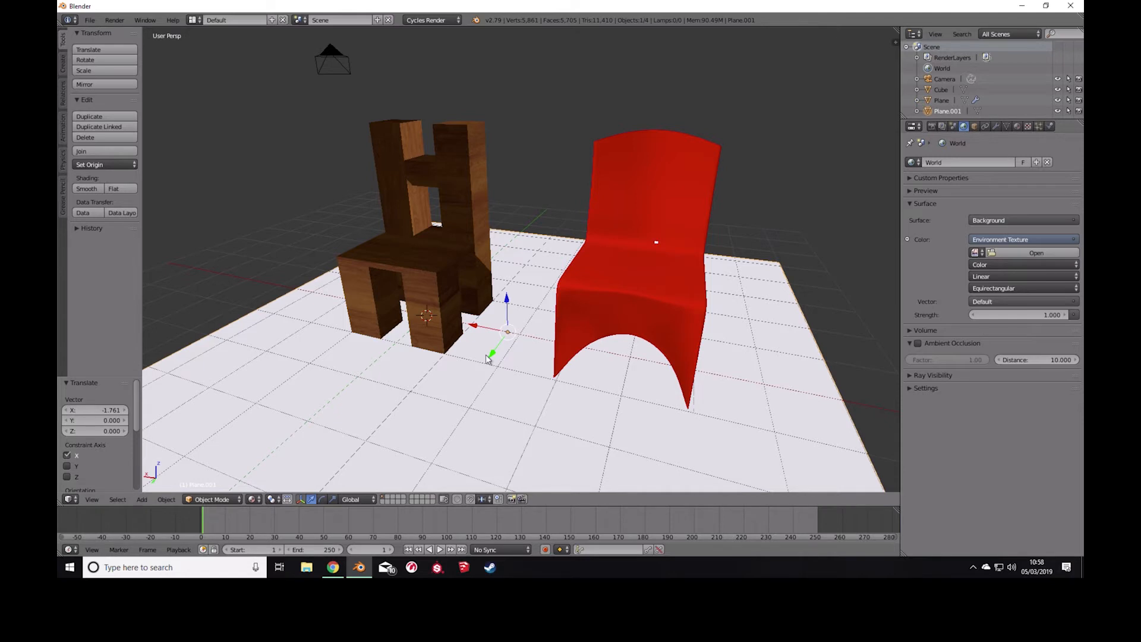
# Switch to Chrome and browse HDRI Haven's Outdoor HDRIs to open the San Giuseppe Bridge page.
pyautogui.click(333, 567)
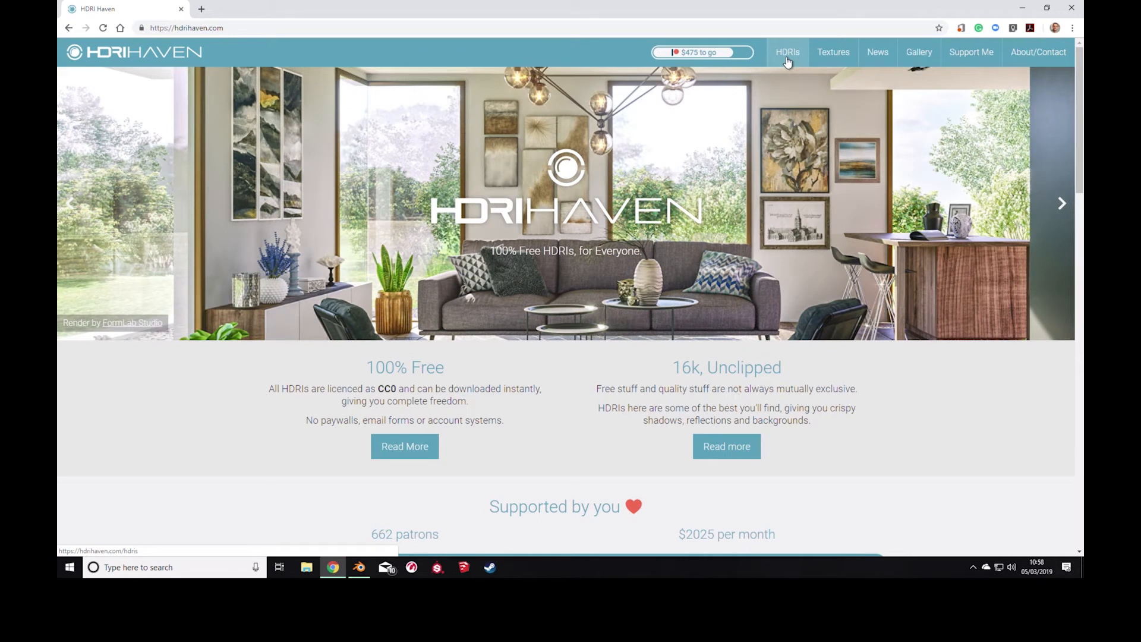
pyautogui.click(787, 59)
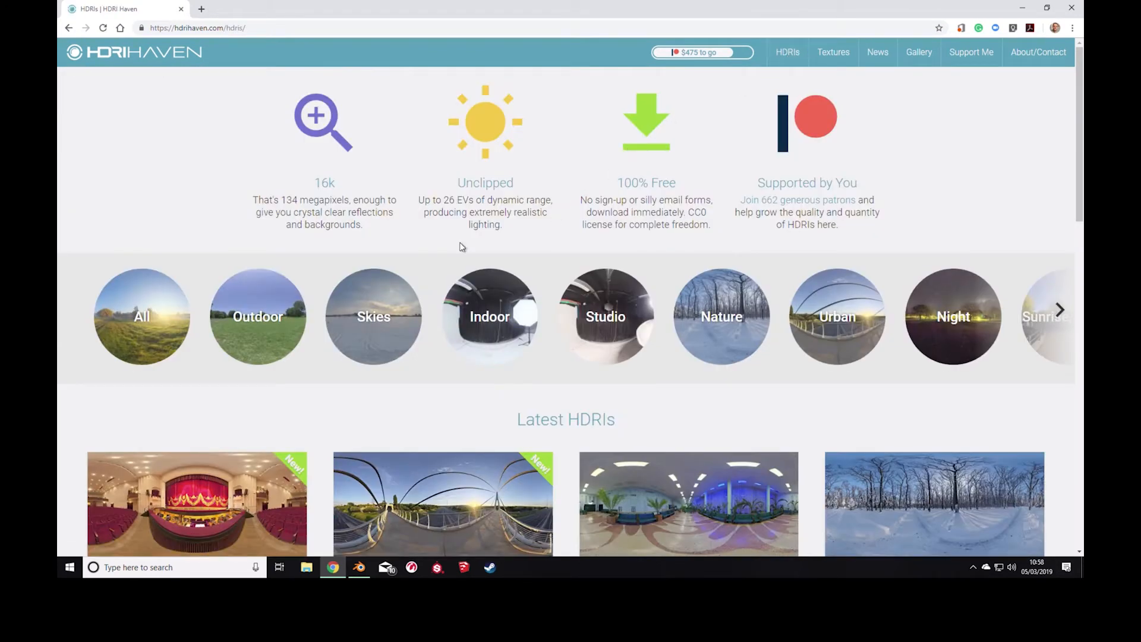
pyautogui.click(292, 294)
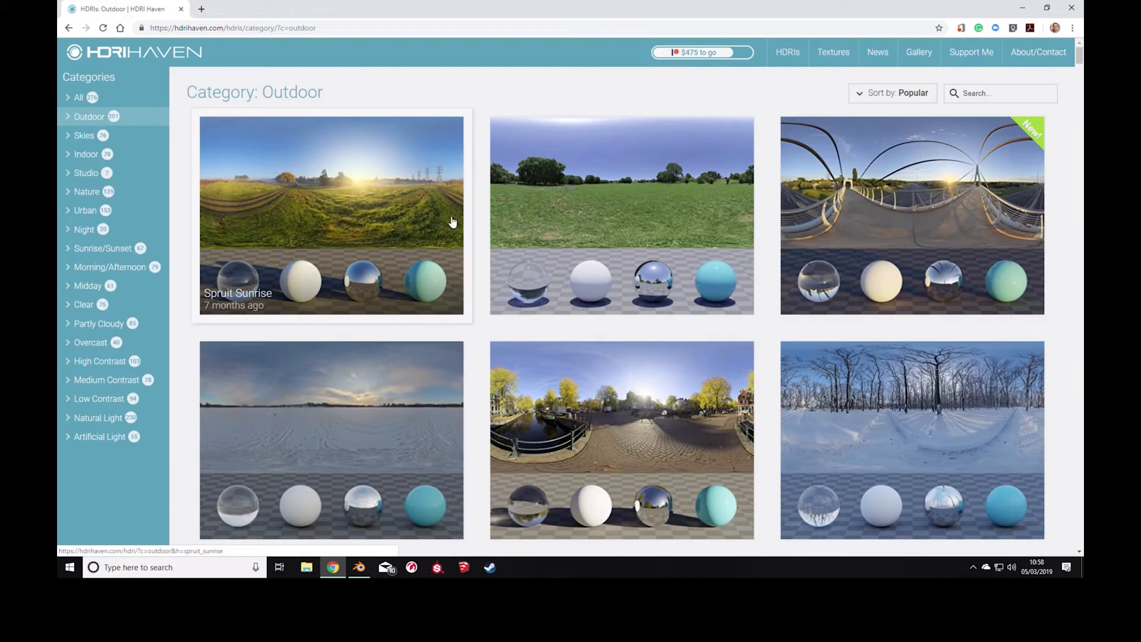
pyautogui.scroll(-3, 713, 285)
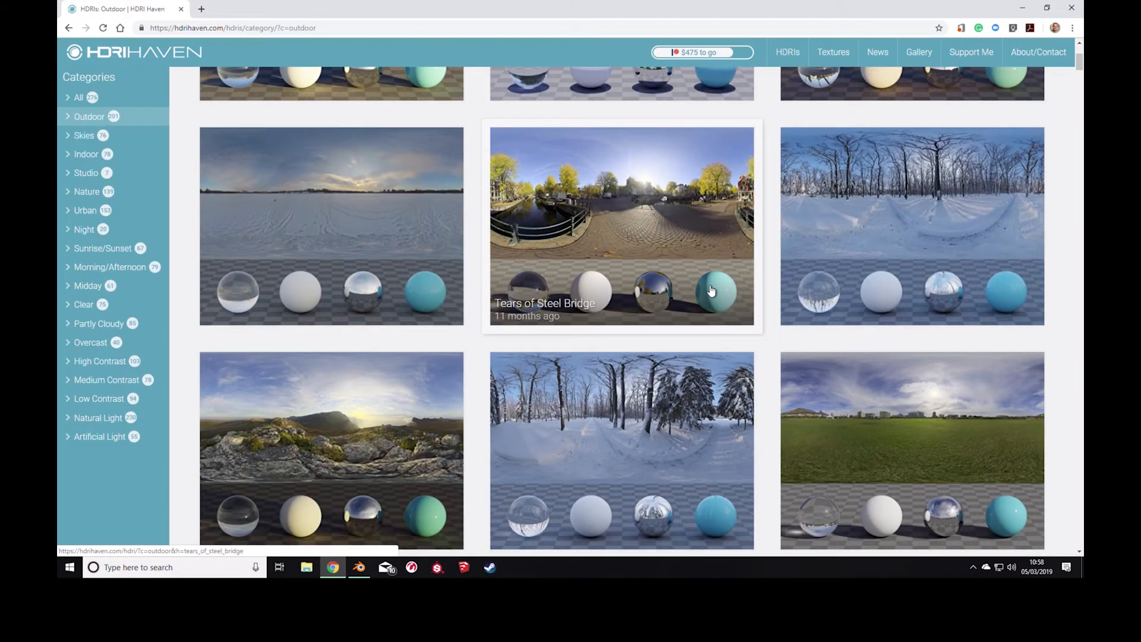
pyautogui.scroll(-6, 711, 291)
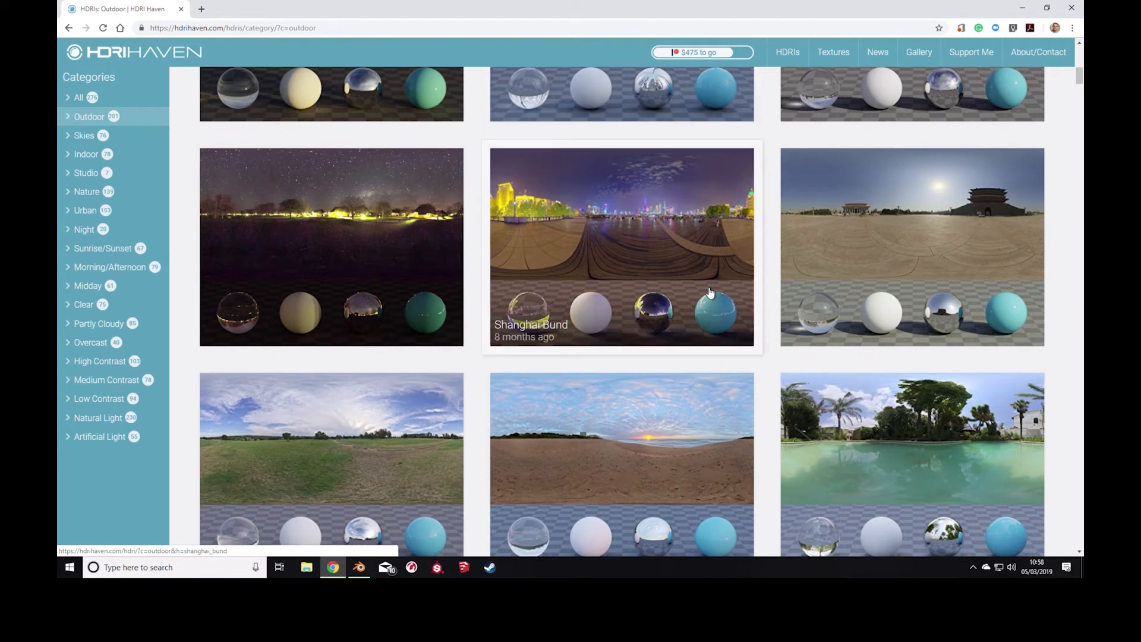
pyautogui.scroll(-8, 691, 286)
pyautogui.scroll(-20, 692, 291)
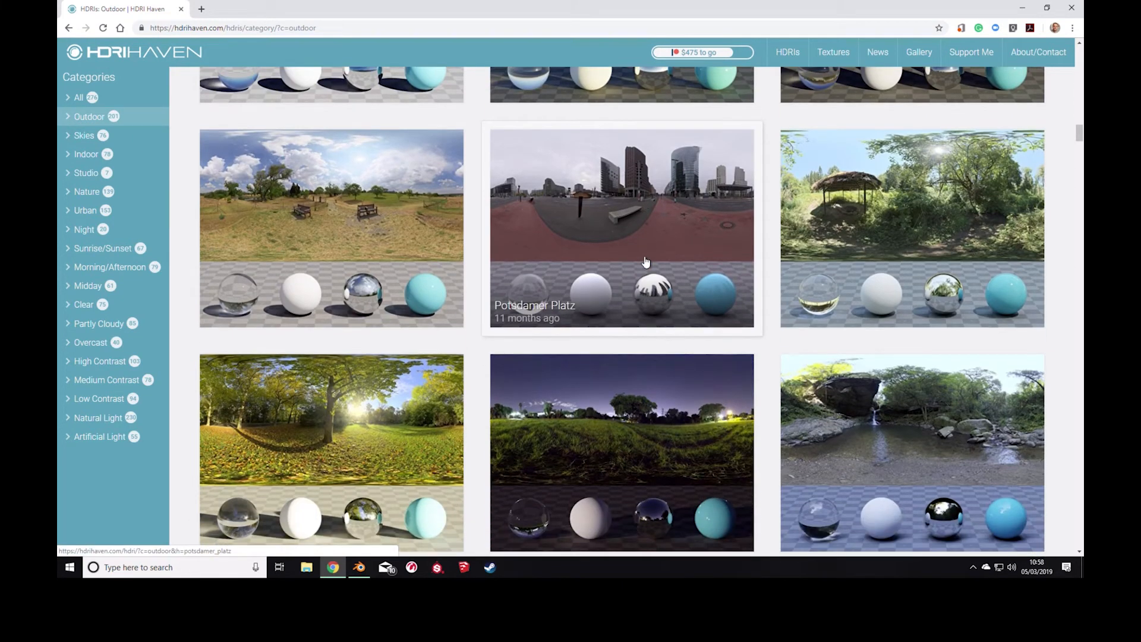
pyautogui.scroll(-8, 646, 261)
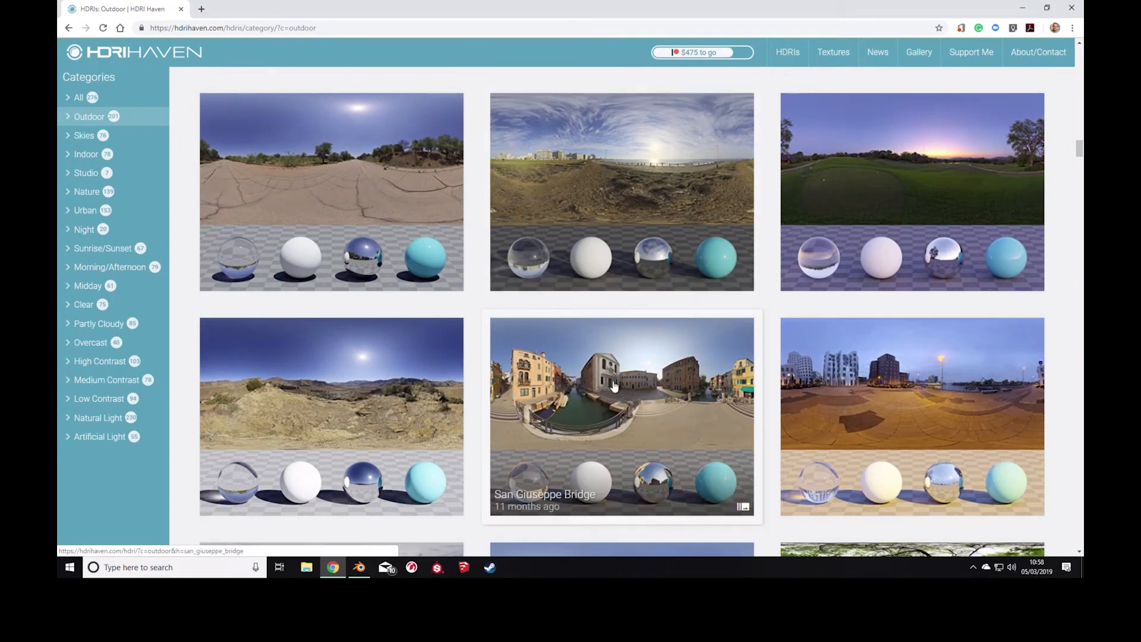
pyautogui.scroll(-1, 602, 402)
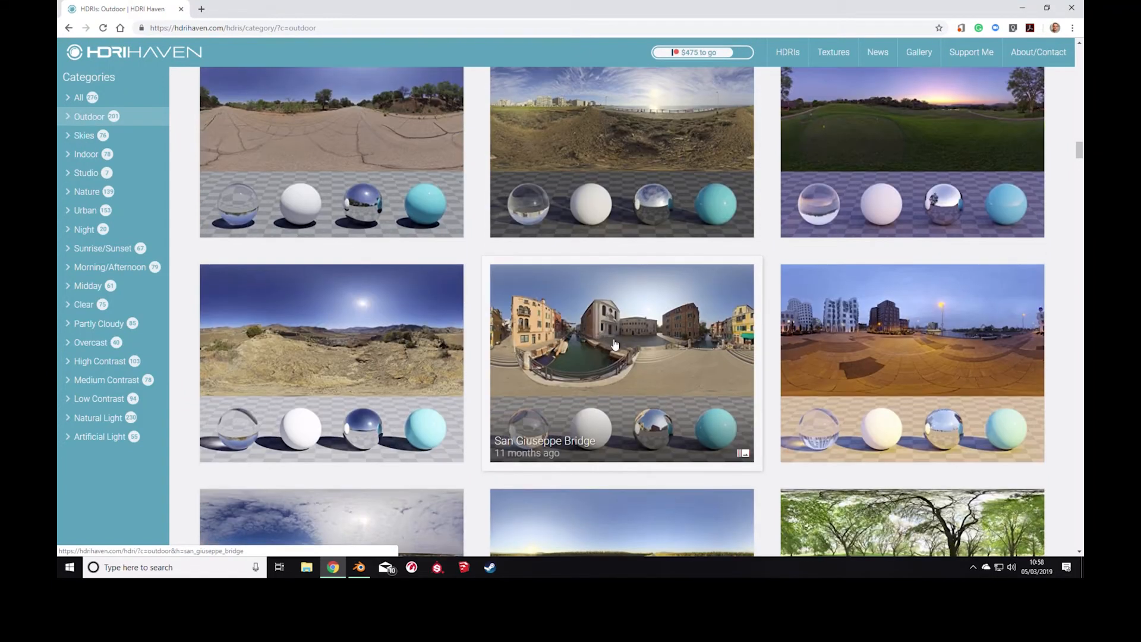
pyautogui.click(615, 344)
# Download the 2k HDR version of San Giuseppe Bridge and save it in the Textures folder on drive D.
pyautogui.scroll(-10, 590, 302)
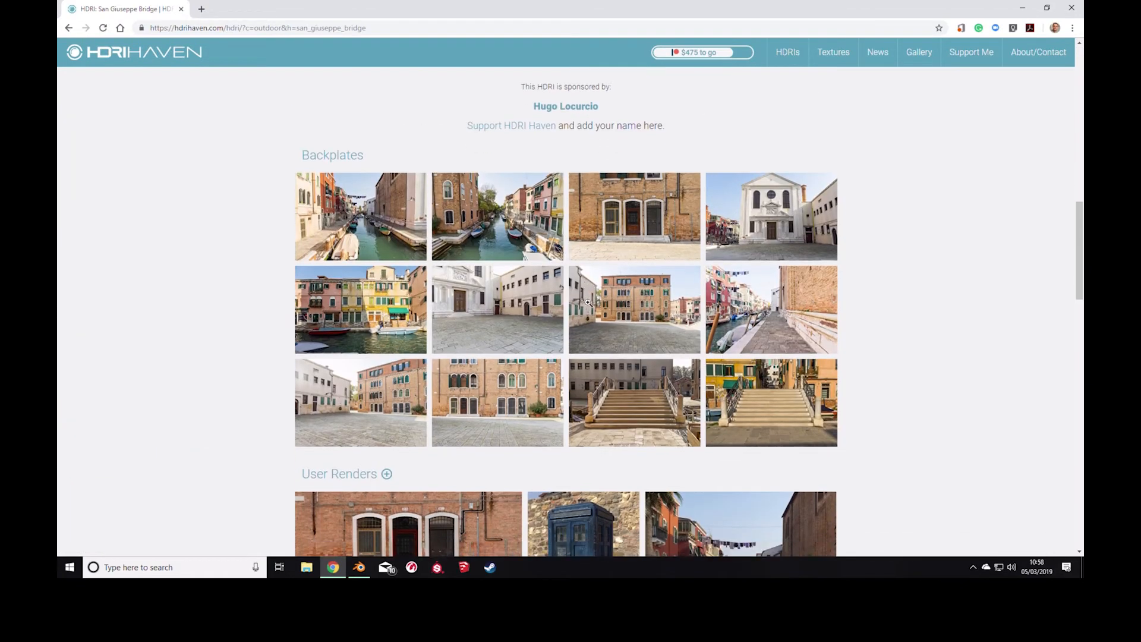
pyautogui.scroll(-5, 588, 302)
pyautogui.scroll(20, 588, 302)
pyautogui.scroll(-20, 587, 303)
pyautogui.scroll(11, 588, 302)
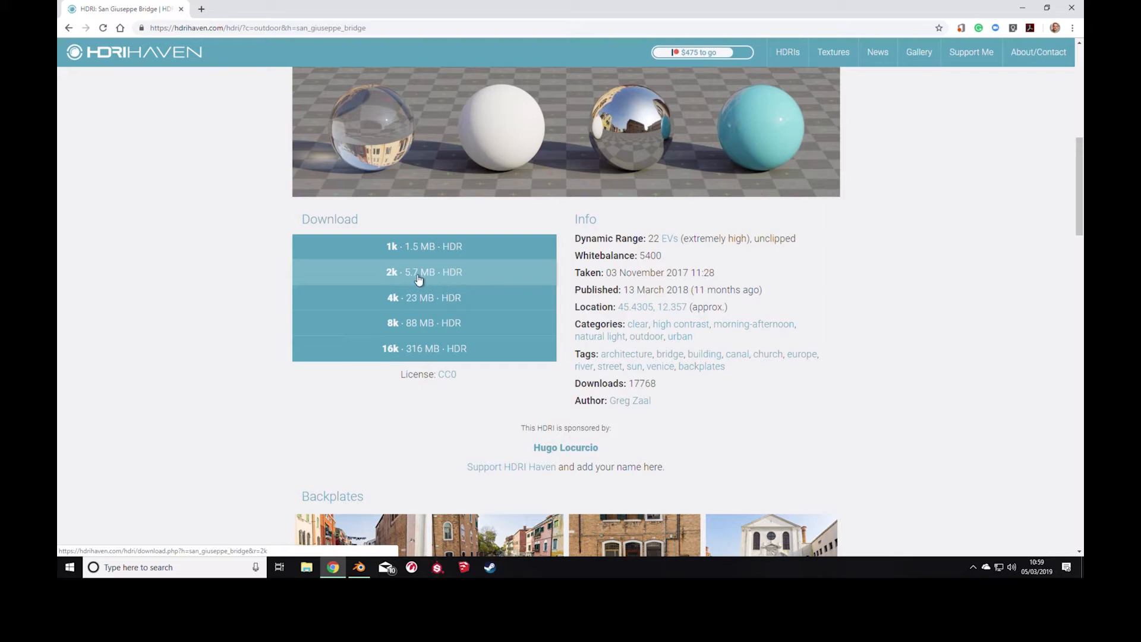
pyautogui.click(408, 282)
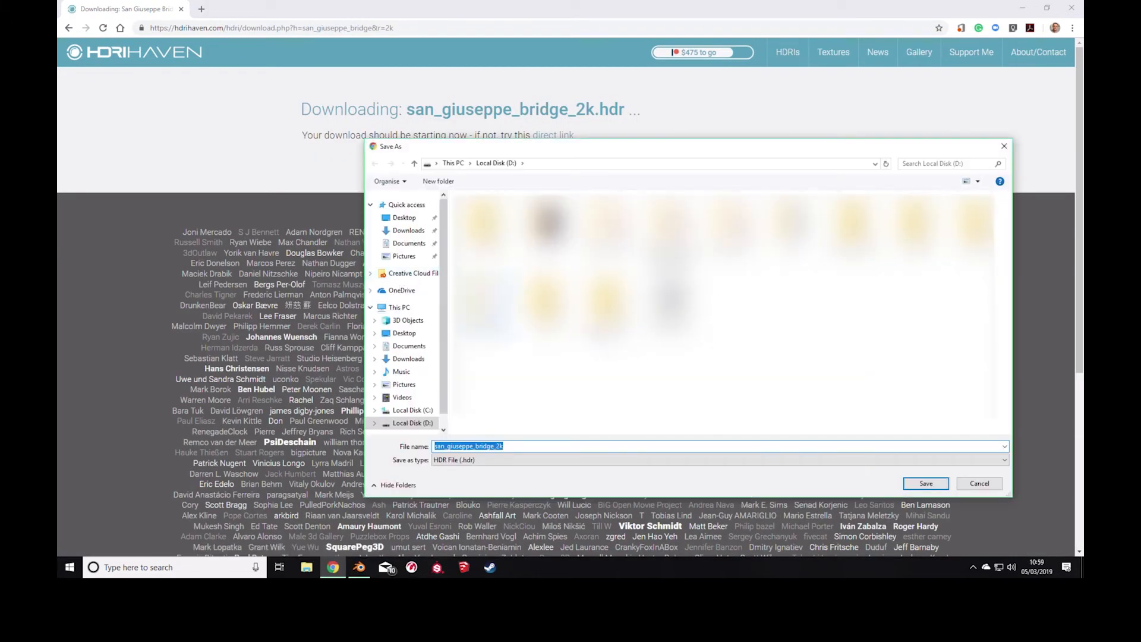
pyautogui.doubleClick(544, 314)
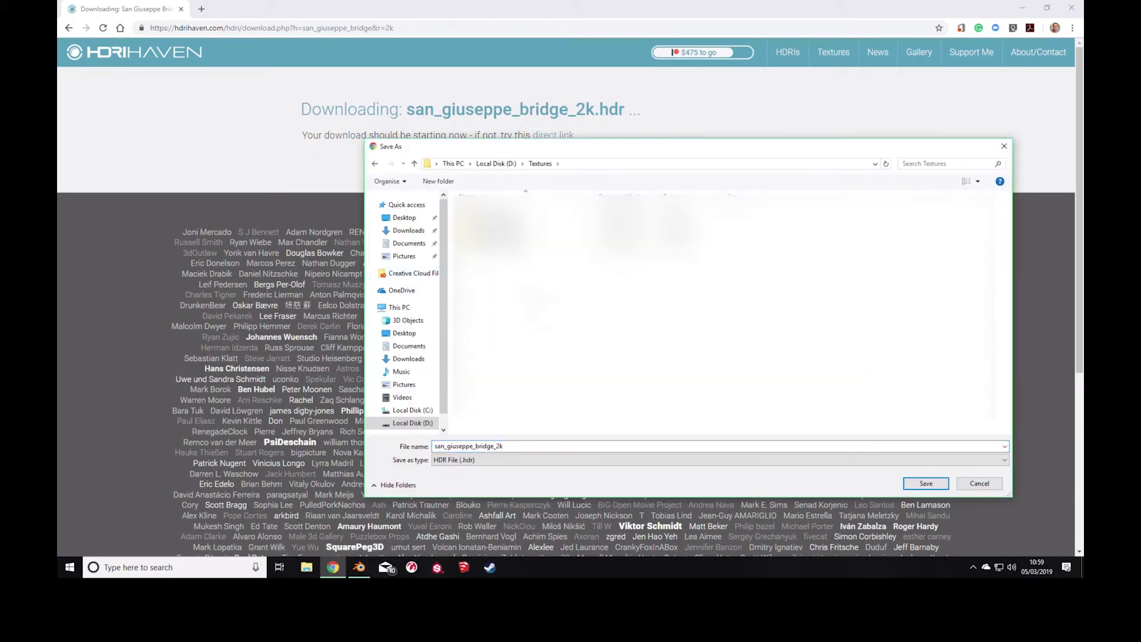
pyautogui.click(925, 484)
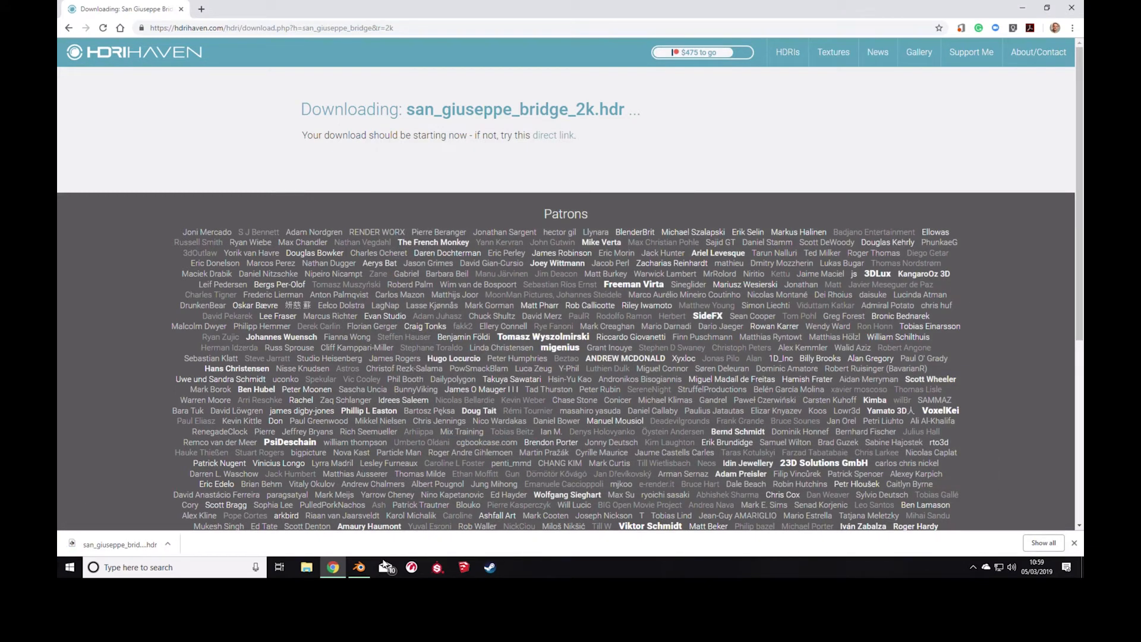
# Switch back to Blender and load san_giuseppe_bridge_2k.hdr from D:\Textures as the world's environment texture.
pyautogui.click(359, 567)
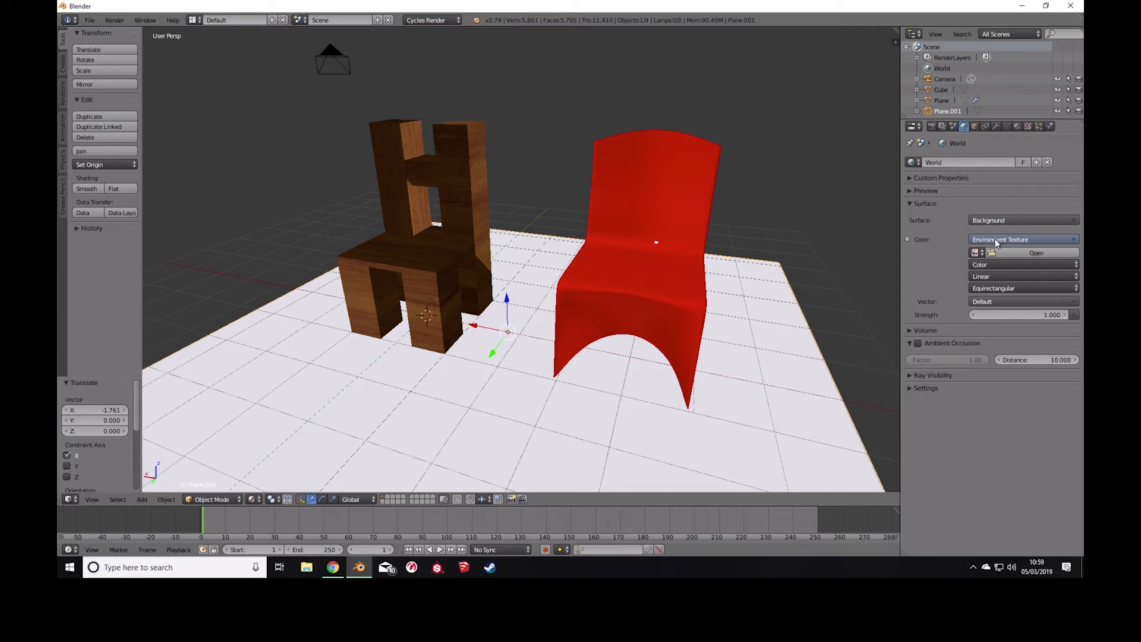
pyautogui.click(1036, 253)
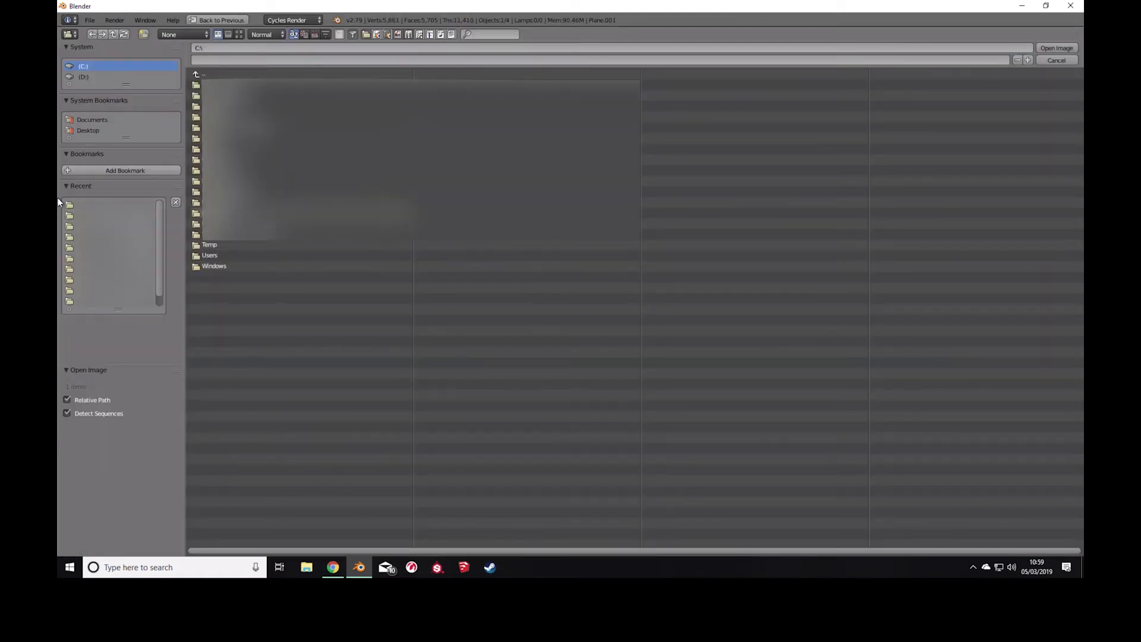
pyautogui.click(98, 76)
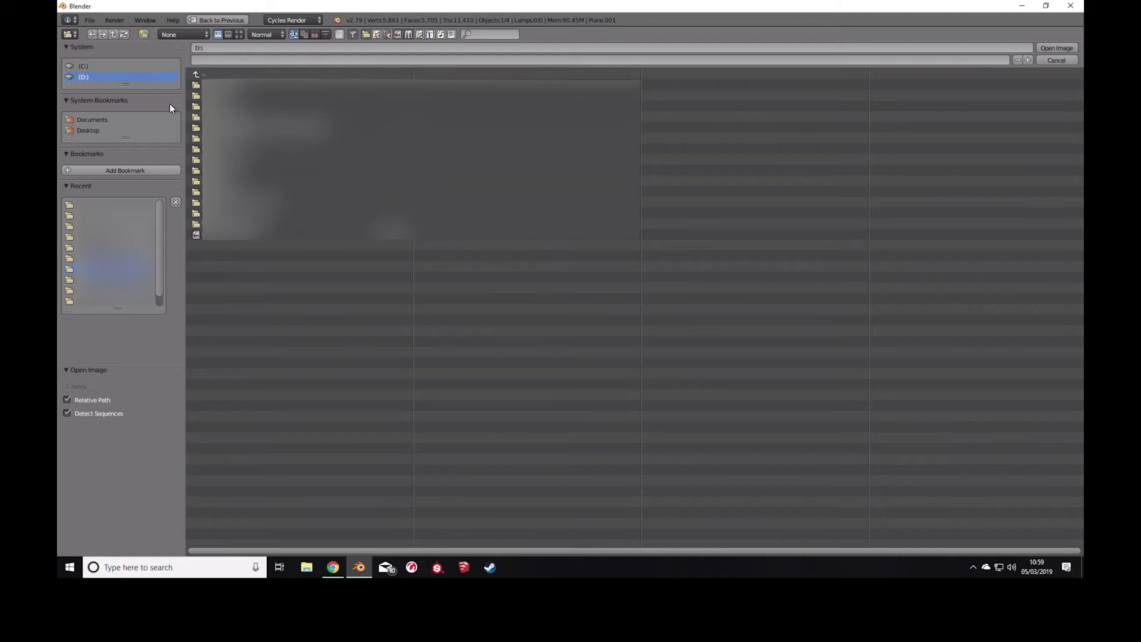
pyautogui.click(212, 212)
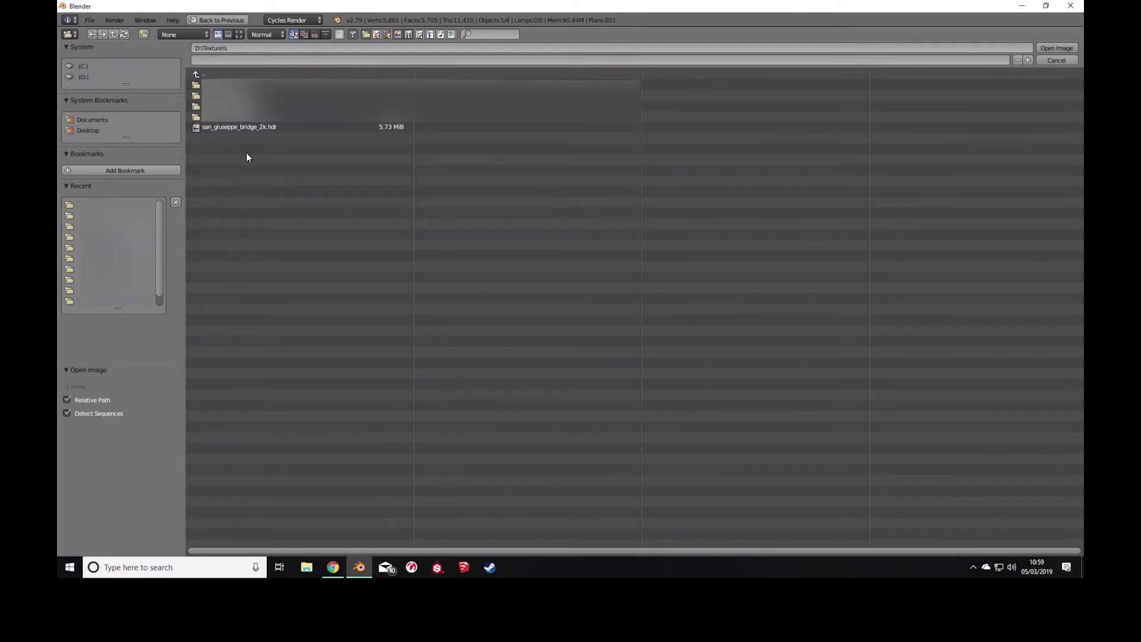
pyautogui.doubleClick(238, 127)
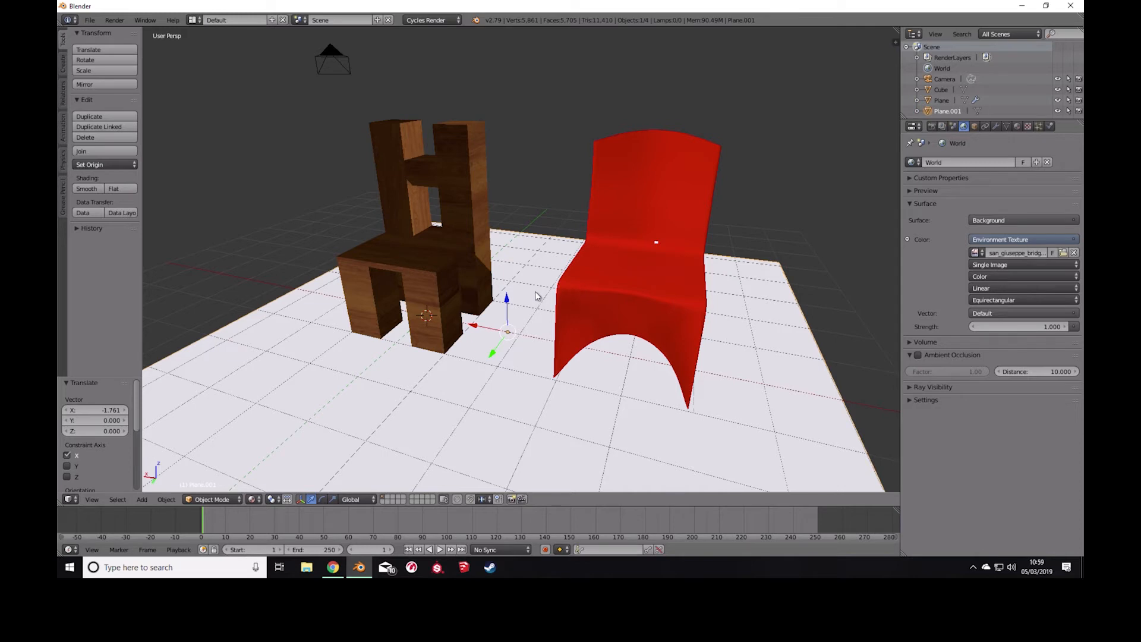
# Set the viewport shading to Rendered and examine both chairs against the HDRI background from several angles.
pyautogui.moveTo(533, 291); pyautogui.dragTo(529, 289, button='middle')
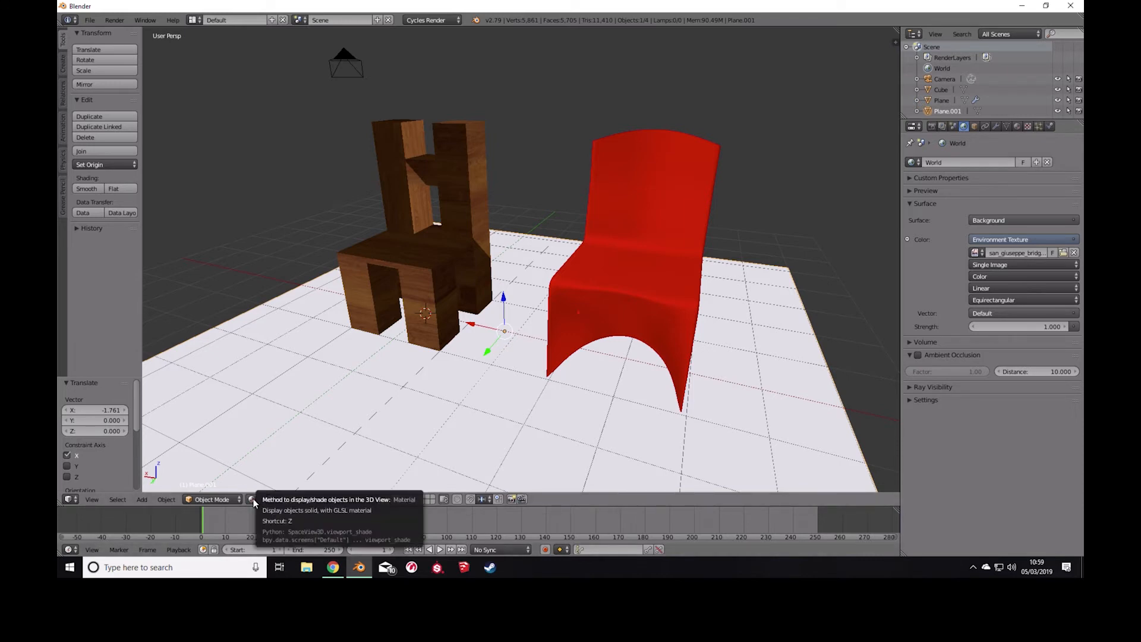
pyautogui.click(252, 499)
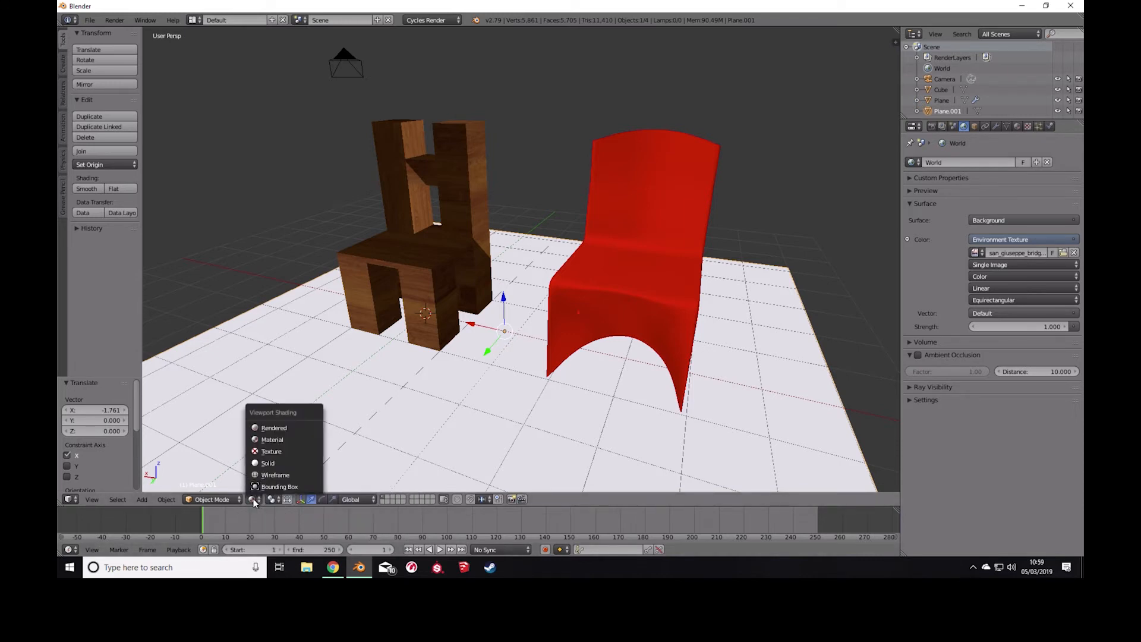
pyautogui.click(292, 428)
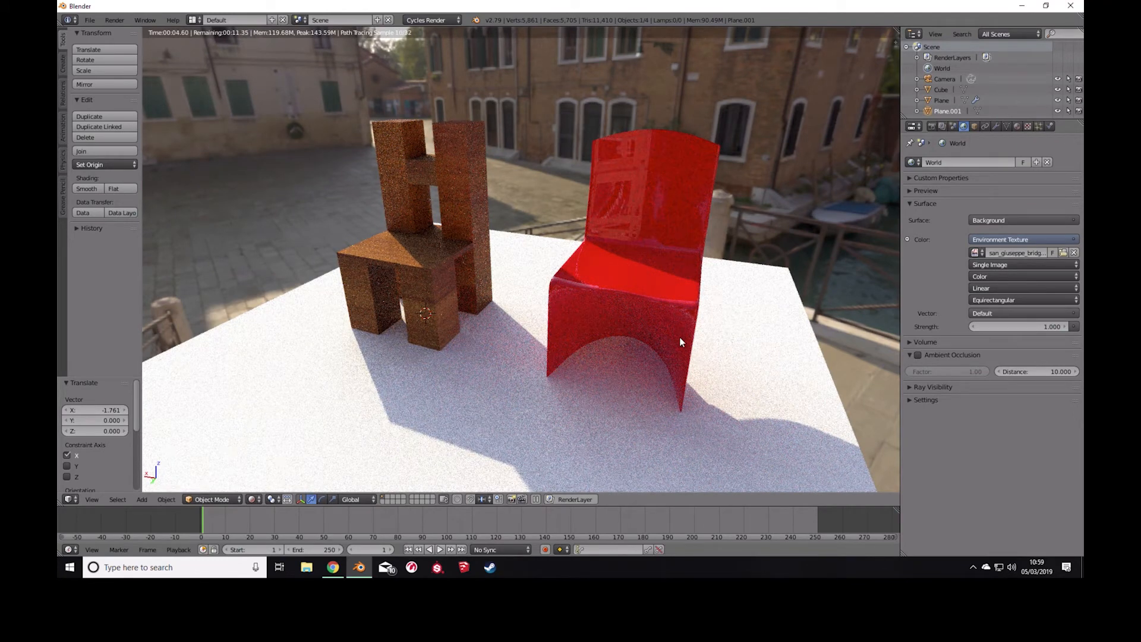
pyautogui.moveTo(686, 331); pyautogui.dragTo(654, 330, button='middle')
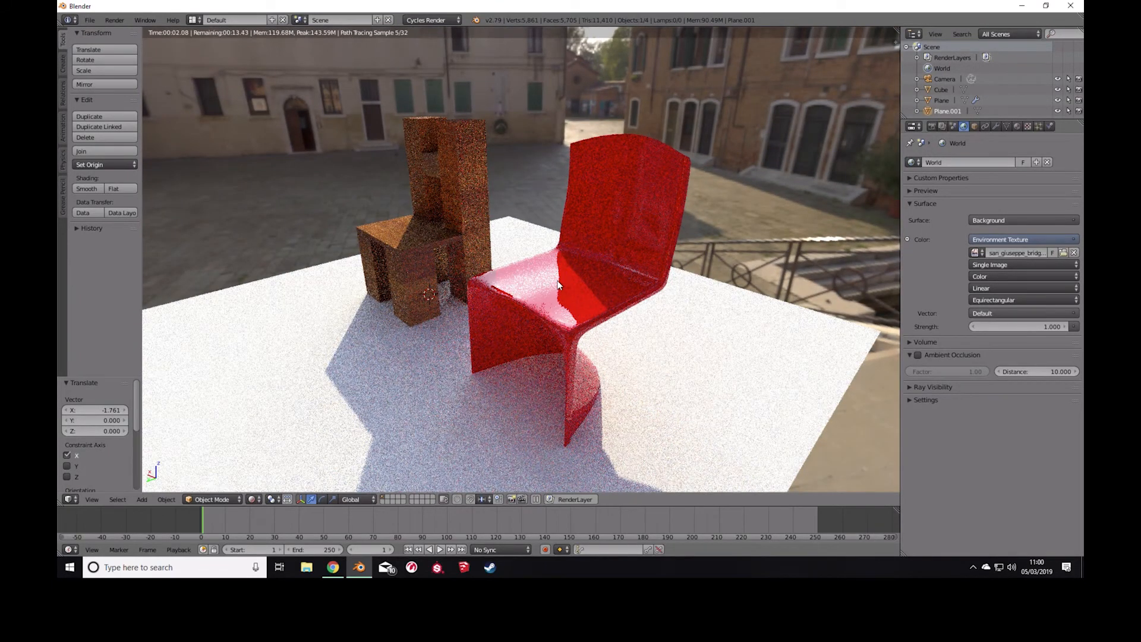
pyautogui.moveTo(541, 367); pyautogui.dragTo(651, 353, button='middle')
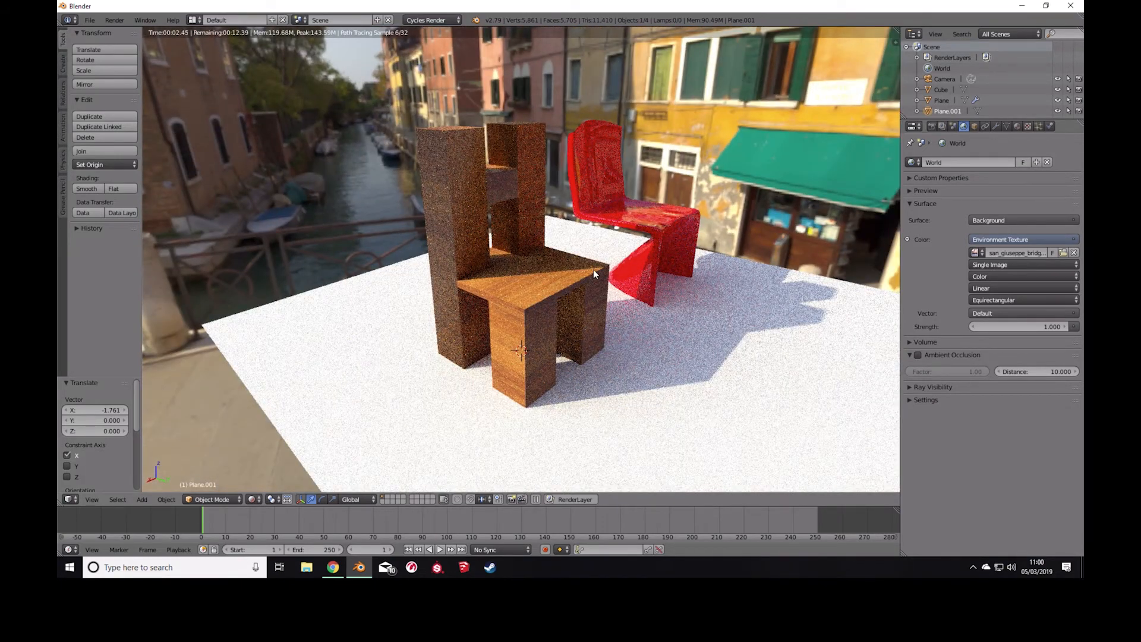
pyautogui.scroll(6, 629, 246)
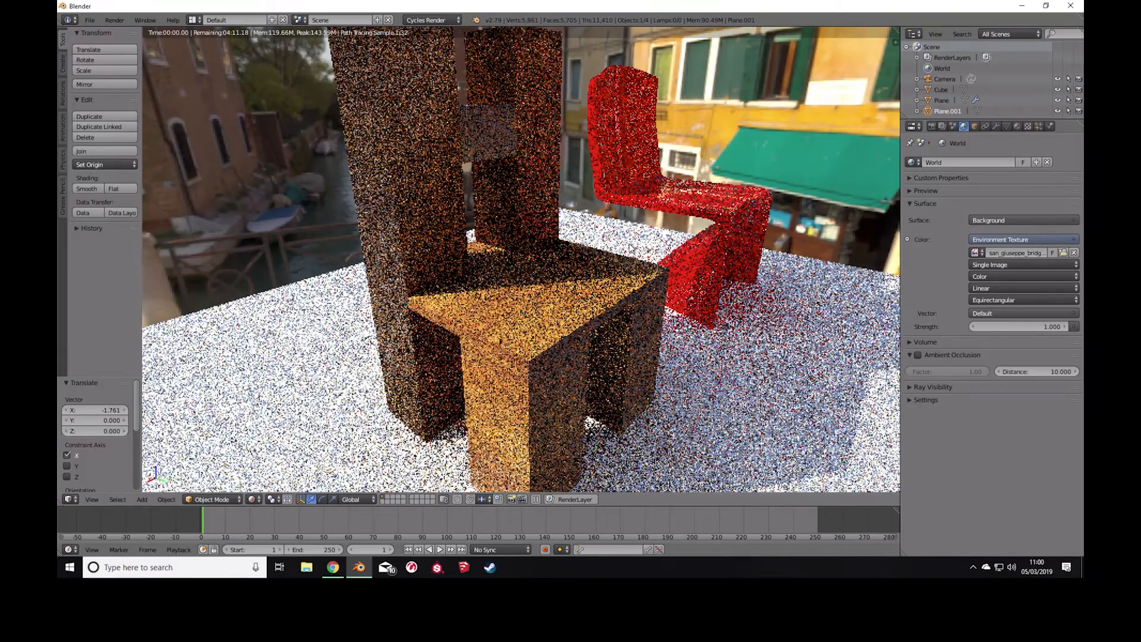
pyautogui.scroll(-5, 629, 246)
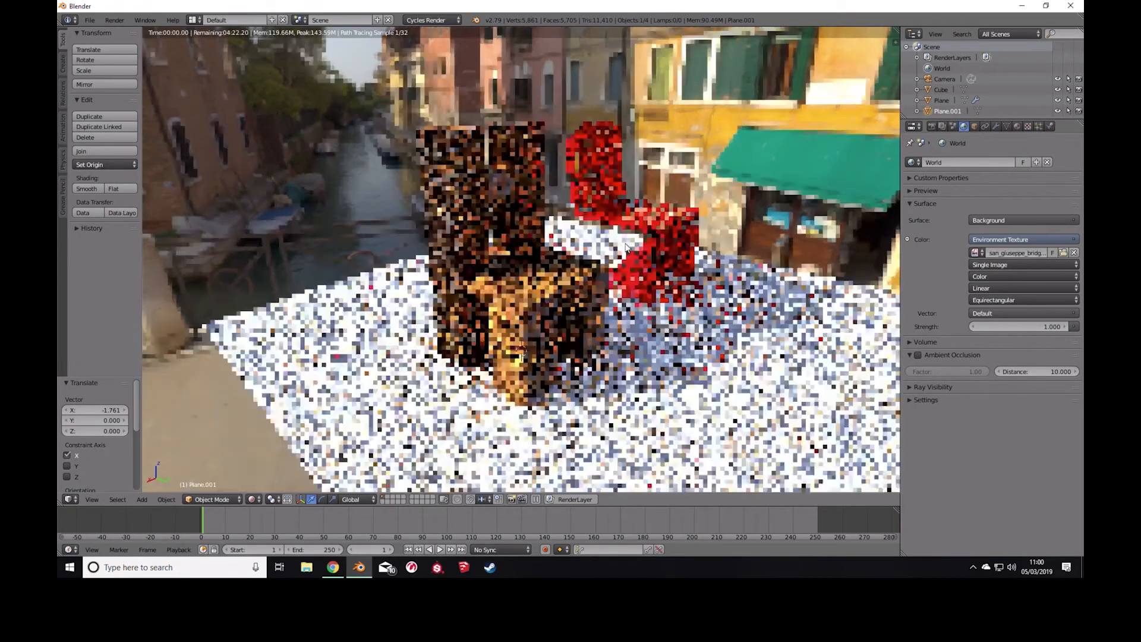
pyautogui.moveTo(639, 248); pyautogui.dragTo(530, 255, button='middle')
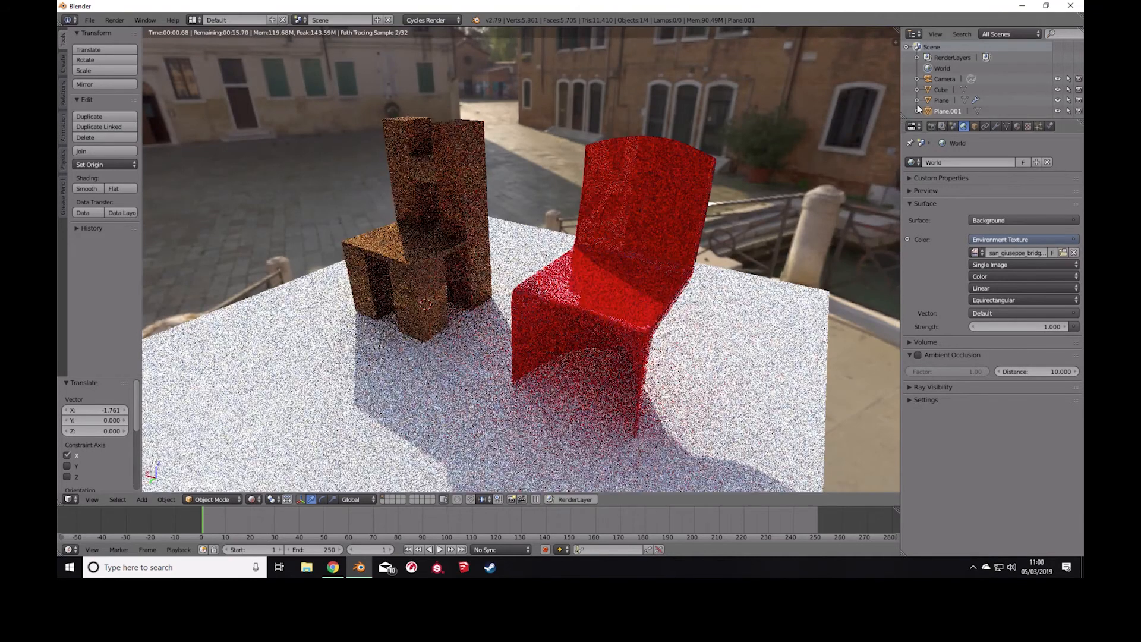
# Select the camera and switch the 3D view to look through the active camera.
pyautogui.click(946, 81)
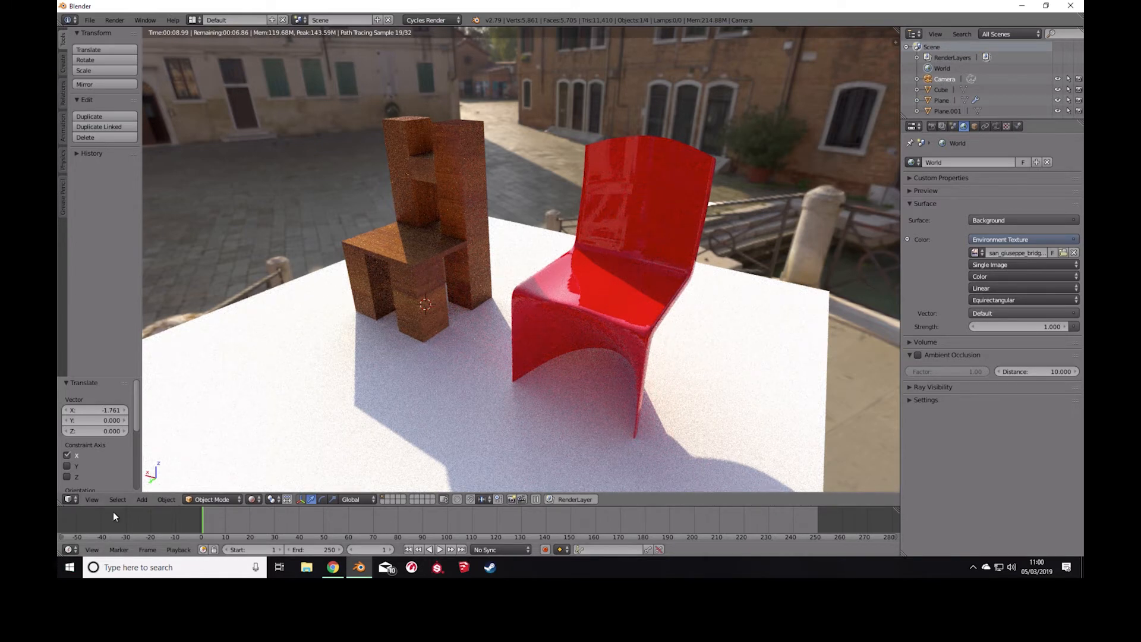
pyautogui.click(95, 498)
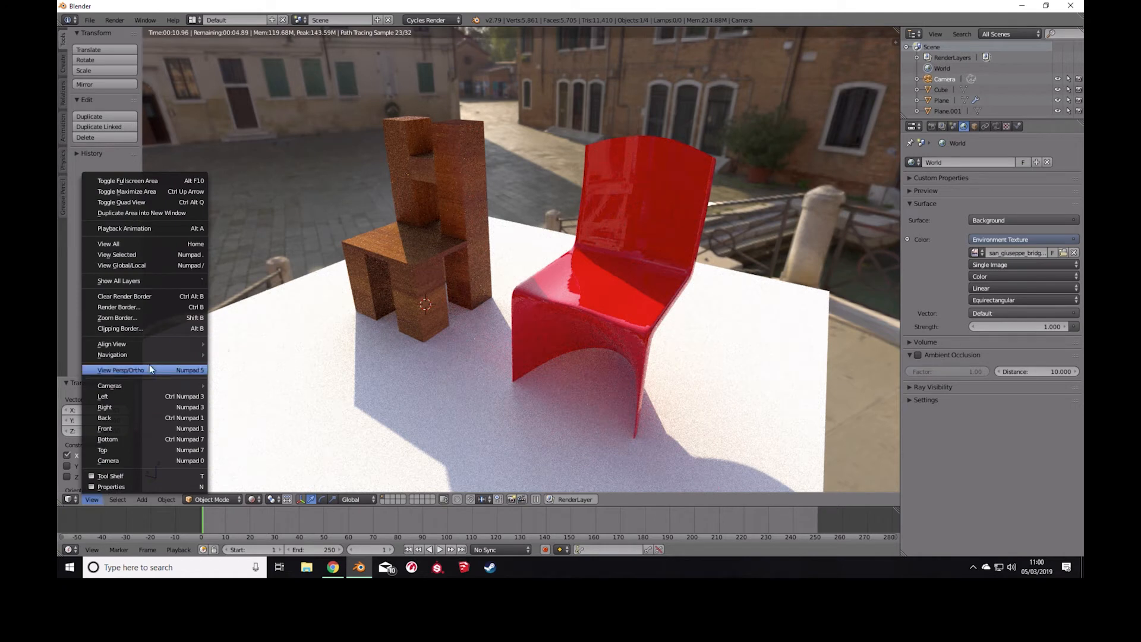
pyautogui.moveTo(135, 385)
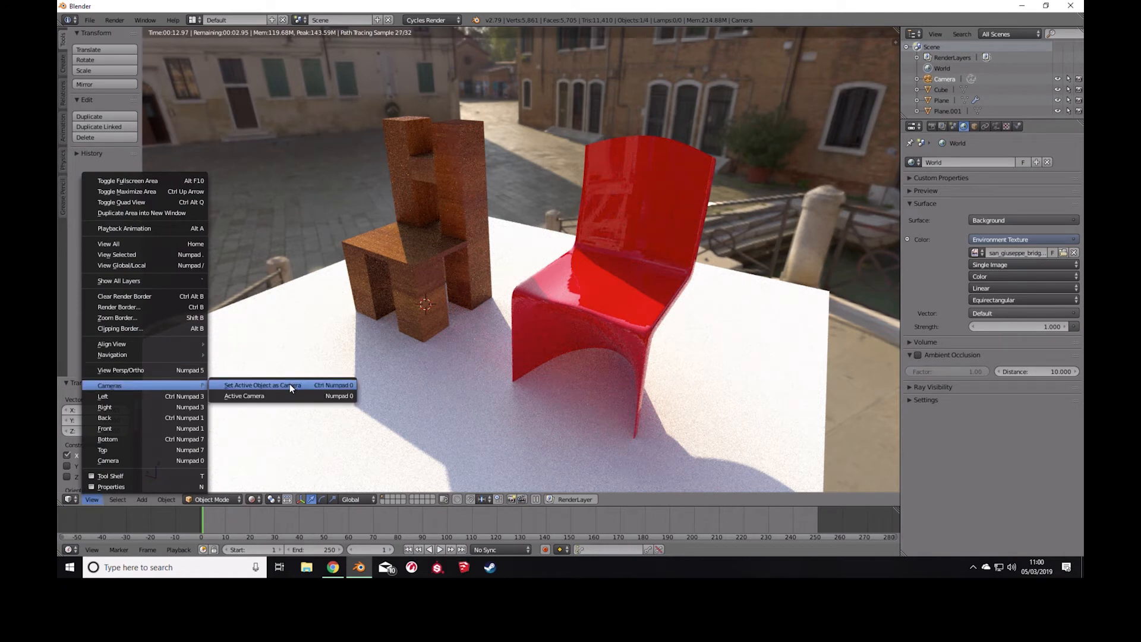
pyautogui.click(272, 396)
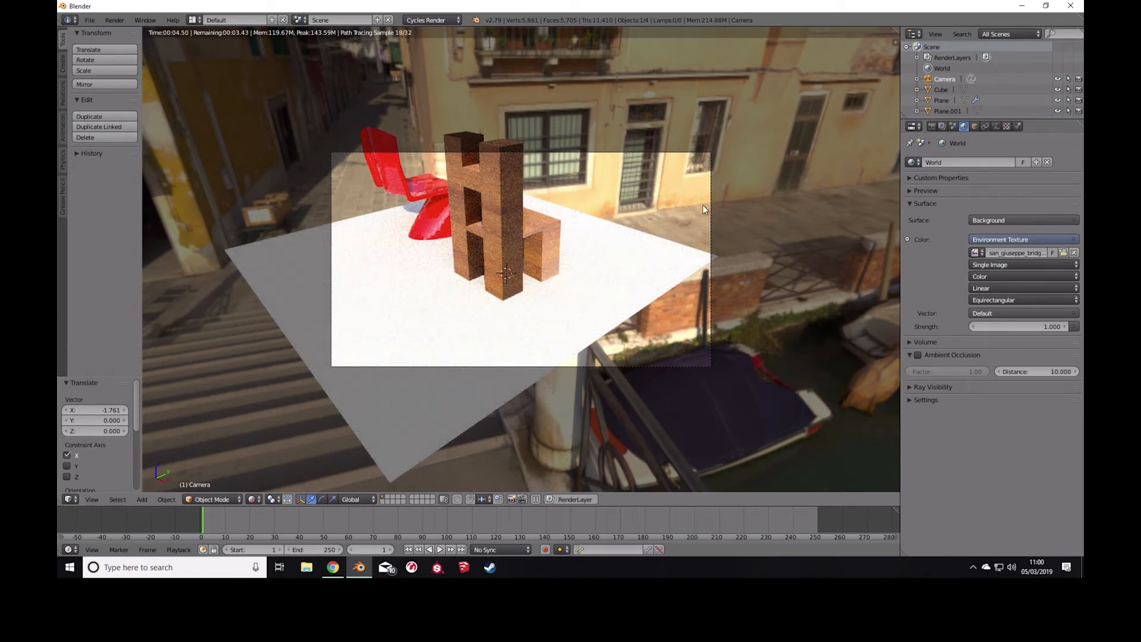
# Lock the camera to the view and reposition it to frame both chairs from the front with the square behind them.
pyautogui.click(893, 44)
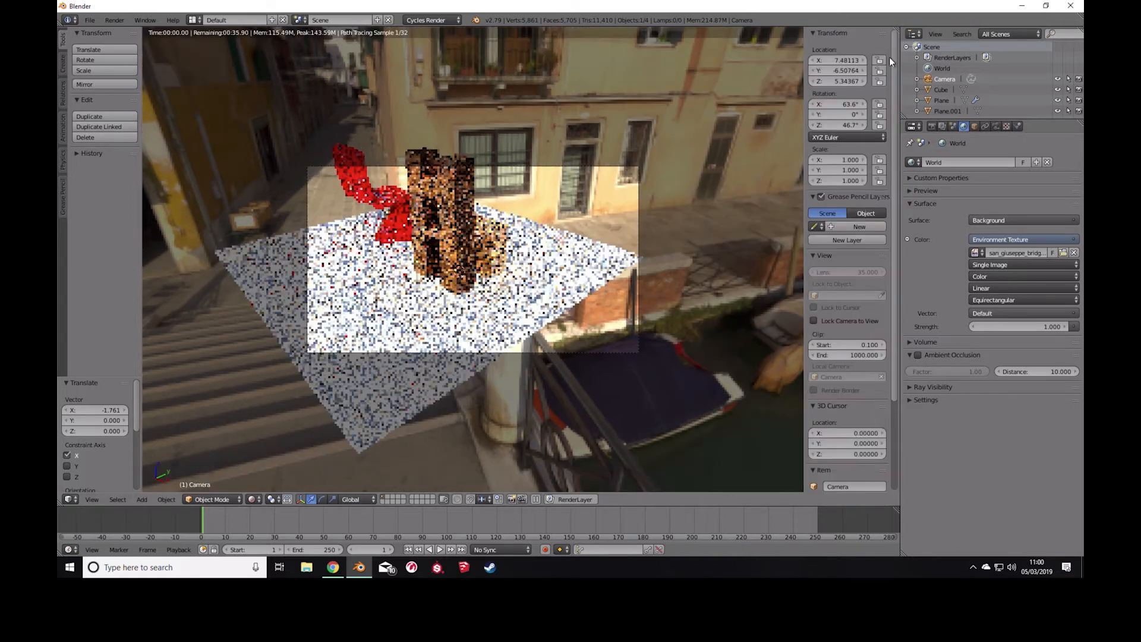
pyautogui.click(835, 323)
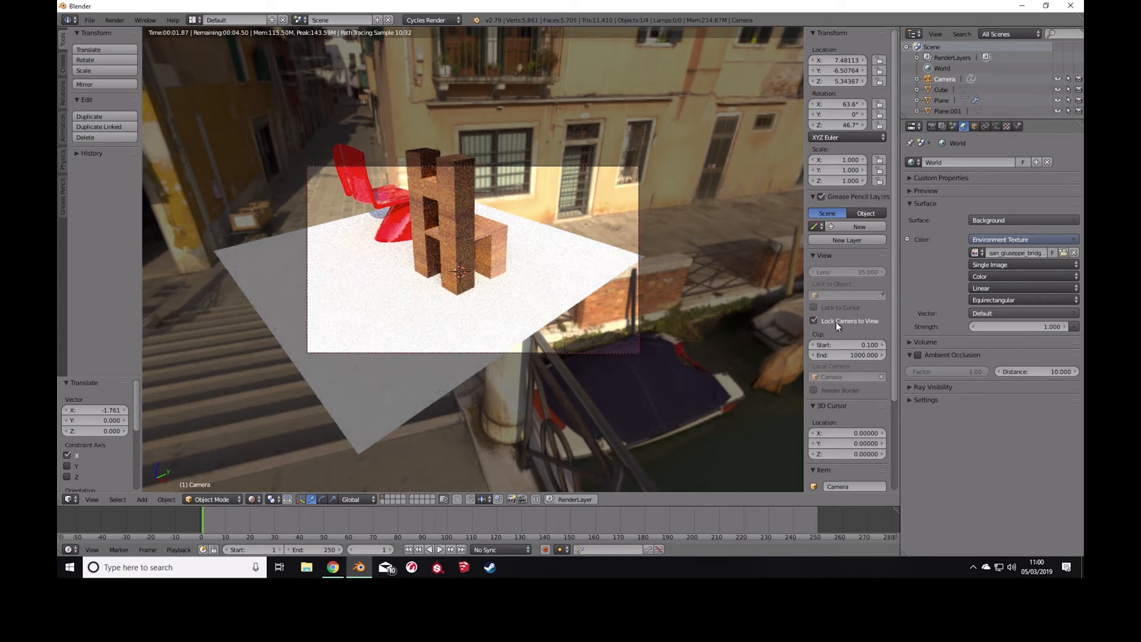
pyautogui.moveTo(639, 259); pyautogui.dragTo(393, 263, button='middle')
pyautogui.keyDown('shift'); pyautogui.moveTo(636, 238); pyautogui.dragTo(479, 256, button='middle'); pyautogui.keyUp('shift')
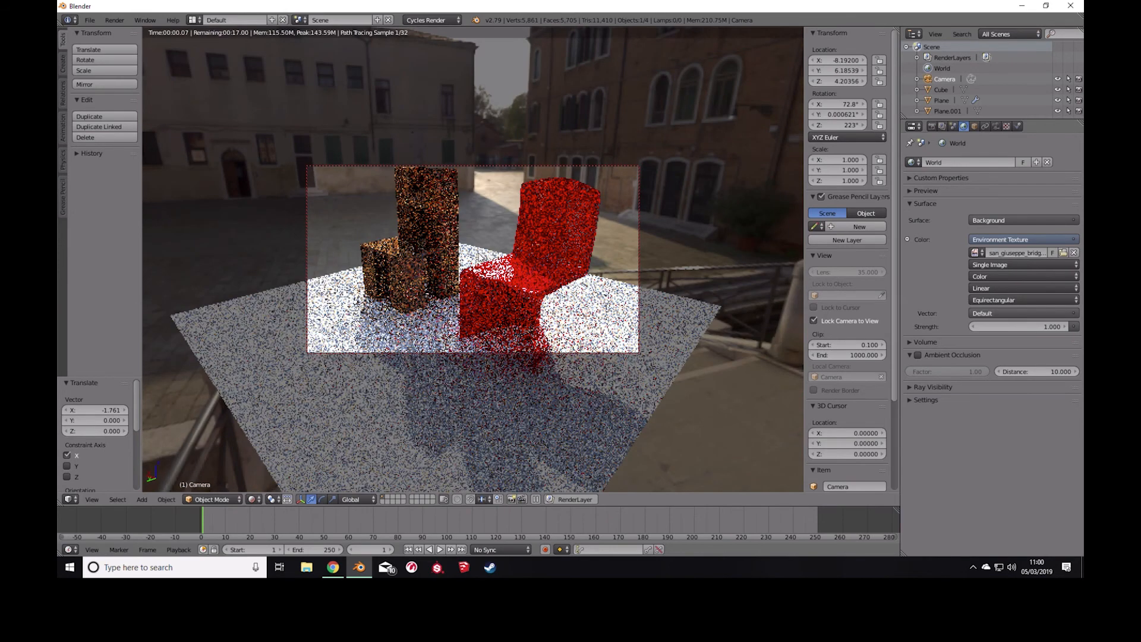
pyautogui.scroll(-2, 470, 271)
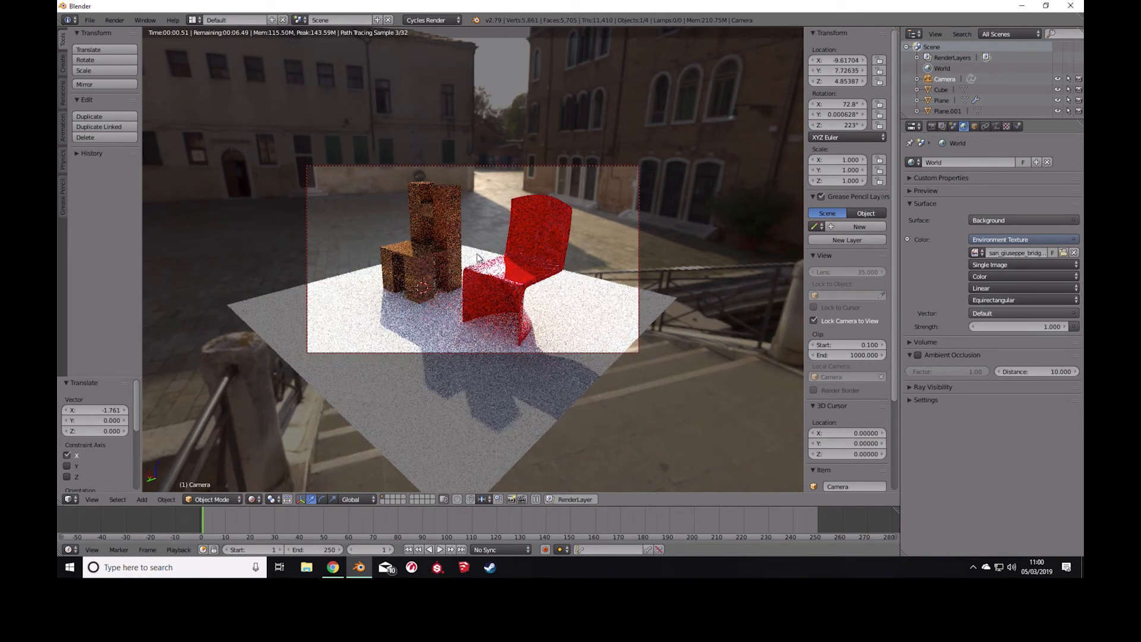
pyautogui.keyDown('shift'); pyautogui.moveTo(469, 267); pyautogui.dragTo(472, 259, button='middle'); pyautogui.keyUp('shift')
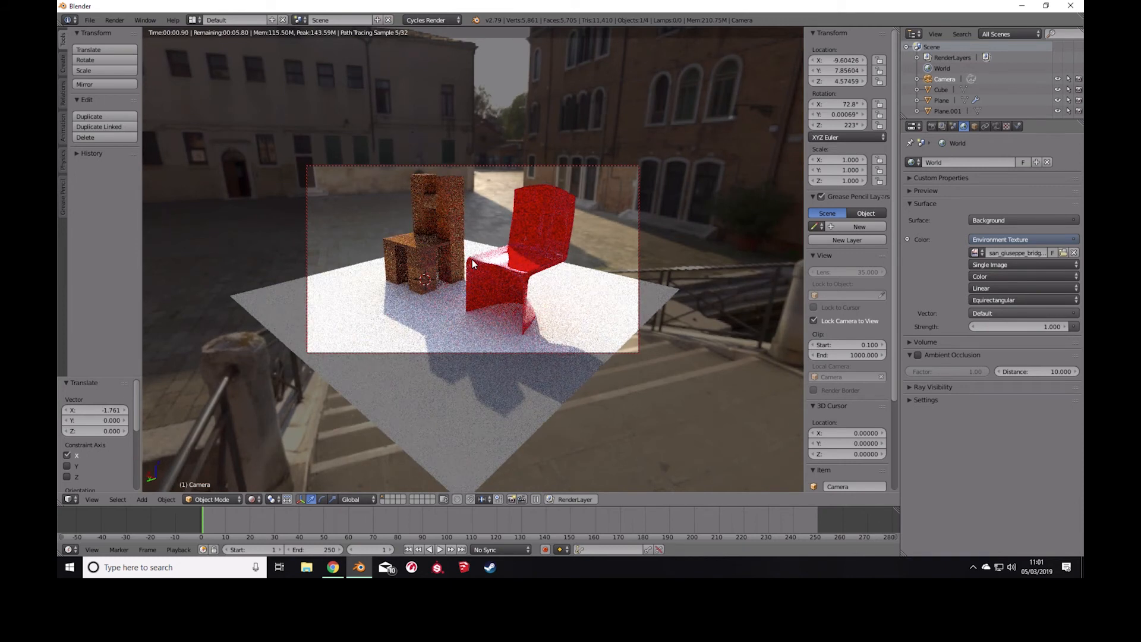
# Unlock the camera from the view, check the enlarged camera frame, and hide the 3D view's properties region.
pyautogui.click(813, 321)
pyautogui.scroll(5, 525, 241)
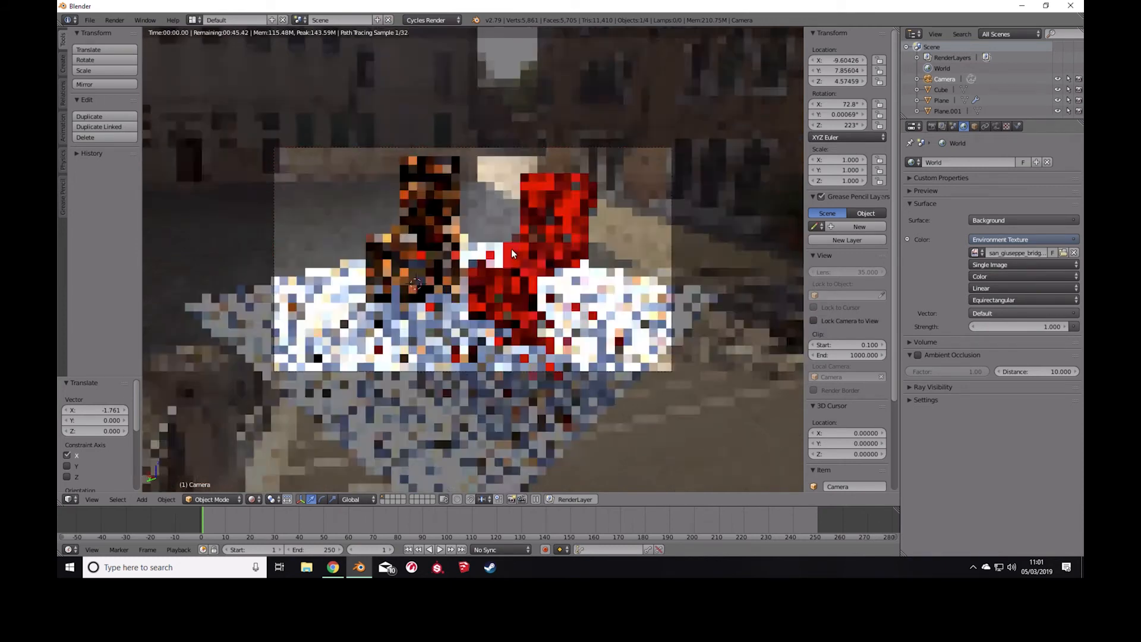
pyautogui.scroll(-3, 515, 251)
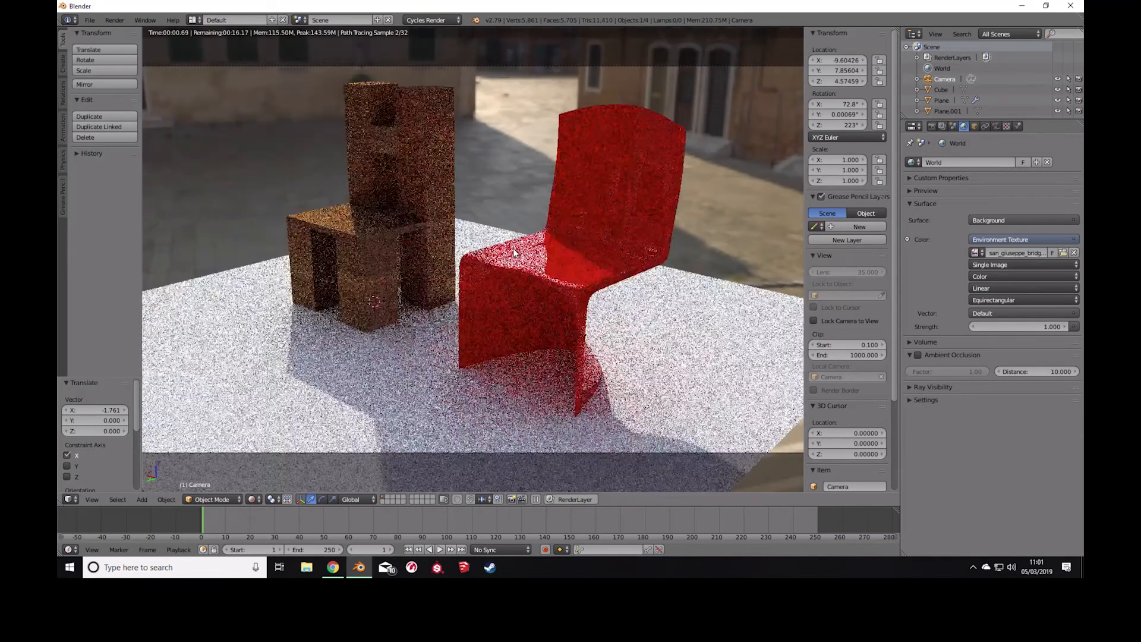
pyautogui.scroll(3, 515, 251)
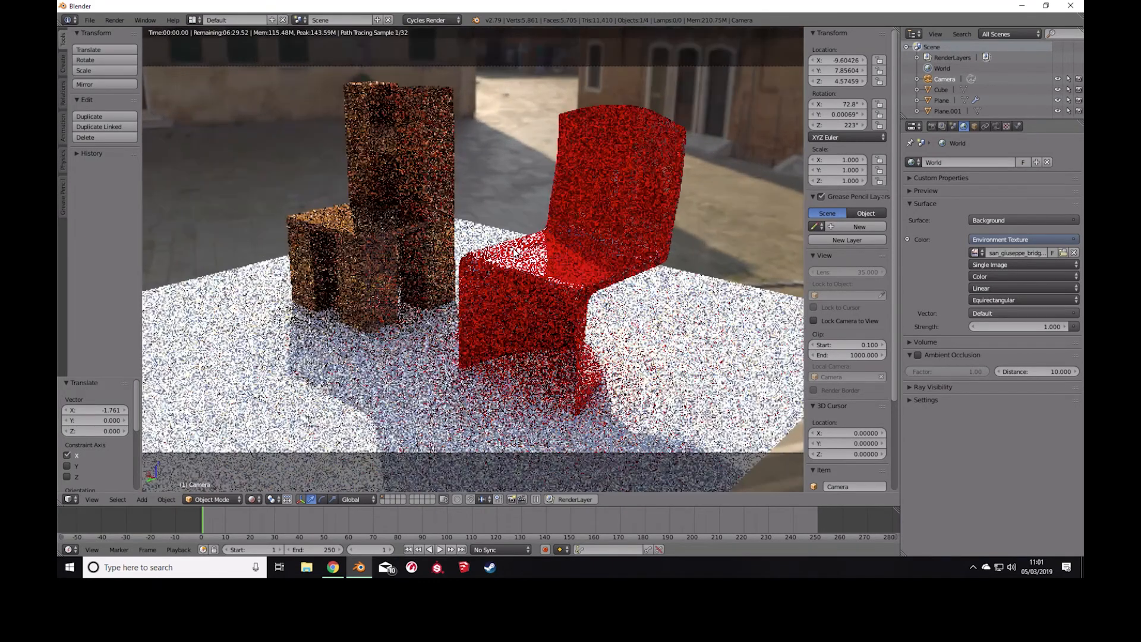
pyautogui.scroll(-2, 513, 250)
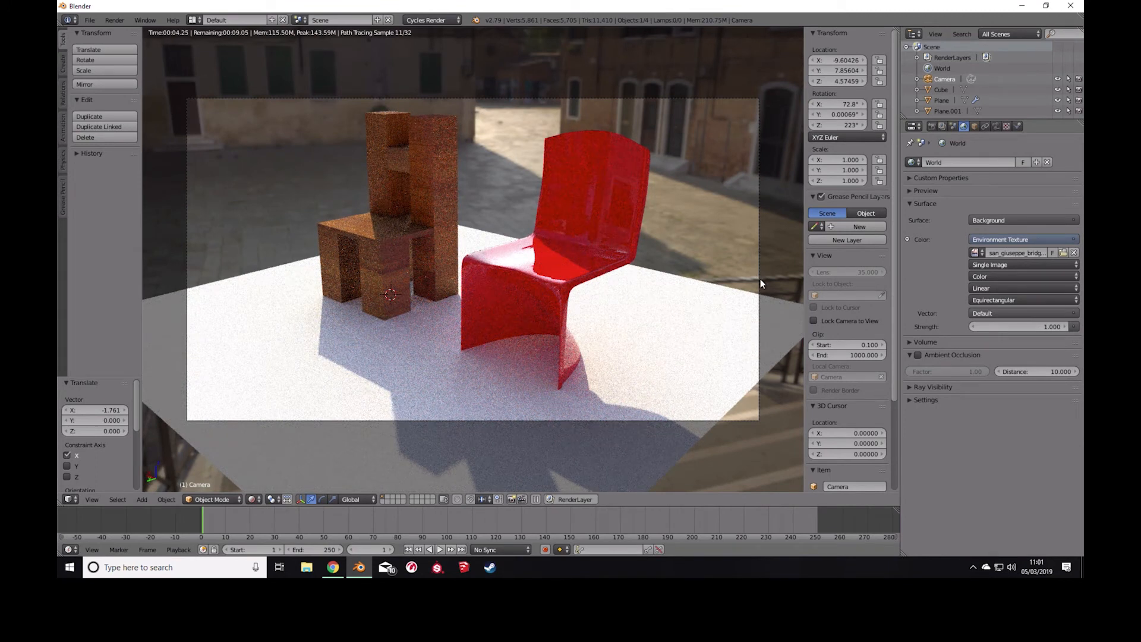
pyautogui.press('n')
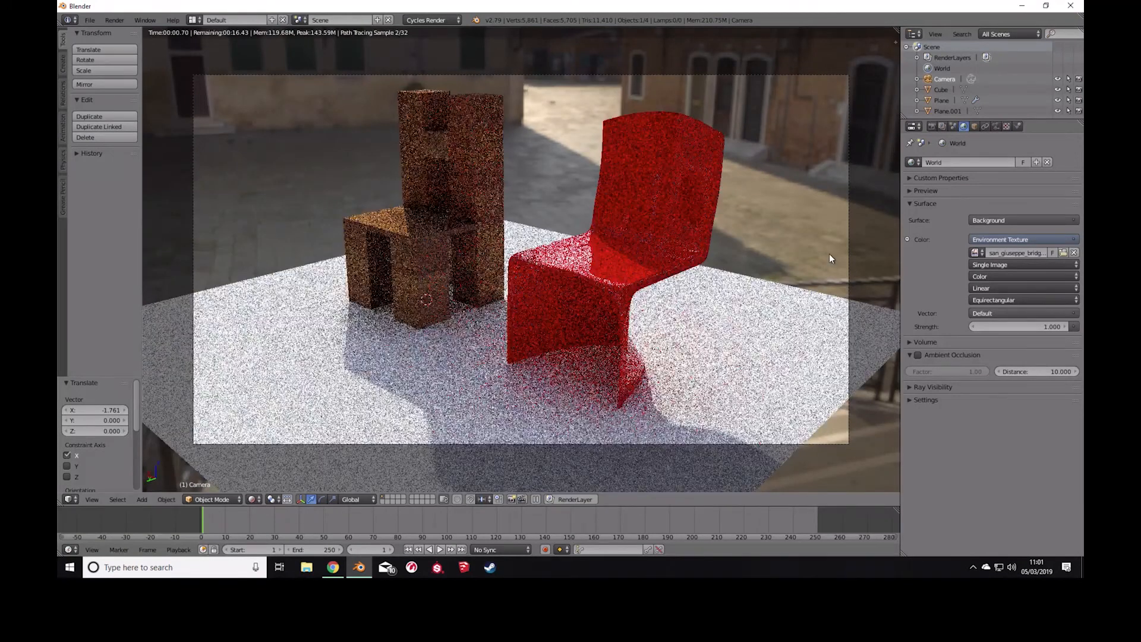
# Set the render device to GPU Compute and the render resolution scale to 100%.
pyautogui.click(932, 127)
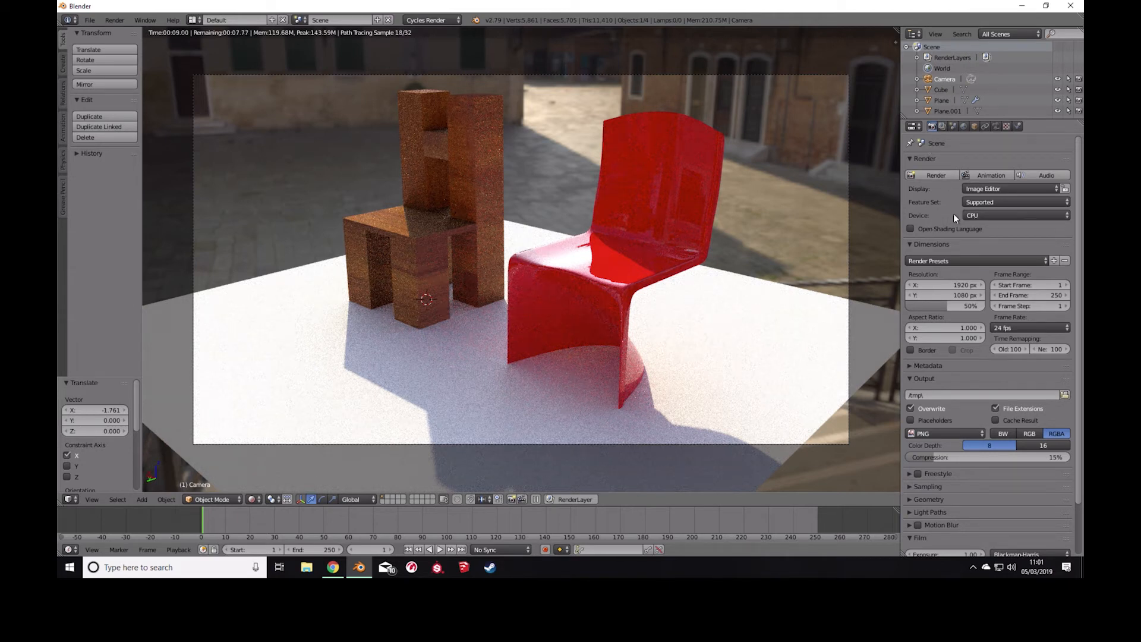
pyautogui.click(990, 216)
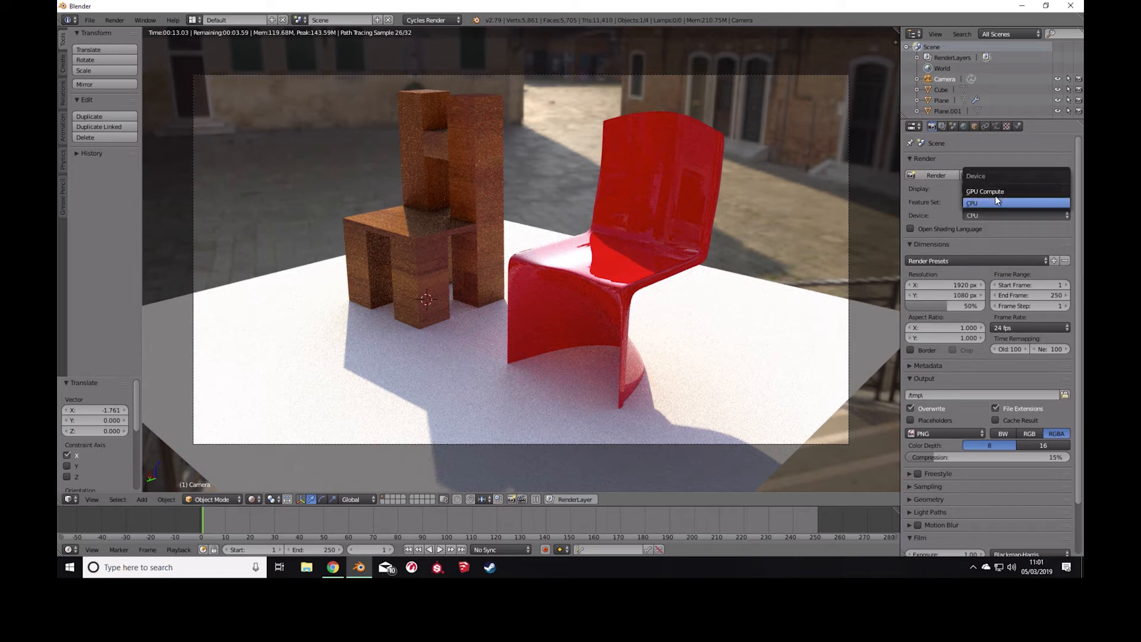
pyautogui.click(1001, 191)
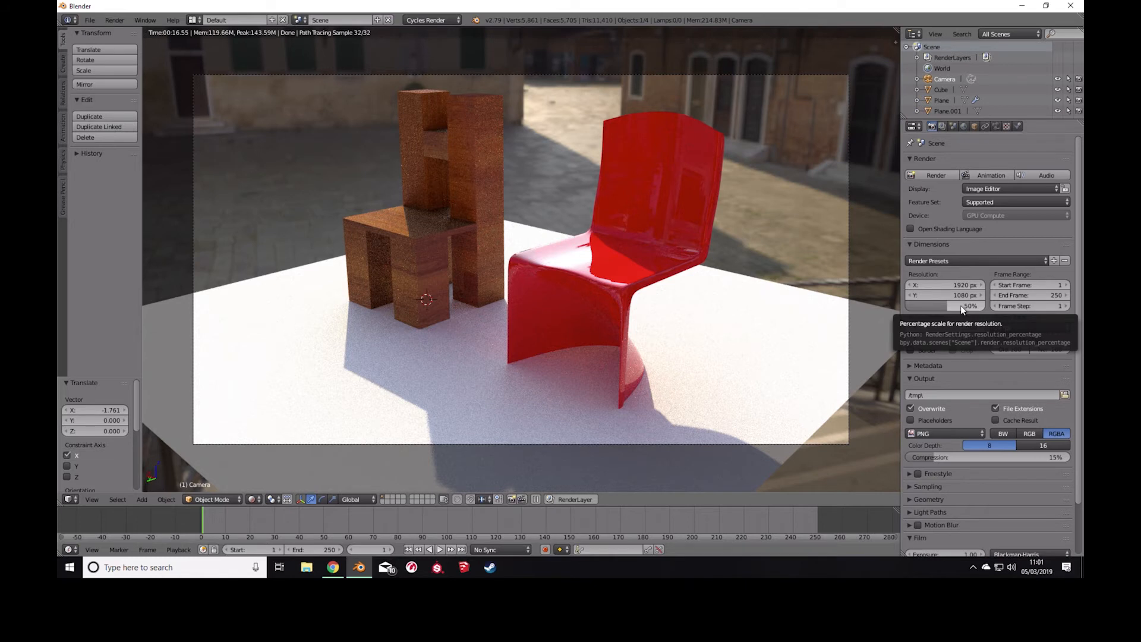
pyautogui.moveTo(951, 306); pyautogui.dragTo(986, 305)
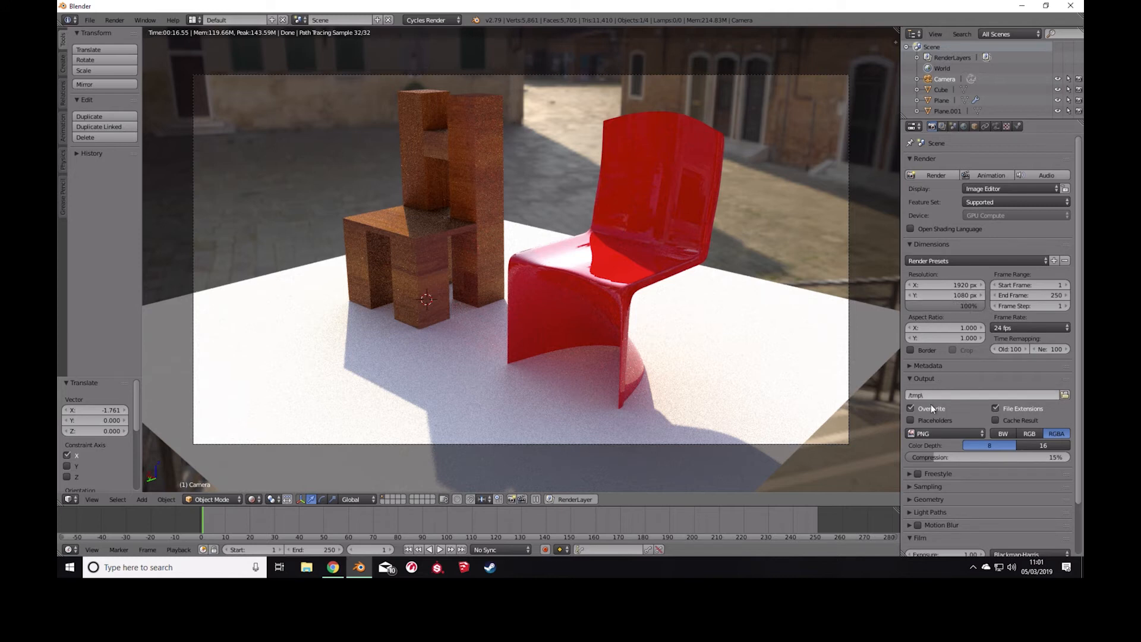
# Expand the render sampling settings and apply the Final sampling preset.
pyautogui.click(911, 487)
pyautogui.scroll(-5, 982, 411)
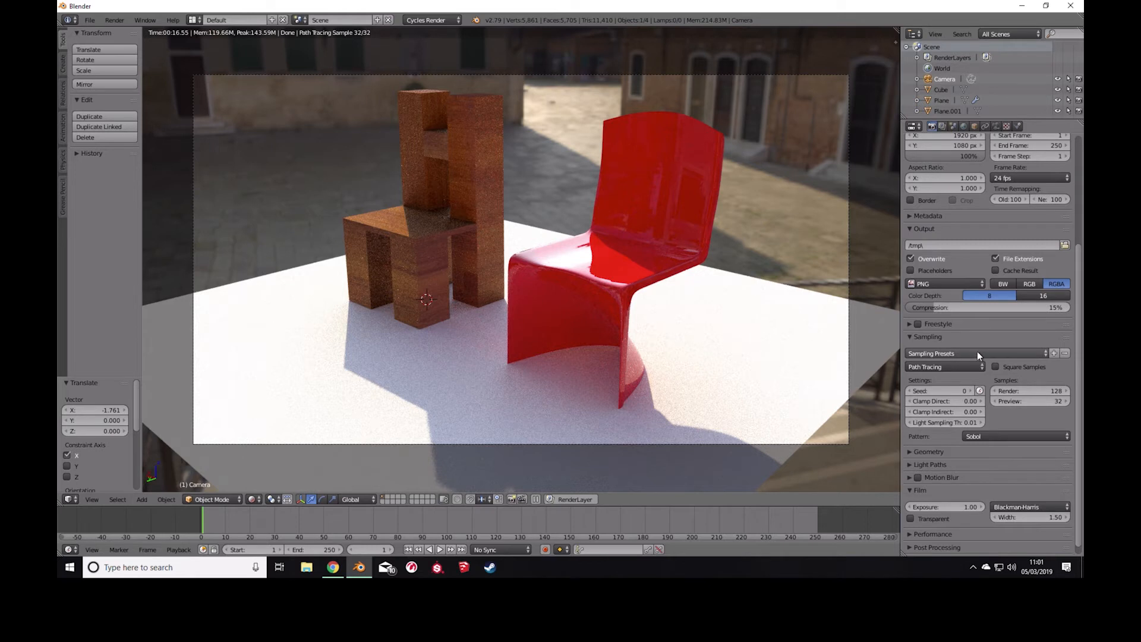
pyautogui.click(977, 353)
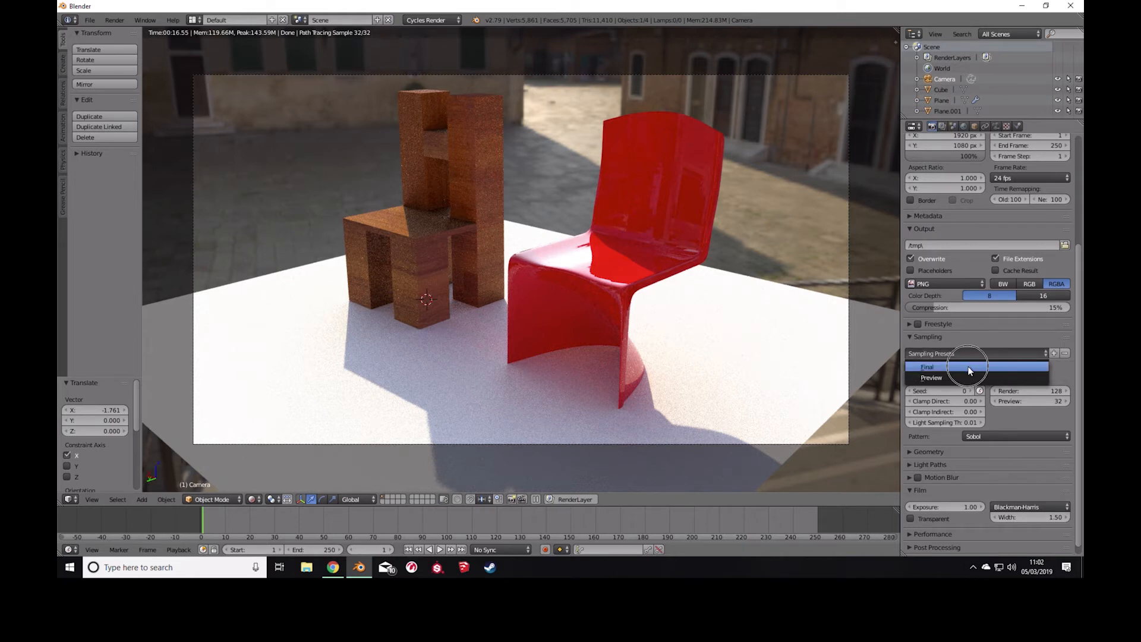
pyautogui.click(968, 367)
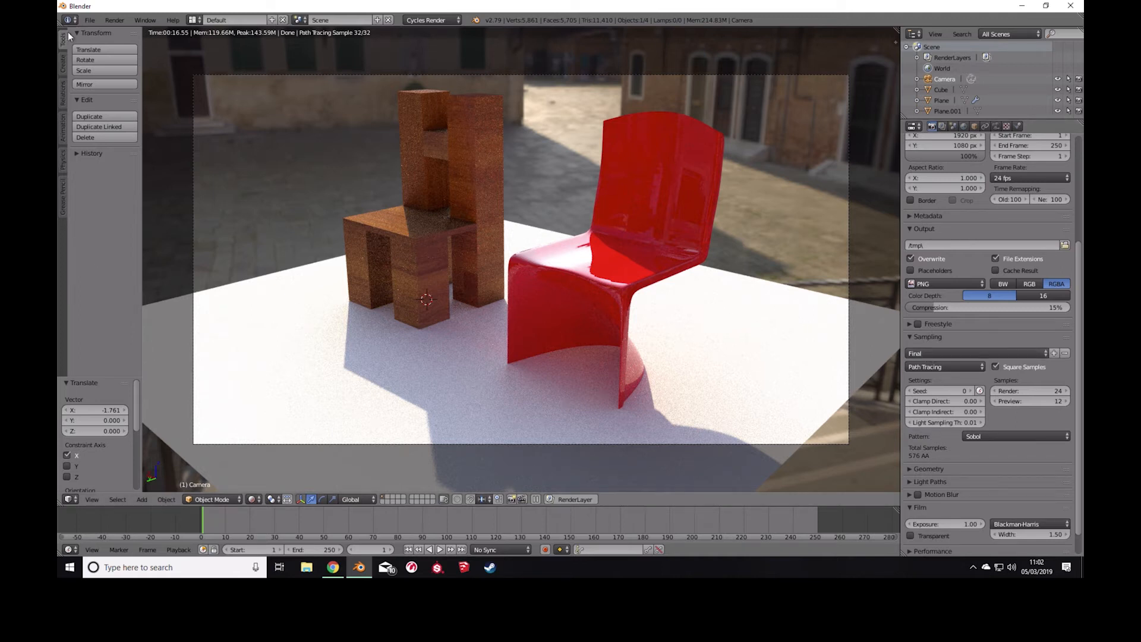
# Render a still image of the two-chair scene and fit the result in view.
pyautogui.click(116, 20)
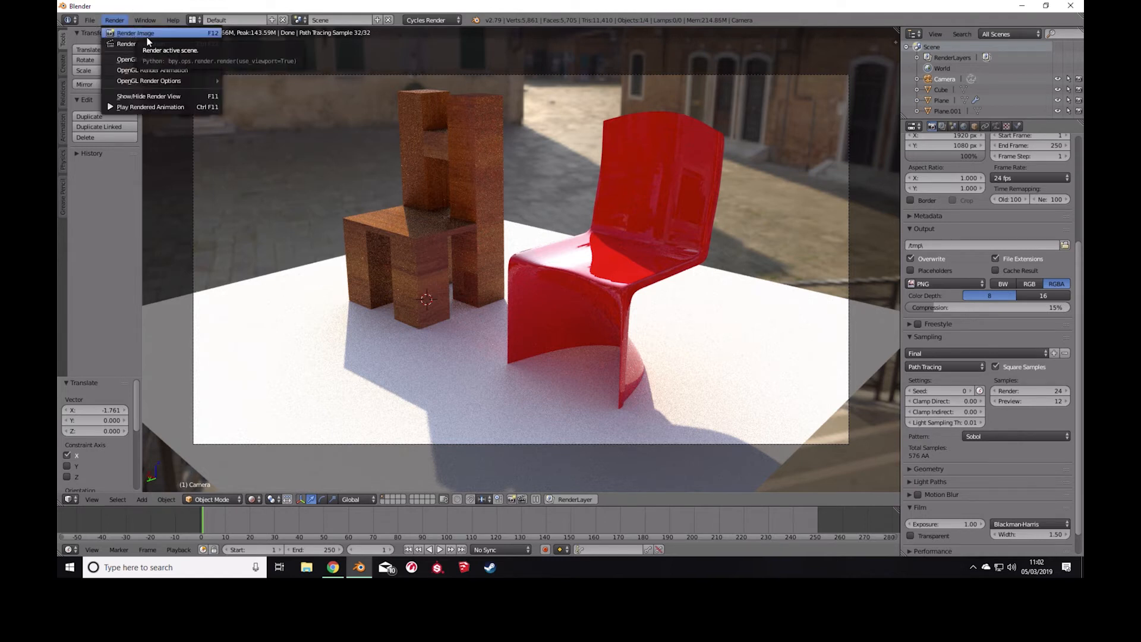
pyautogui.click(187, 37)
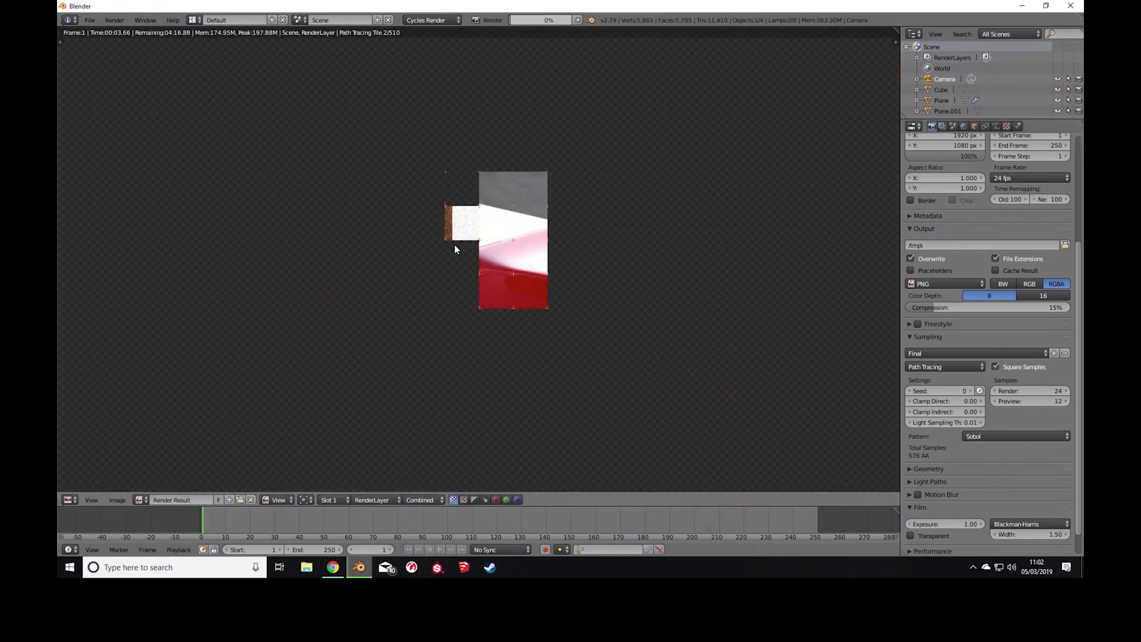
pyautogui.scroll(-1, 456, 247)
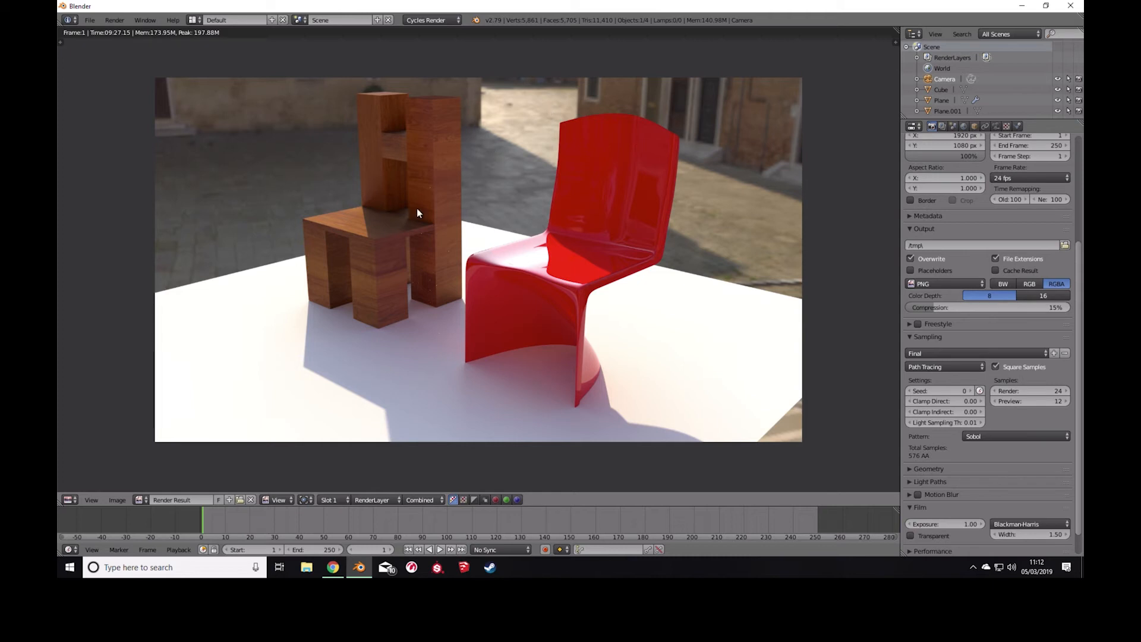
# Save the rendered image as chairs.png on drive D.
pyautogui.click(120, 501)
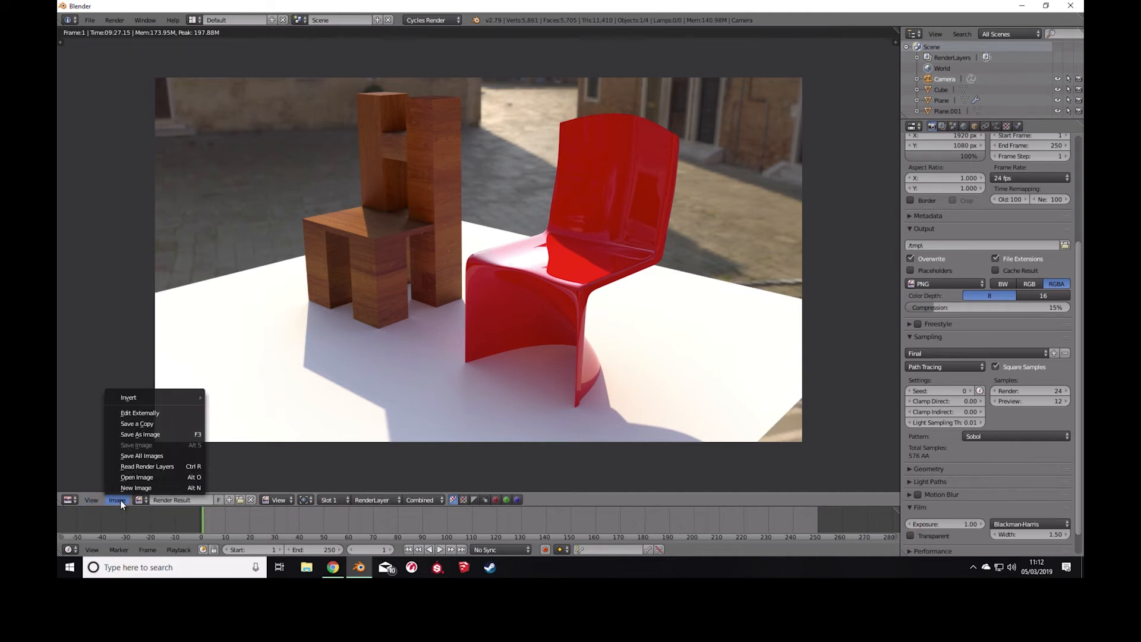
pyautogui.click(166, 435)
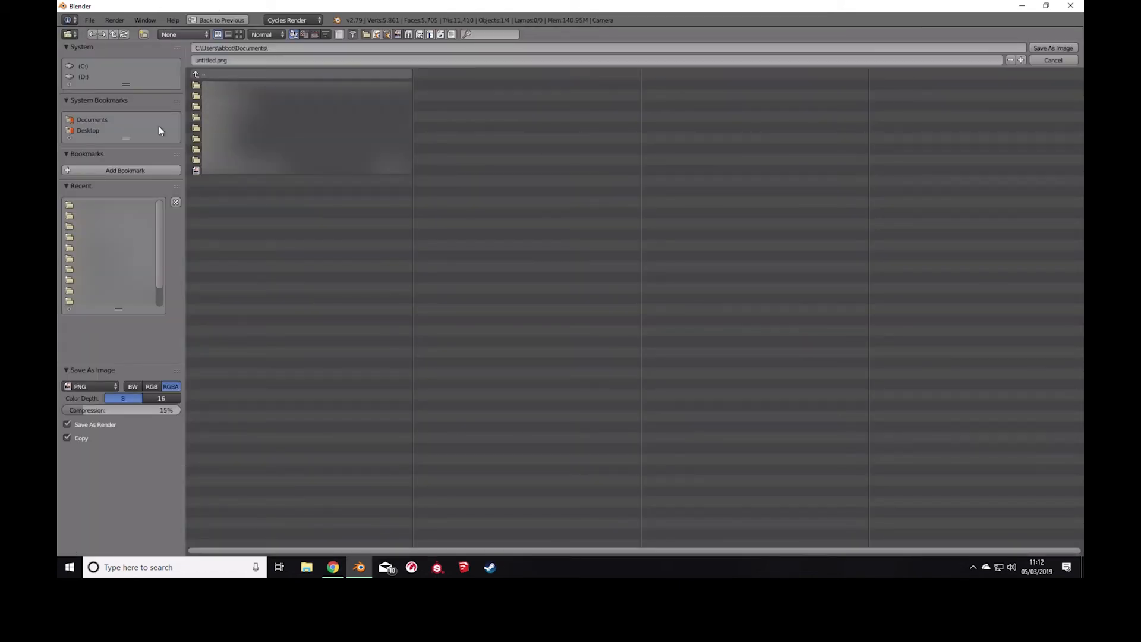
pyautogui.click(84, 78)
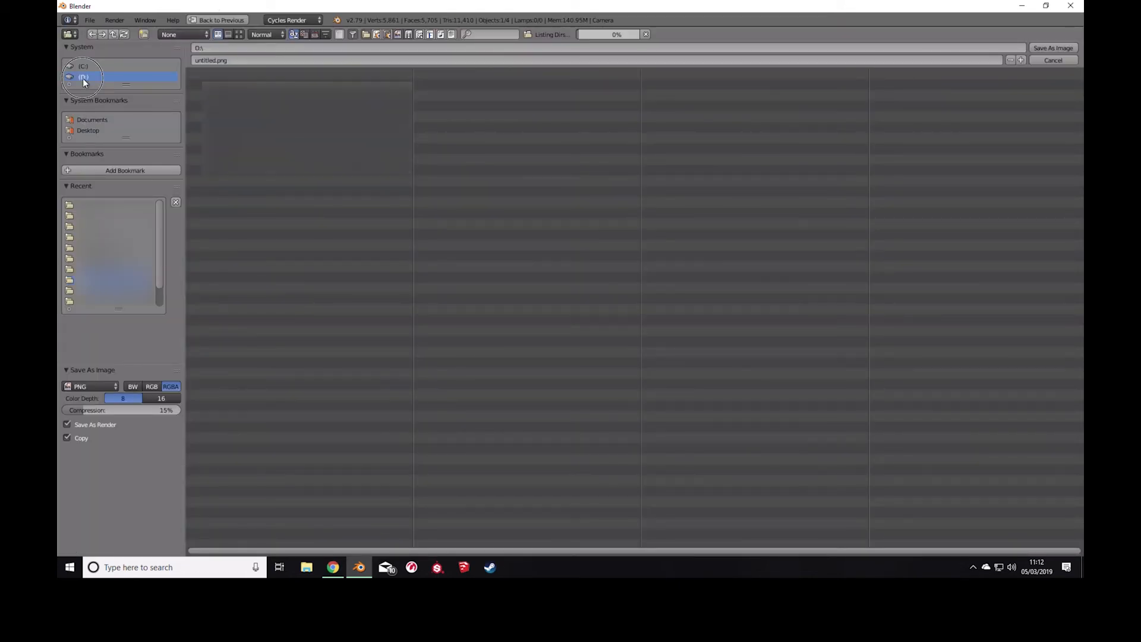
pyautogui.click(242, 60)
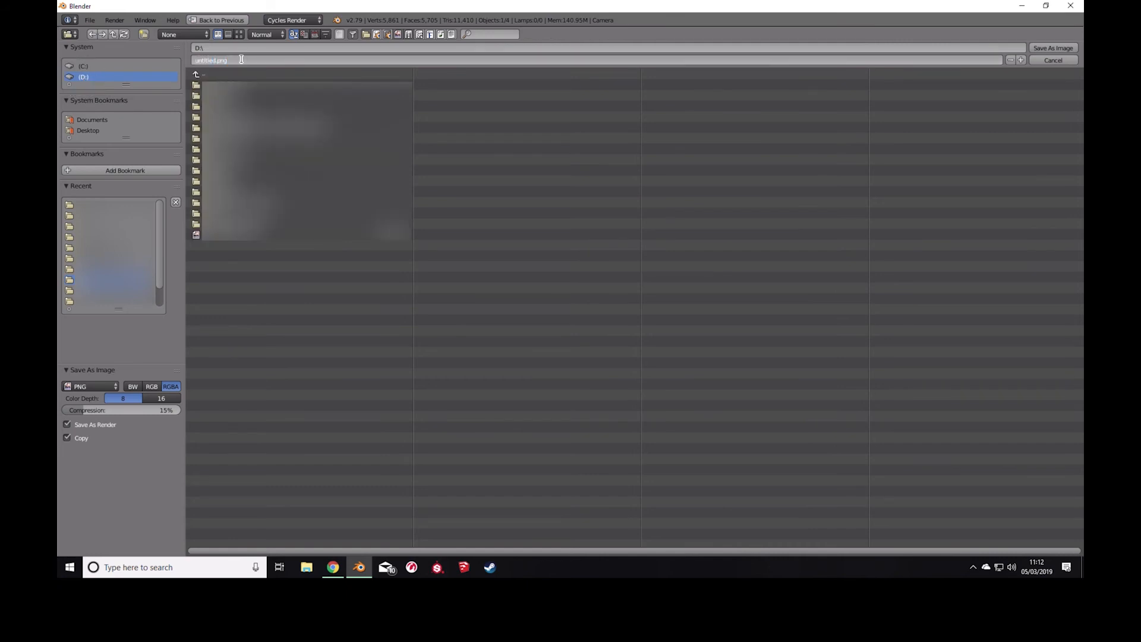
pyautogui.press('BackSpace')
pyautogui.press('BackSpace')
pyautogui.press('BackSpace')
pyautogui.press('BackSpace')
pyautogui.press('BackSpace')
pyautogui.press('BackSpace')
pyautogui.write('cho')
pyautogui.write('irs')
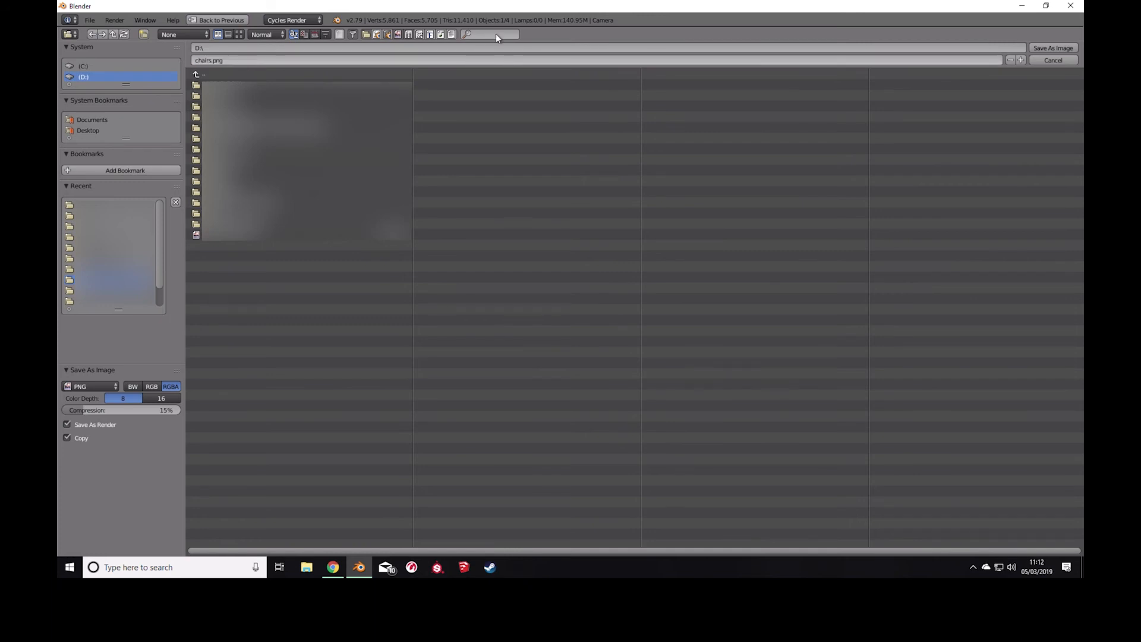
pyautogui.click(1064, 48)
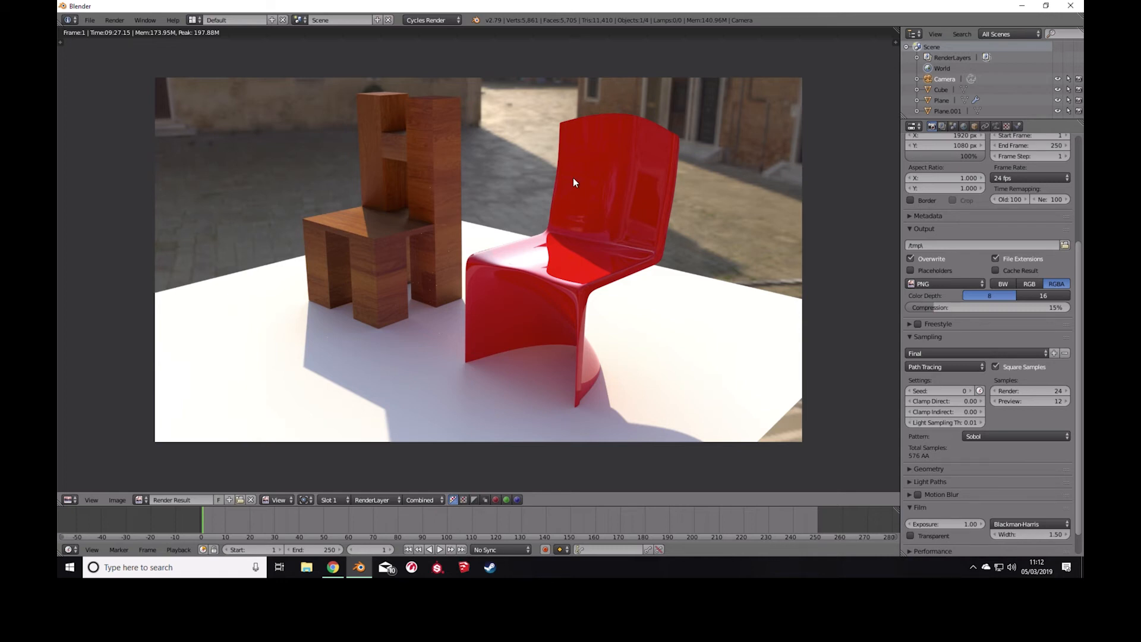
# Select the red chair's Plane object and show its Subsurf modifier settings.
pyautogui.click(985, 128)
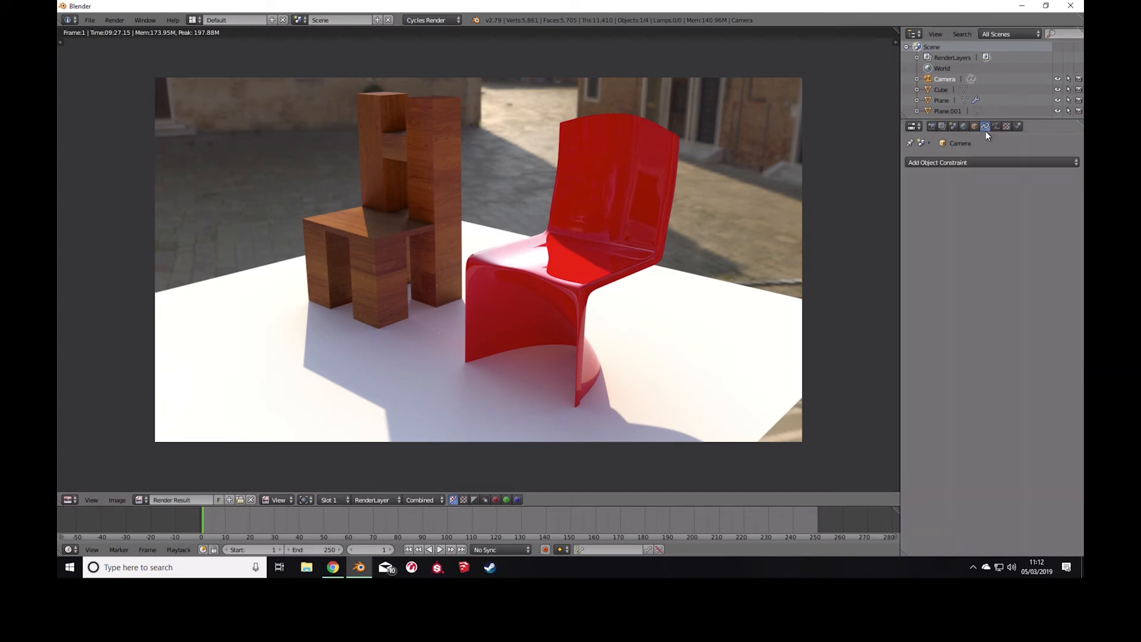
pyautogui.click(942, 101)
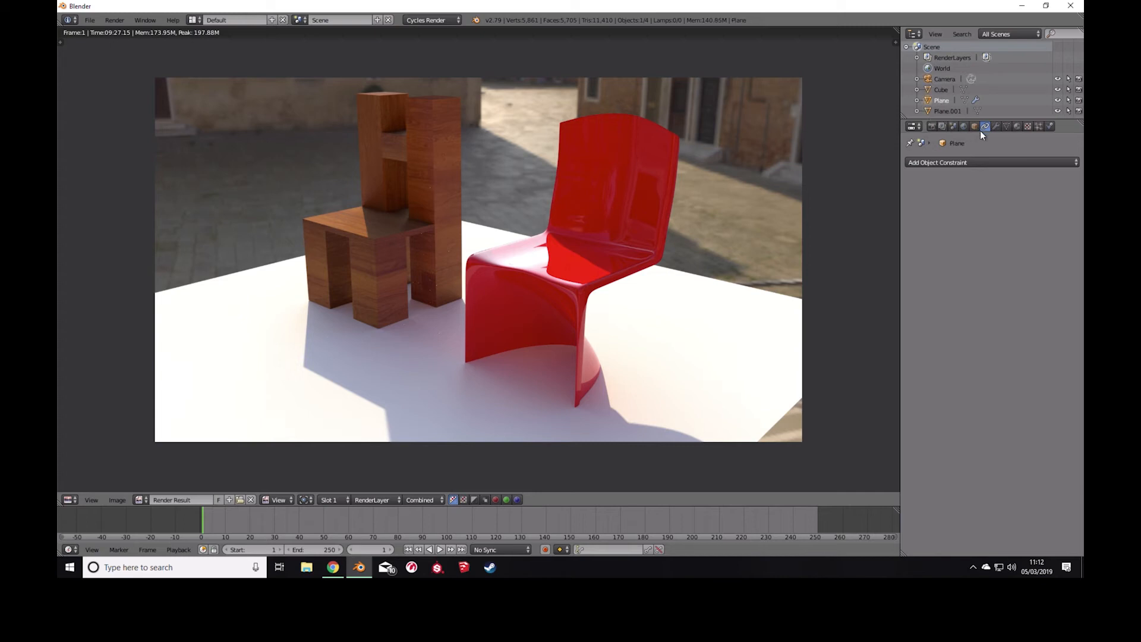
pyautogui.click(996, 126)
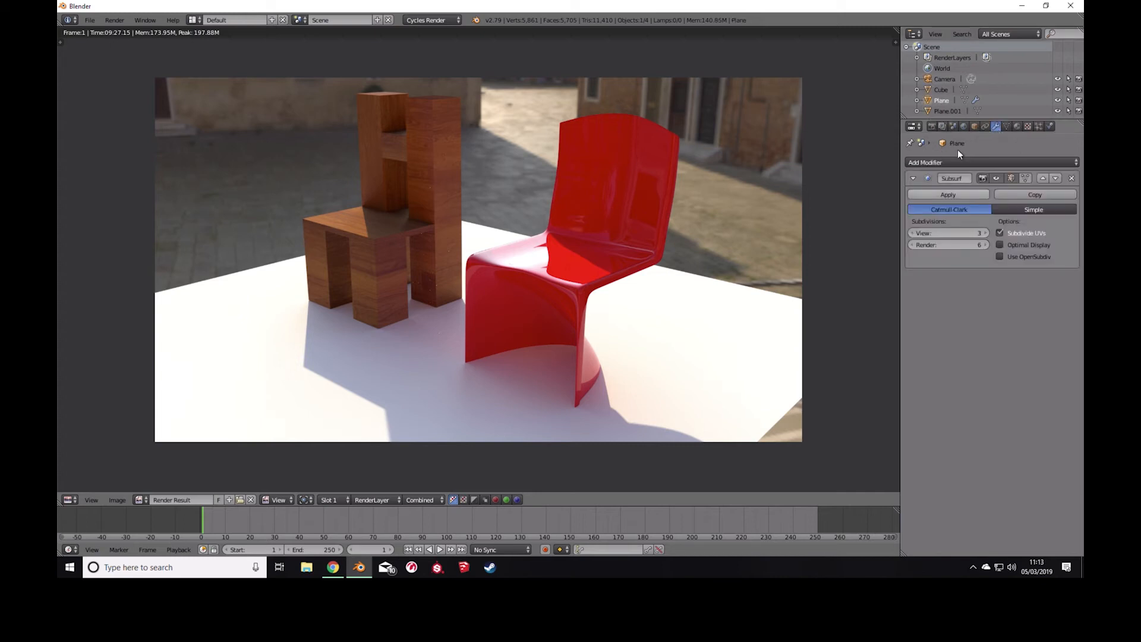